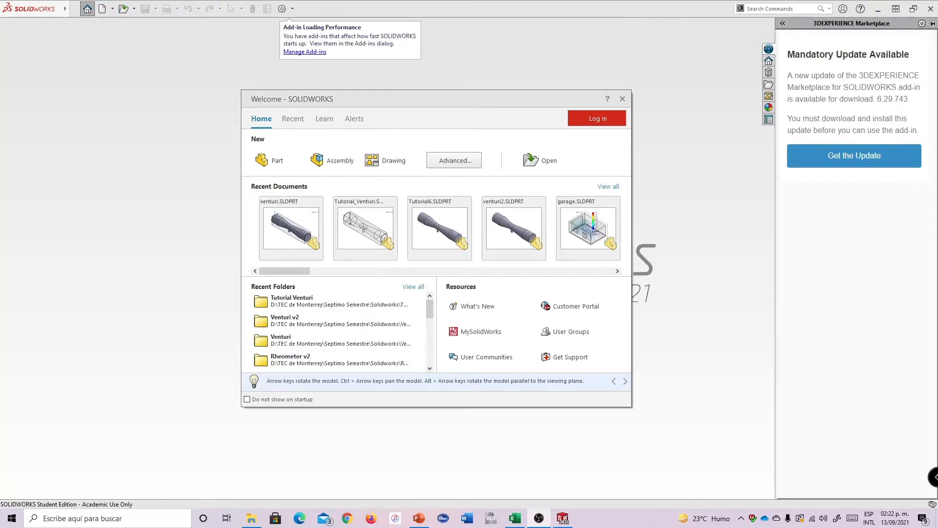
Create a new part document and check the Venturi dimensions on the Geometry slide of the PowerPoint presentation
click(277, 162)
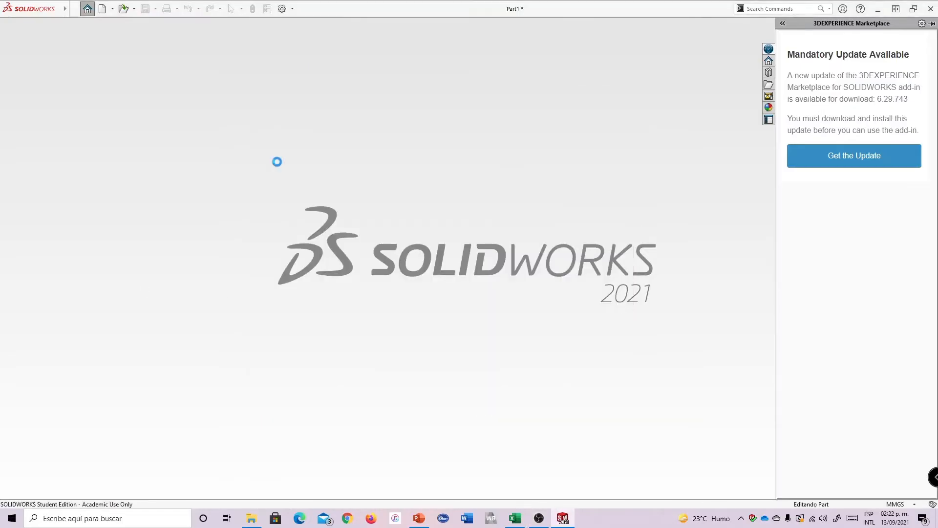
key(alt+Tab)
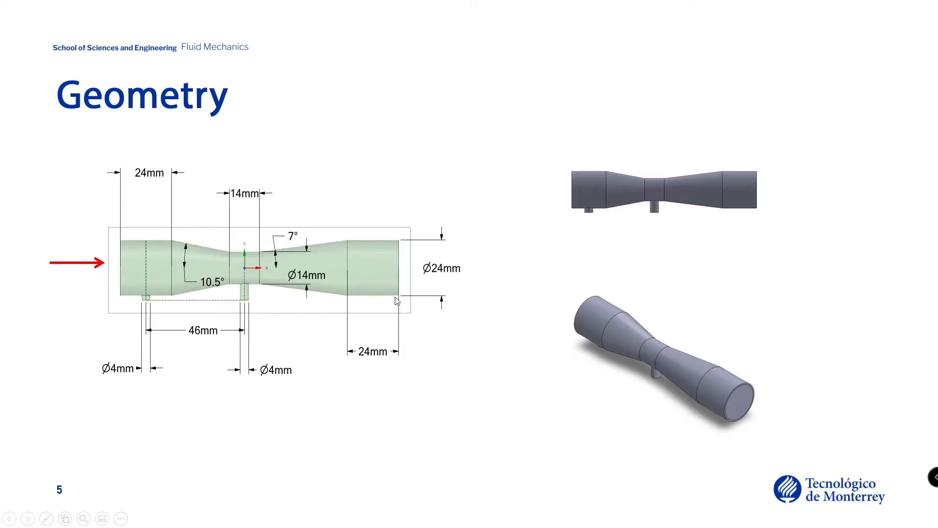
key(alt+Tab)
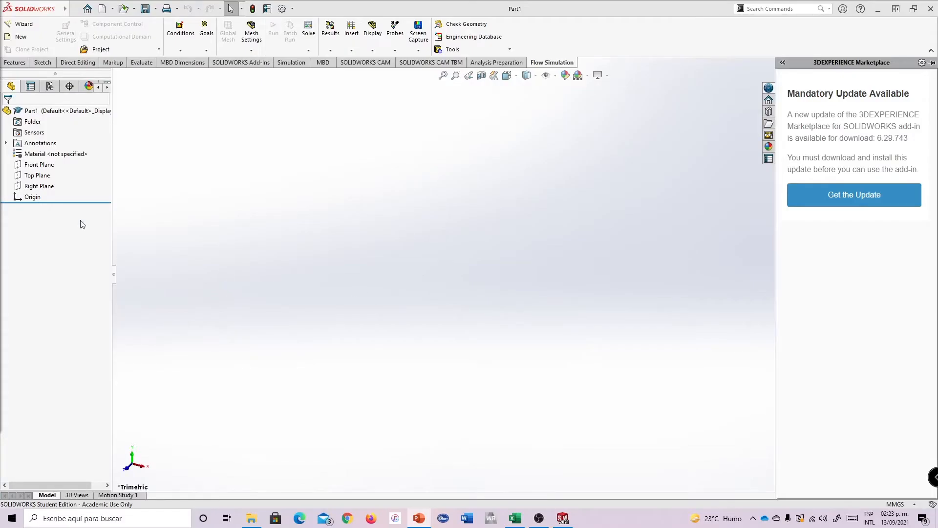
Start a sketch on the Front Plane and draw a horizontal centerline about 145 mm long from the origin
click(32, 169)
click(41, 153)
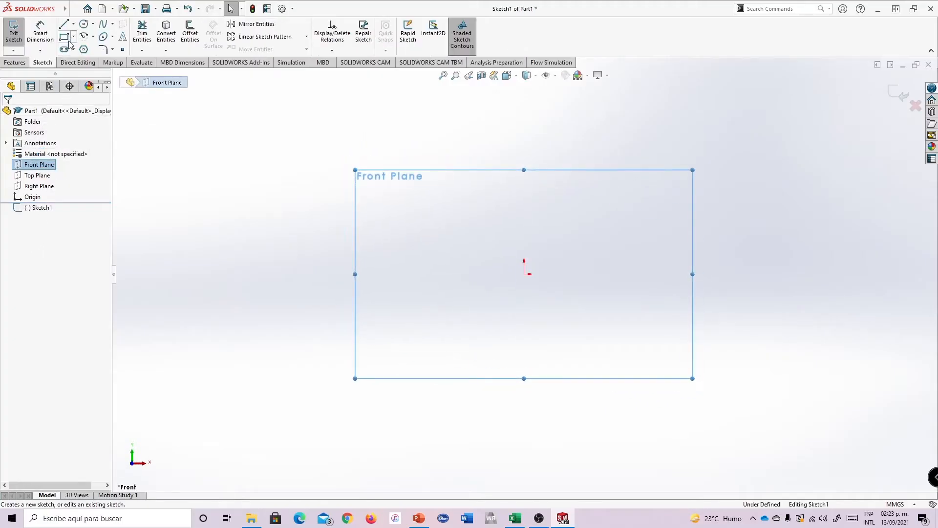
click(73, 24)
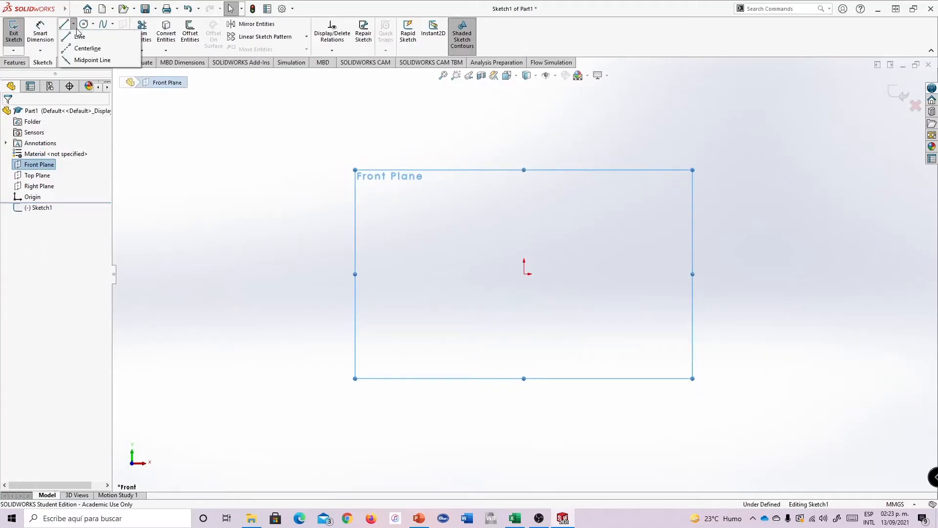
click(89, 49)
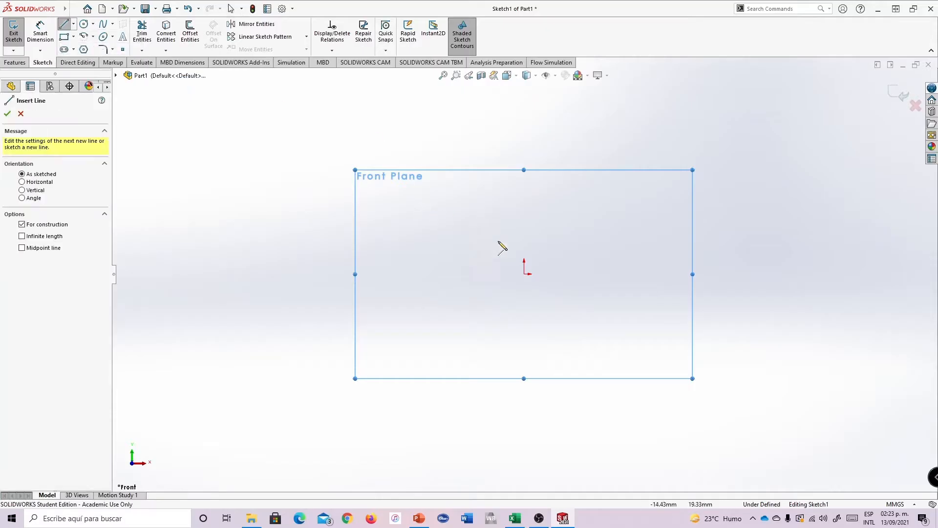
click(524, 274)
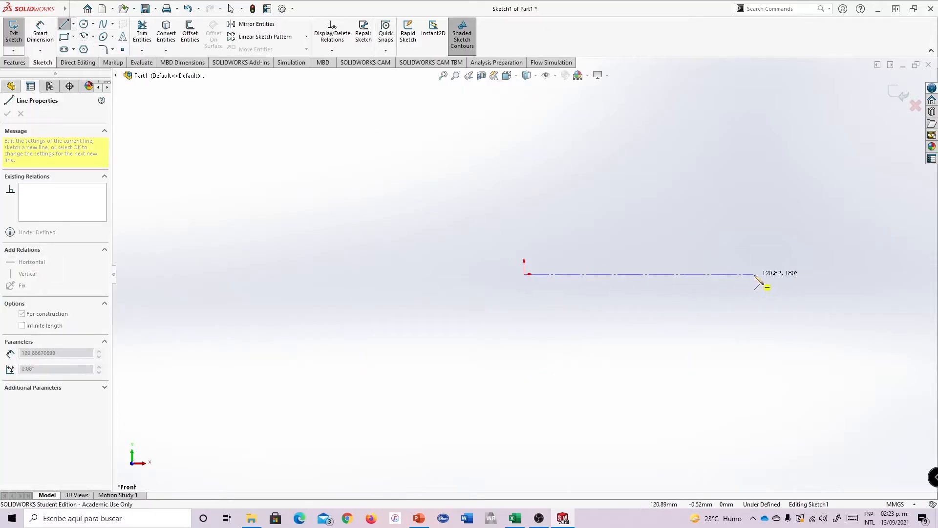
key(F1)
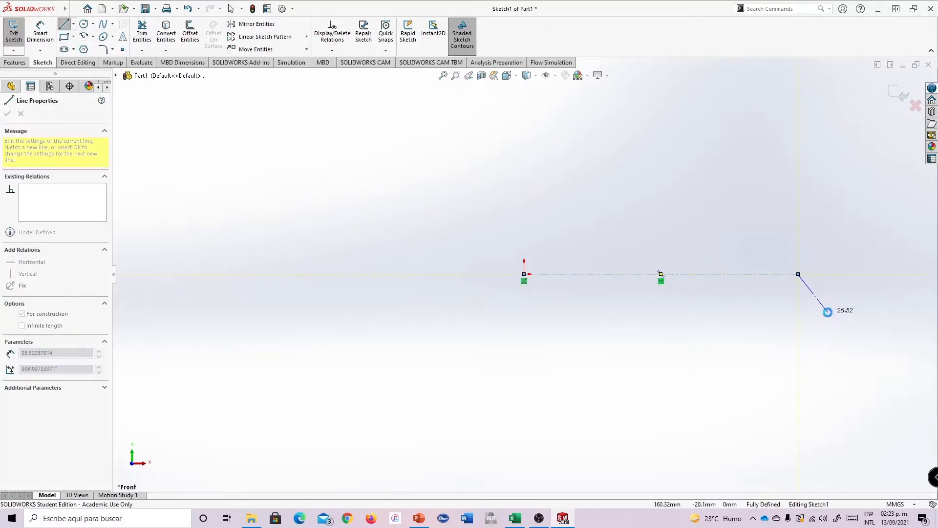
click(932, 8)
key(Escape)
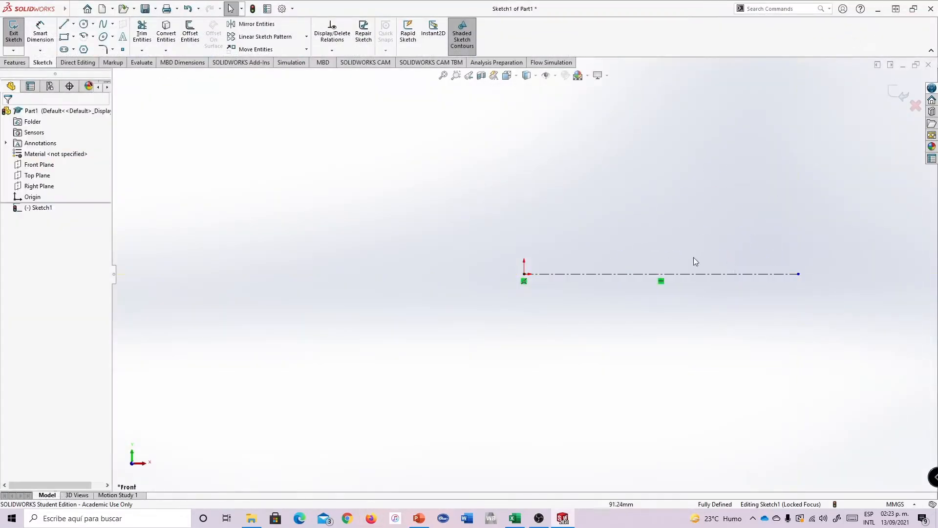
Give the horizontal centerline infinite length
click(560, 274)
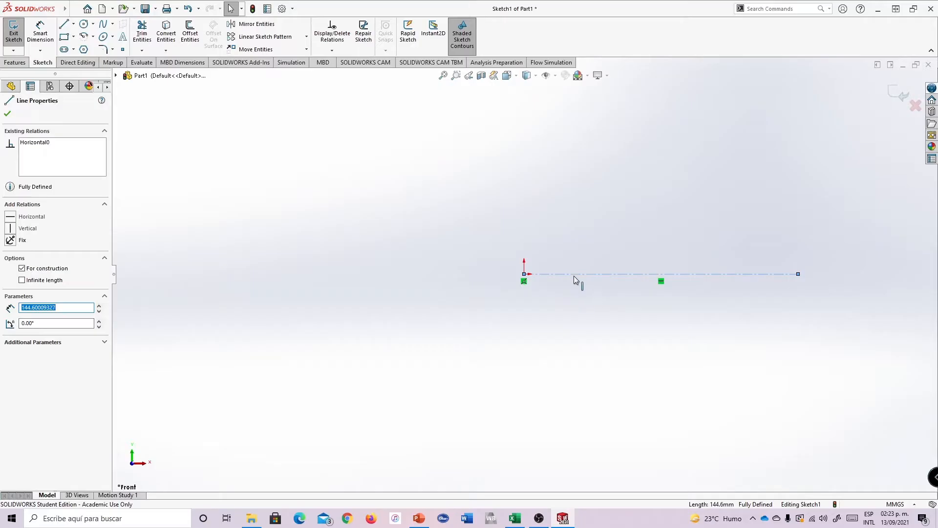
click(30, 282)
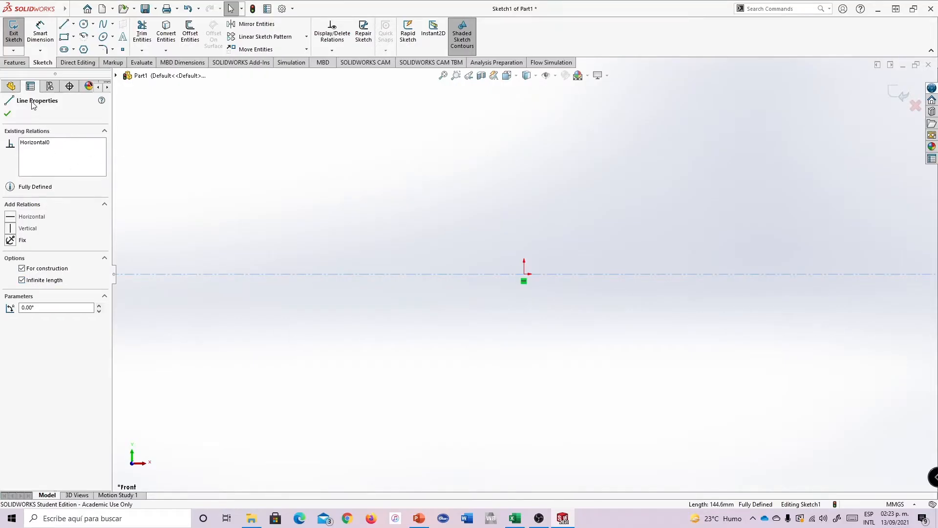
click(8, 114)
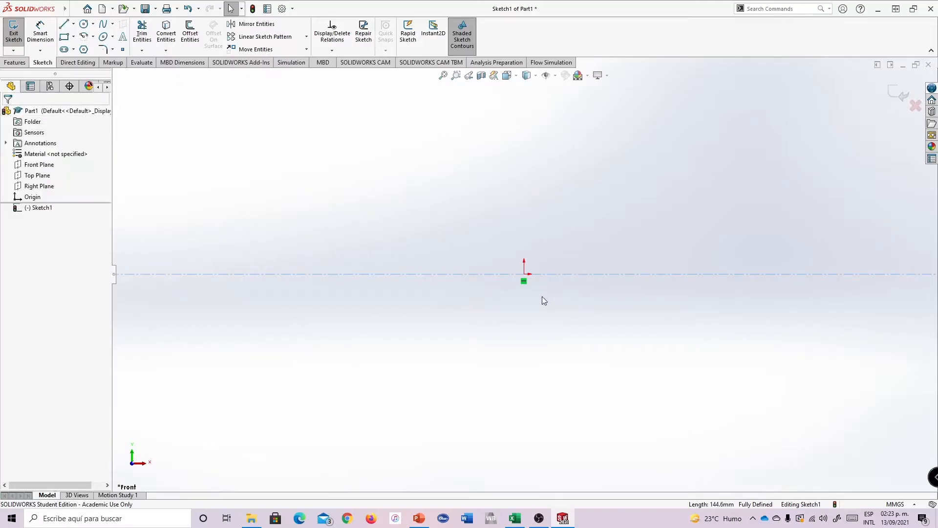
Add a coincident relation between the infinite horizontal centerline and the origin
click(570, 275)
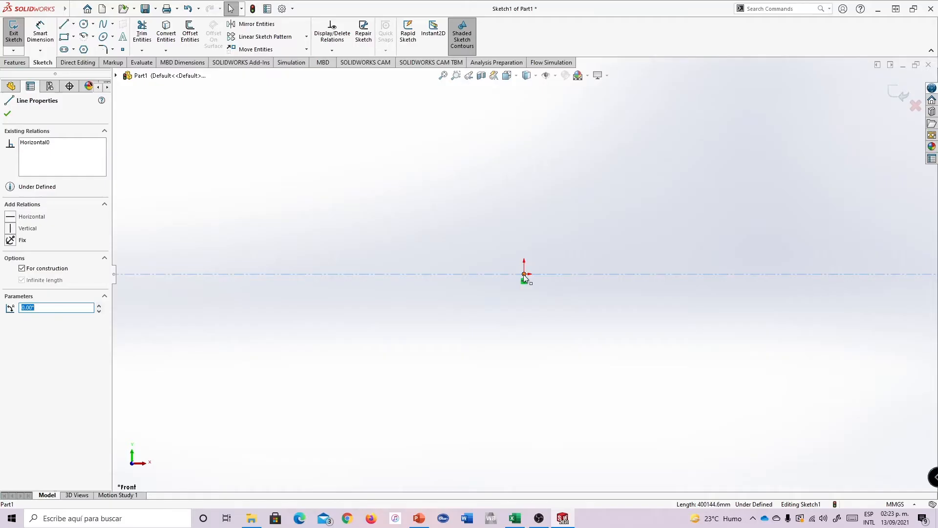
click(524, 275)
click(570, 275)
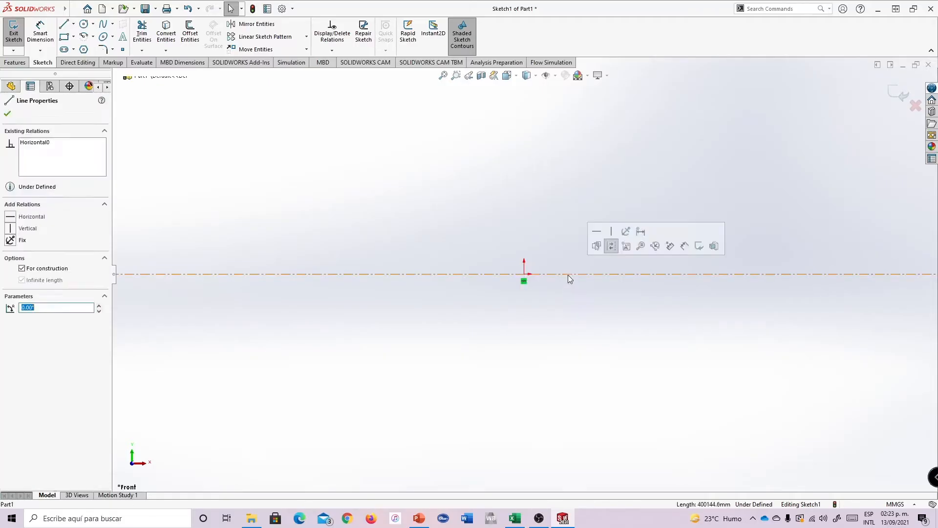
click(336, 52)
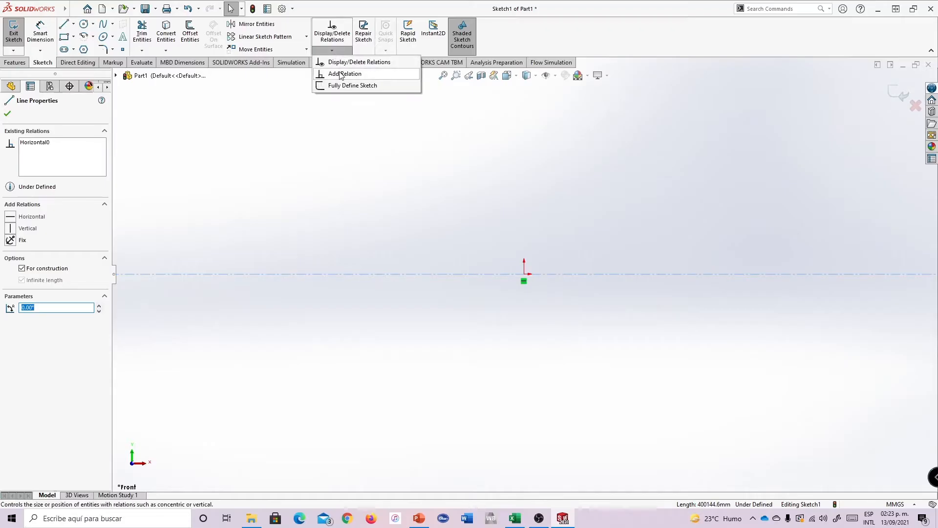
click(340, 74)
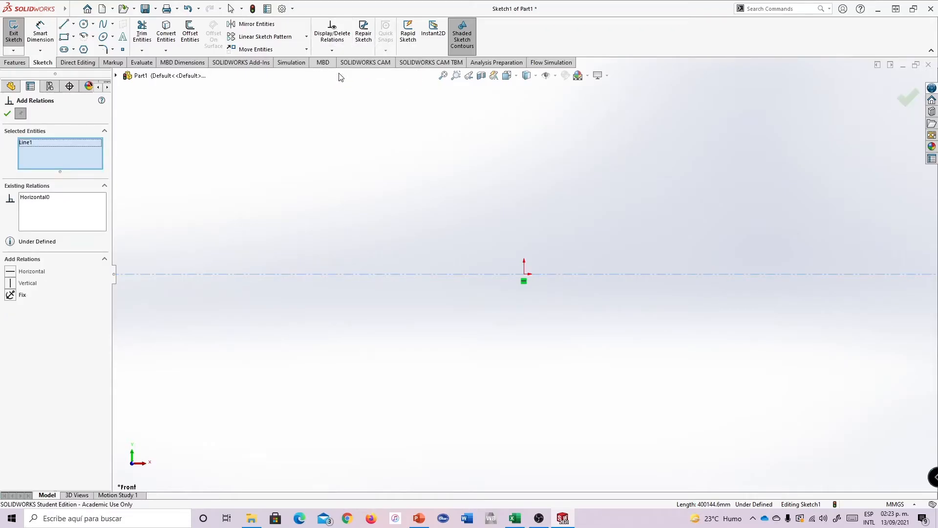
click(525, 276)
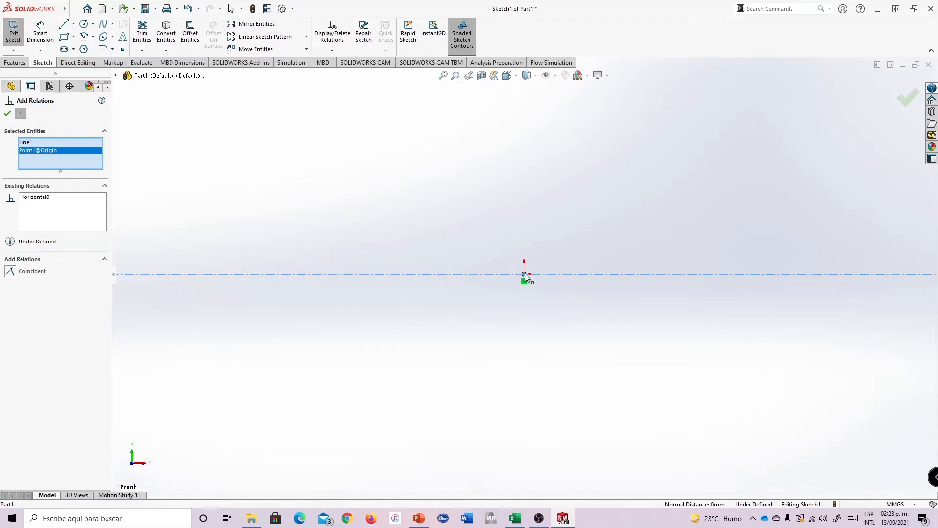
click(35, 142)
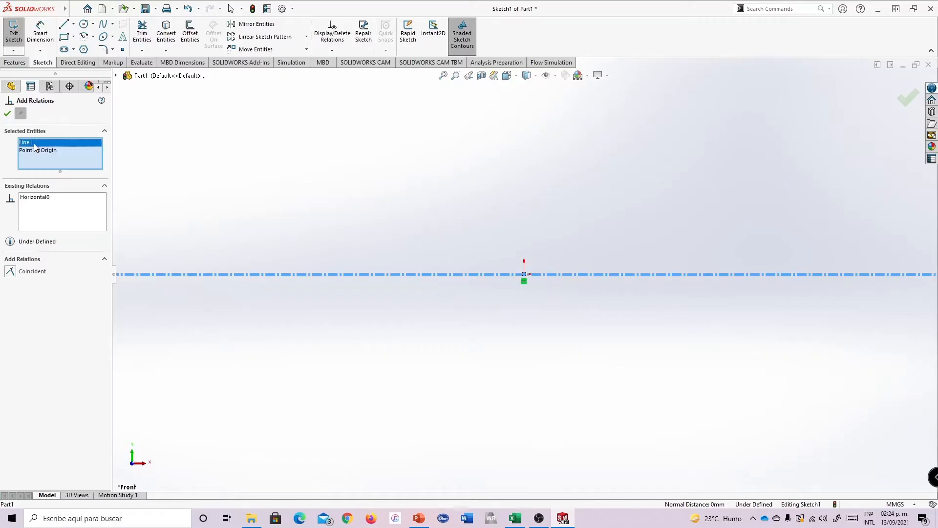
click(31, 152)
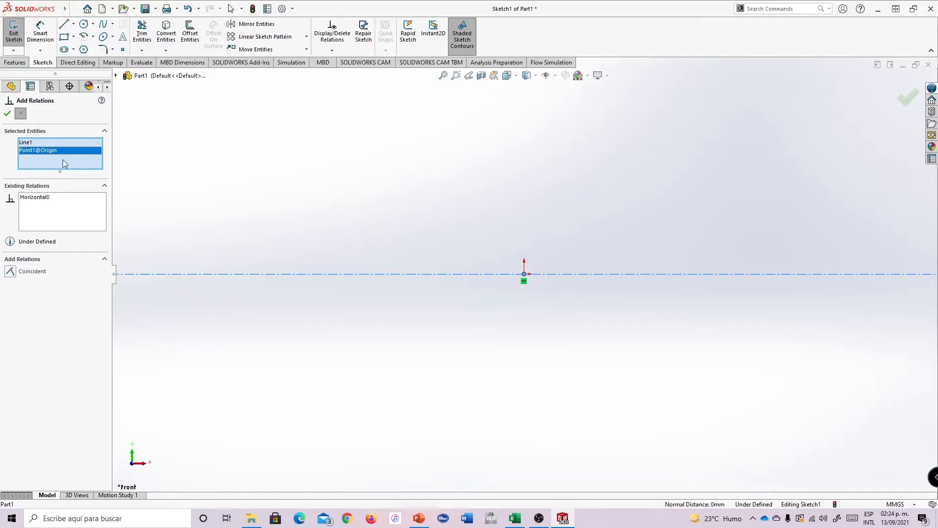
click(14, 274)
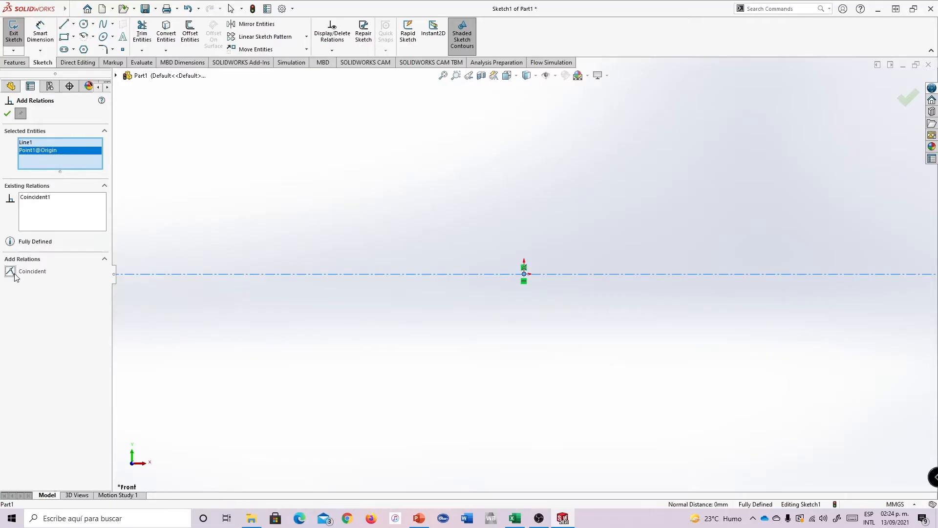
click(8, 113)
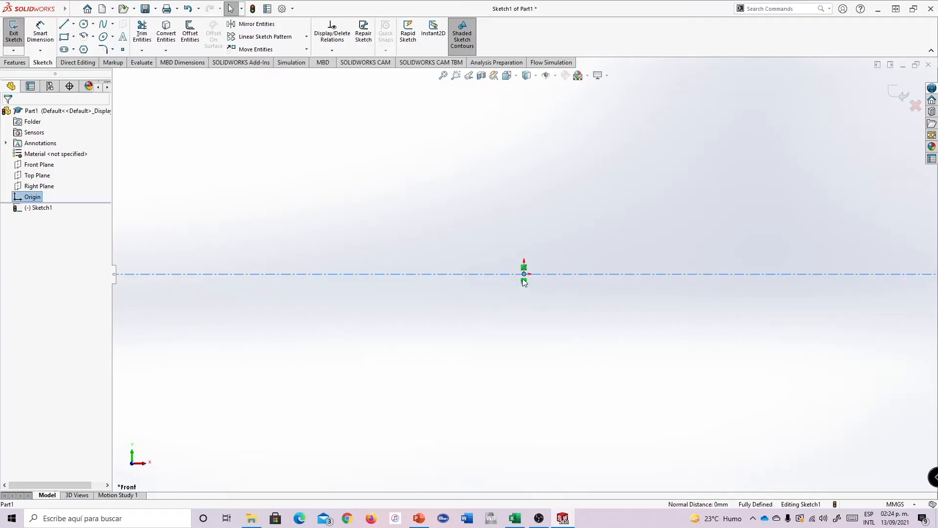
Sketch a vertical centerline rising from the horizontal axis, to the left of the origin
scroll(562, 278, down, 2)
scroll(557, 276, up, 1)
scroll(580, 273, down, 1)
scroll(582, 272, down, 3)
scroll(521, 271, up, 4)
scroll(517, 280, down, 1)
scroll(539, 260, up, 2)
scroll(550, 280, down, 3)
scroll(562, 264, up, 2)
scroll(630, 262, down, 3)
scroll(537, 274, up, 3)
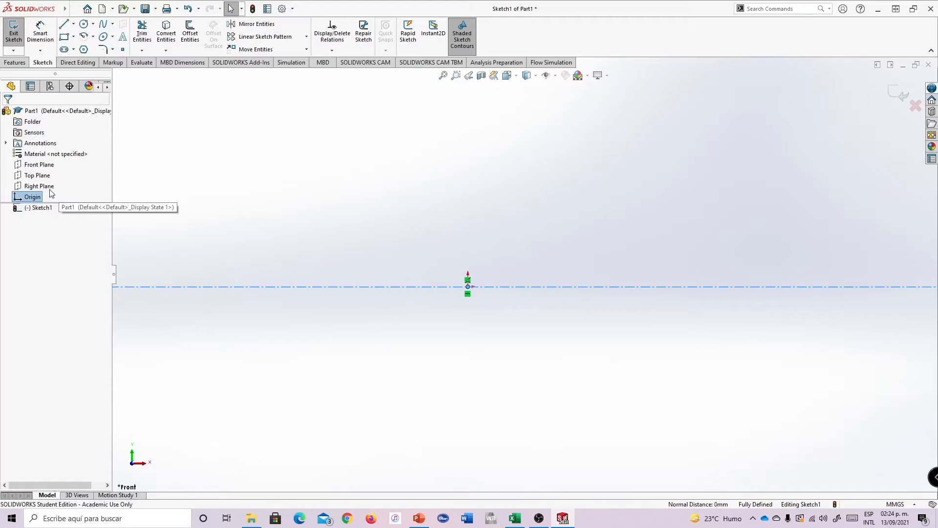
click(72, 25)
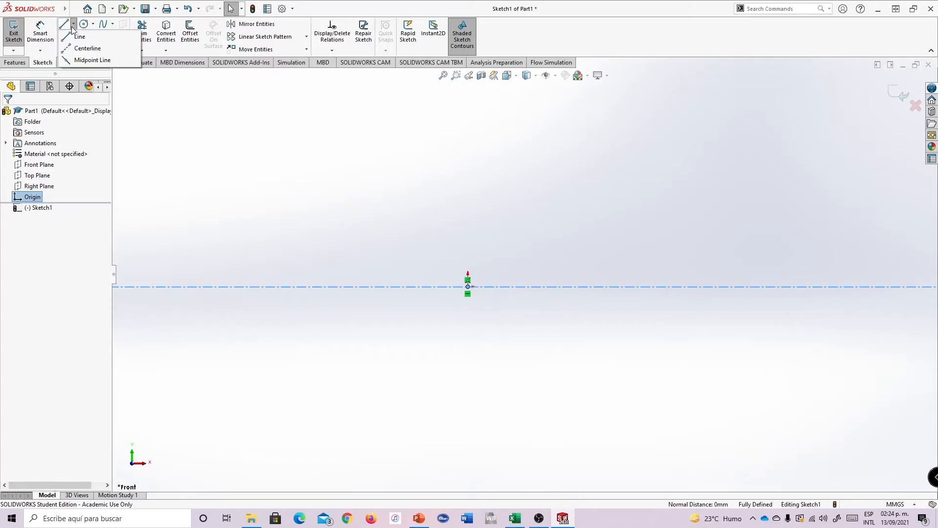
click(87, 47)
click(295, 287)
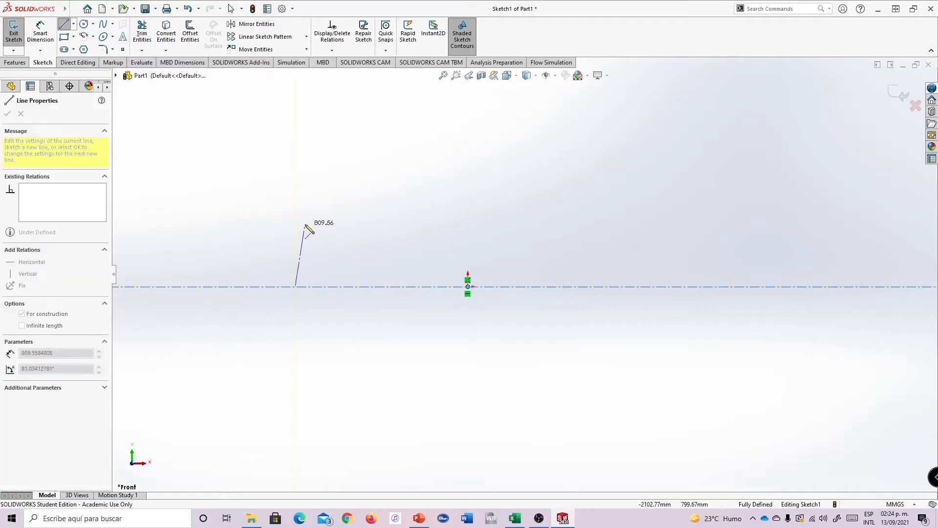
click(295, 220)
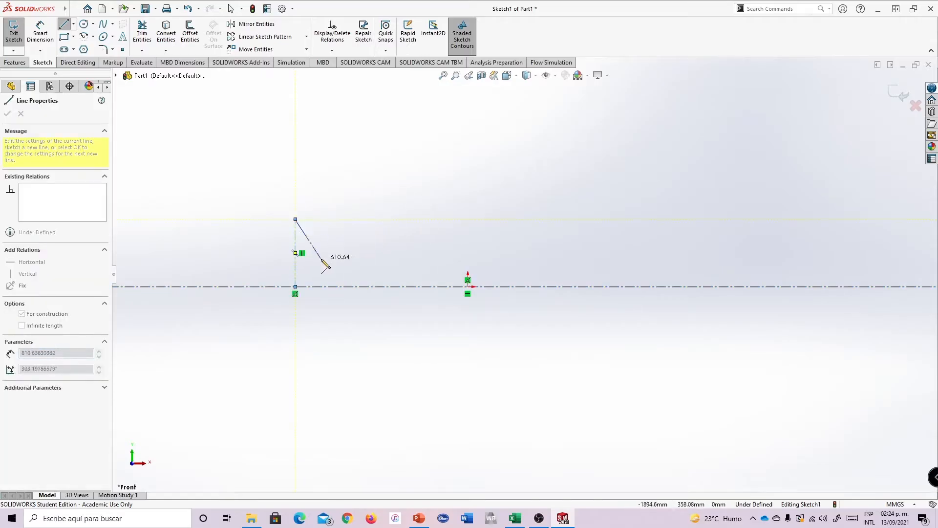
key(Escape)
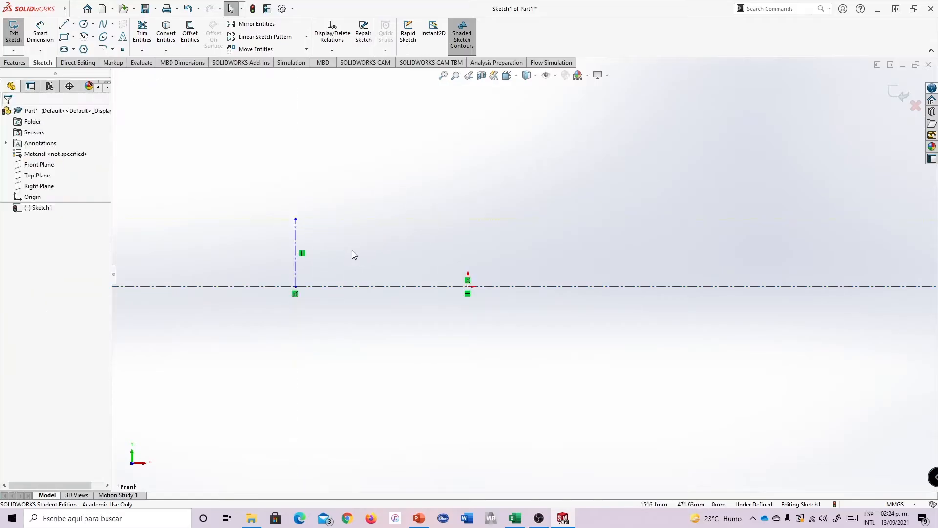
Sketch the upper Venturi profile from the vertical centerline's upper end as five connected lines: horizontal inlet, descending cone, horizontal throat, ascending cone, horizontal outlet
click(73, 24)
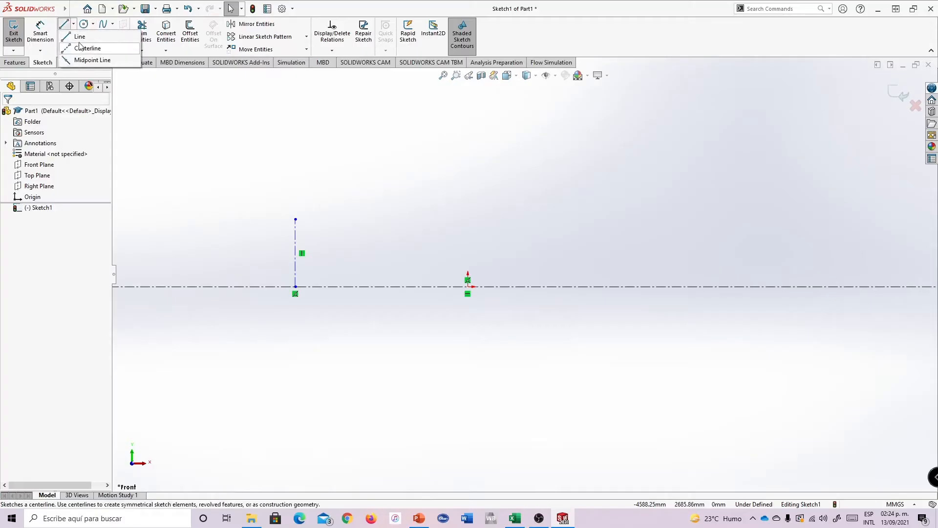
click(79, 38)
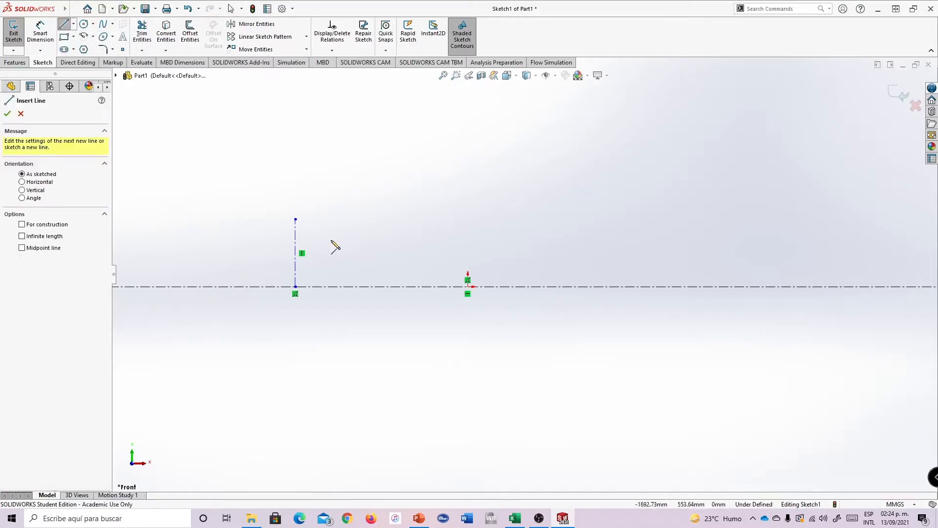
click(295, 219)
click(408, 219)
click(440, 238)
click(505, 238)
click(546, 219)
click(636, 219)
key(Escape)
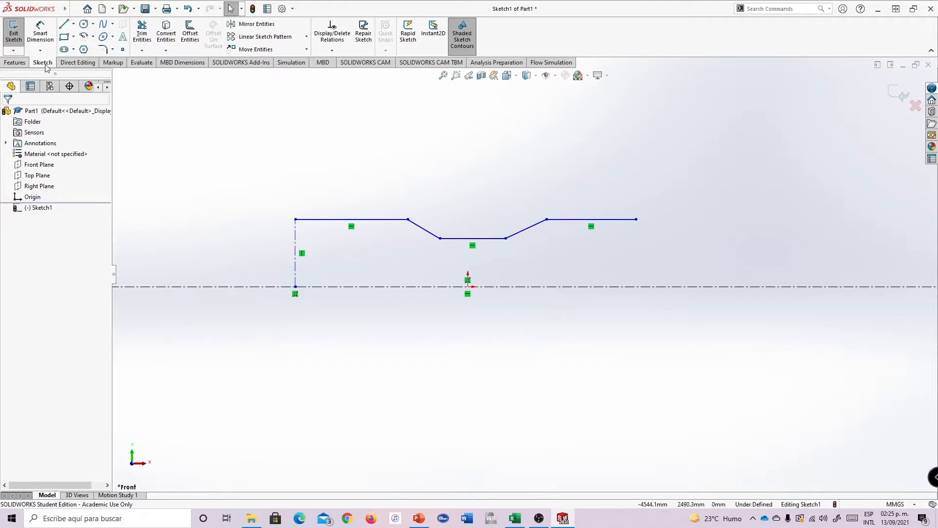
Sketch a vertical centerline from the outlet line's free end down to the horizontal axis
click(73, 24)
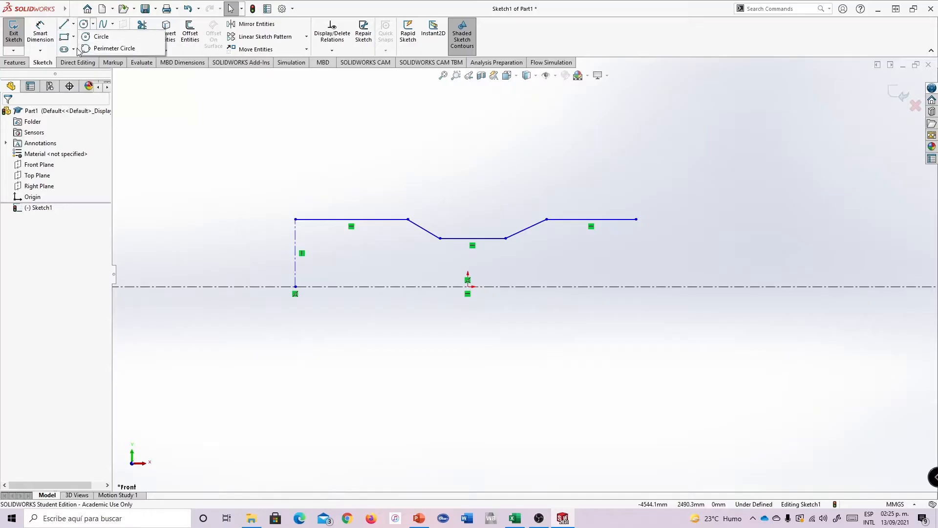
click(80, 48)
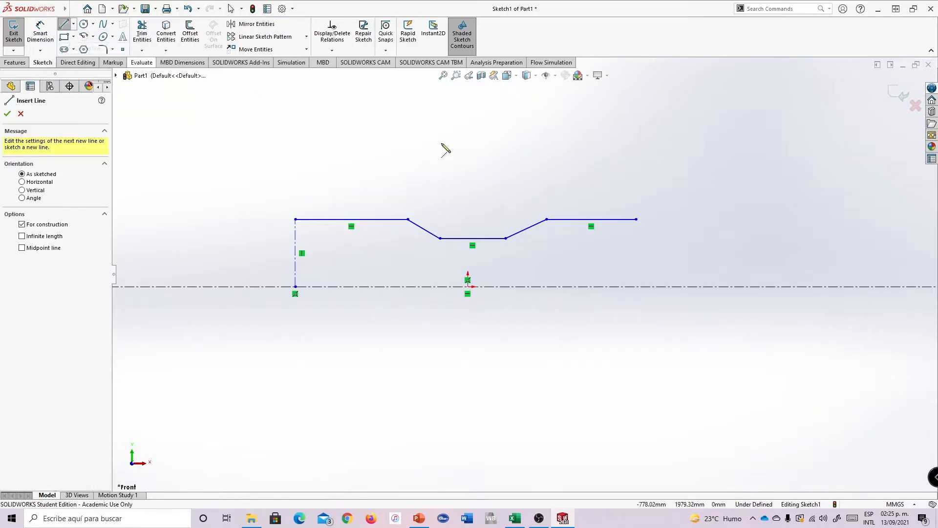
click(636, 220)
click(636, 287)
key(Escape)
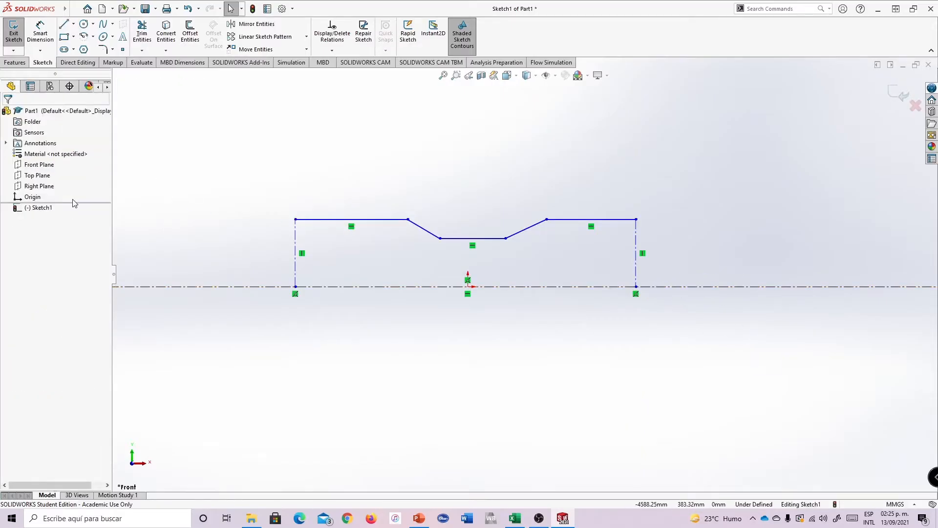
Dimension the horizontal throat line's vertical distance from the origin to 7 mm
click(48, 43)
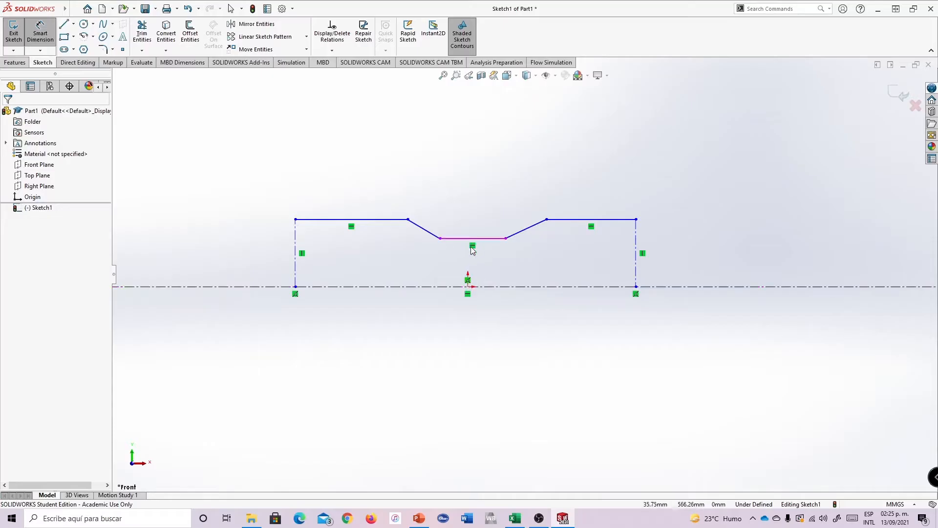
click(467, 288)
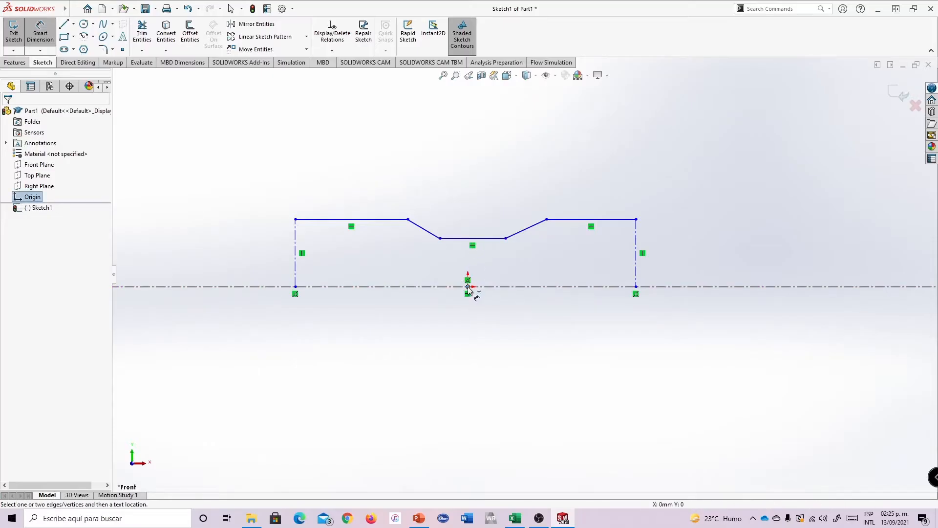
click(472, 239)
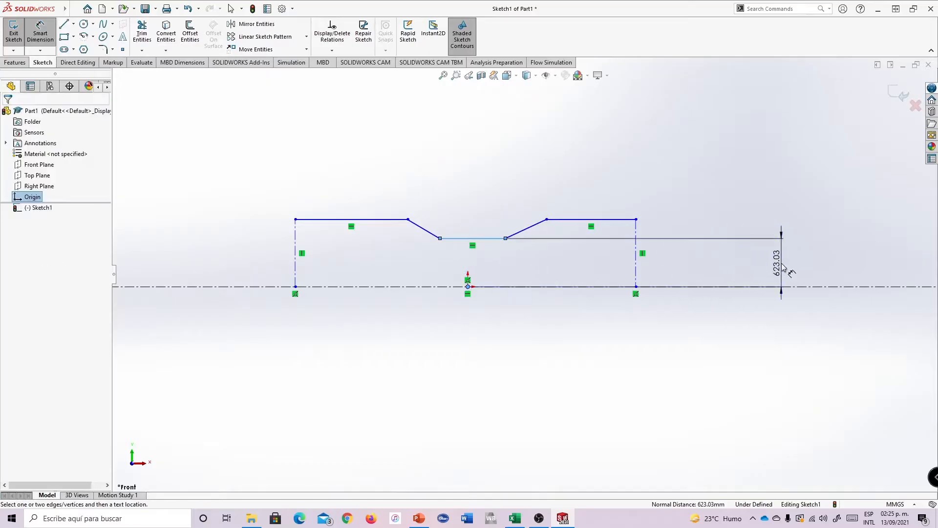
click(788, 267)
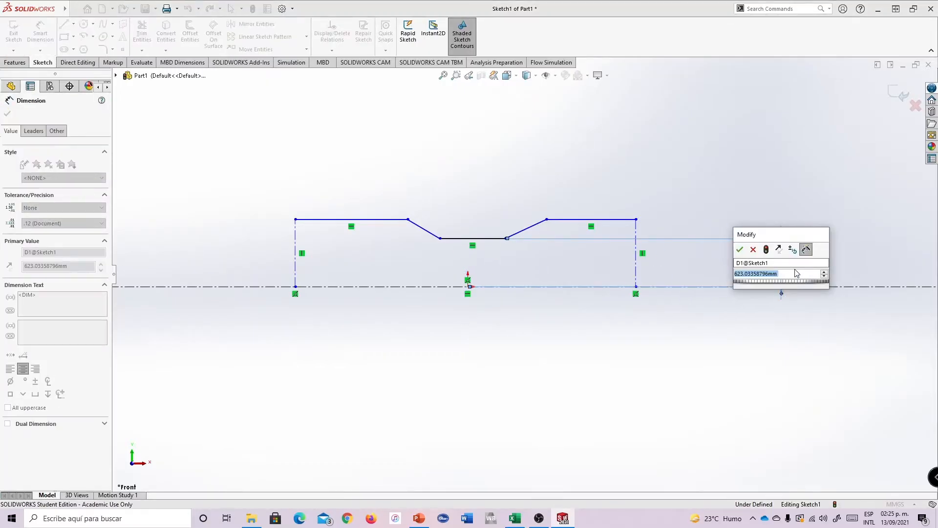
text(7)
key(Return)
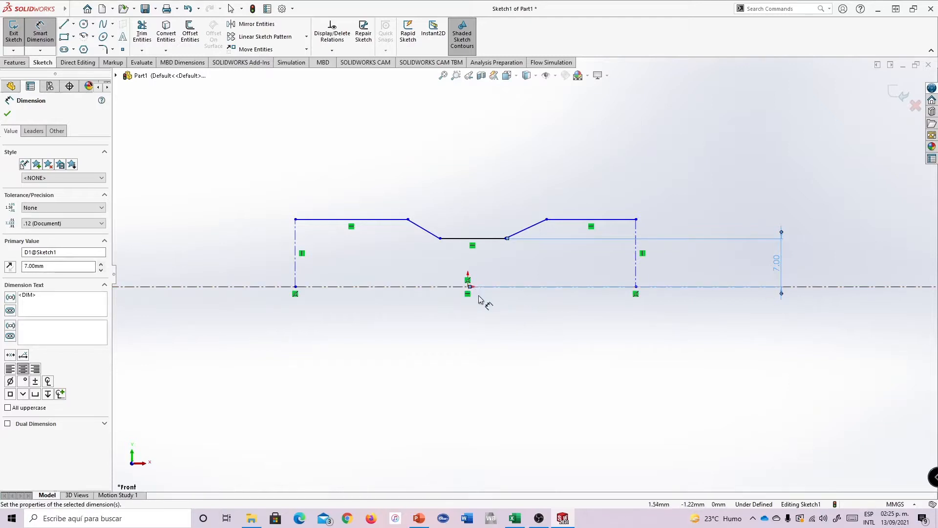
Dimension the throat line to 14 mm long, with its inlet-side end 7 mm horizontally from the origin
click(441, 240)
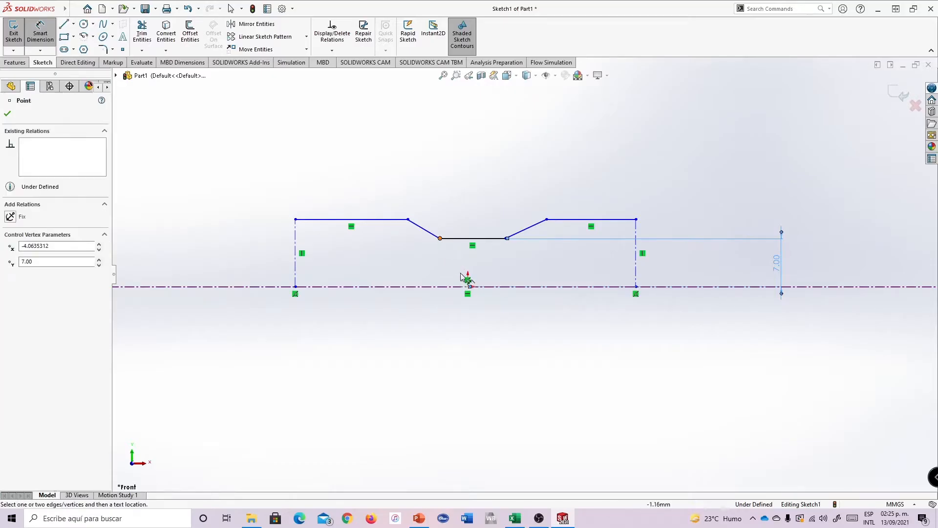
click(469, 286)
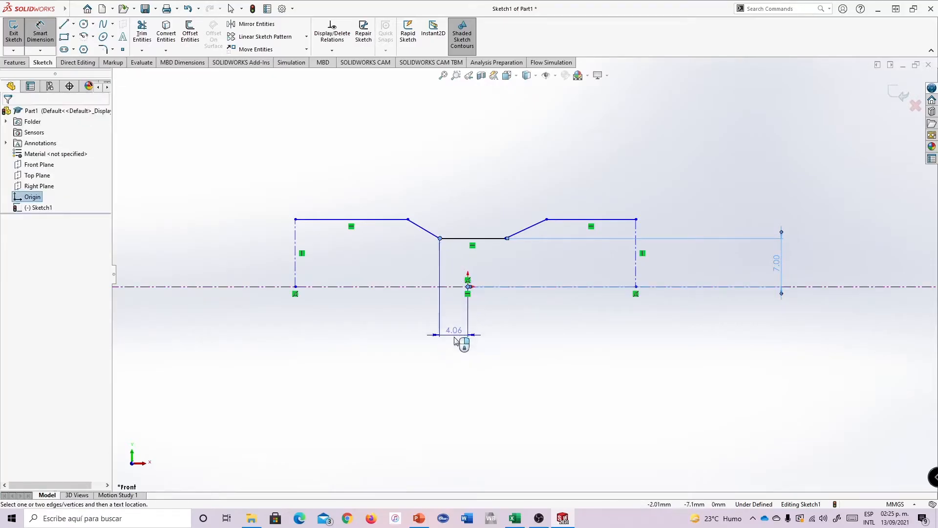
click(456, 345)
text(7)
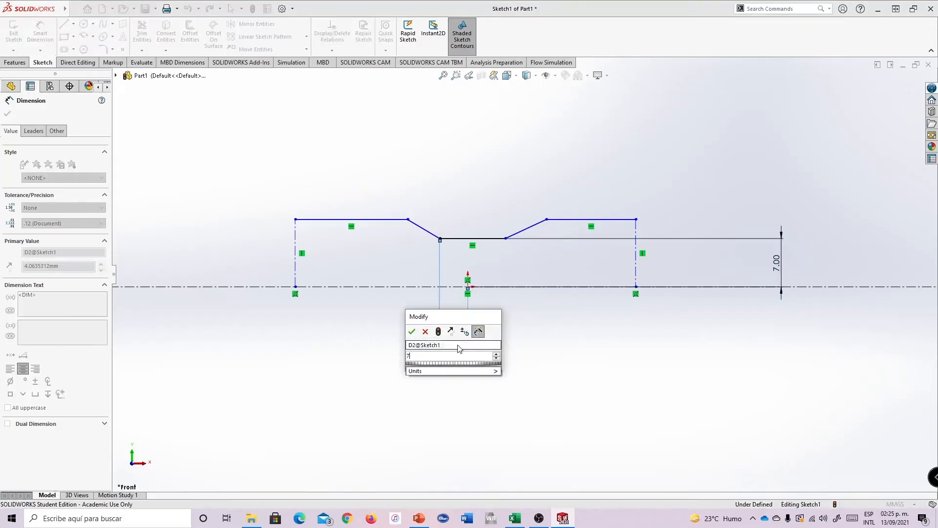
key(Return)
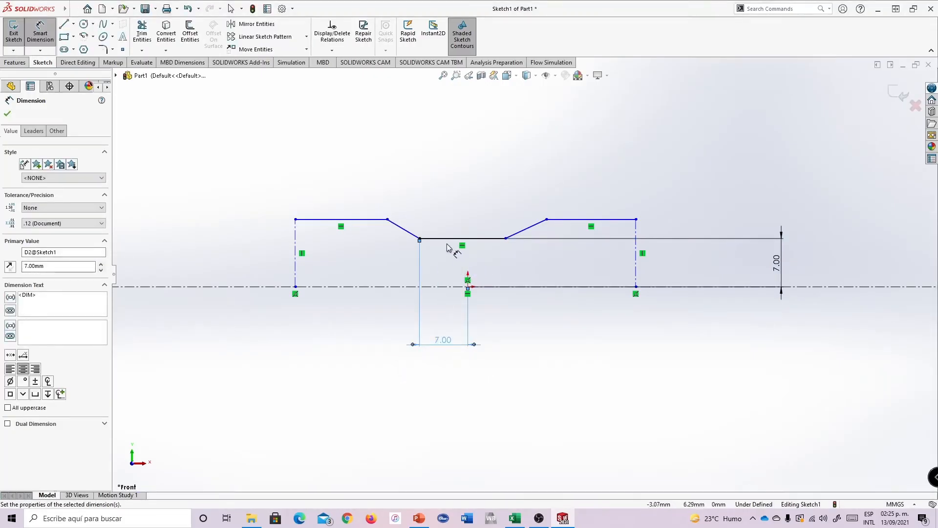
click(448, 240)
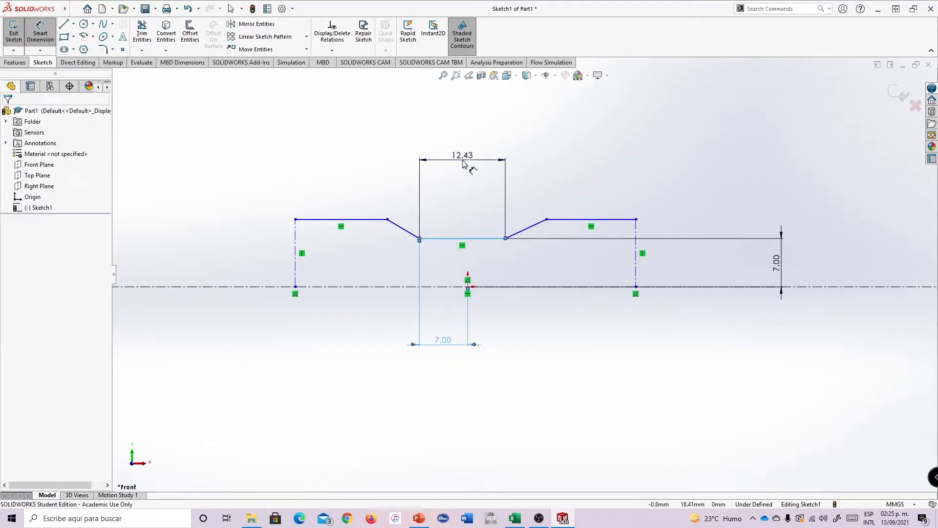
click(464, 164)
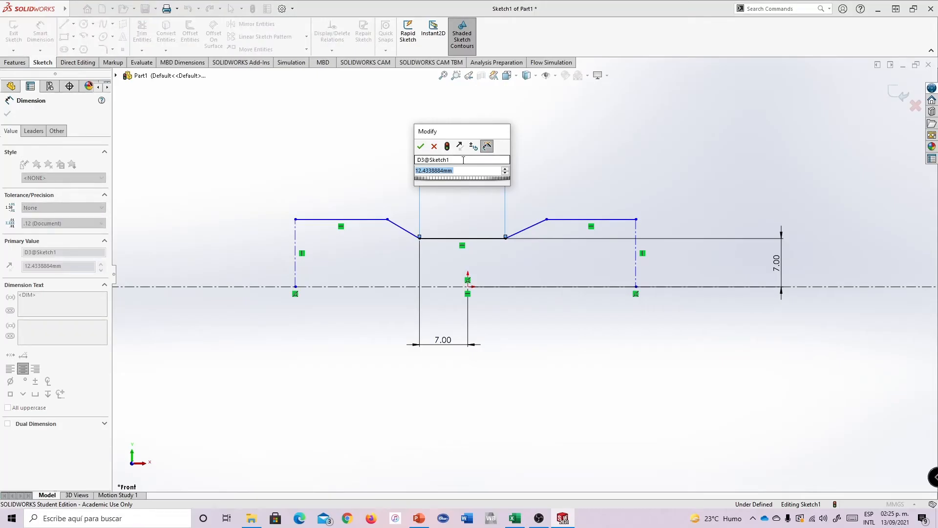
text(14)
key(Return)
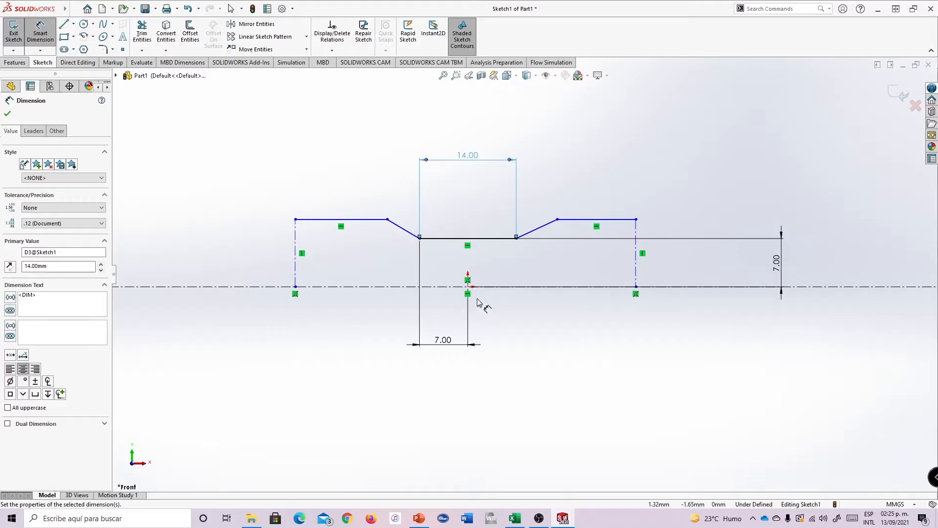
Dimension the horizontal inlet line's length to 24 mm
click(332, 223)
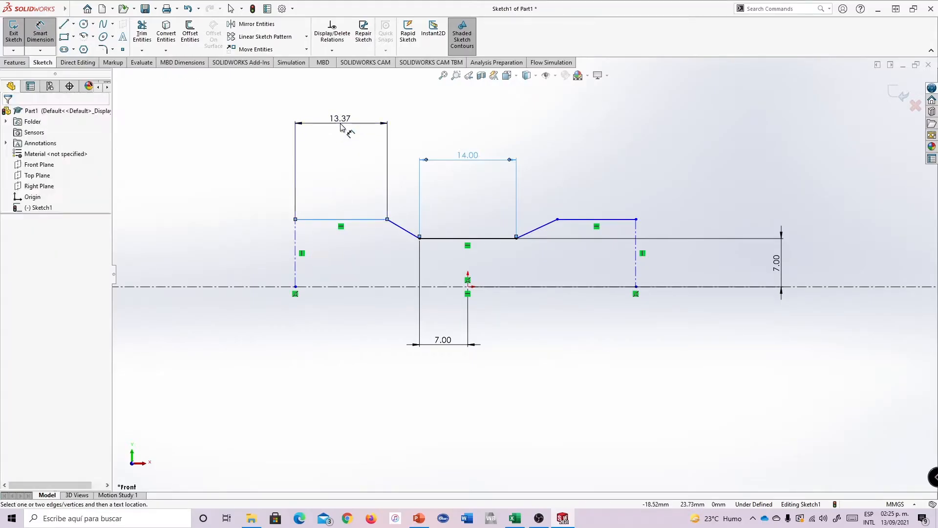
click(345, 129)
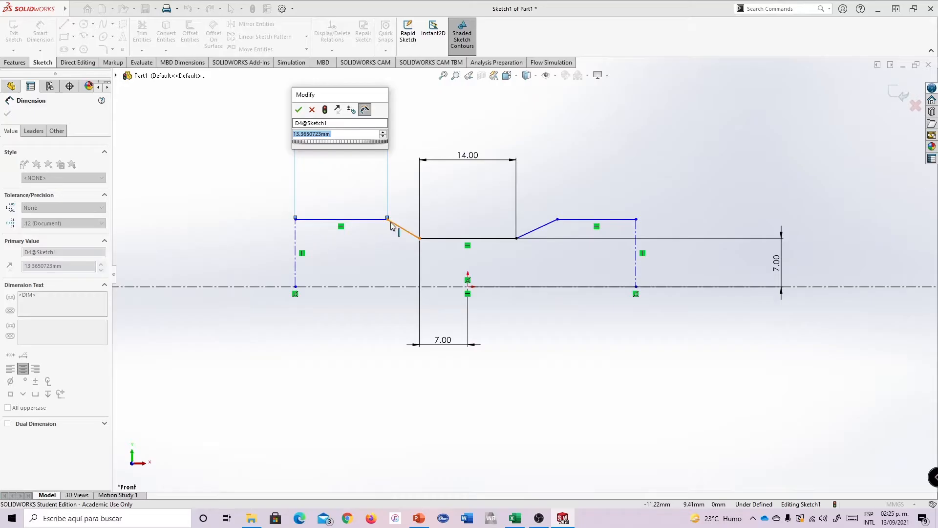
text(14)
key(Return)
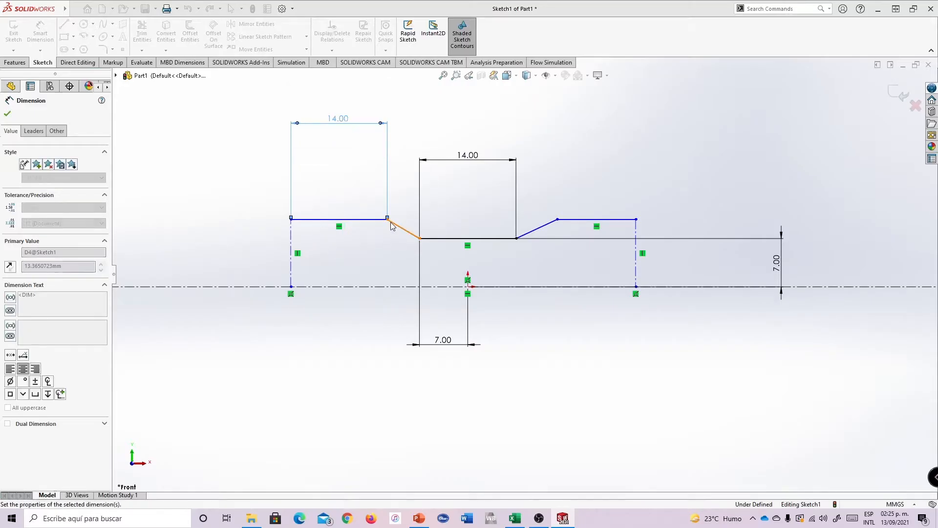
double_click(337, 121)
text(24)
key(Return)
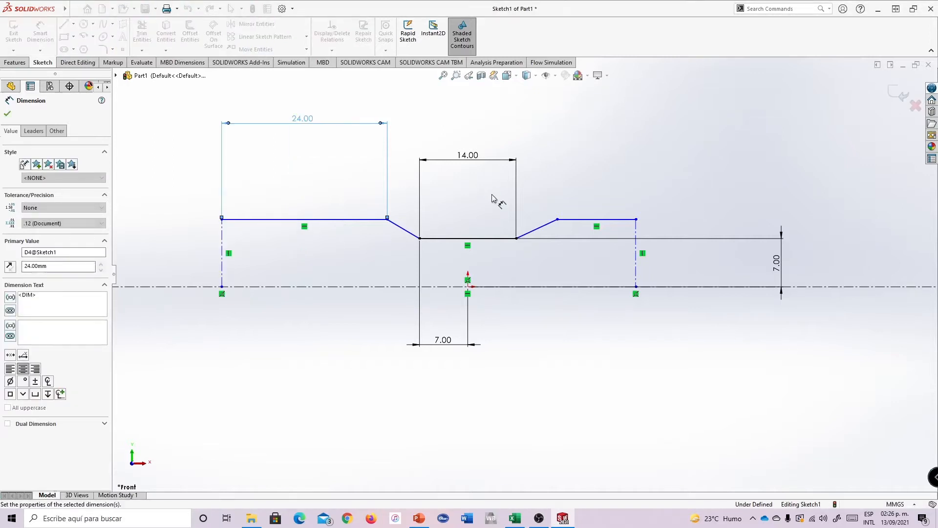
Dimension the horizontal outlet line's length to 24 mm
click(587, 219)
click(592, 123)
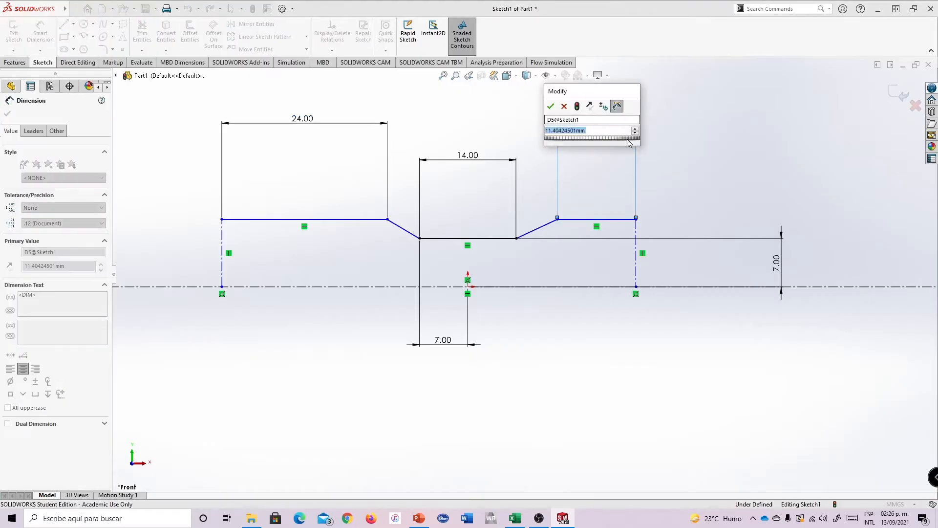
text(24)
key(Return)
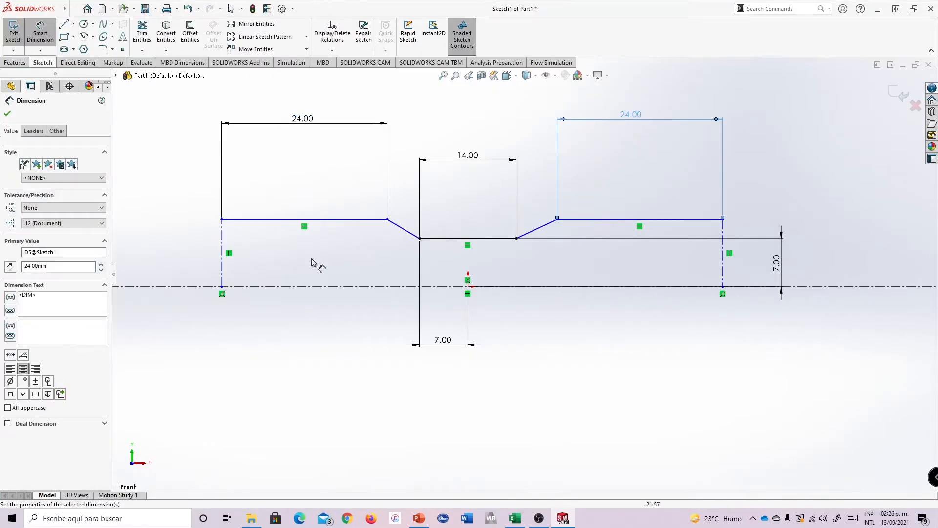
Dimension the vertical centerlines at the inlet and outlet ends to 12 mm each
click(222, 251)
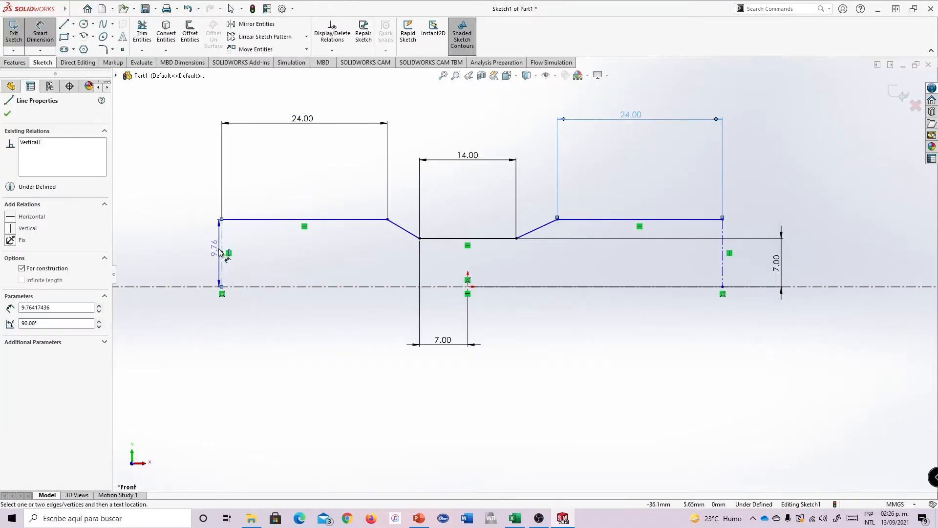
click(175, 262)
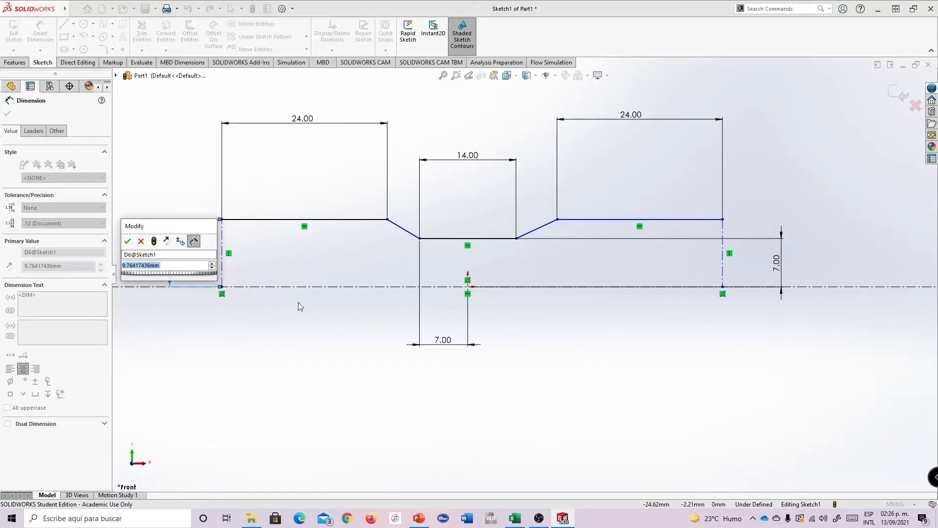
text(12)
key(Return)
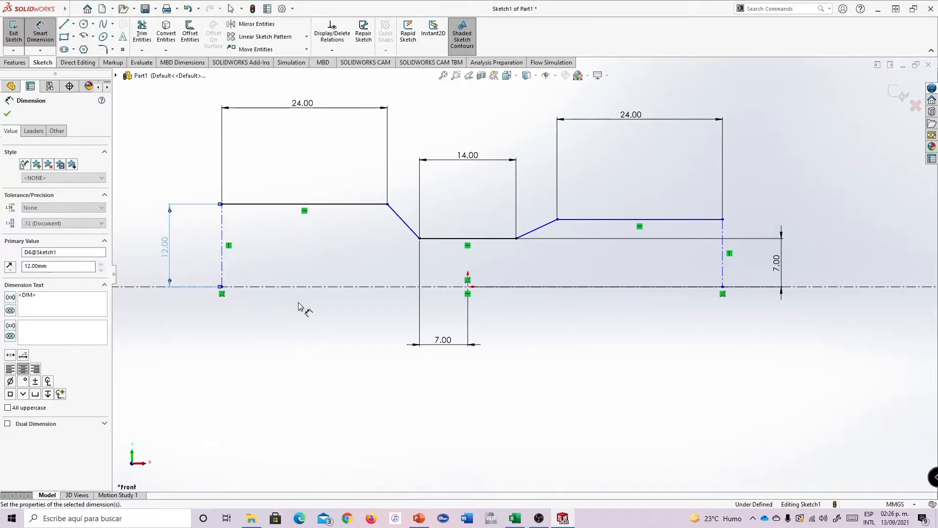
click(723, 247)
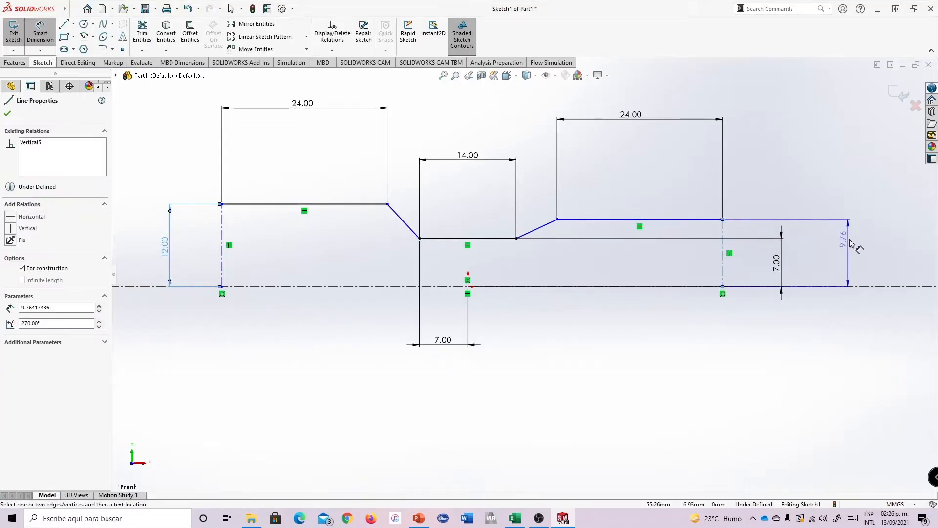
click(863, 245)
text(12)
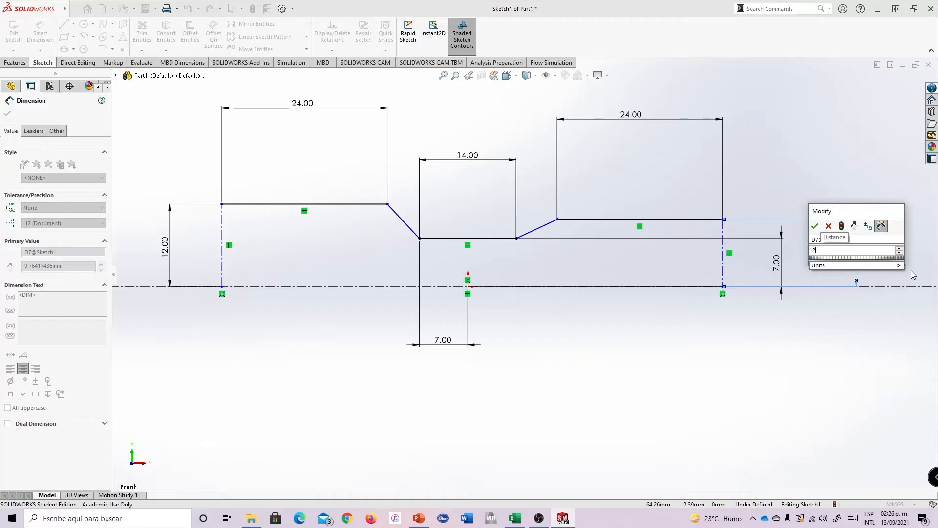
key(Return)
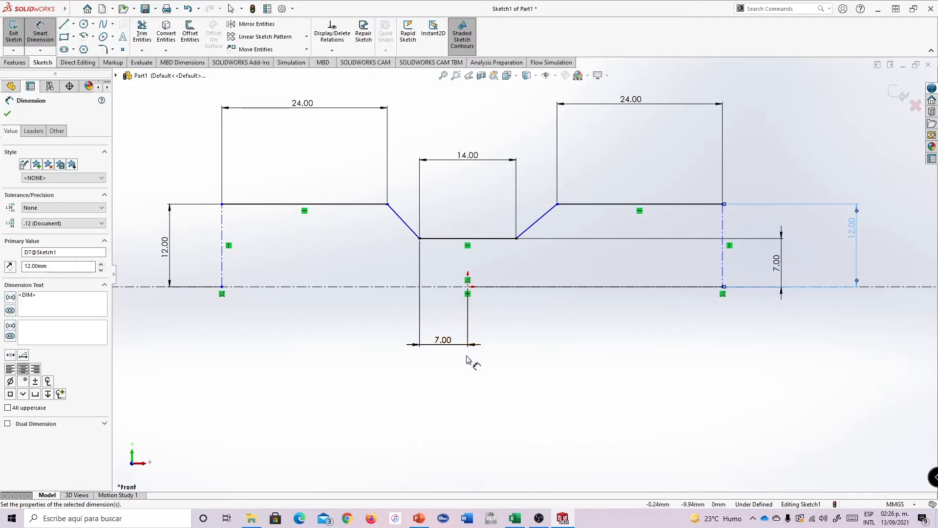
Dimension the angle between the descending cone line and the horizontal axis to 10.5°
click(404, 222)
click(373, 286)
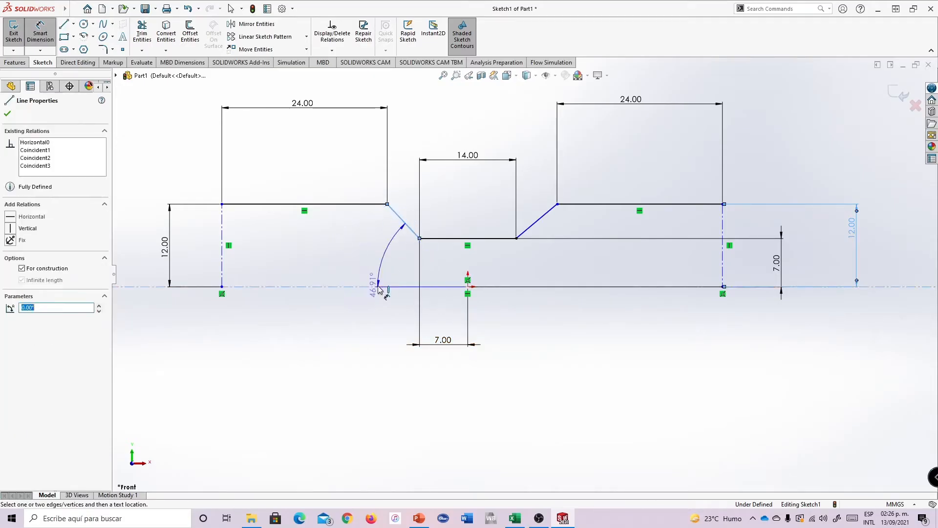
click(155, 210)
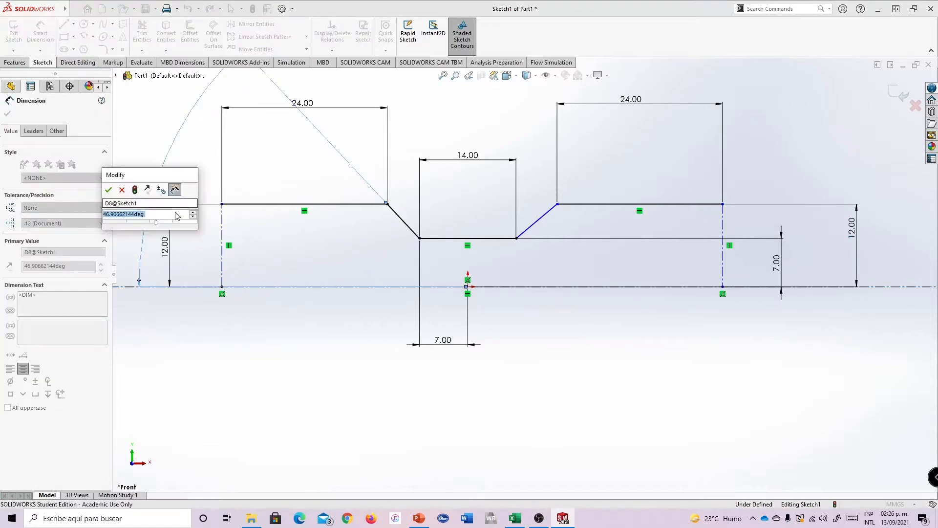
text(10.5)
click(108, 189)
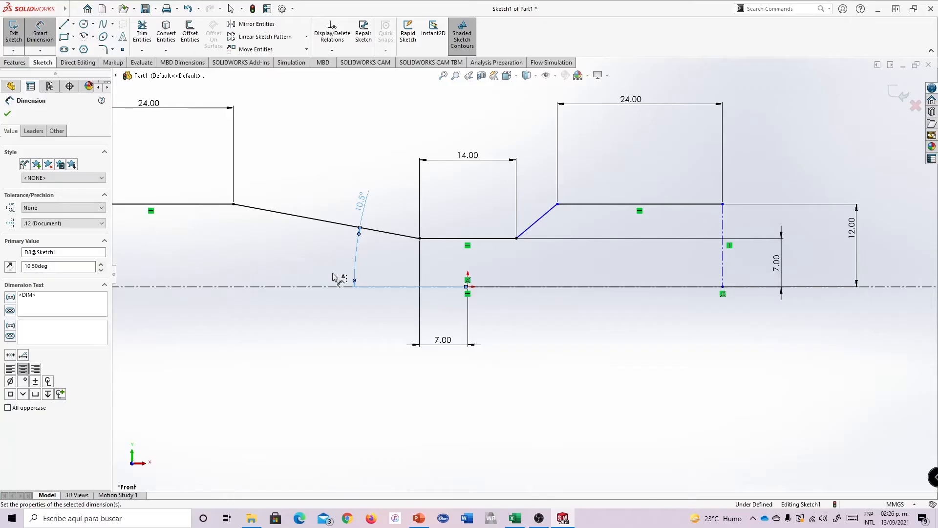
Dimension the angle between the ascending cone line and the horizontal axis to 7°
key(z)
click(536, 245)
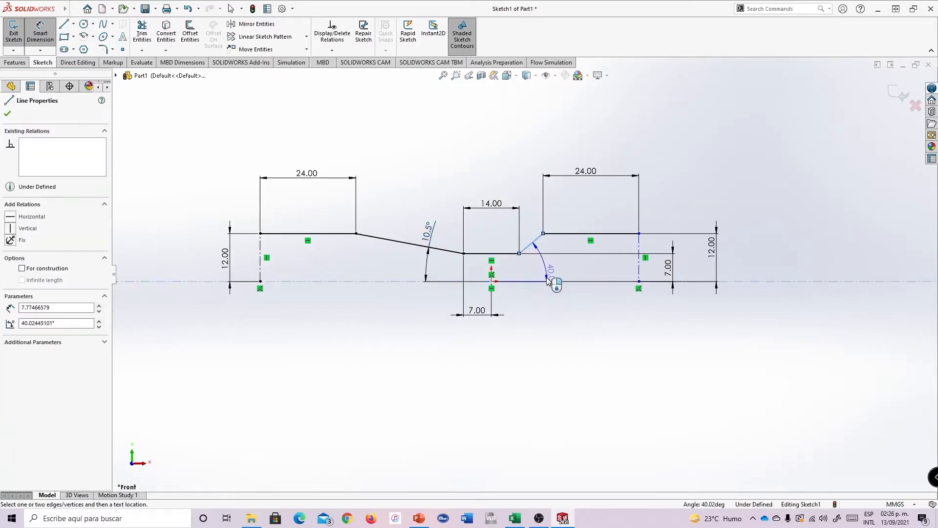
click(799, 229)
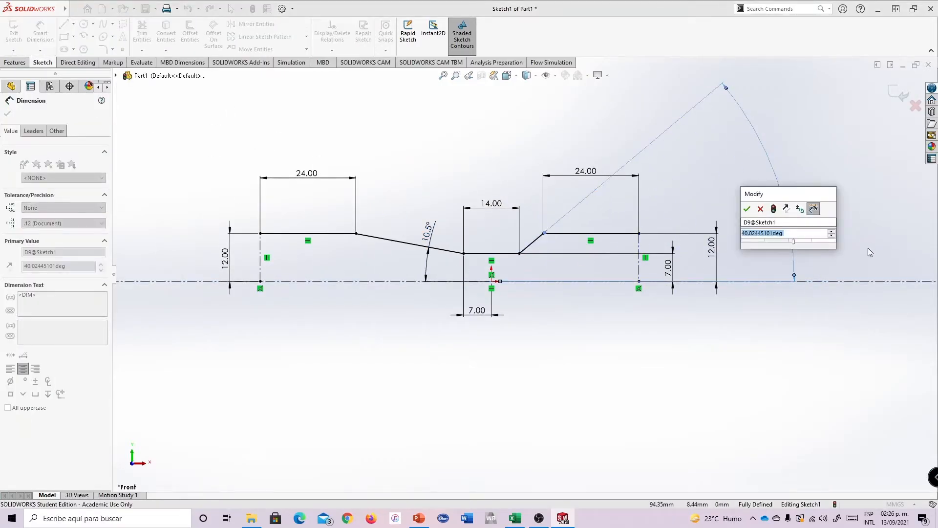
text(7)
key(Return)
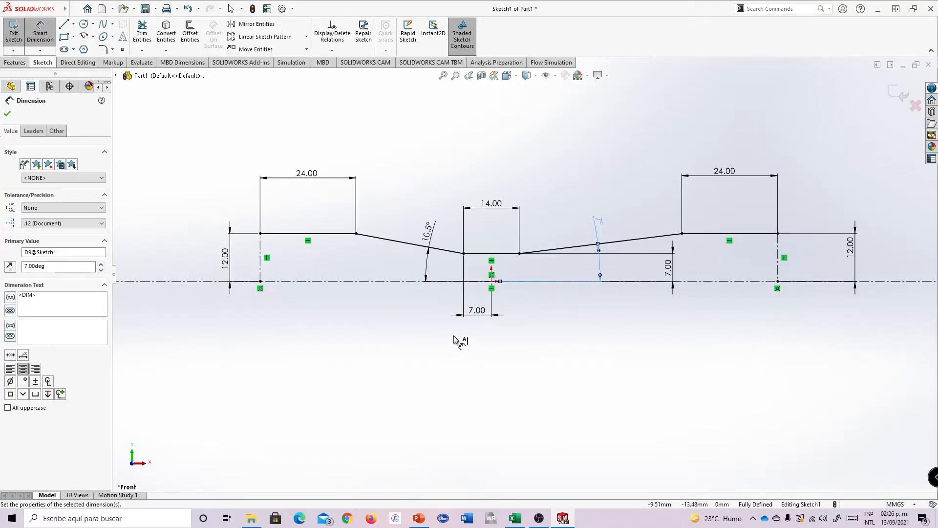
scroll(496, 310, up, 1)
scroll(618, 268, down, 3)
scroll(562, 269, up, 3)
scroll(572, 273, down, 1)
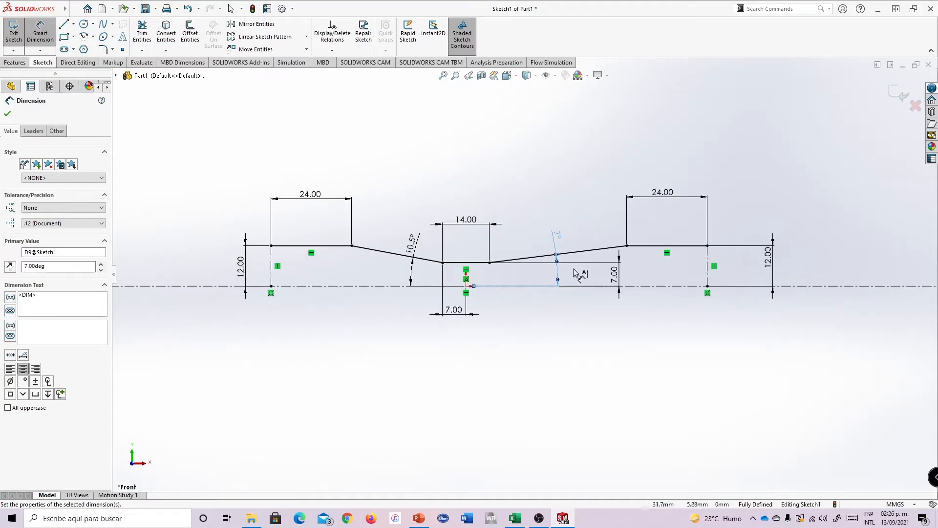
scroll(779, 277, down, 1)
scroll(601, 264, up, 3)
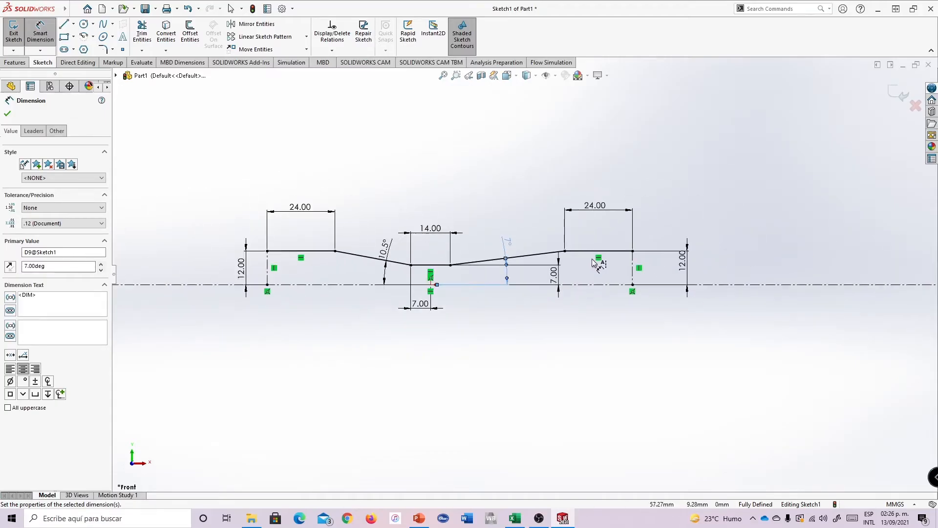
scroll(542, 270, down, 2)
click(552, 278)
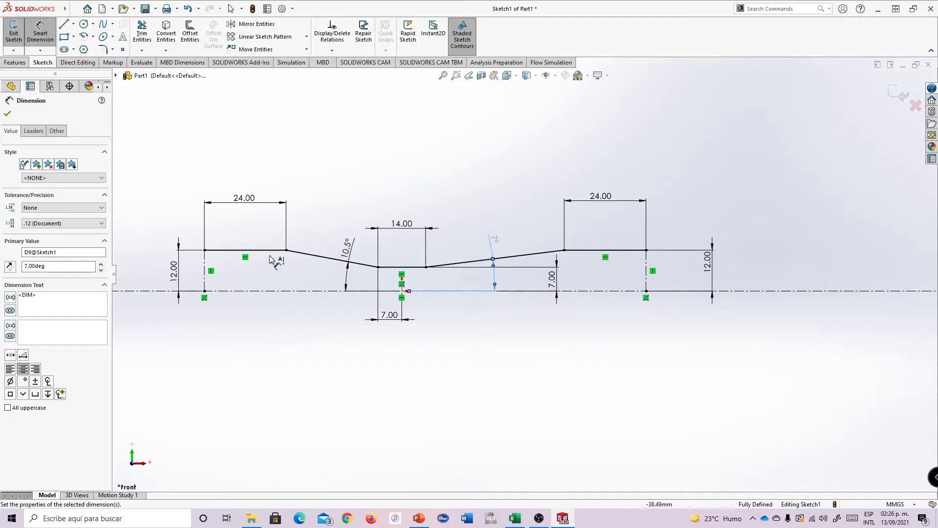
scroll(591, 276, up, 3)
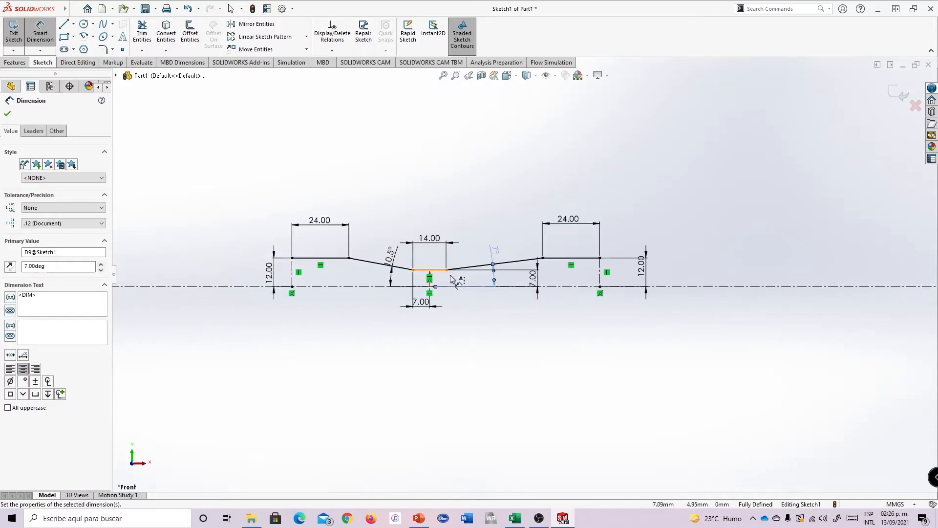
scroll(557, 289, down, 3)
scroll(285, 294, down, 2)
scroll(289, 296, up, 2)
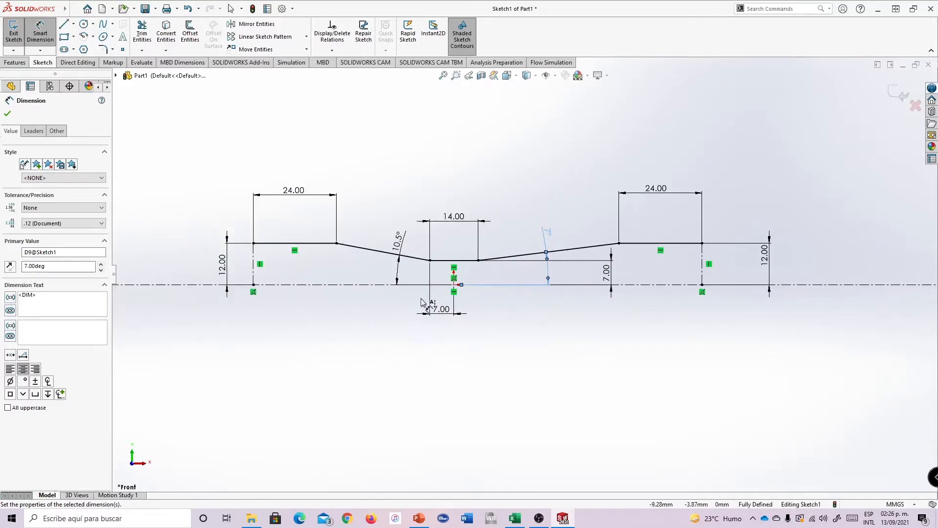
Start a Revolved Boss/Base from the open half profile, declining the automatic closing of the sketch
scroll(288, 279, up, 1)
scroll(297, 270, down, 1)
scroll(661, 344, up, 2)
scroll(714, 347, down, 1)
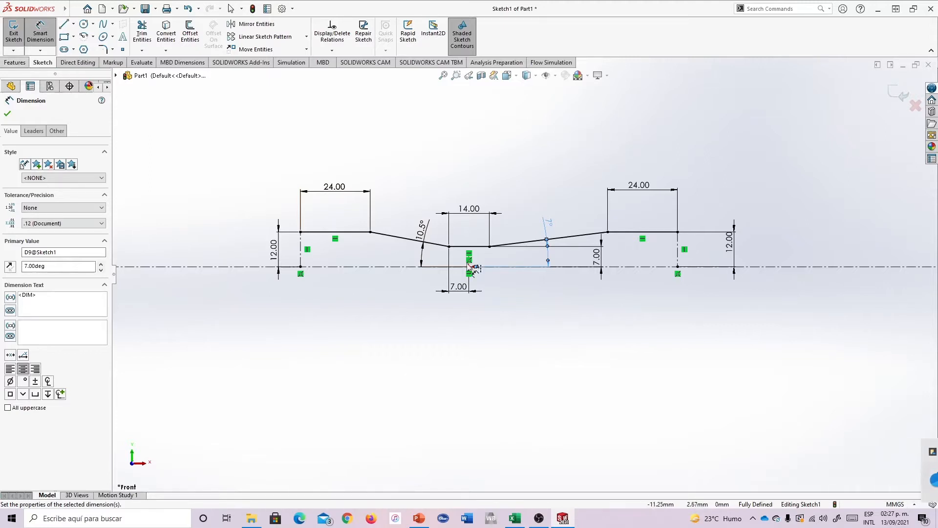
click(15, 63)
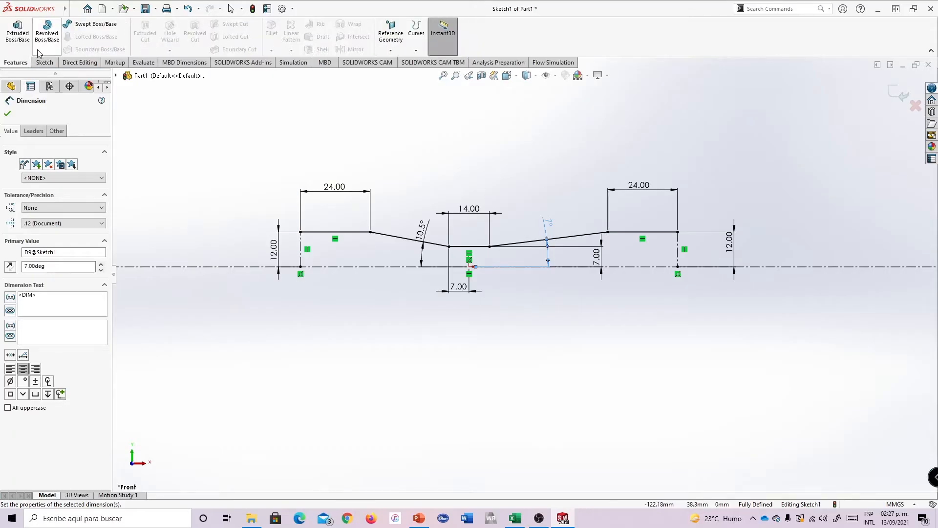
click(52, 41)
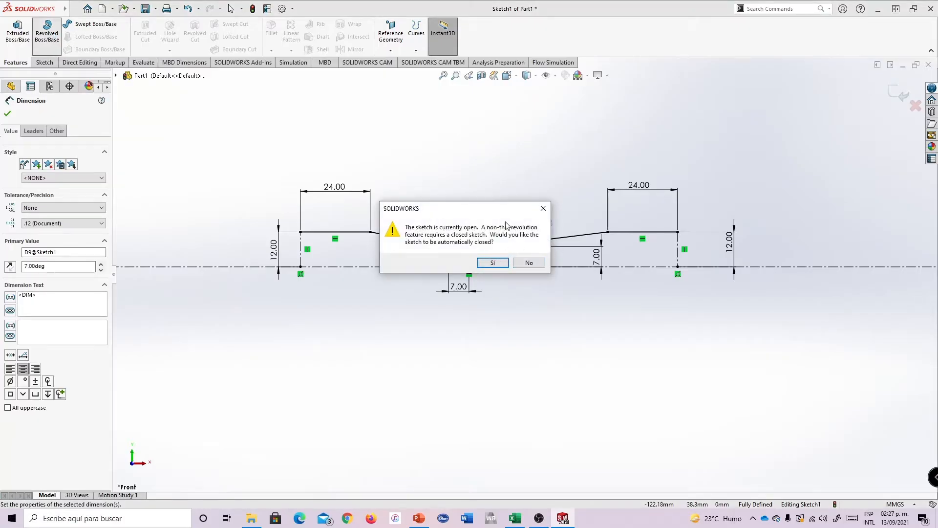
mouse_move(498, 209)
mouse_down()
mouse_move(534, 103)
mouse_move(528, 114)
mouse_up()
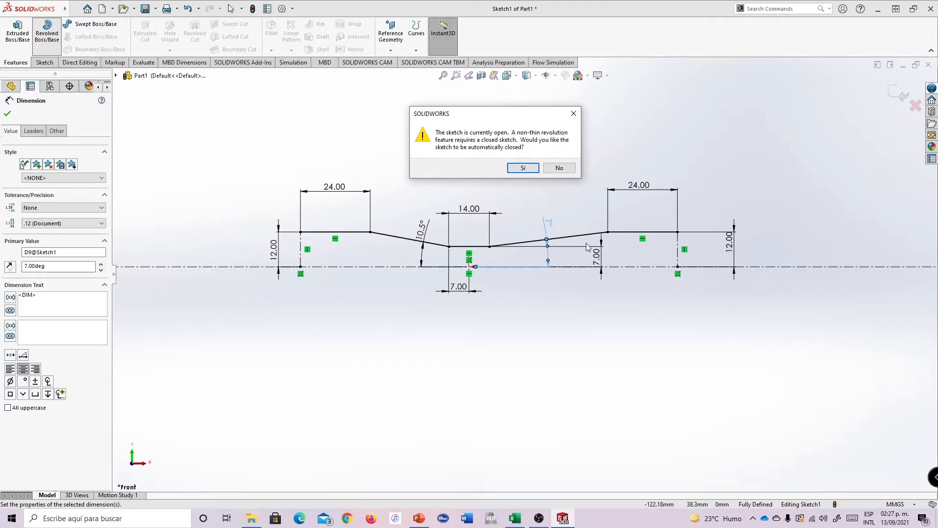
click(568, 169)
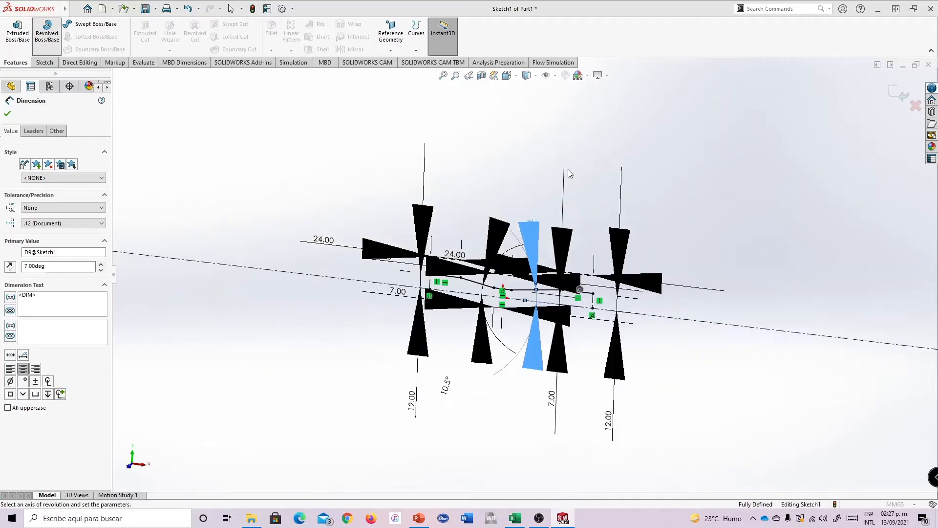
Use the long horizontal centerline as the axis of revolution and set the thin feature's wall thickness to 1 mm
scroll(537, 330, down, 10)
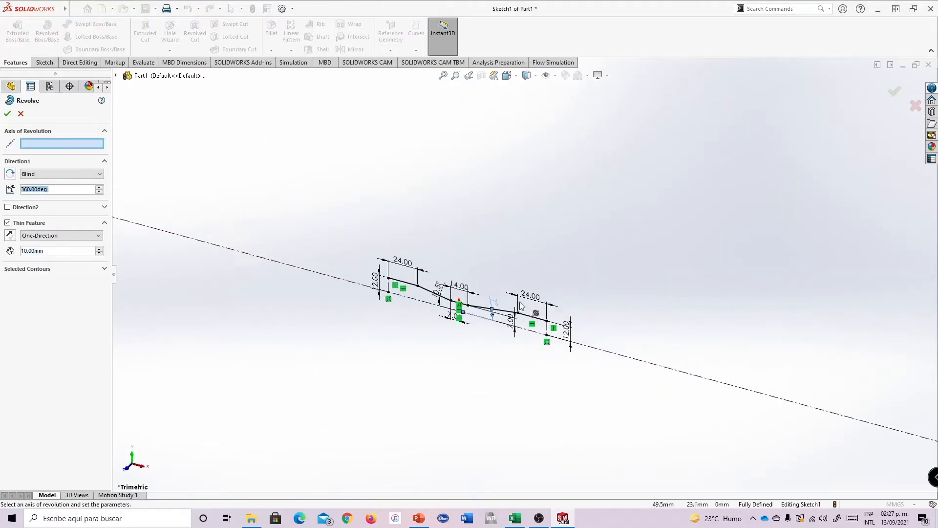
scroll(499, 313, down, 1)
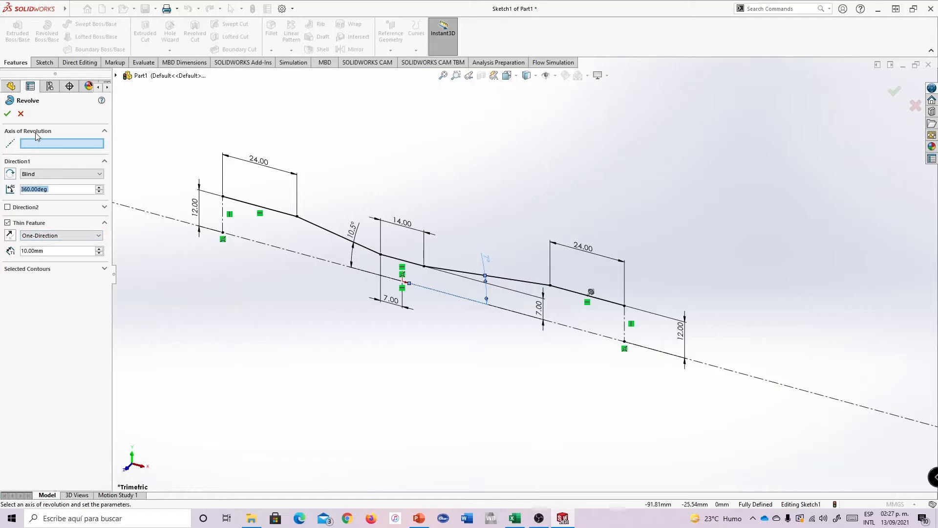
click(283, 250)
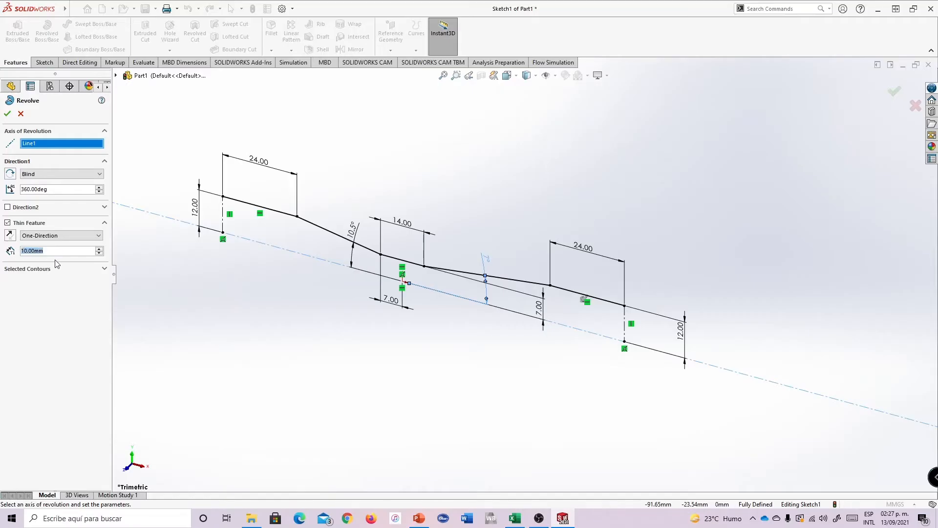
text(1)
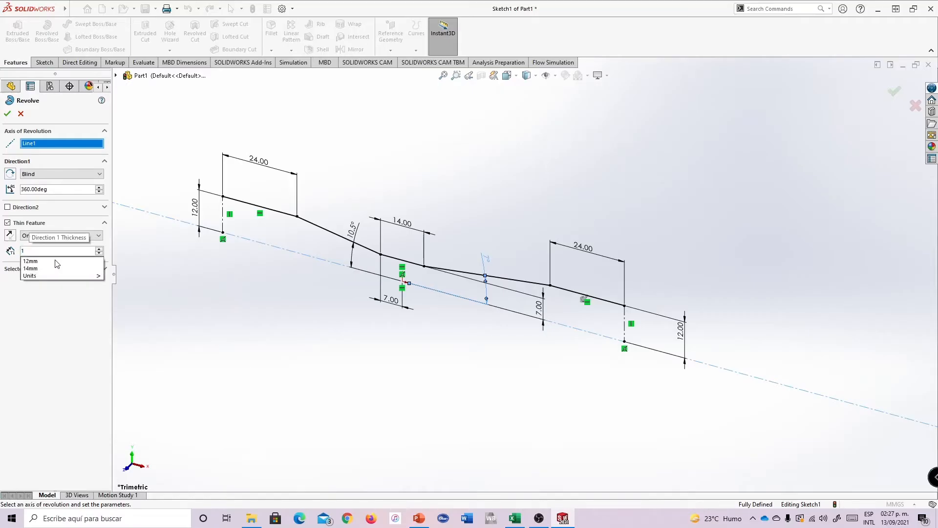
key(Return)
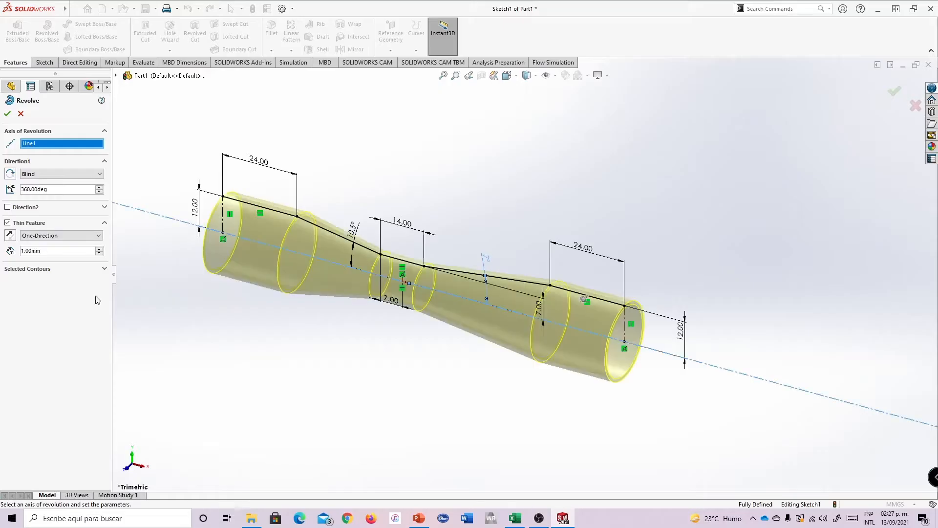
Reverse the thin wall direction so the material is added outside the profile, and finish the 360° revolve
mouse_move(639, 264)
middle_down()
mouse_move(645, 239)
mouse_move(637, 253)
middle_up()
scroll(651, 330, down, 1)
scroll(674, 357, down, 4)
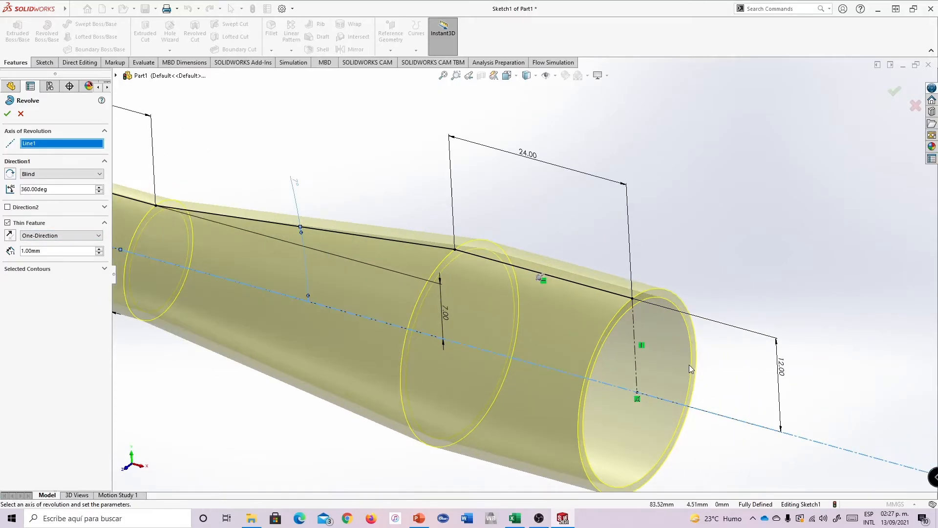
scroll(604, 309, down, 2)
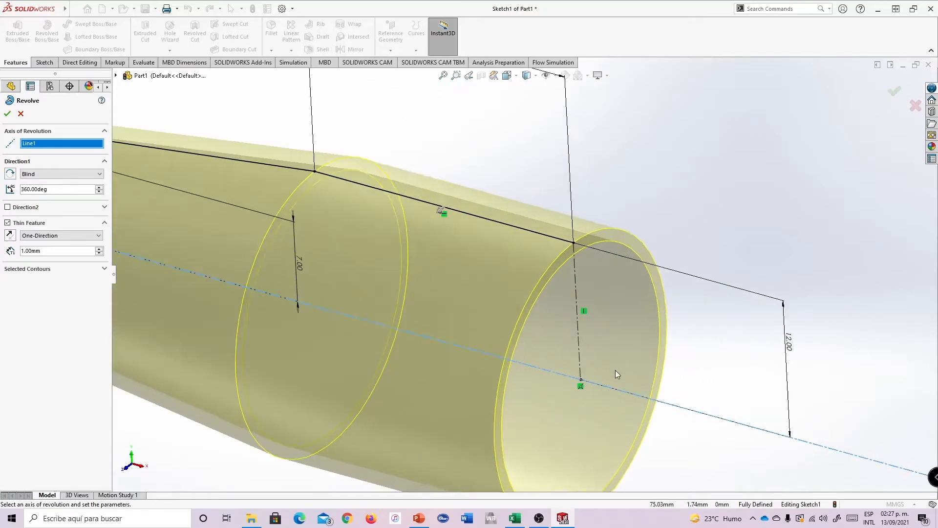
scroll(607, 374, up, 3)
scroll(606, 377, down, 2)
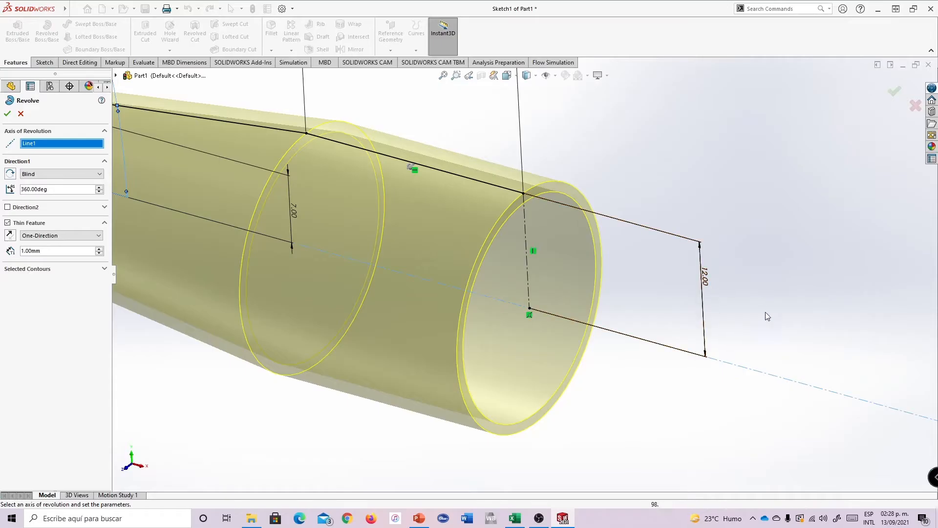
mouse_move(644, 198)
middle_down()
mouse_move(647, 189)
mouse_move(652, 195)
middle_up()
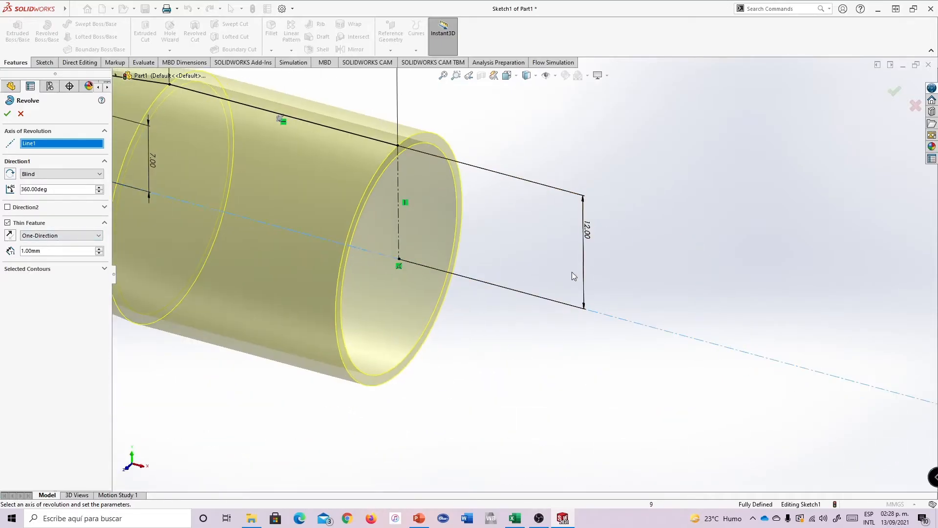
click(10, 236)
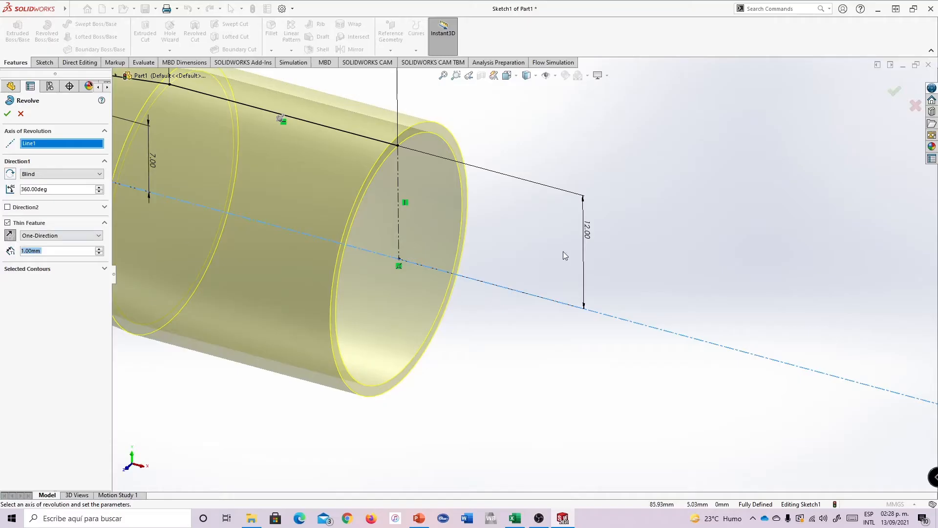
scroll(491, 225, up, 5)
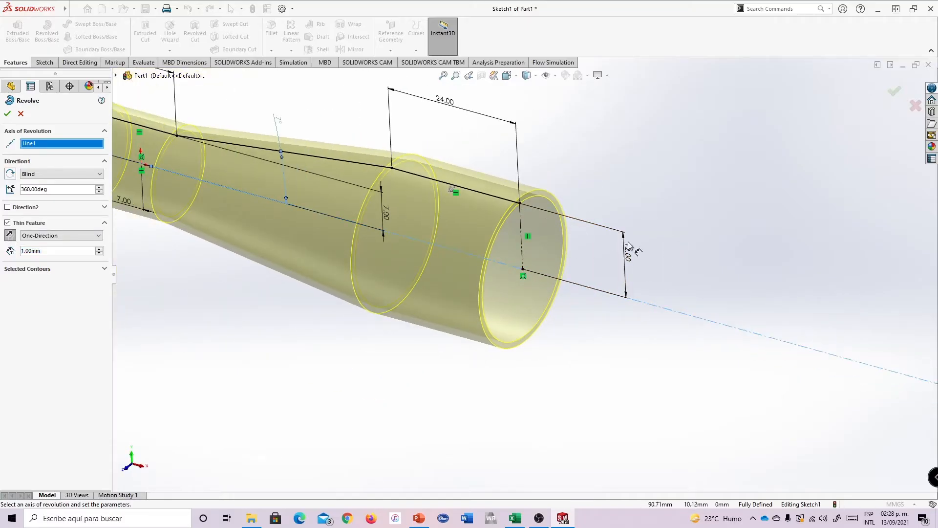
scroll(627, 247, down, 1)
scroll(523, 274, up, 5)
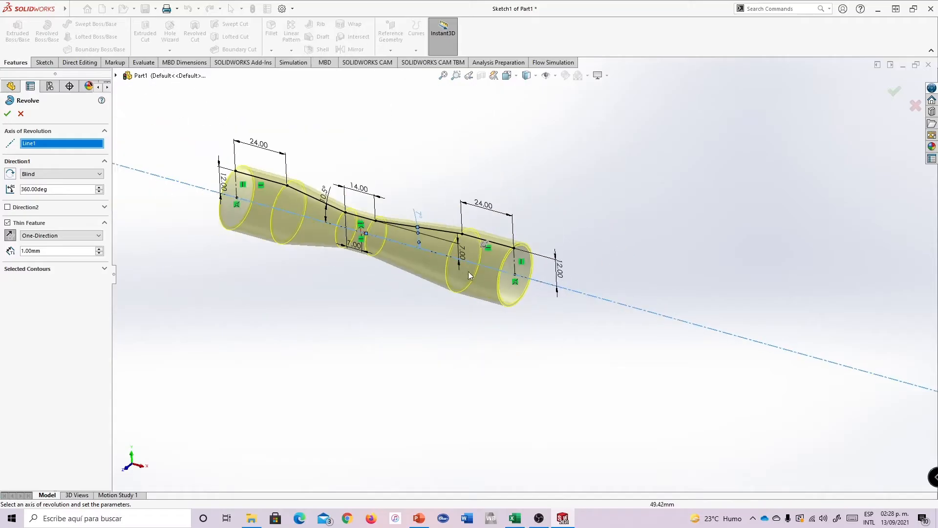
ctrl+middle_drag(471, 274, 601, 302)
scroll(518, 239, down, 3)
scroll(518, 239, up, 2)
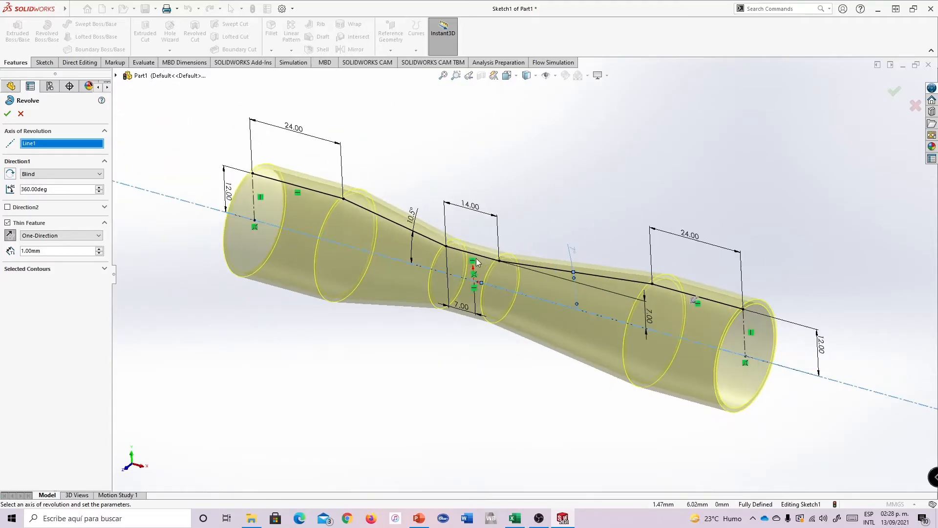
click(8, 115)
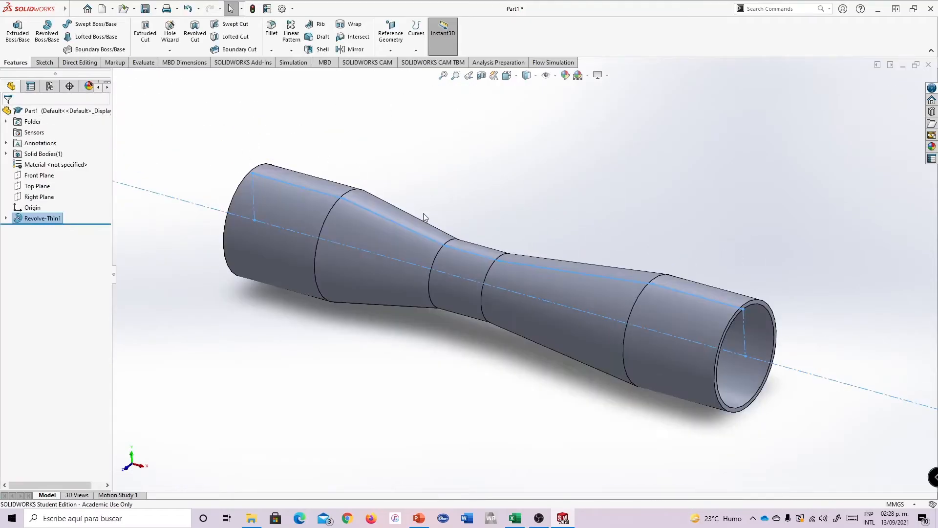
Return from the geometry slide to SOLIDWORKS and start a new sketch on the Top Plane
middle_drag(739, 244, 745, 177)
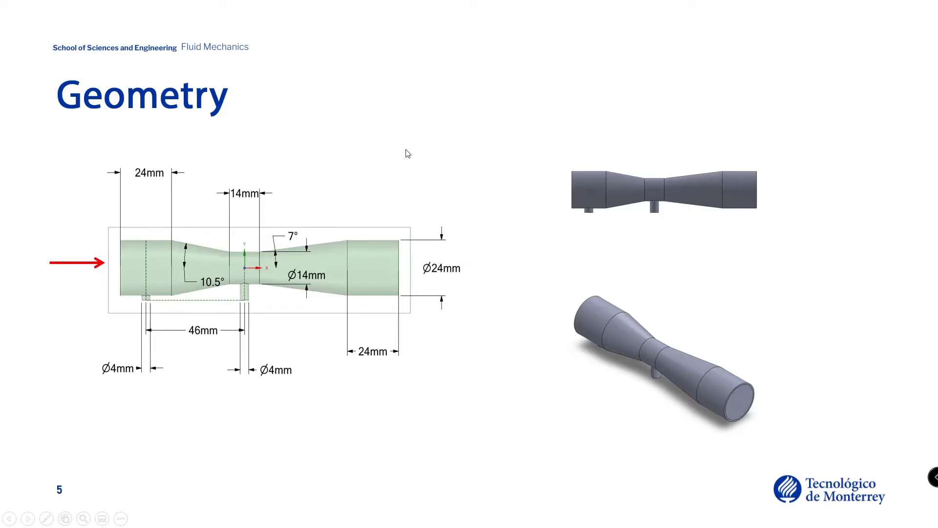
key(alt+Tab)
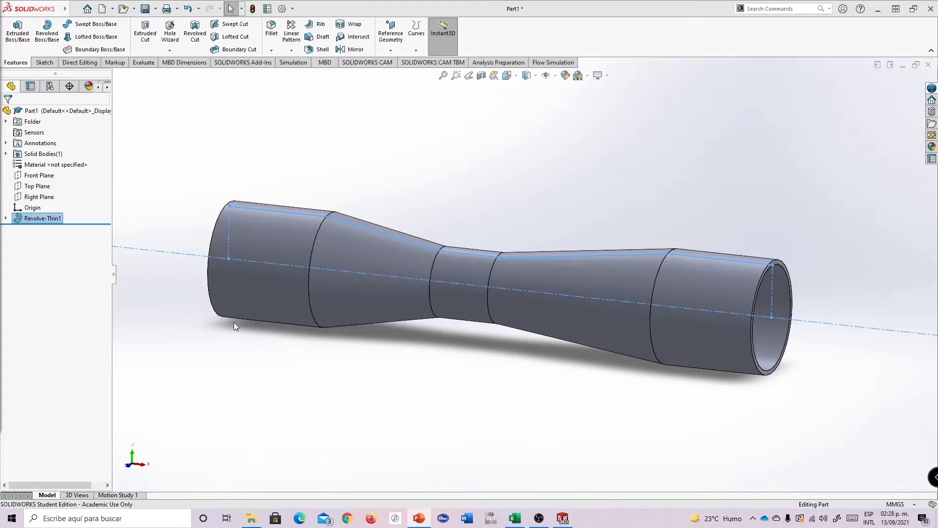
click(30, 188)
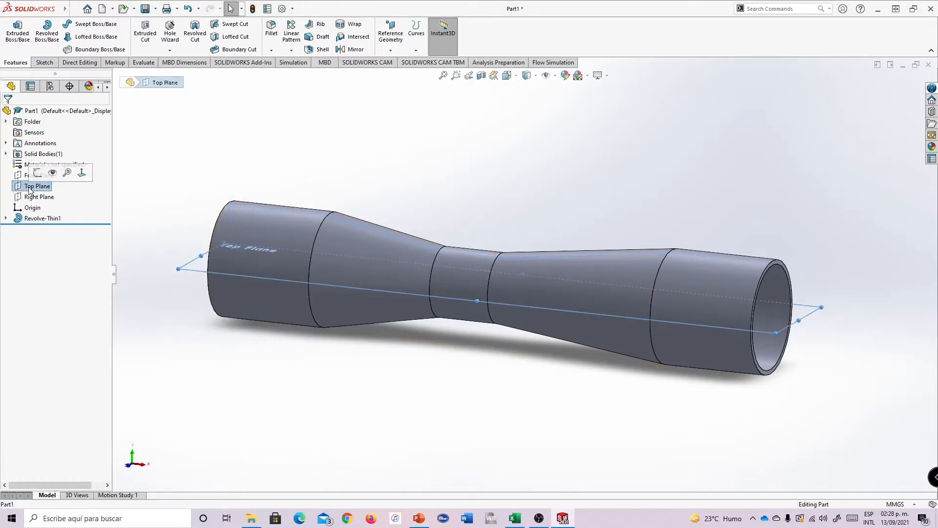
click(38, 173)
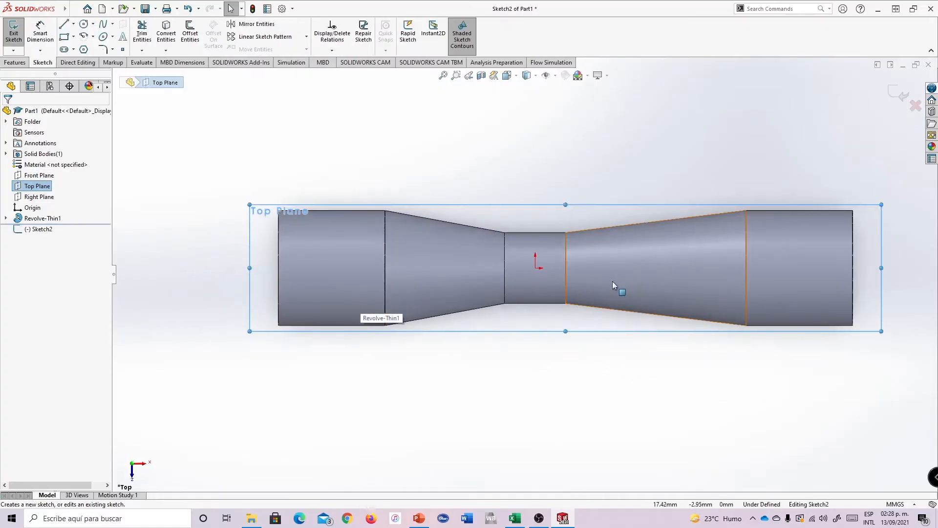
scroll(612, 282, down, 1)
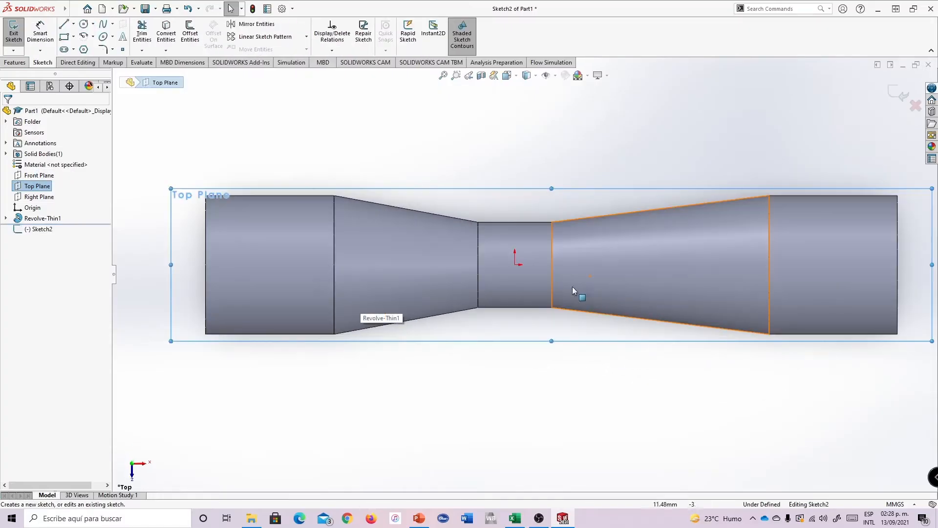
Sketch a circle of about 1.4 mm radius on the inlet cylinder, centred level with the origin
click(87, 26)
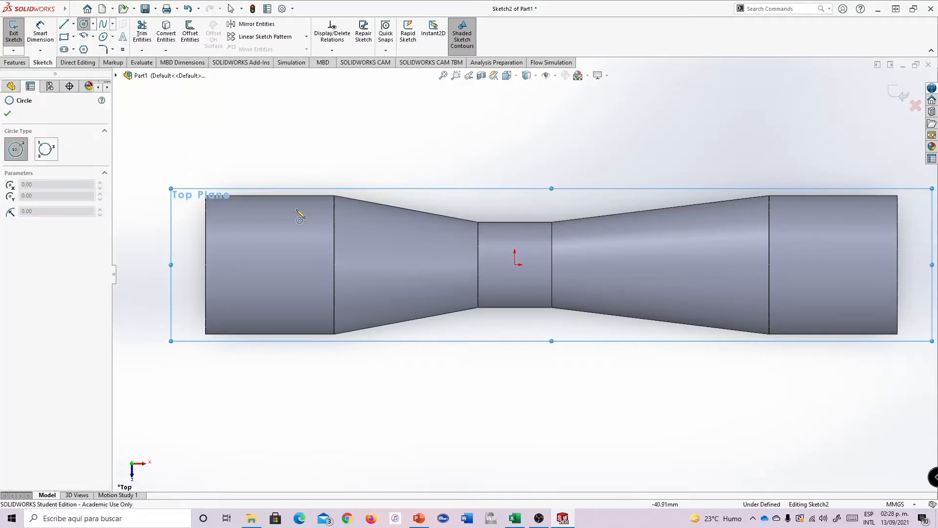
click(266, 265)
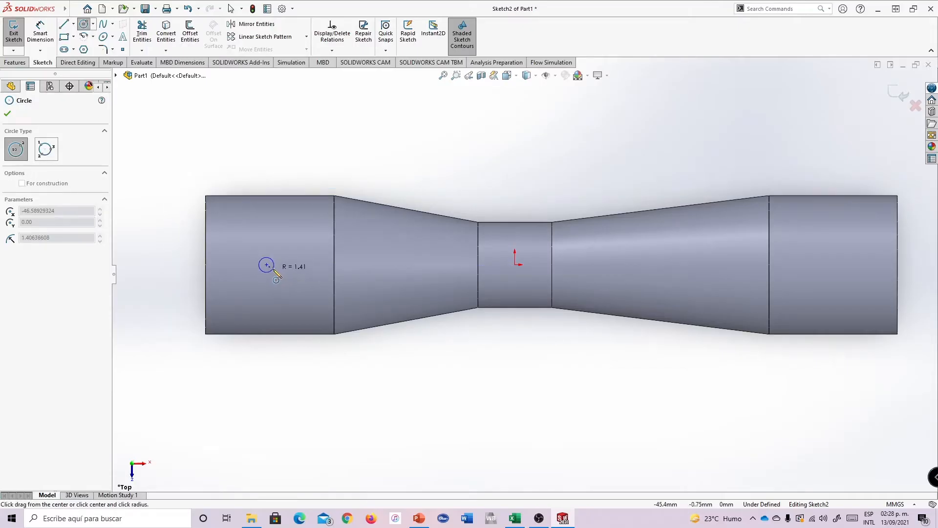
click(273, 270)
click(8, 114)
Dimension the inlet circle's diameter to 4 mm
key(d)
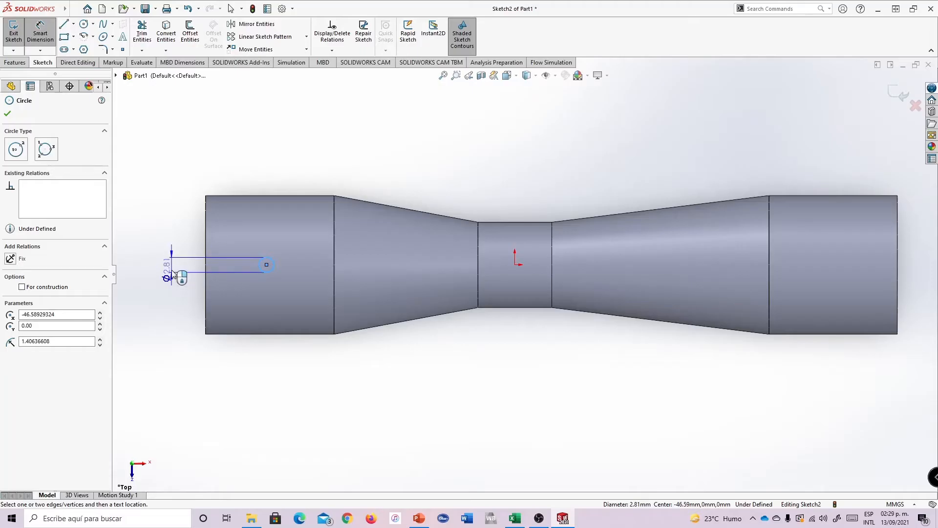
click(171, 268)
text(4)
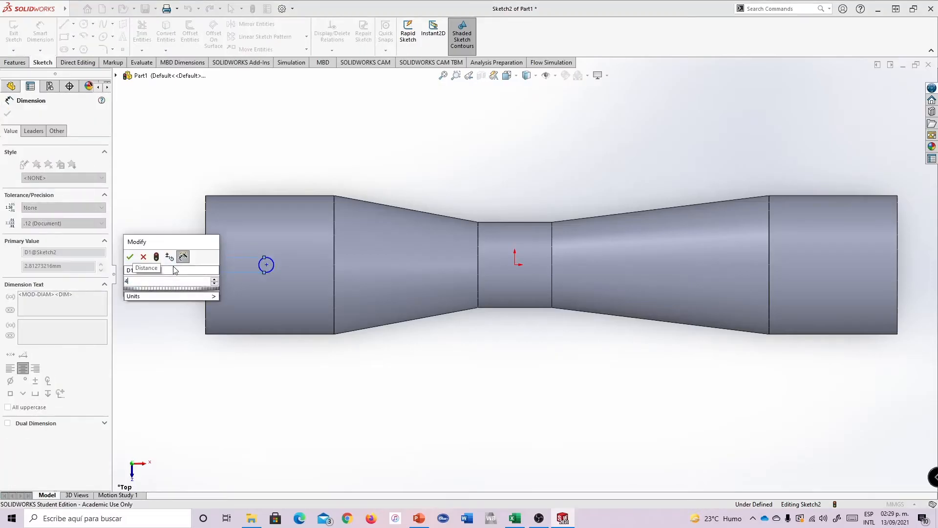
key(Return)
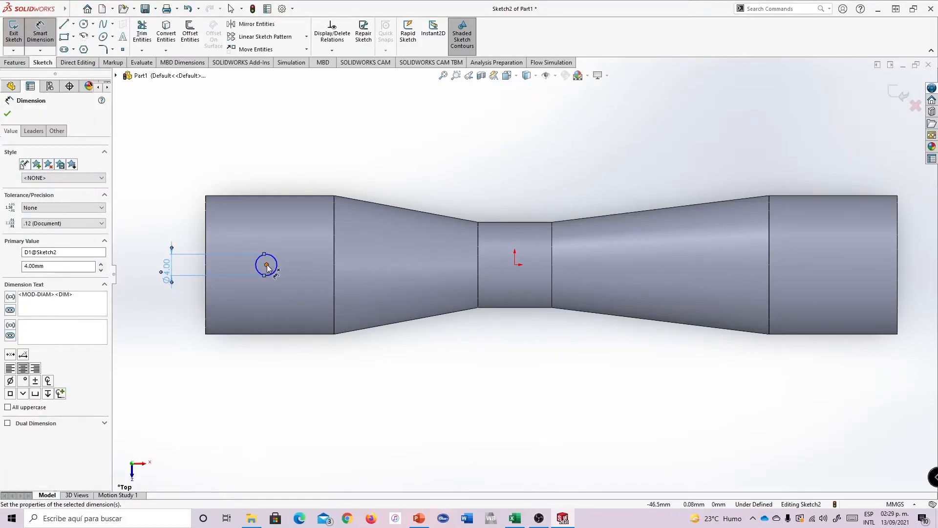
Dimension the horizontal distance between the circle's centre and the origin to 46 mm
click(266, 266)
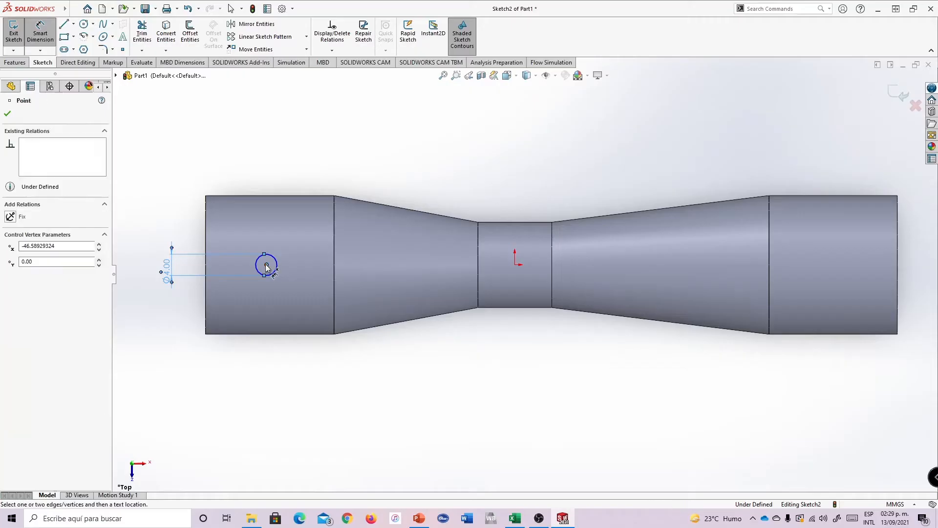
click(515, 264)
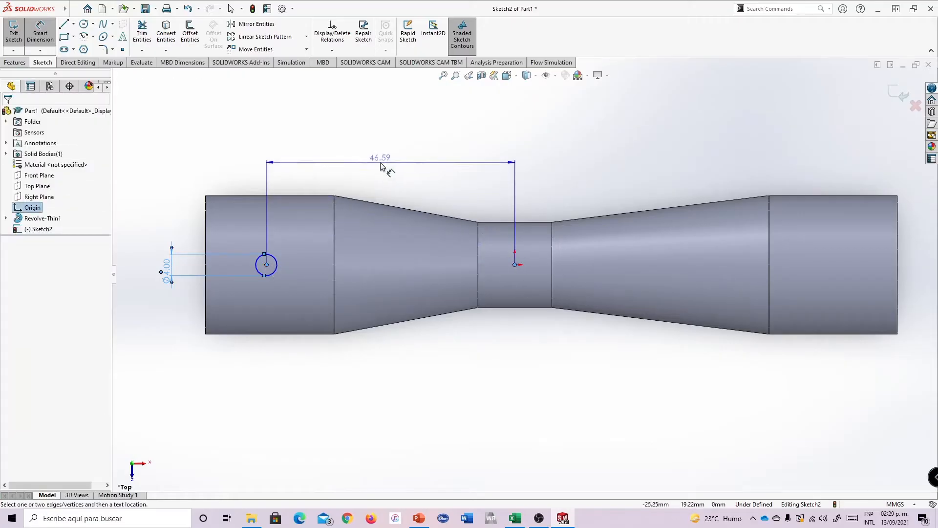
click(387, 159)
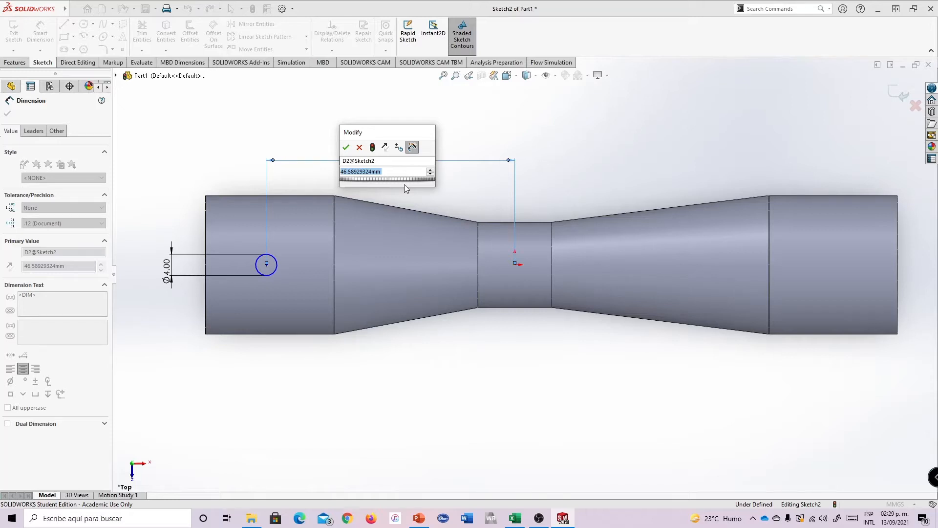
text(46)
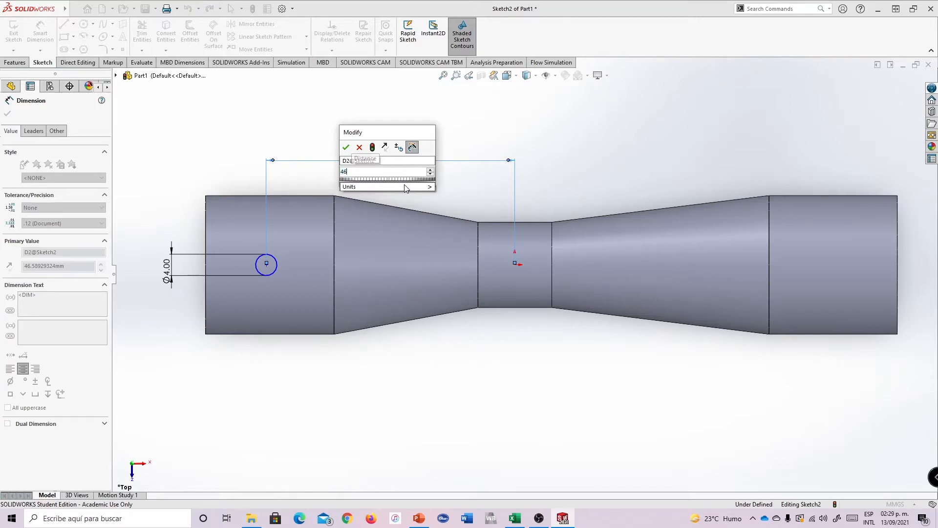
key(Return)
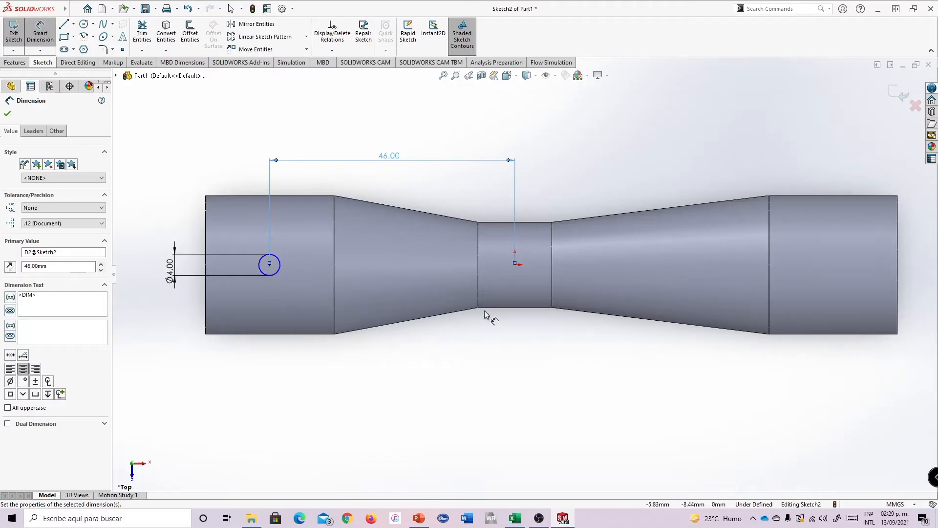
scroll(489, 315, down, 1)
scroll(511, 315, up, 2)
scroll(553, 293, down, 1)
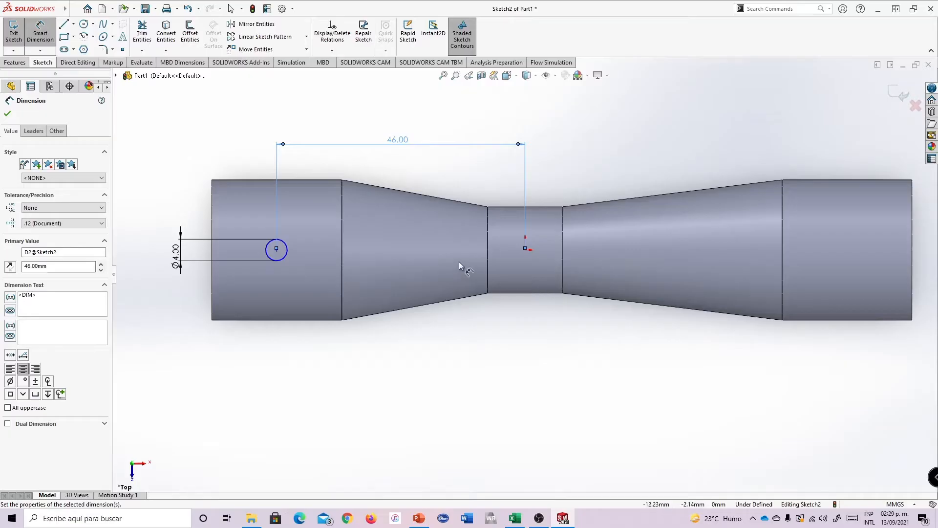
Sketch a circle of about 1.5 mm radius centred on the origin, in the throat section
click(8, 114)
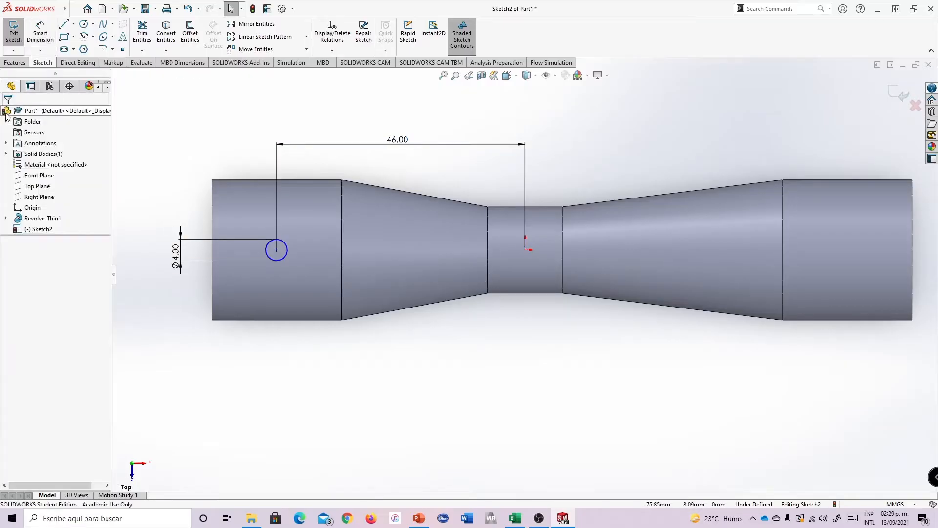
click(84, 27)
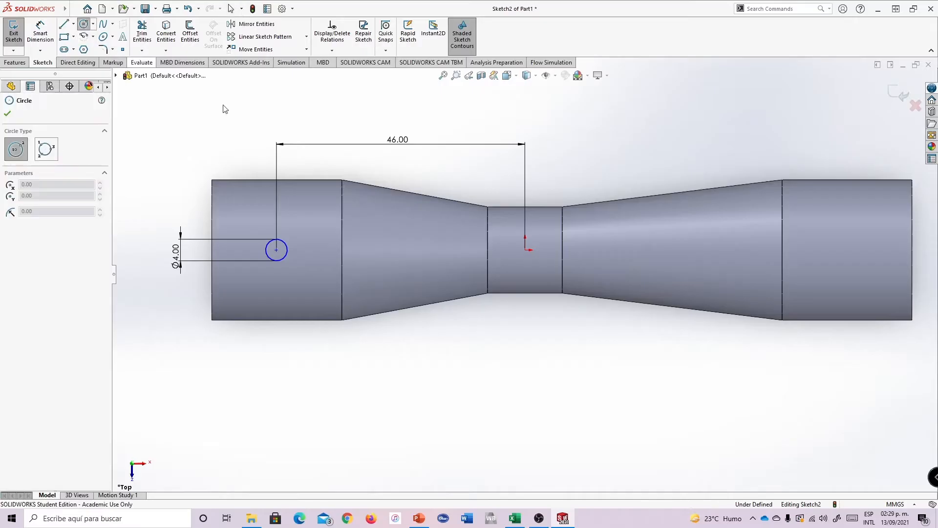
click(525, 250)
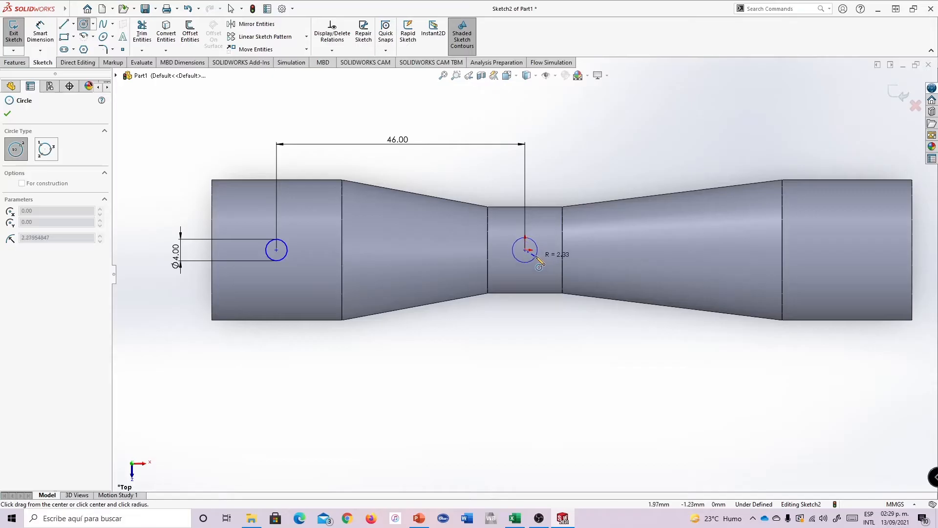
click(532, 255)
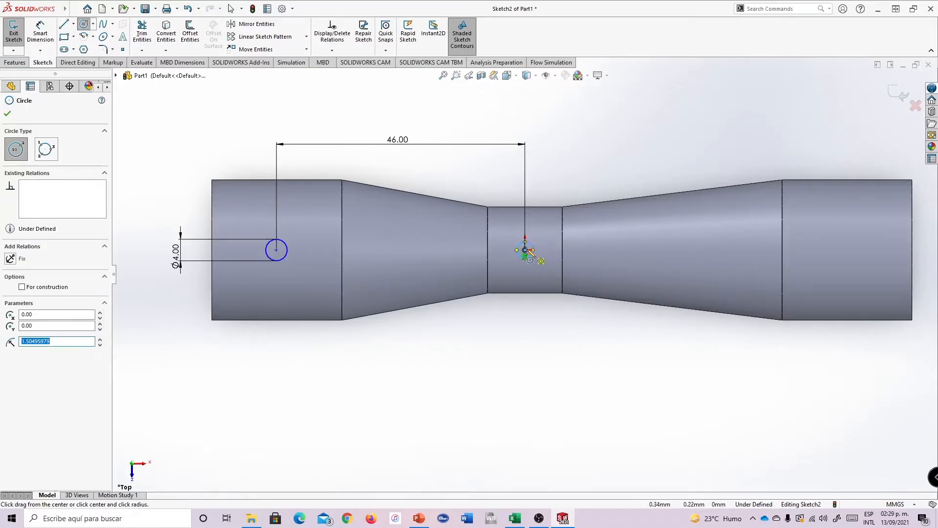
Dimension the throat circle's diameter to 4 mm
click(40, 33)
click(531, 254)
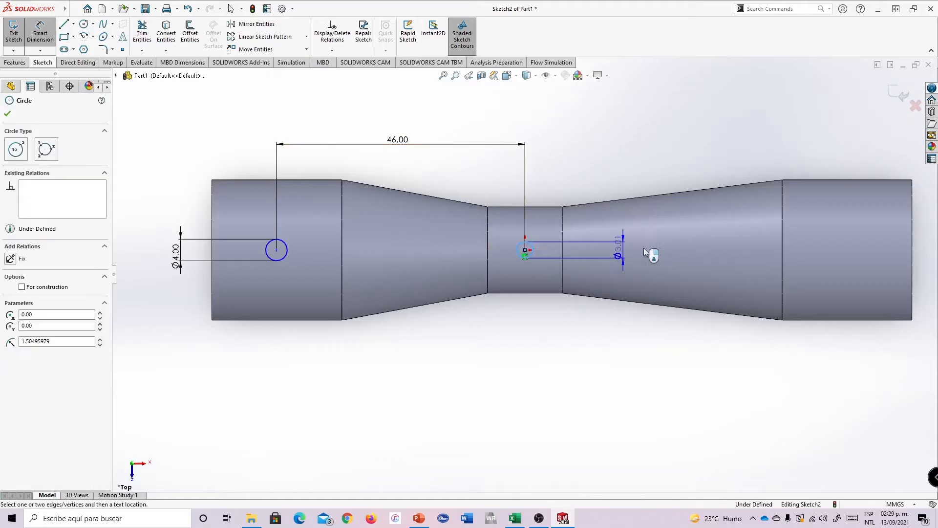
click(712, 249)
text(4)
key(Return)
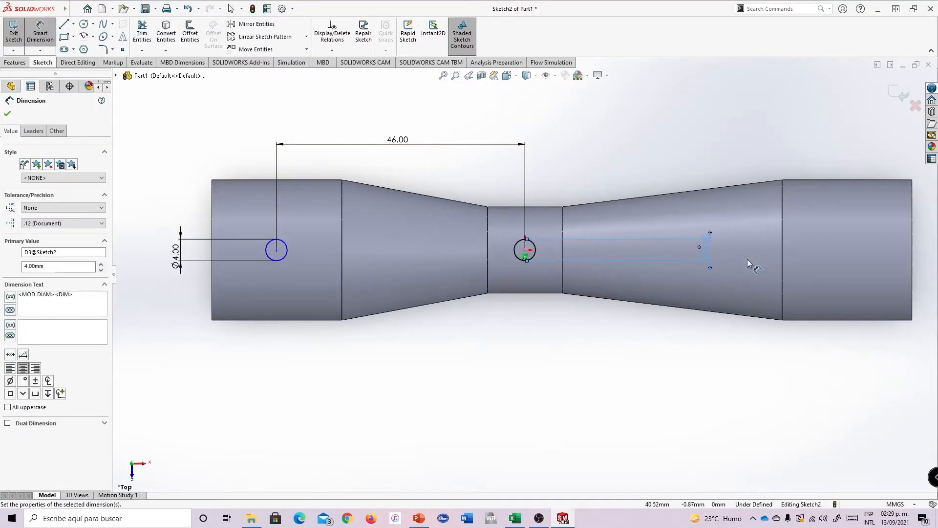
Examine the two tap circles on the inlet and throat, up close and in an isometric view
scroll(519, 256, down, 5)
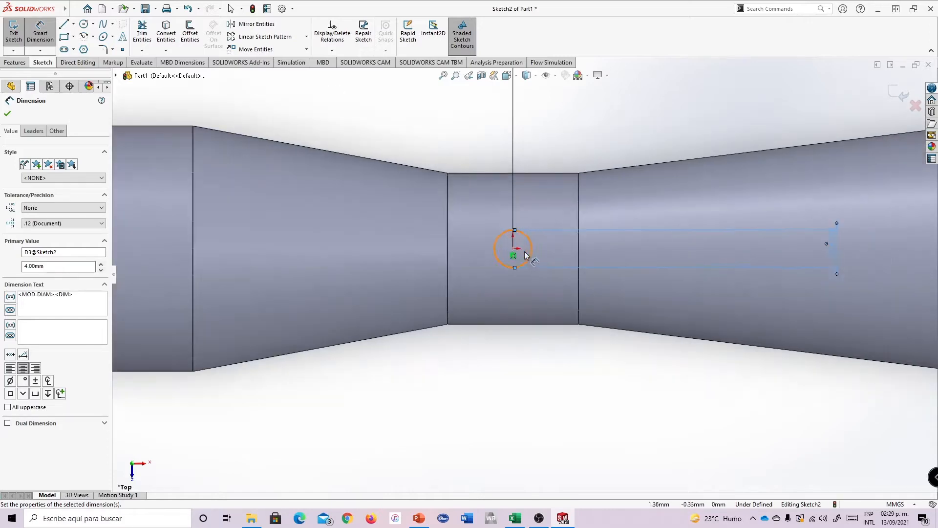
scroll(516, 254, down, 3)
scroll(529, 260, up, 6)
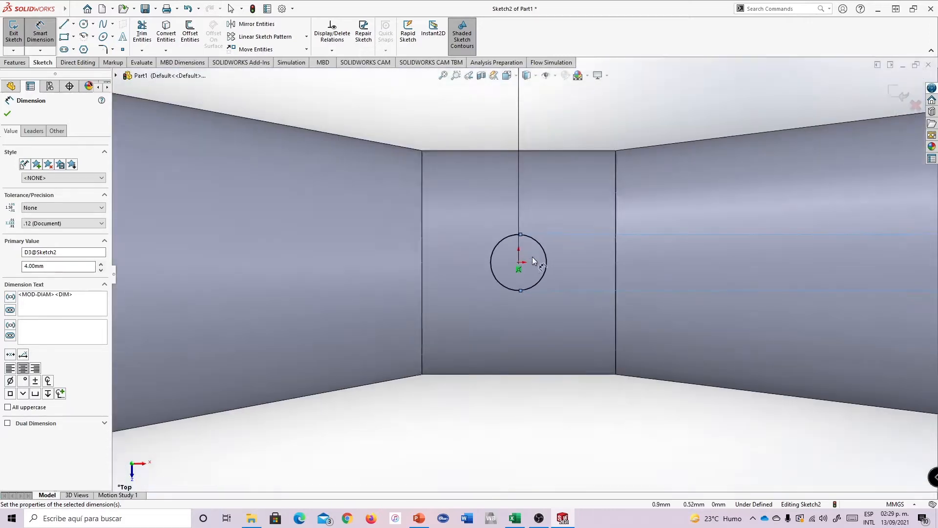
scroll(528, 273, up, 3)
scroll(523, 275, down, 1)
scroll(525, 277, up, 1)
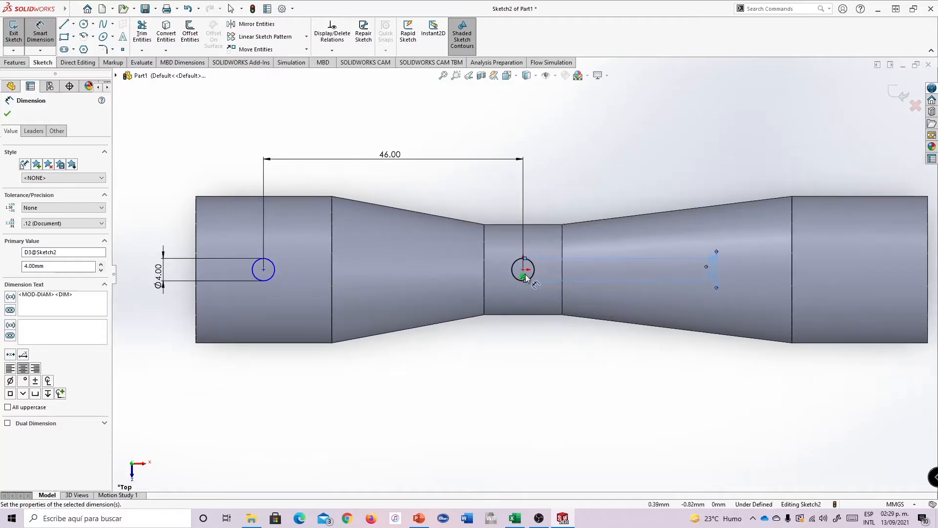
click(514, 76)
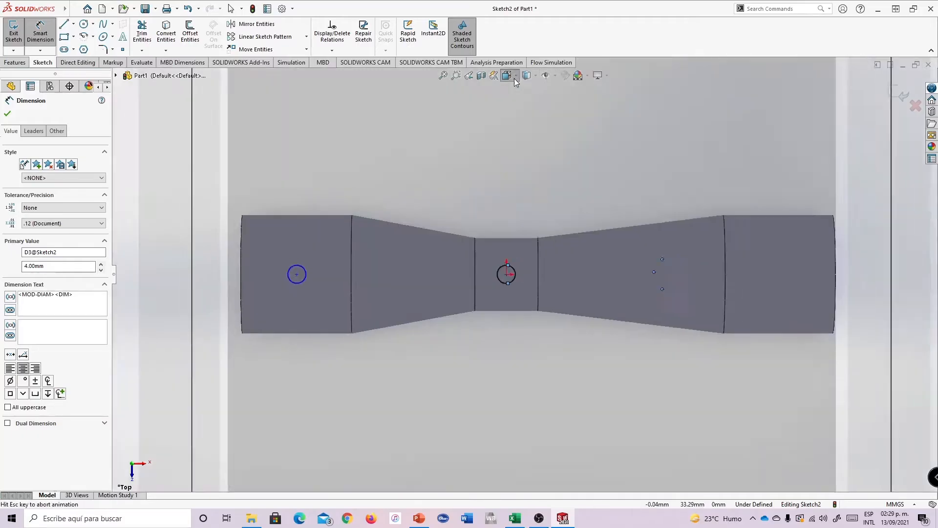
click(561, 107)
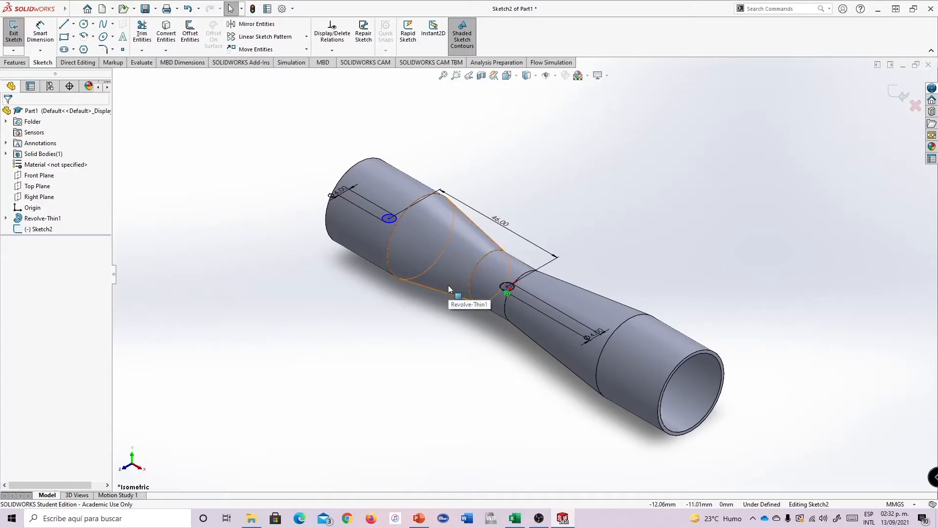
middle_drag(486, 182, 342, 157)
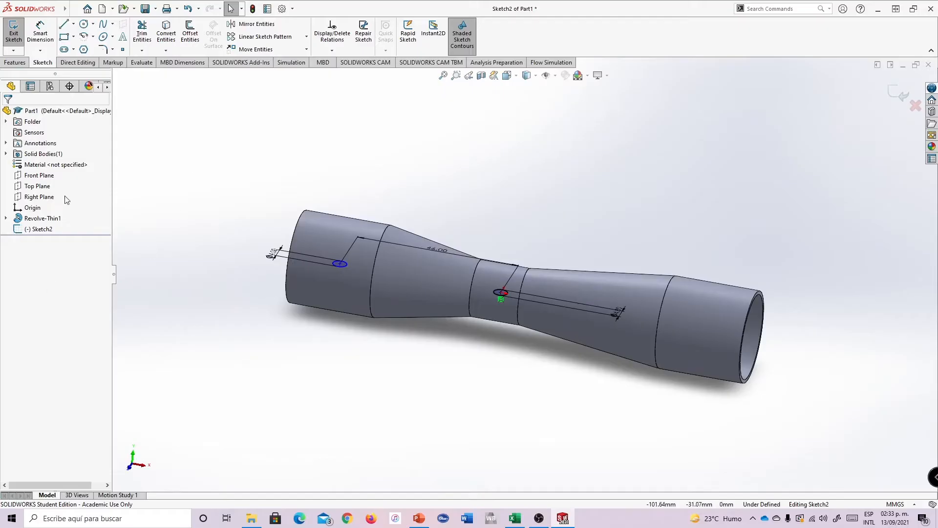
Start a Boss-Extrude of the two circles from a 16 mm offset, reversed to start below the tube
click(15, 63)
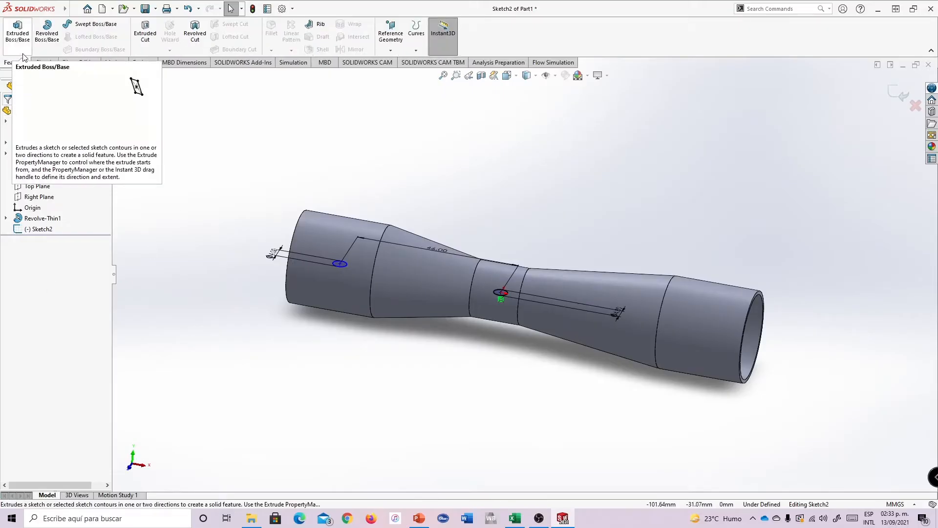
click(21, 43)
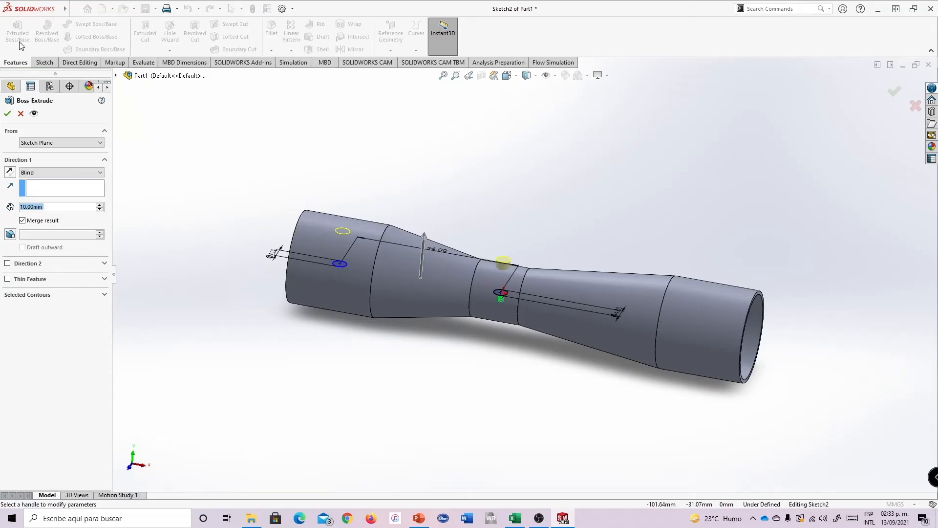
click(32, 143)
click(33, 170)
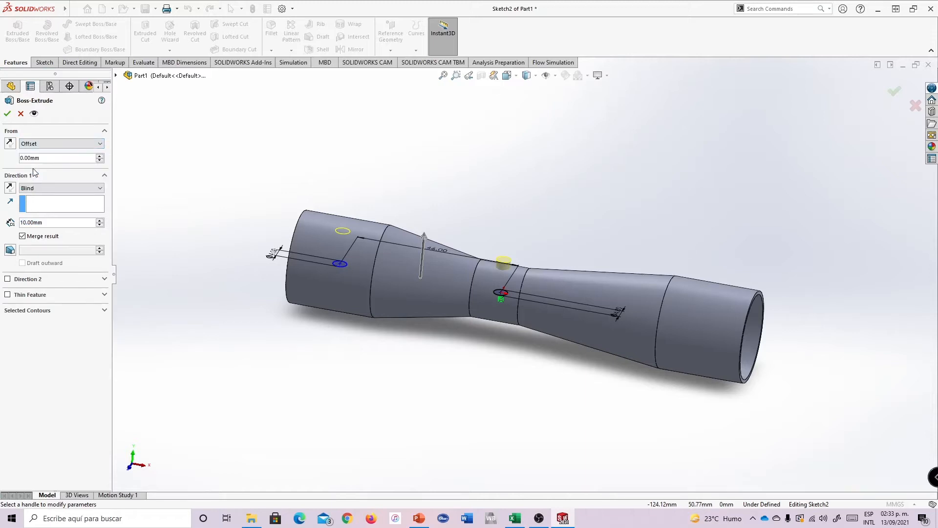
text(16)
key(Return)
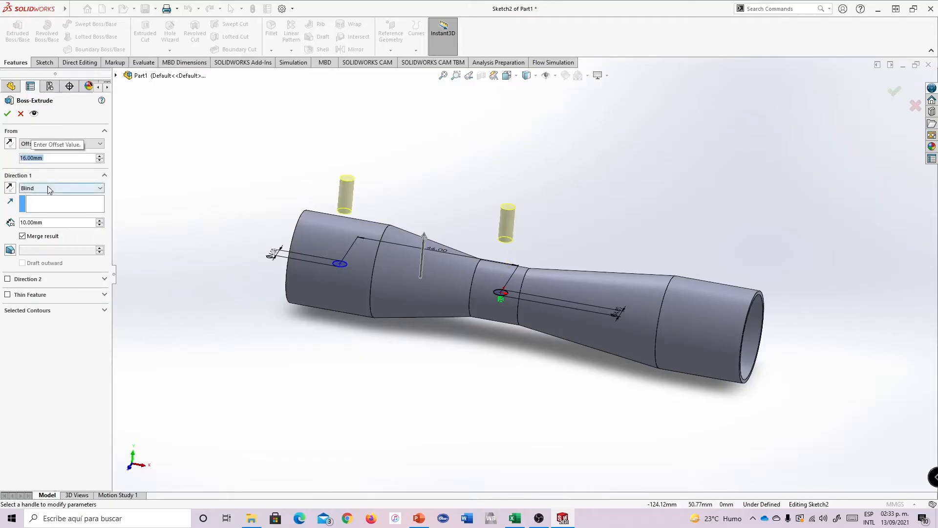
click(10, 144)
middle_drag(287, 170, 367, 192)
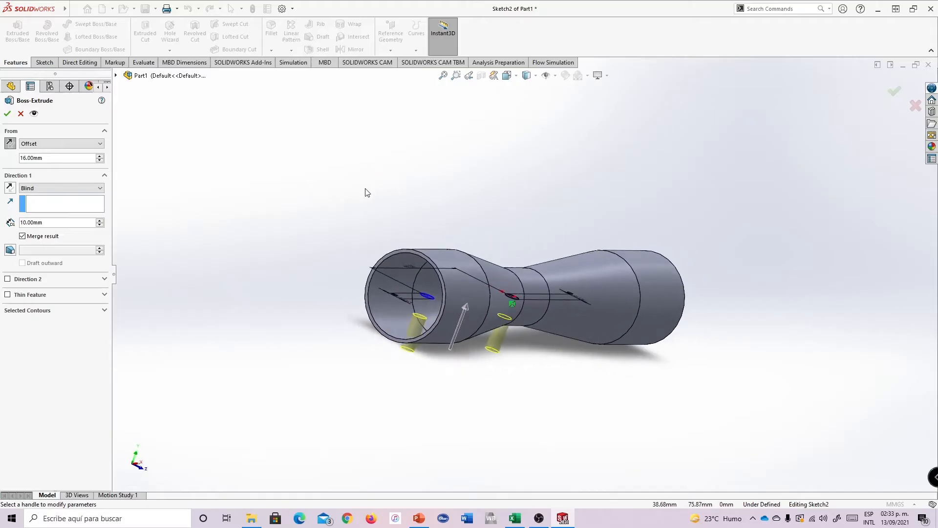
Set the extrusion's end condition to Up To Next so both taps reach the tube's outer wall
click(35, 191)
click(34, 190)
click(33, 189)
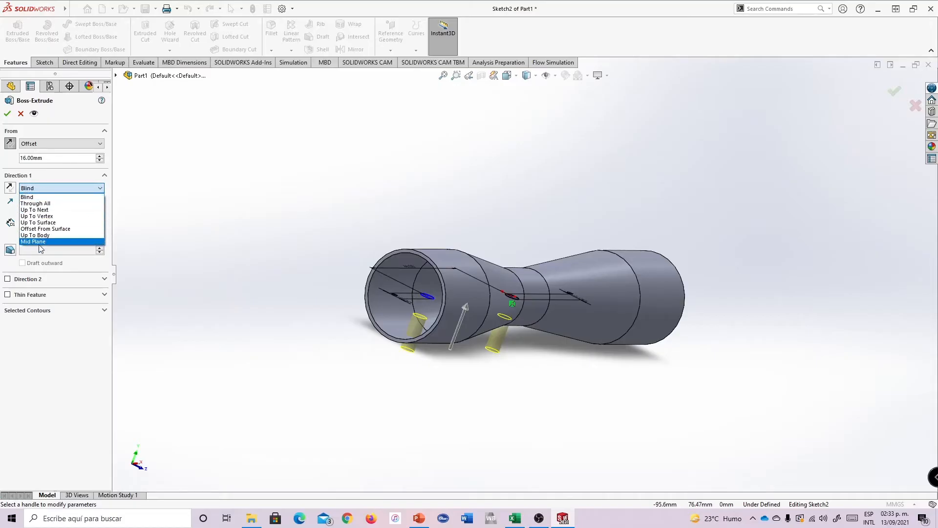
click(44, 209)
middle_drag(403, 236, 364, 212)
middle_drag(214, 286, 244, 142)
middle_drag(386, 212, 403, 225)
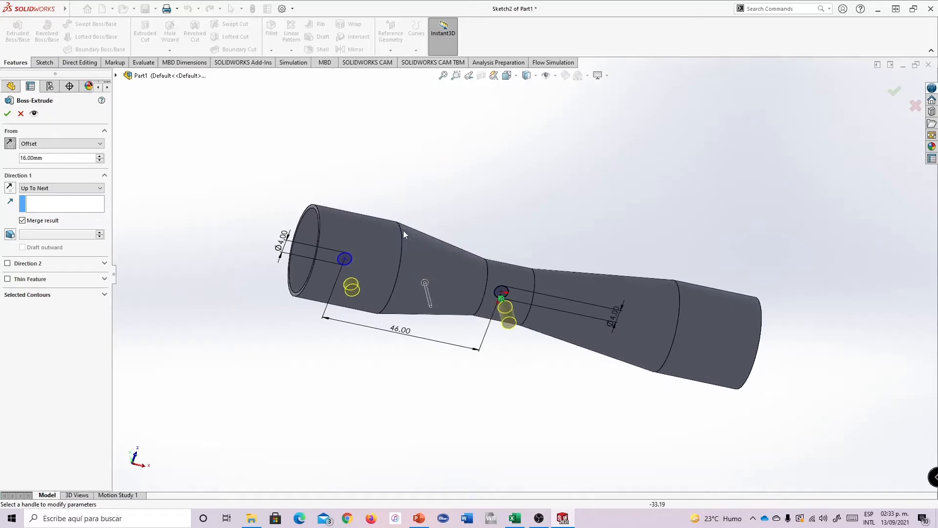
scroll(407, 306, down, 5)
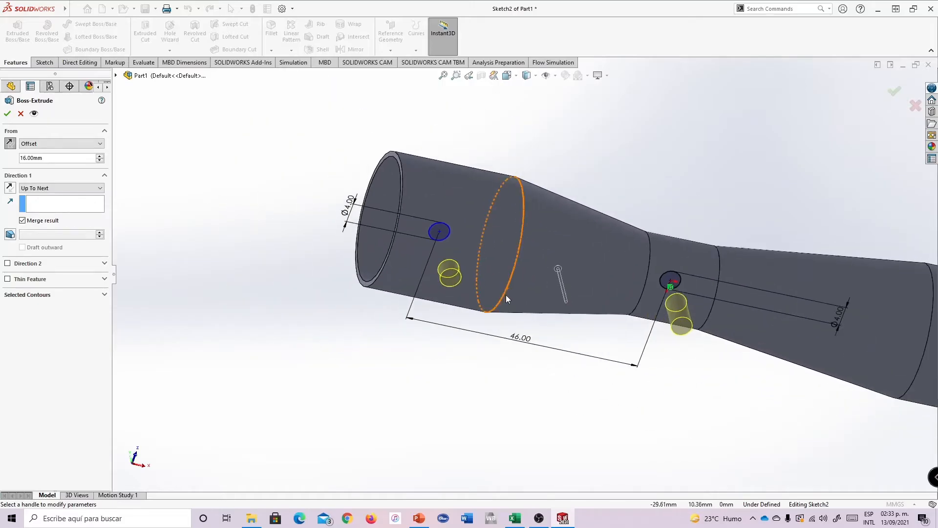
Make the extrusion a one-direction thin feature with a 1 mm wall outside the circles, and complete it
click(8, 279)
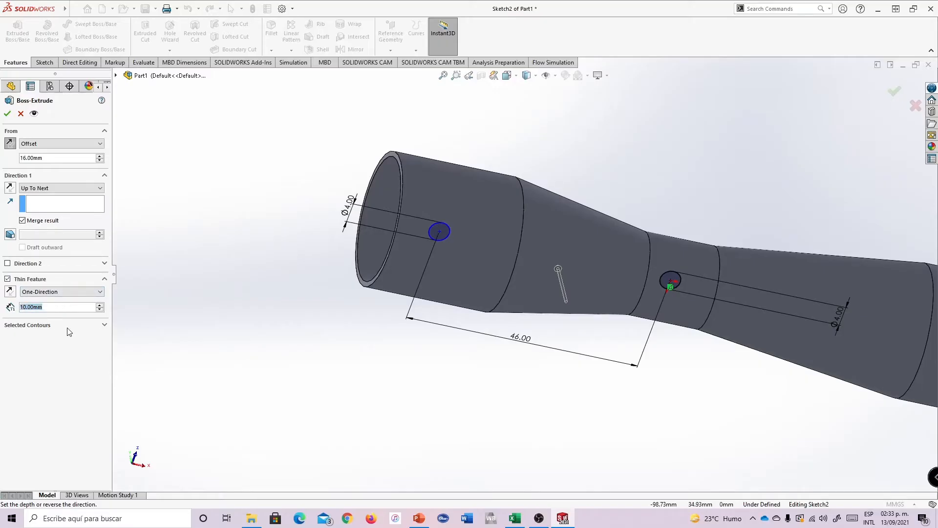
text(1)
key(Return)
middle_drag(543, 191, 562, 182)
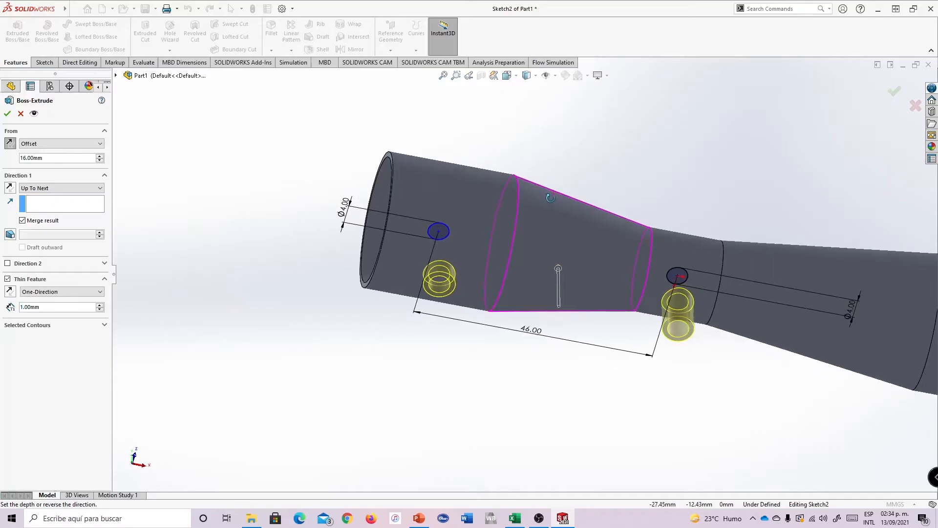
click(12, 294)
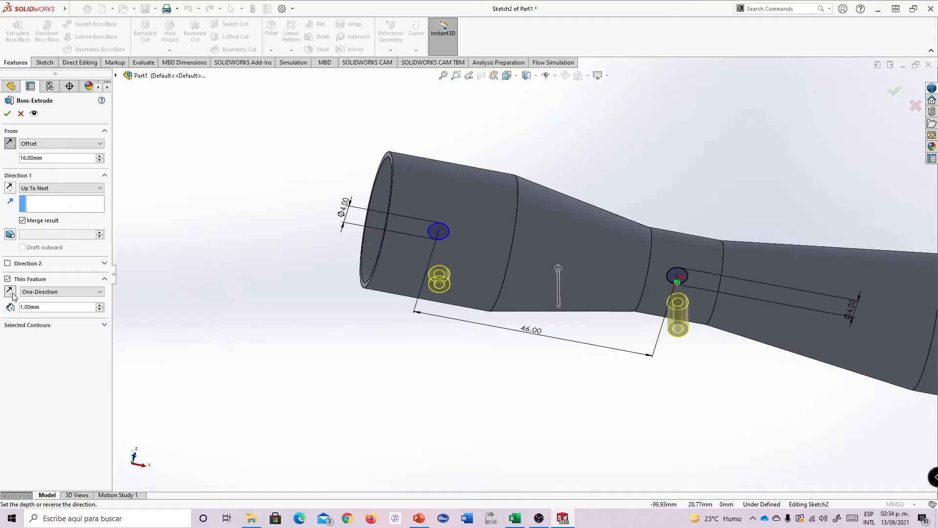
click(12, 296)
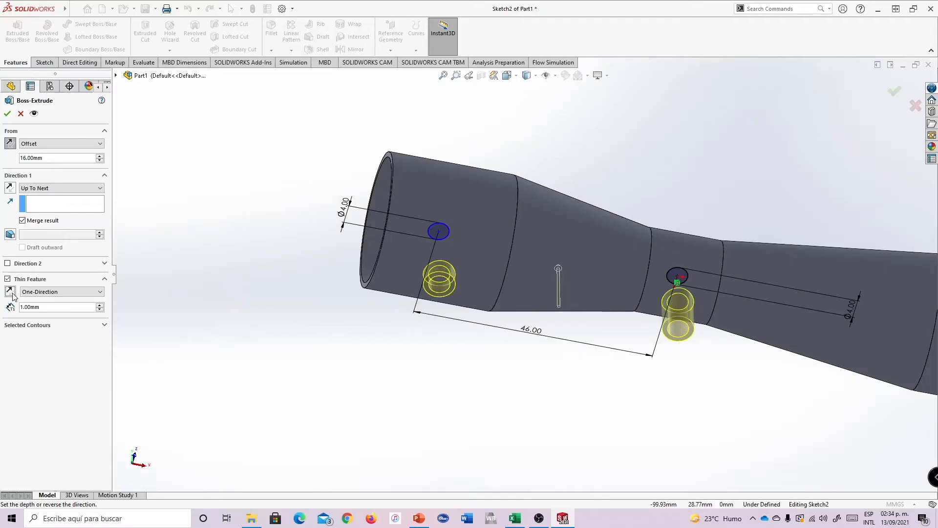
middle_drag(586, 206, 587, 329)
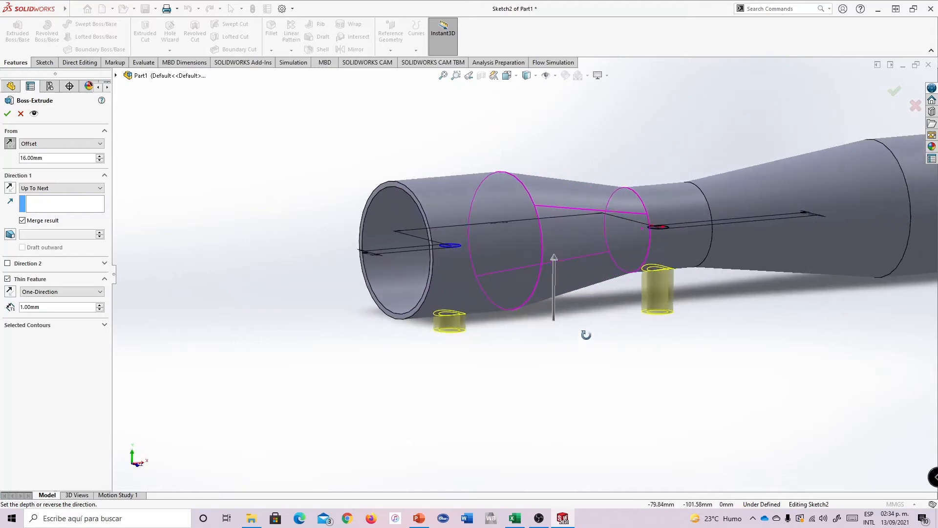
click(7, 117)
Cut both tap openings through the tube wall with an Extruded Cut of Sketch2, using the Up To Next end condition
middle_drag(313, 230, 445, 277)
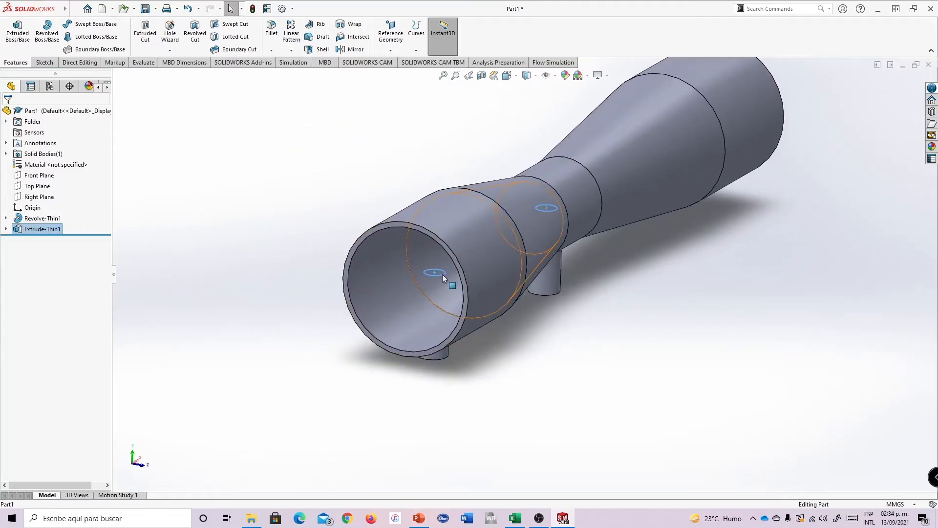
click(6, 230)
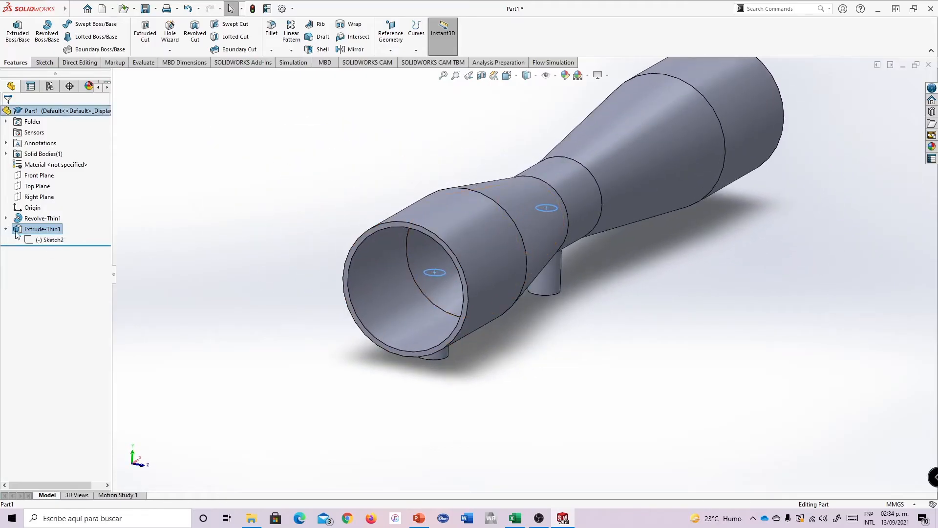
click(52, 240)
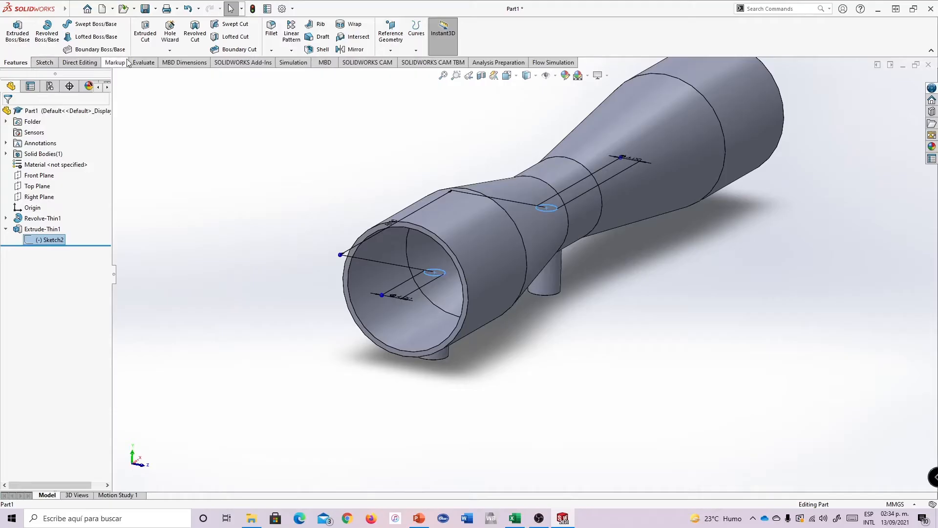
click(146, 37)
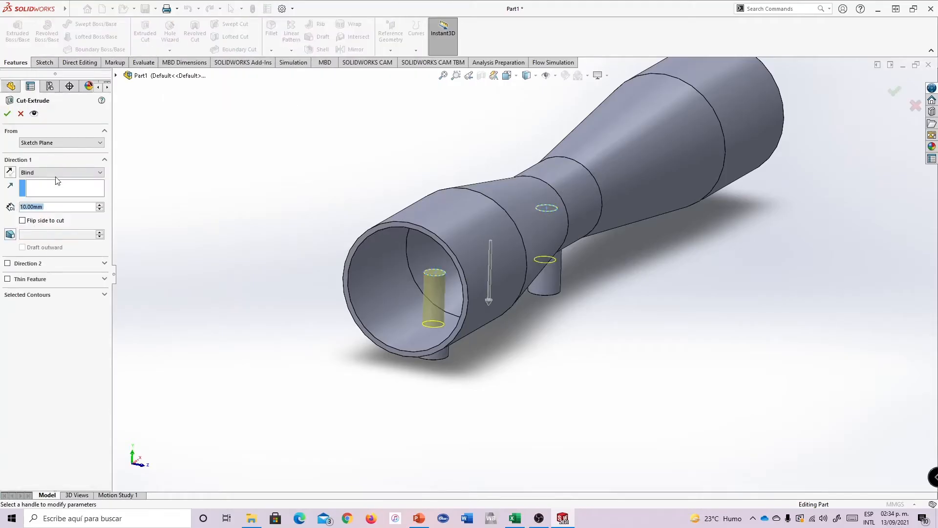
click(37, 173)
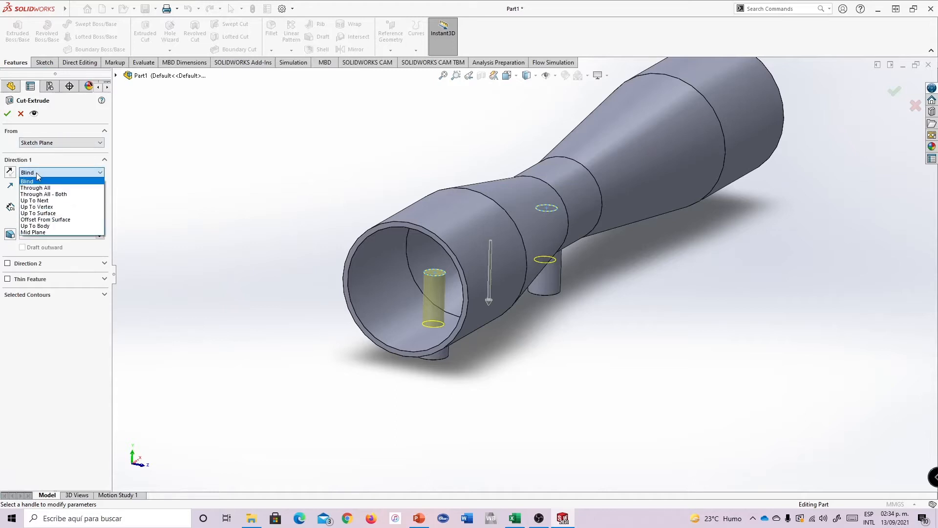
click(48, 203)
middle_drag(583, 344, 553, 266)
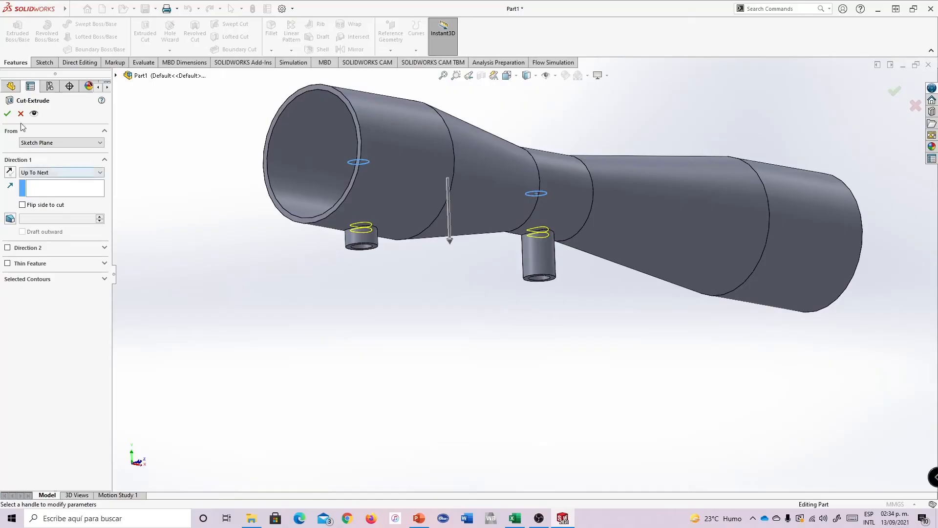
click(8, 113)
Examine the Venturi tube and its two pressure taps from the side and at an angle
middle_drag(468, 271, 469, 360)
scroll(652, 263, up, 1)
scroll(648, 230, up, 2)
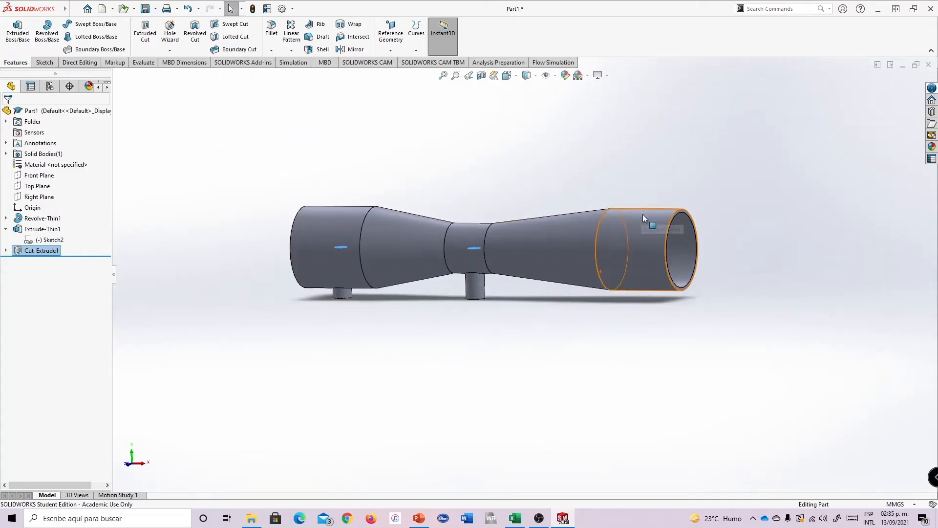
scroll(618, 225, down, 2)
scroll(603, 236, down, 2)
middle_drag(604, 236, 664, 164)
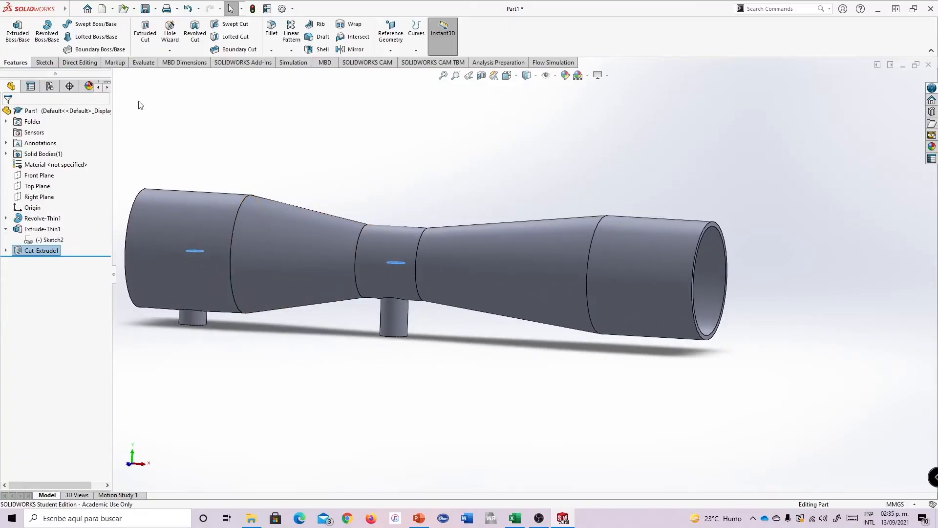
Start saving the part and create a new folder named "Tutorial Venturi SW" inside the Solidworks folder
click(145, 9)
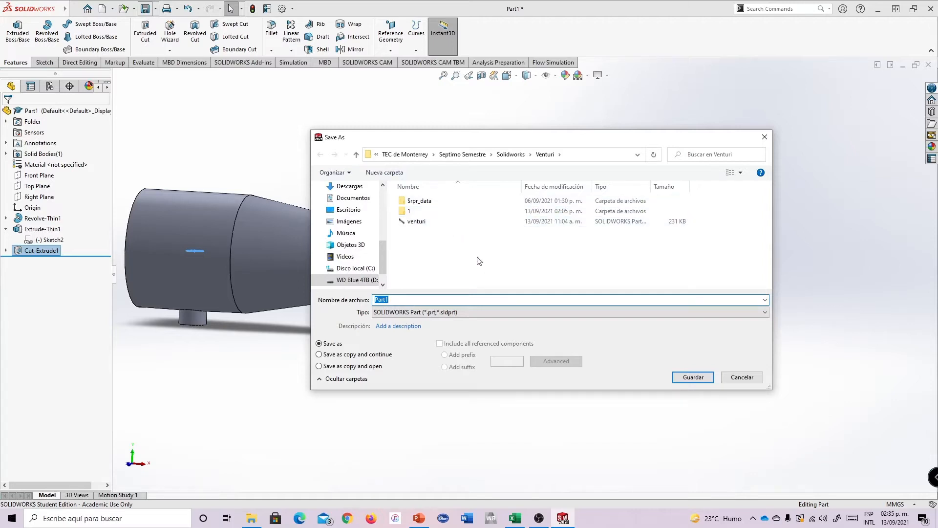
click(511, 155)
click(385, 172)
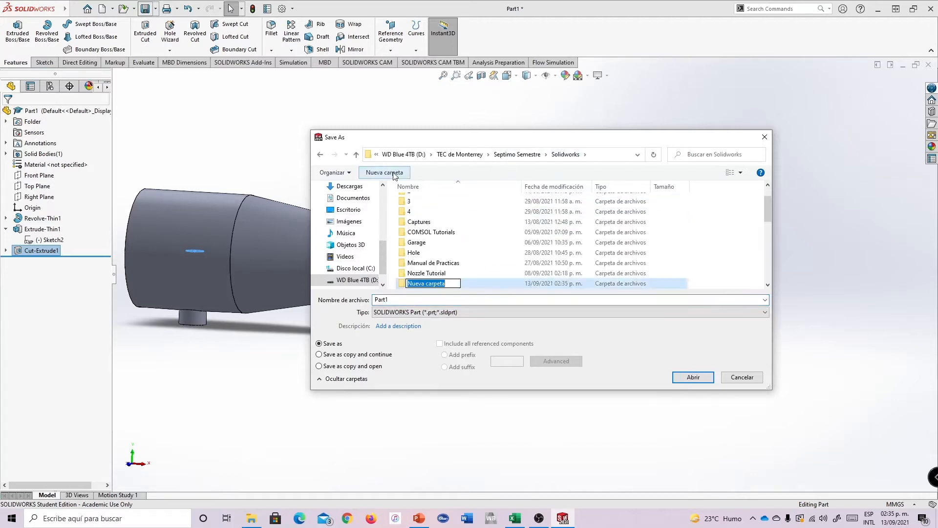
text(Tutorial Venturi SW)
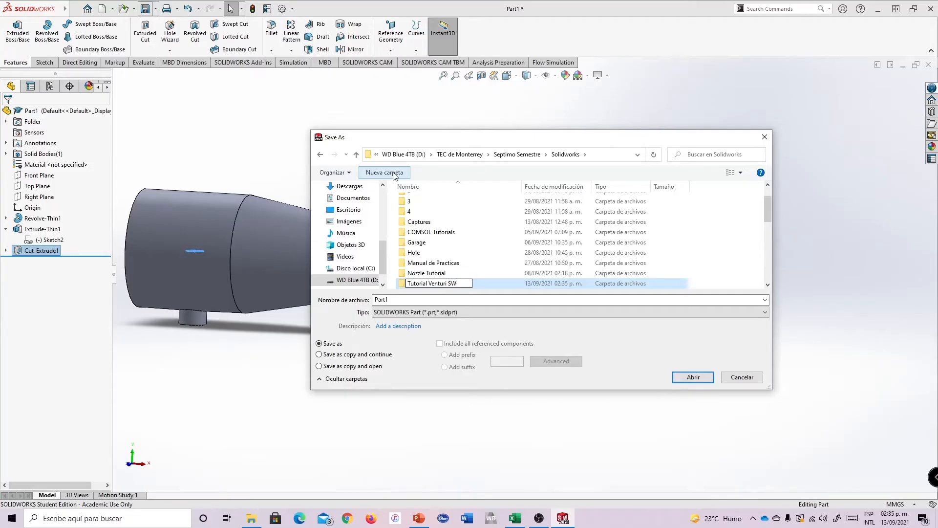
click(401, 284)
Save the part as Venturi_SW in the Tutorial Venturi SW folder
click(395, 299)
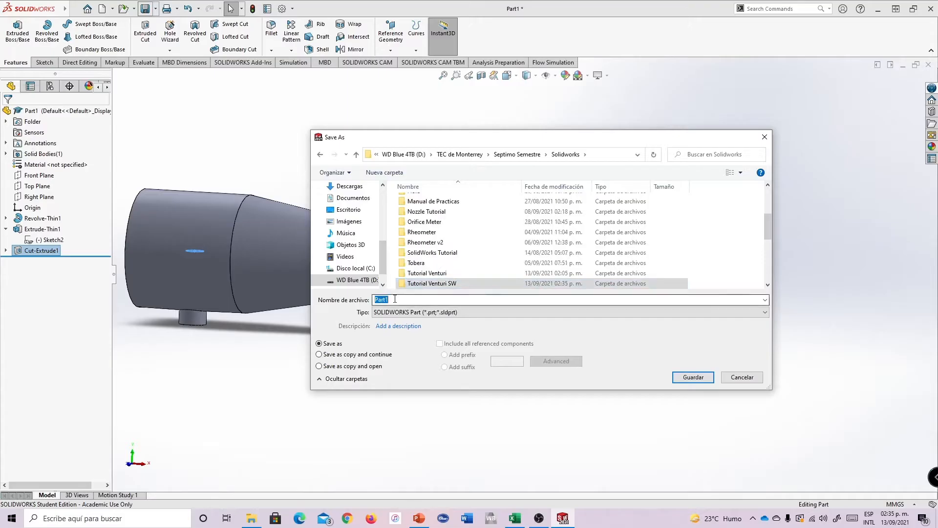
double_click(416, 285)
text(Venturi_SW)
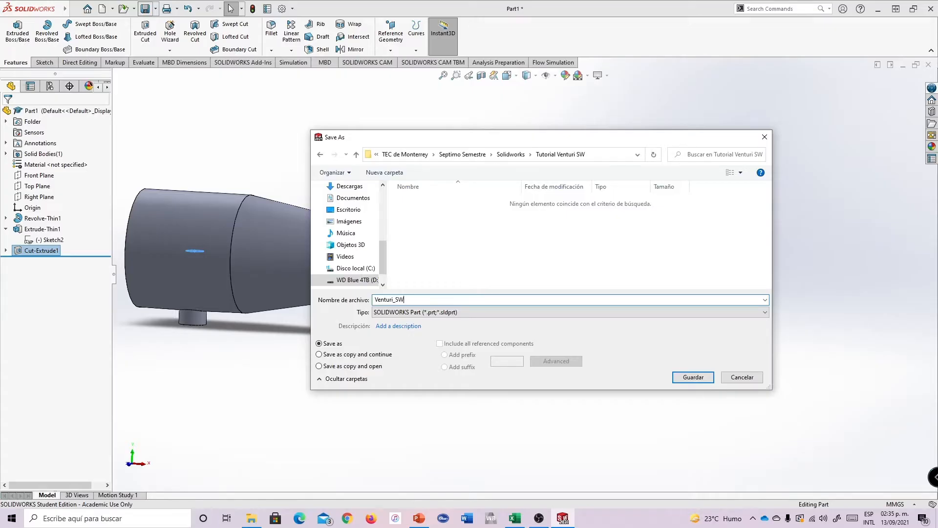
key(Return)
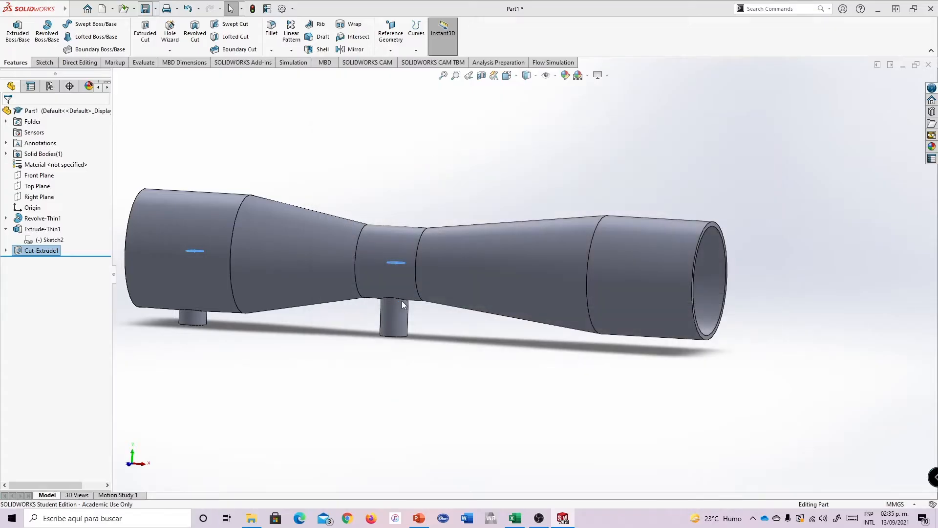
scroll(577, 278, up, 3)
scroll(539, 268, down, 3)
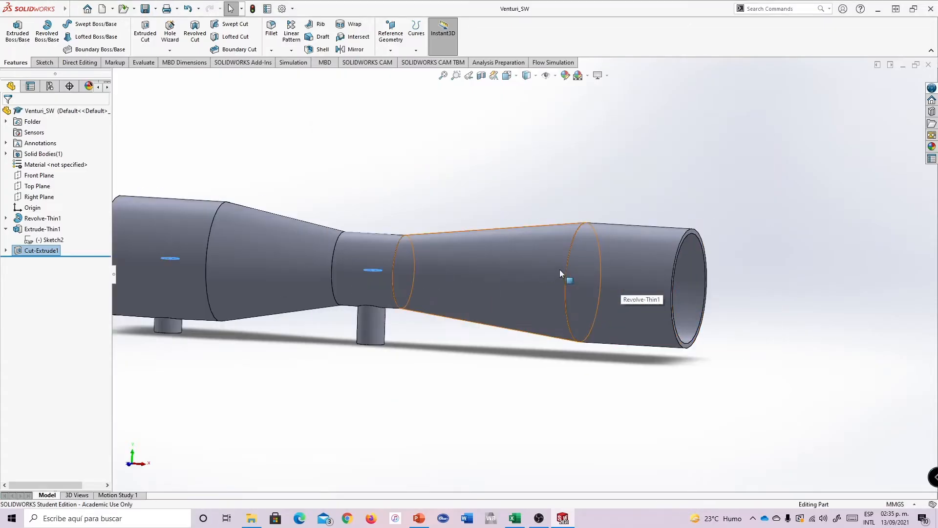
scroll(448, 242, up, 3)
middle_drag(658, 226, 694, 216)
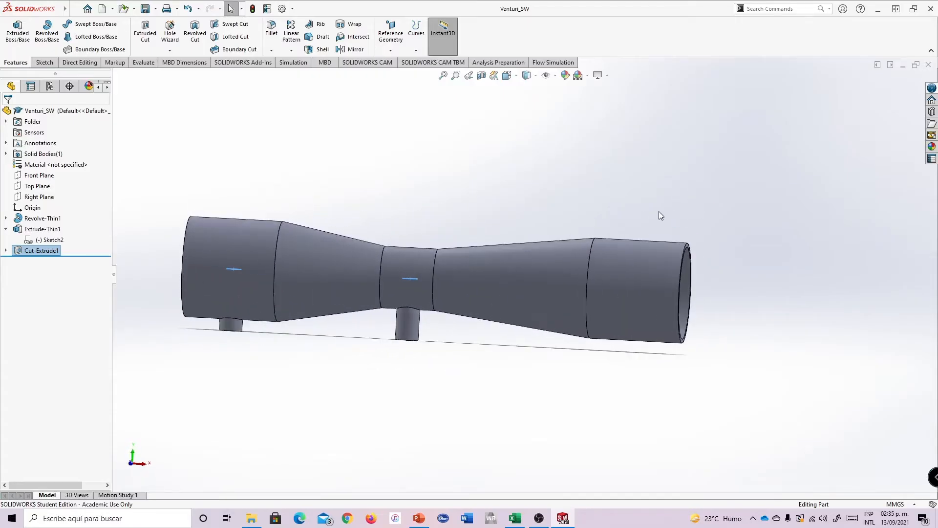
scroll(419, 245, up, 1)
scroll(426, 236, down, 1)
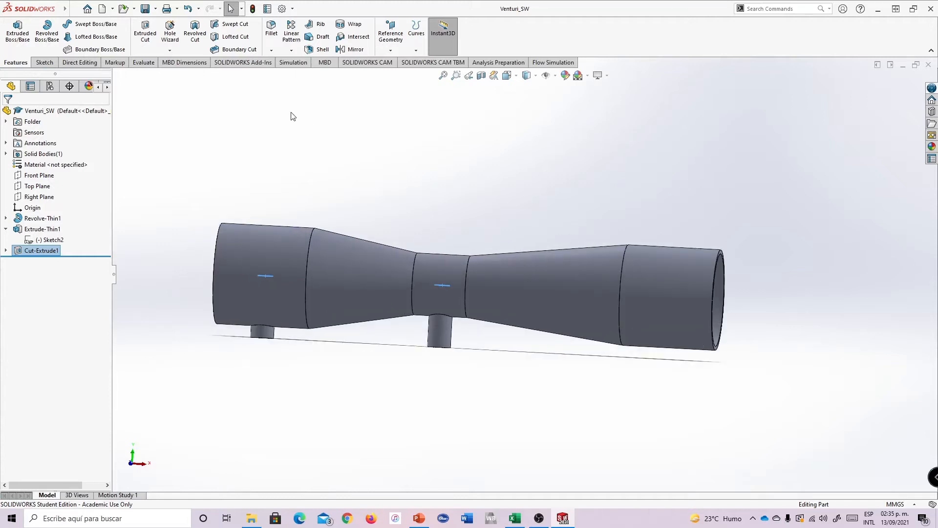
Check in the add-ins list that SOLIDWORKS Flow Simulation 2021 is active and set to load at start-up
click(294, 10)
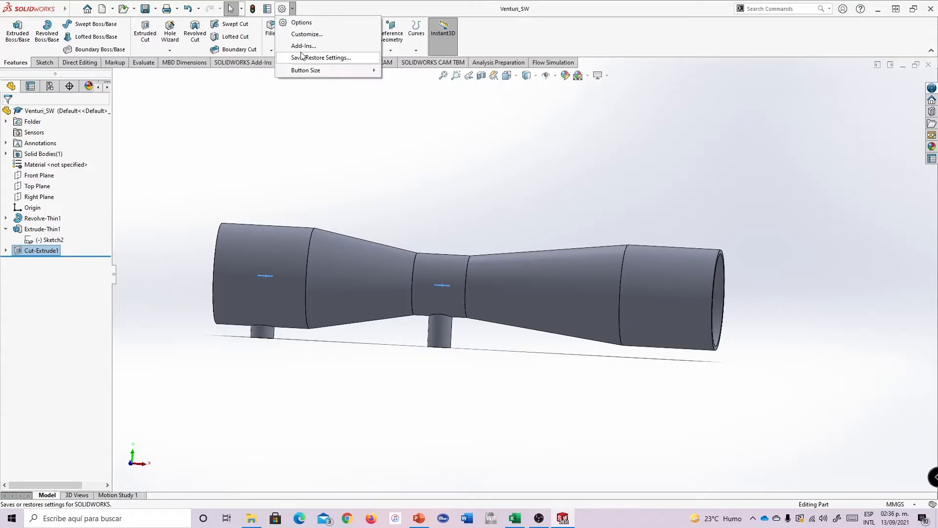
click(293, 10)
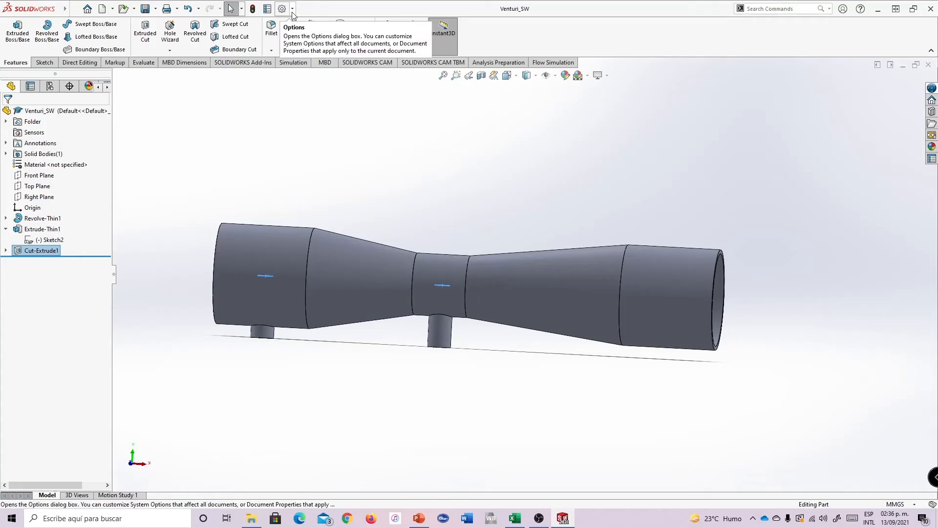
click(293, 10)
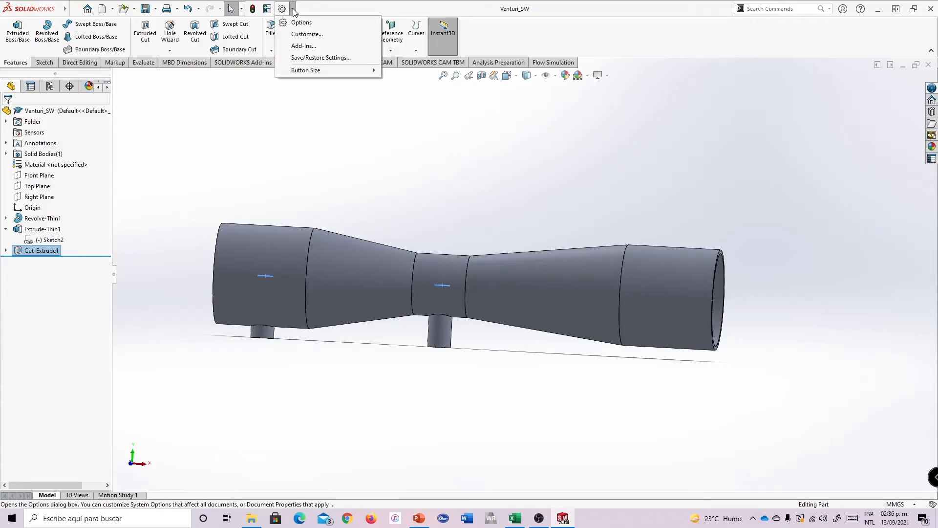
click(299, 47)
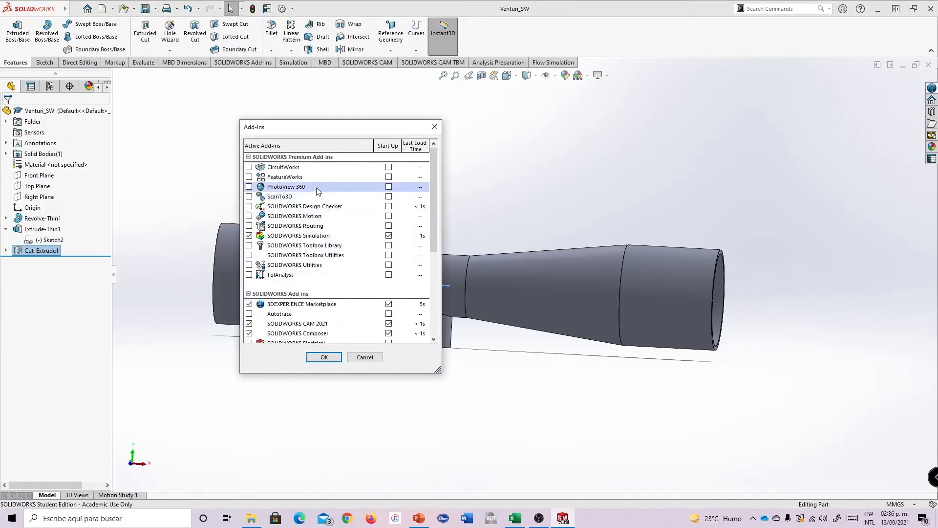
scroll(338, 195, down, 2)
scroll(303, 264, down, 2)
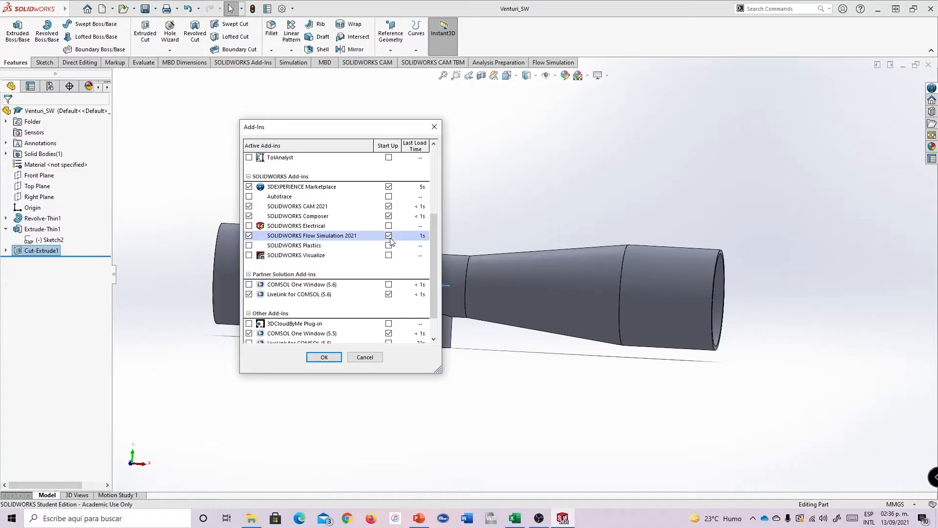
click(329, 357)
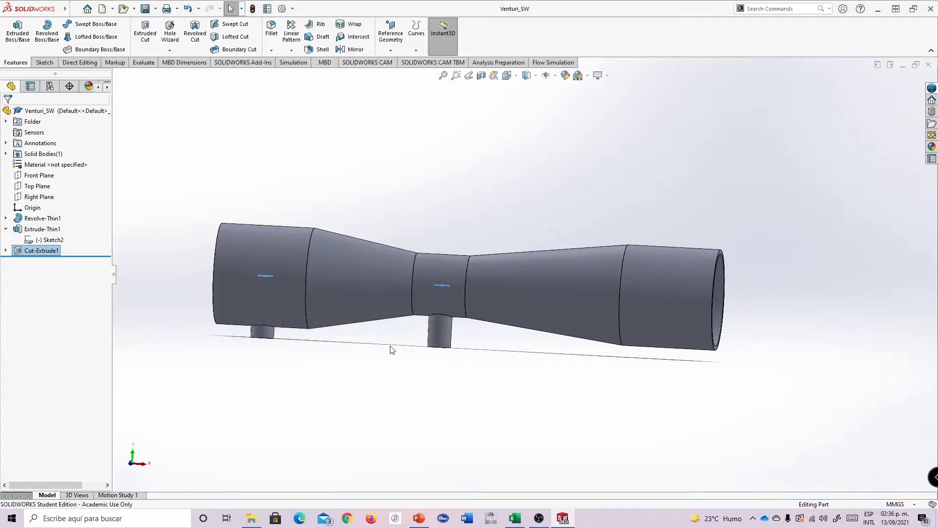
Start the Flow Simulation Create Lids tool and select the ring-shaped faces at both ends of the Venturi tube
middle_drag(673, 211, 630, 217)
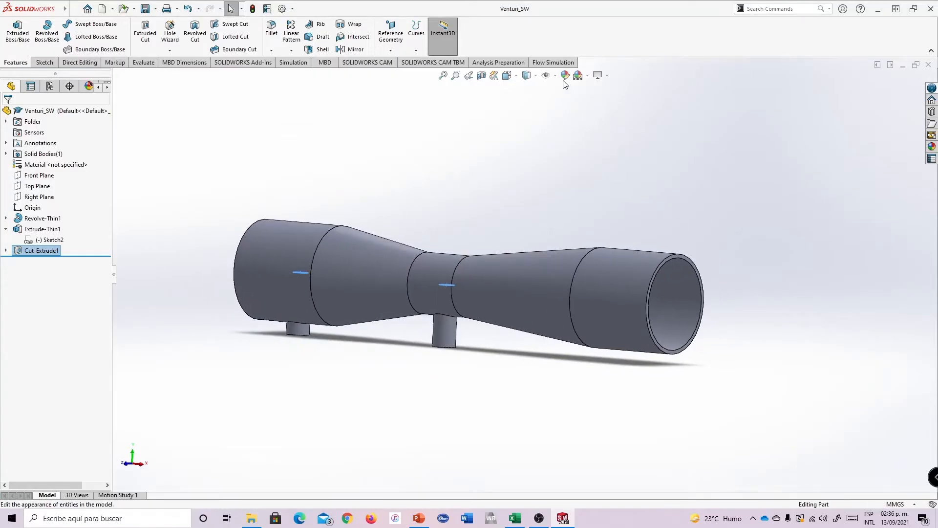
click(557, 63)
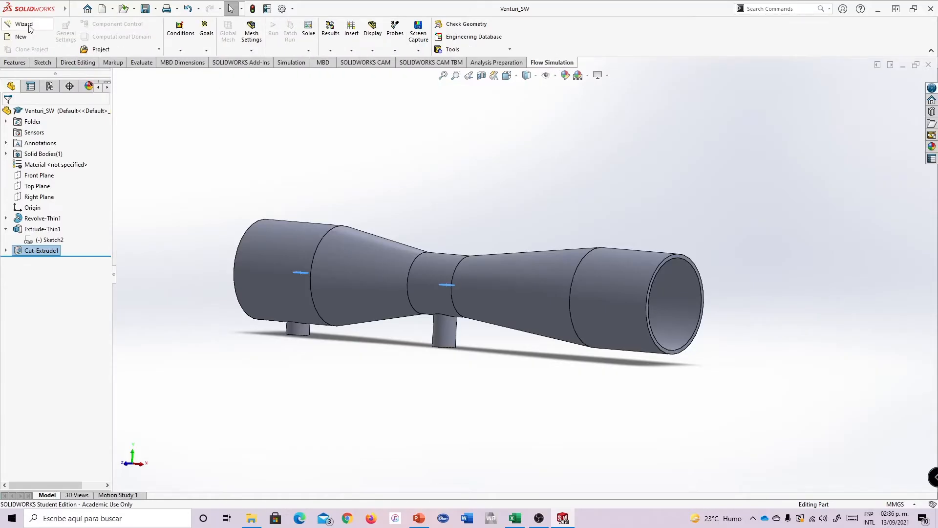
middle_drag(708, 233, 662, 235)
middle_drag(286, 236, 308, 482)
middle_drag(330, 246, 338, 268)
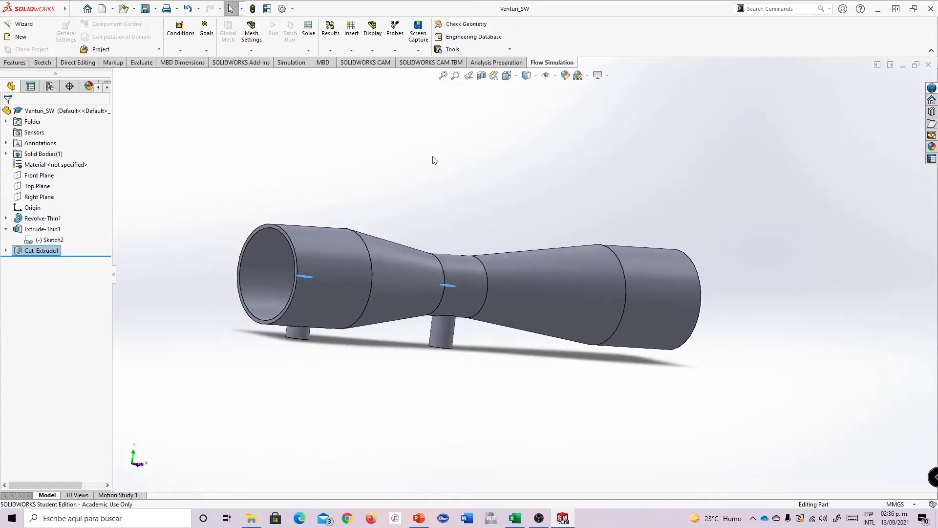
click(453, 50)
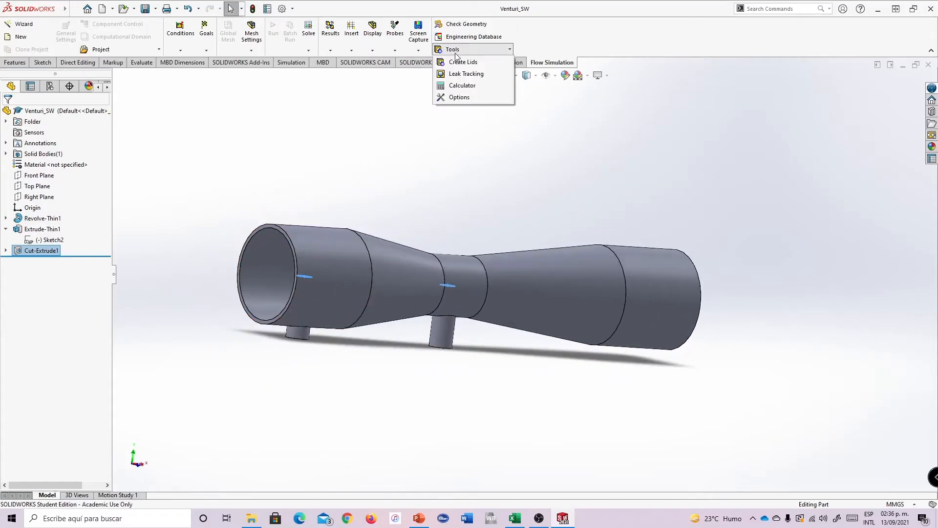
click(462, 62)
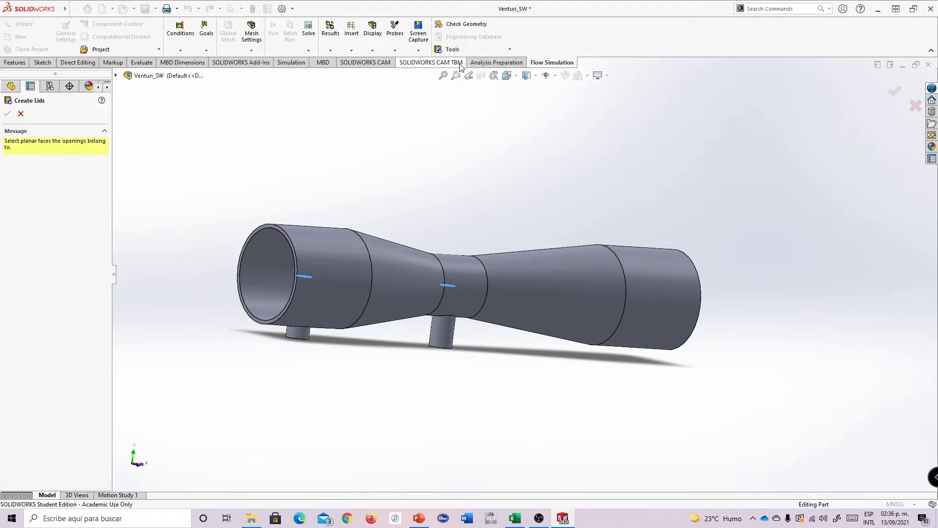
scroll(283, 239, down, 3)
scroll(306, 242, down, 4)
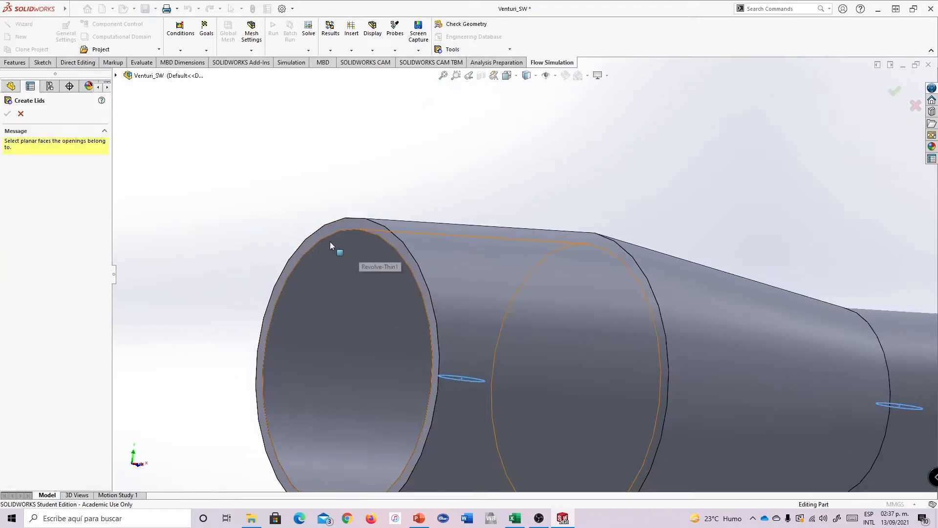
click(333, 227)
scroll(333, 227, up, 5)
middle_drag(822, 301, 733, 297)
scroll(720, 275, down, 5)
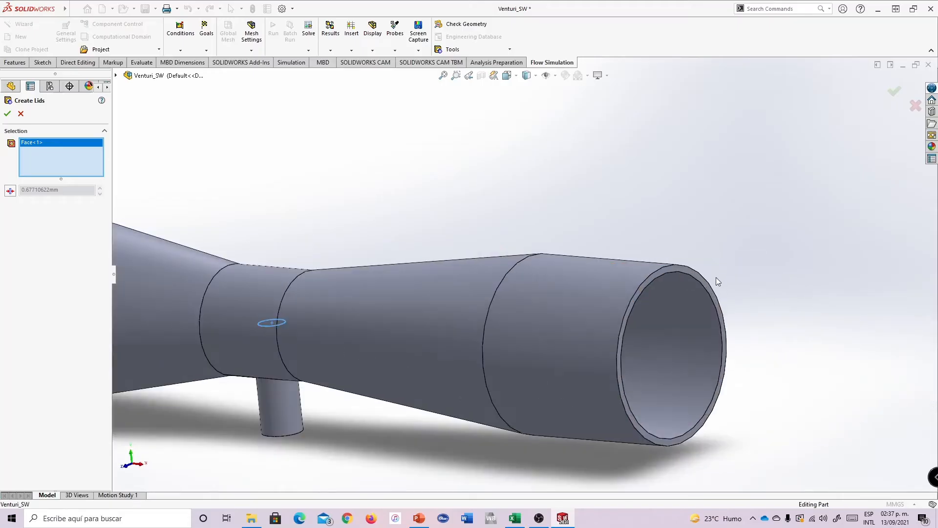
click(630, 259)
Add the end faces of both pressure taps to the lid selection and create the four lids
scroll(632, 300, up, 5)
middle_drag(395, 323, 363, 206)
scroll(299, 274, down, 8)
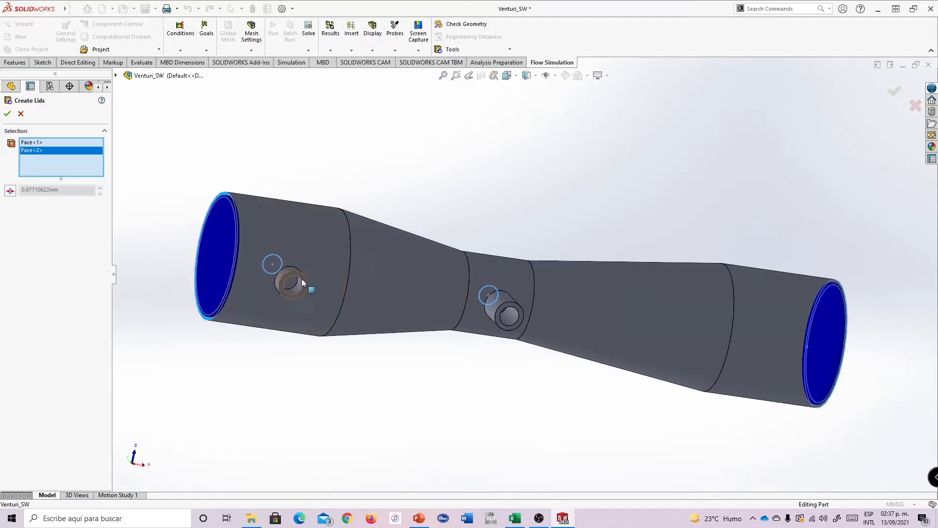
click(382, 255)
scroll(532, 285, up, 3)
scroll(752, 306, down, 3)
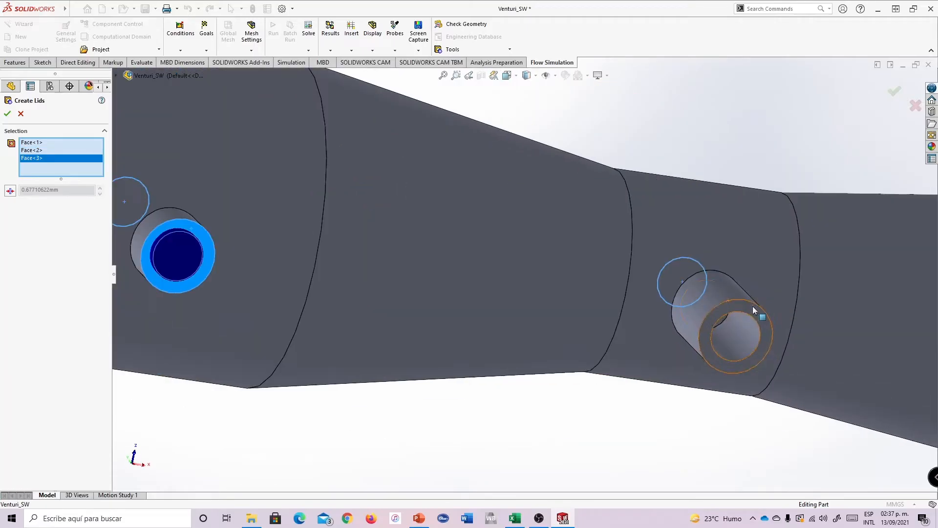
click(740, 286)
scroll(702, 243, up, 5)
middle_drag(701, 243, 654, 364)
click(7, 113)
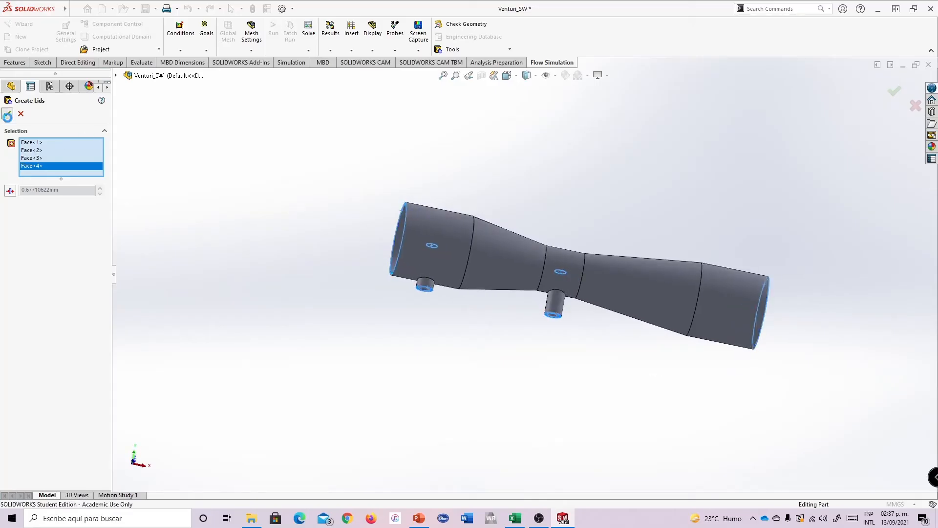
Inspect the capped Venturi tube and save the part with its lids
middle_drag(400, 163, 689, 214)
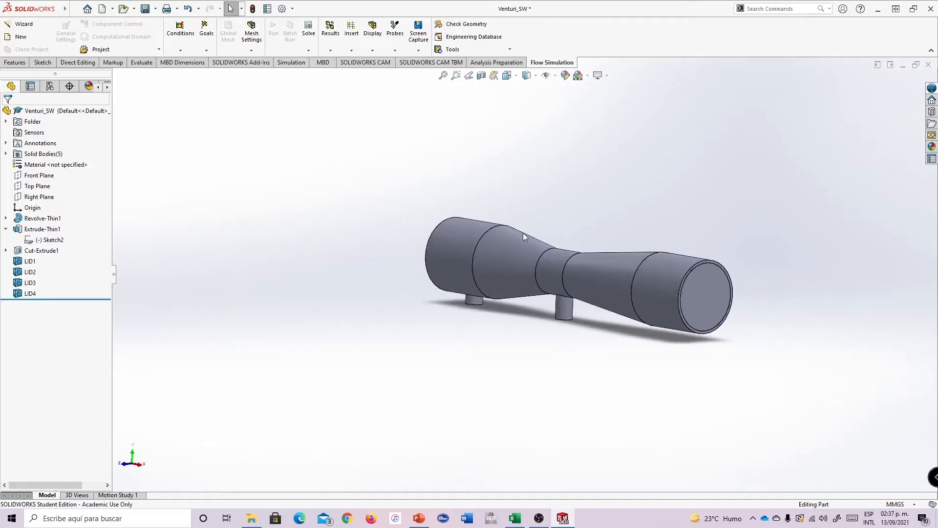
scroll(499, 226, down, 3)
scroll(462, 231, up, 3)
scroll(848, 244, down, 2)
scroll(619, 289, down, 1)
middle_drag(618, 254, 633, 236)
click(146, 14)
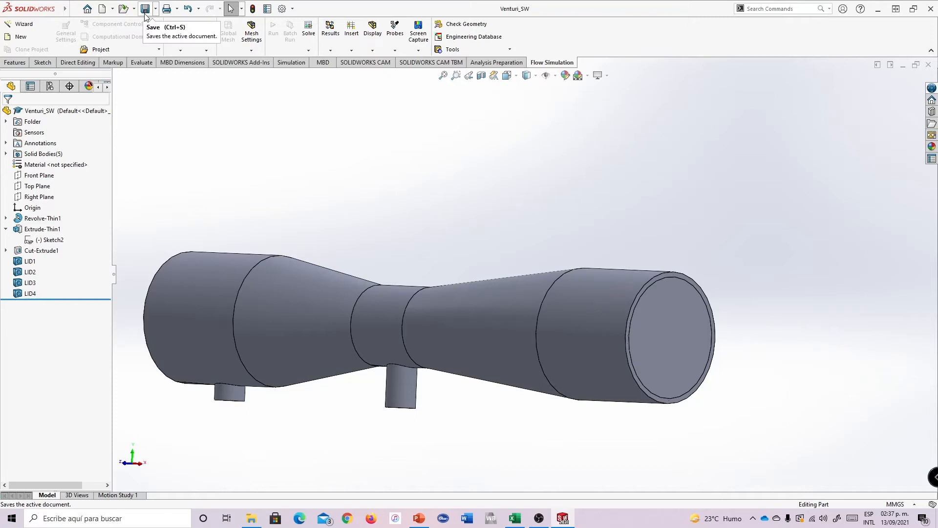
Start a Flow Simulation project with the Wizard, name it Venturi, and continue to the unit system
click(27, 25)
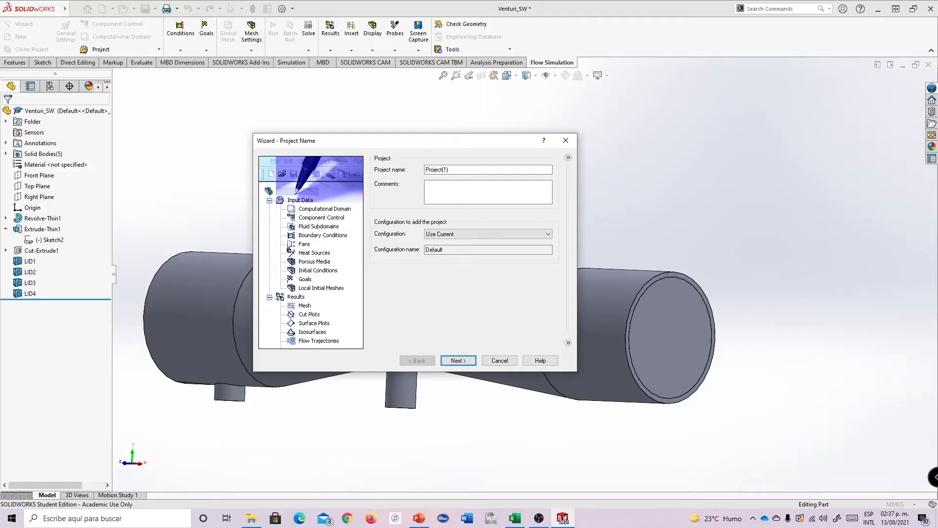
drag(459, 171, 440, 187)
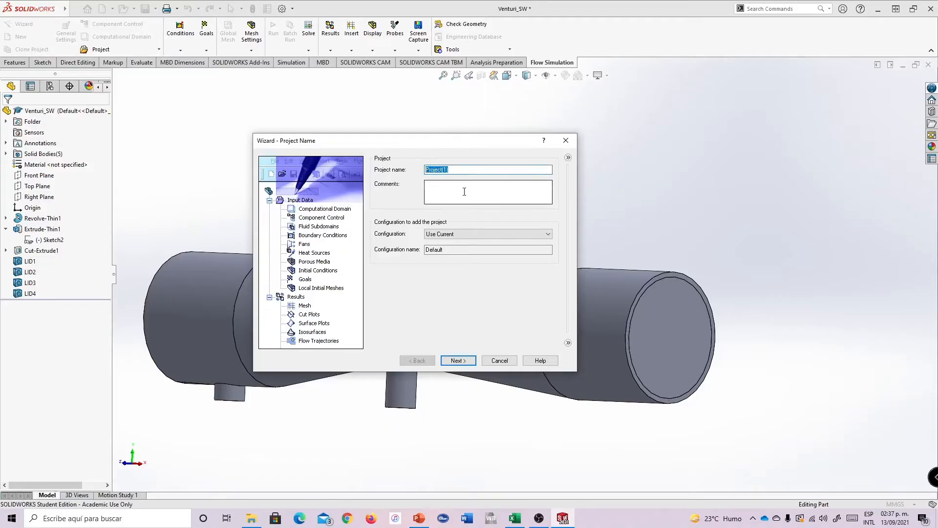
text(Venturi)
click(470, 191)
click(463, 361)
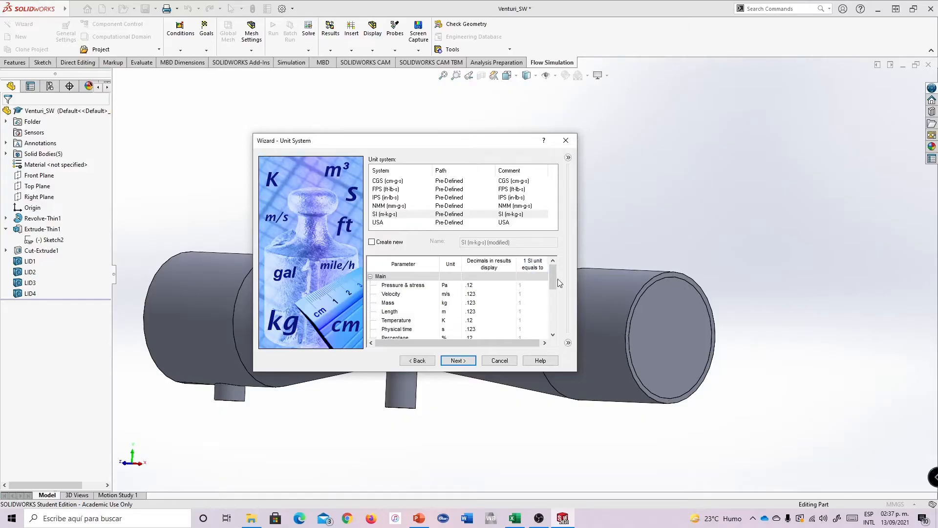
Review the unit parameters, keep the SI (m-kg-s) system, and continue to the analysis type settings
mouse_move(554, 279)
mouse_down()
mouse_move(557, 317)
mouse_move(553, 279)
mouse_up()
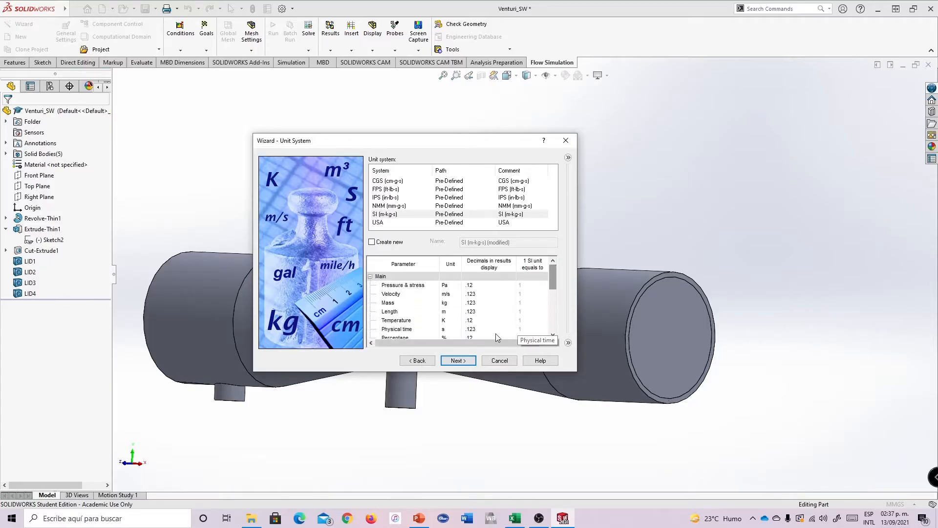
click(456, 362)
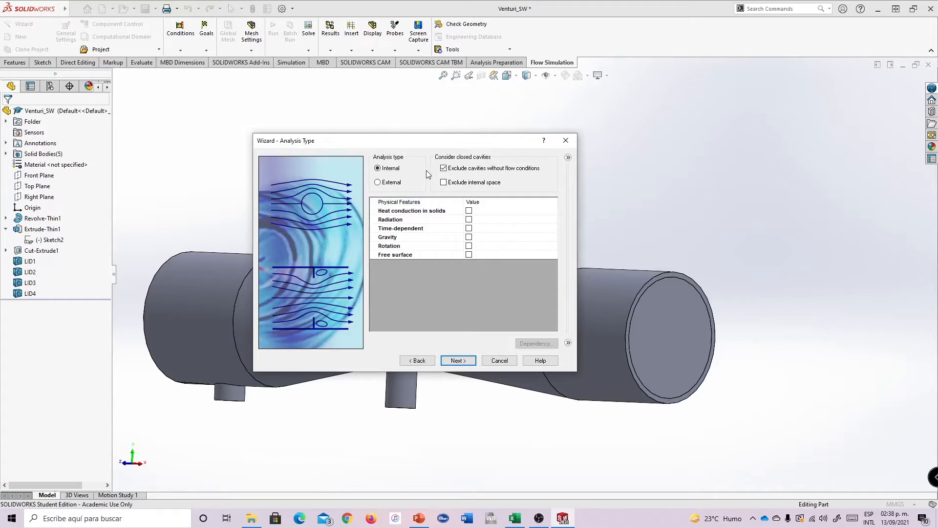
click(417, 360)
click(458, 360)
Enable gravity for the internal analysis, with a Y component of -9.81 m/s^2 and a Z component of 0 m/s^2
click(469, 237)
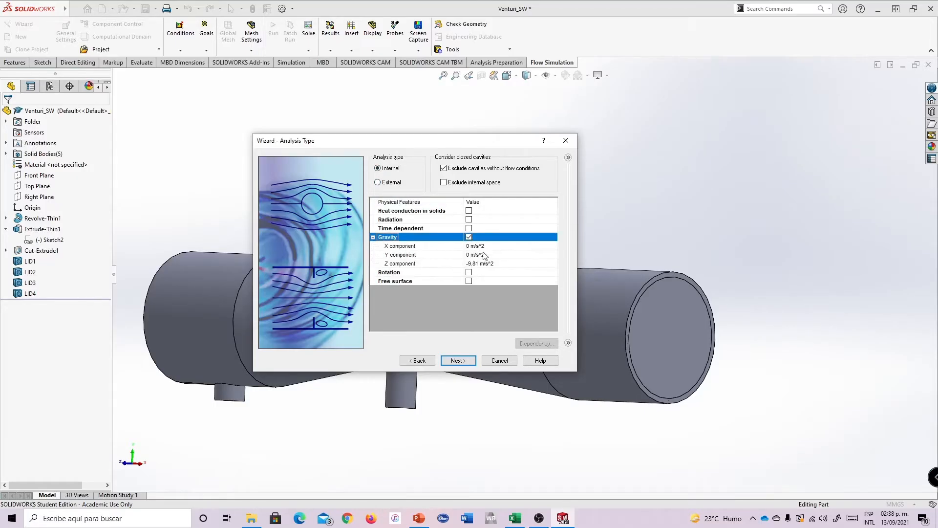
click(472, 254)
click(470, 255)
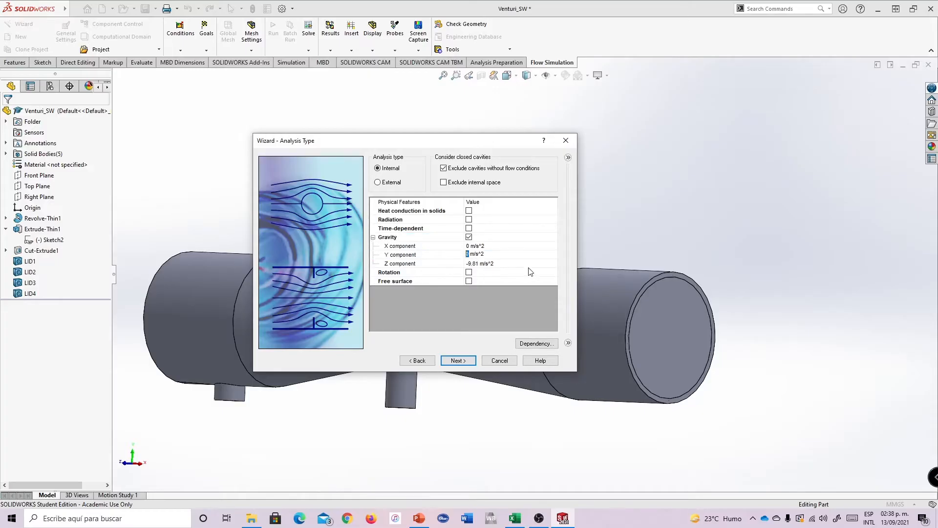
text(-9.81)
click(477, 264)
click(470, 263)
text(0)
key(Return)
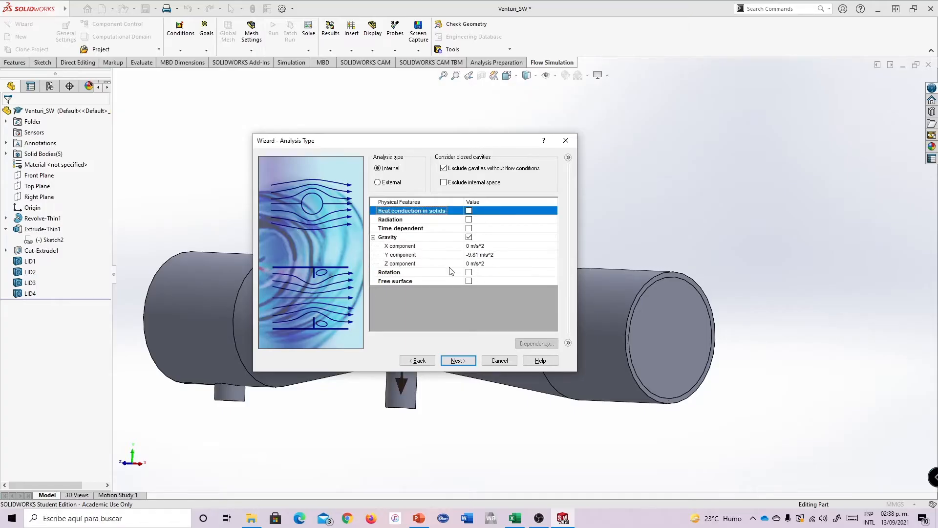
Continue to the default fluid settings and add Water from the liquids as the project fluid
click(459, 362)
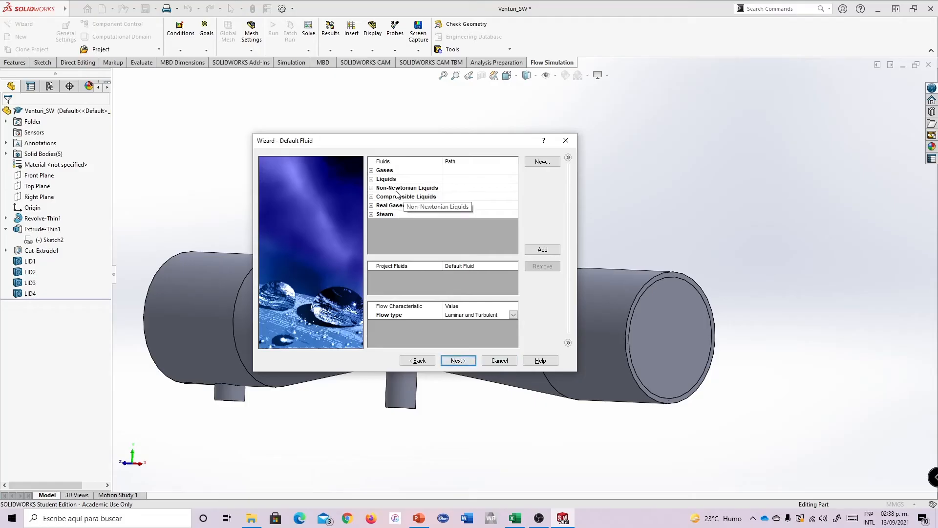
click(371, 179)
scroll(430, 215, down, 3)
click(430, 216)
click(542, 250)
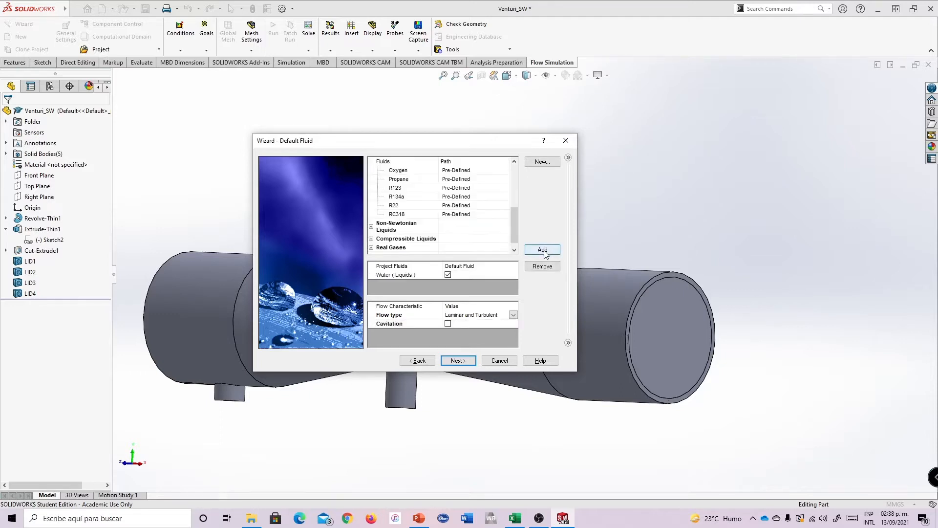
Set the flow type to Turbulent Only and continue to the wall conditions
click(514, 316)
click(514, 315)
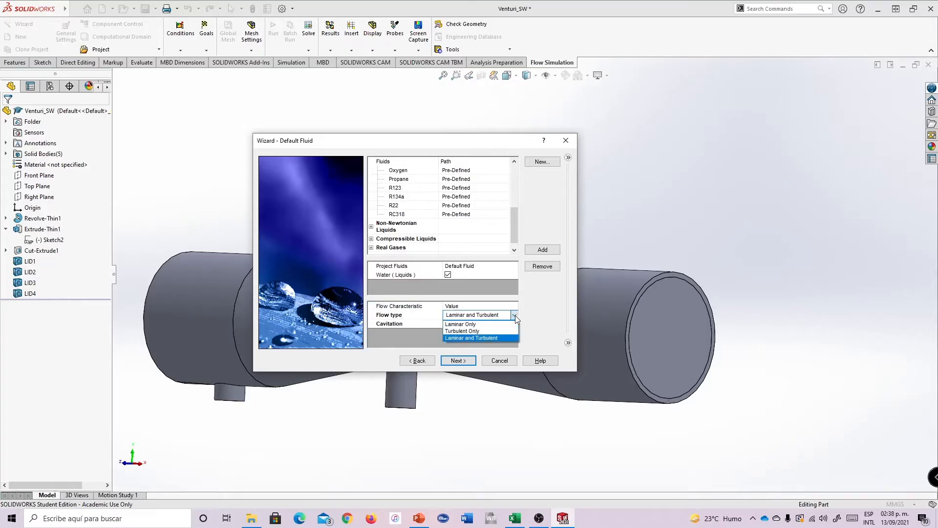
click(461, 330)
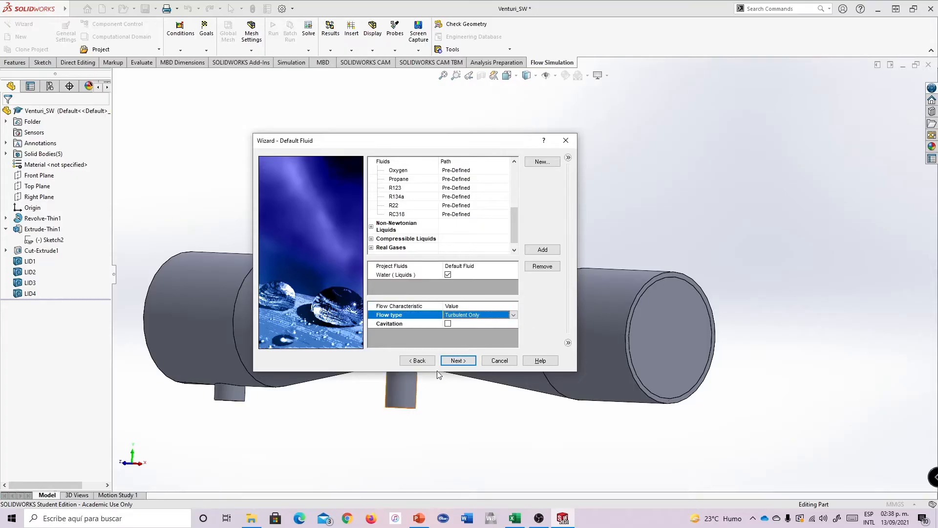
click(466, 362)
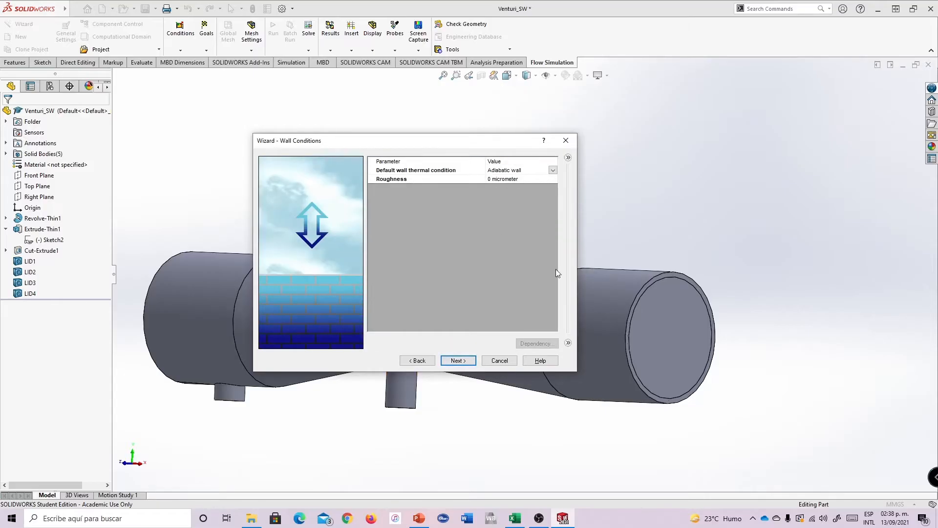
Keep the adiabatic, zero-roughness walls and the default initial conditions of 101325 Pa and 293.2 K, and finish the Wizard
click(463, 361)
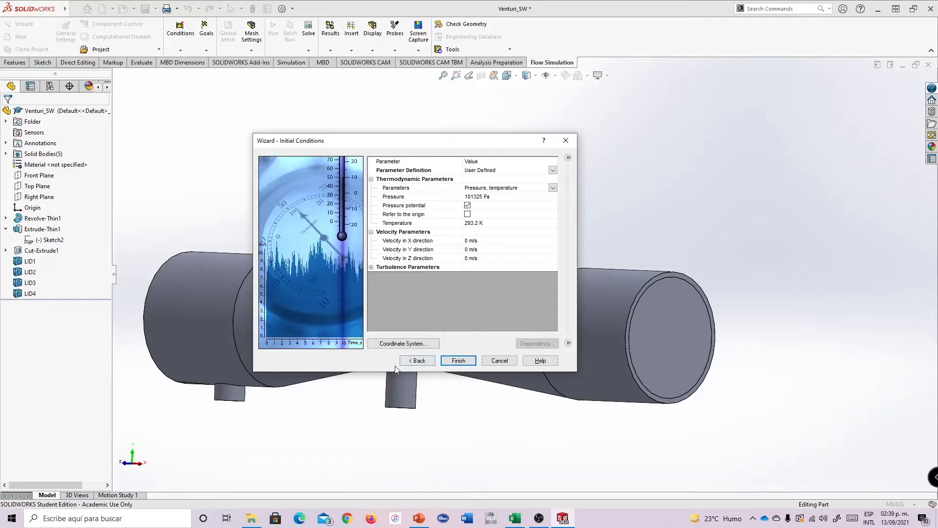
click(460, 361)
middle_drag(614, 325, 410, 250)
middle_drag(344, 248, 372, 233)
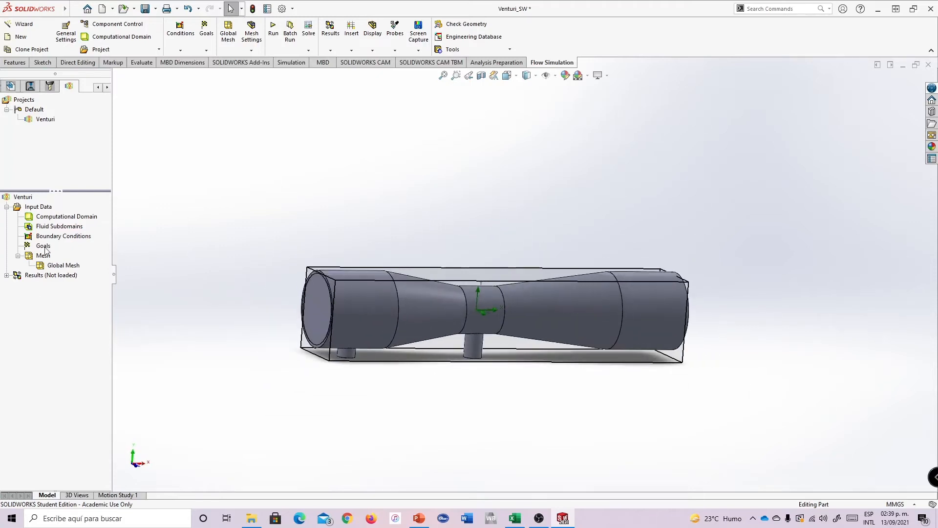
Hide the computational domain box around the Venturi tube and show it again
right_click(63, 220)
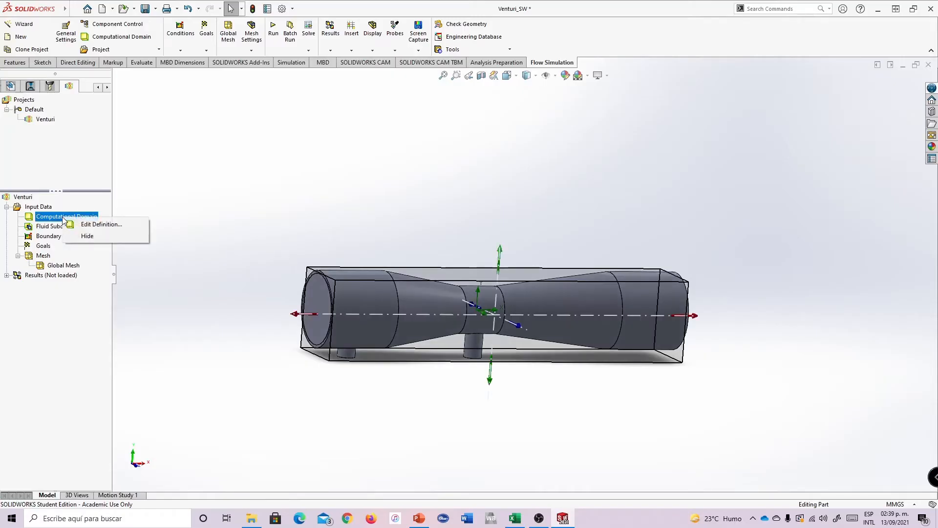
click(88, 236)
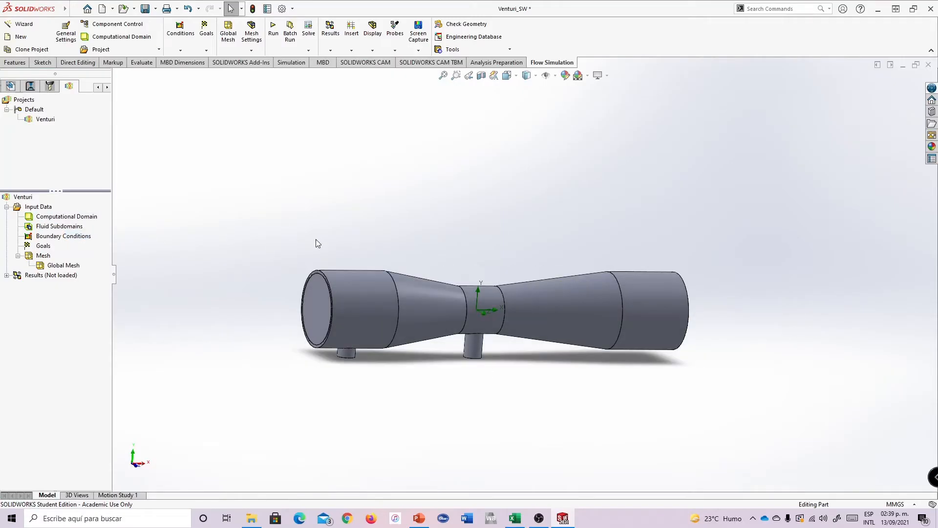
right_click(61, 219)
click(88, 237)
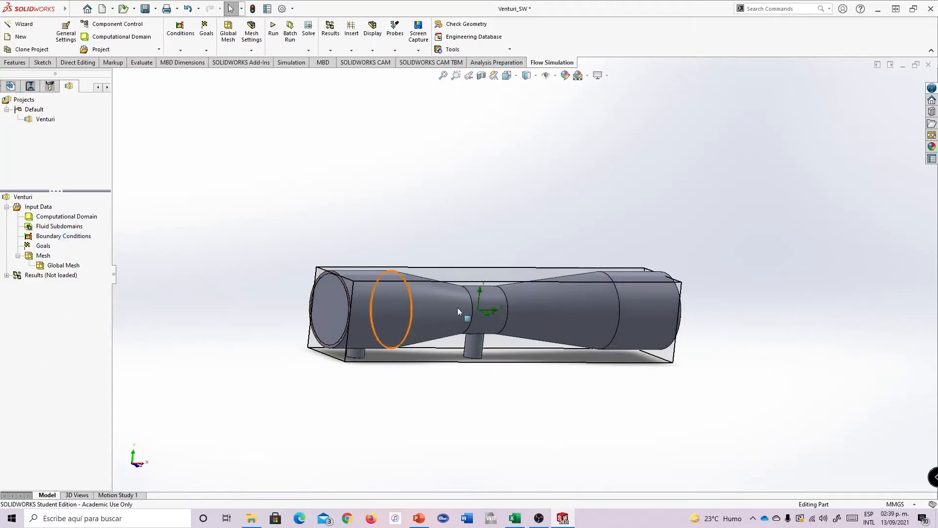
scroll(696, 295, up, 2)
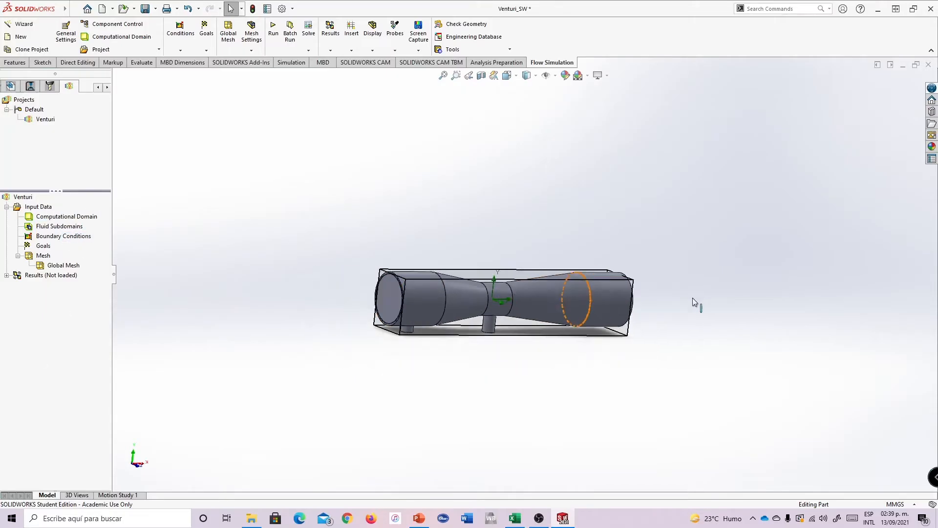
scroll(696, 294, down, 2)
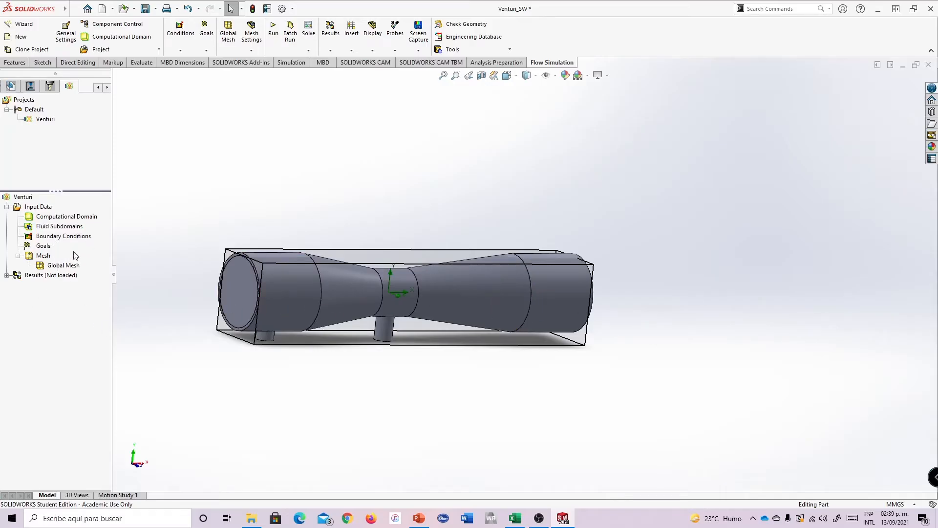
Start a new boundary condition and switch to the PowerPoint slide to review the Venturi flow meter's inlet and flow-rate range
right_click(50, 237)
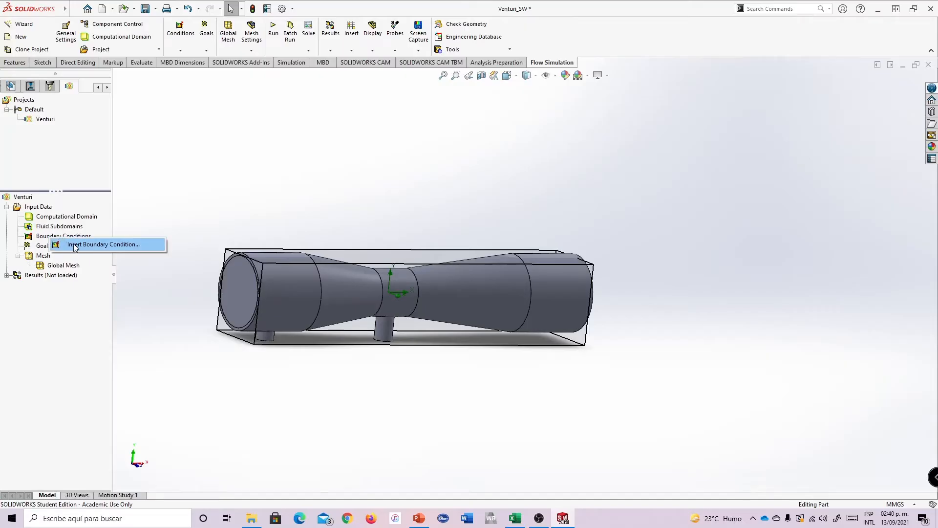
click(75, 246)
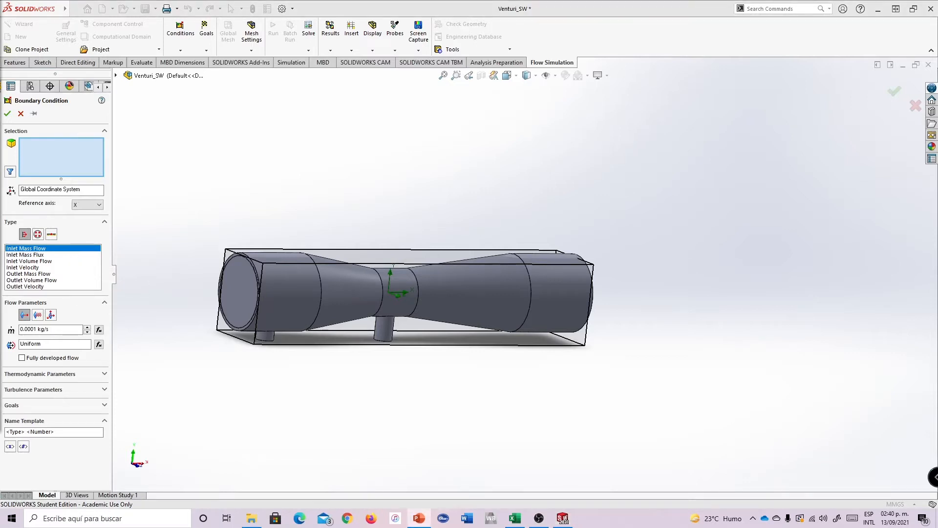
key(alt+Tab)
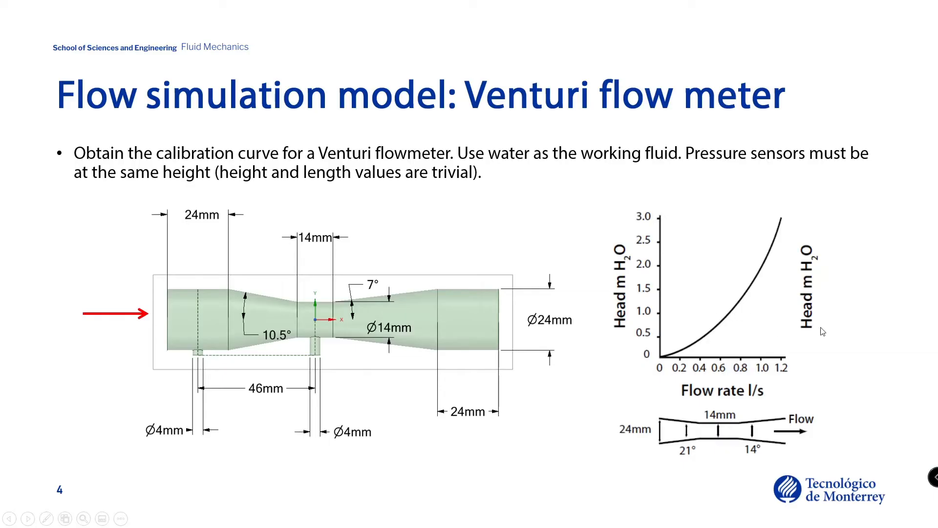
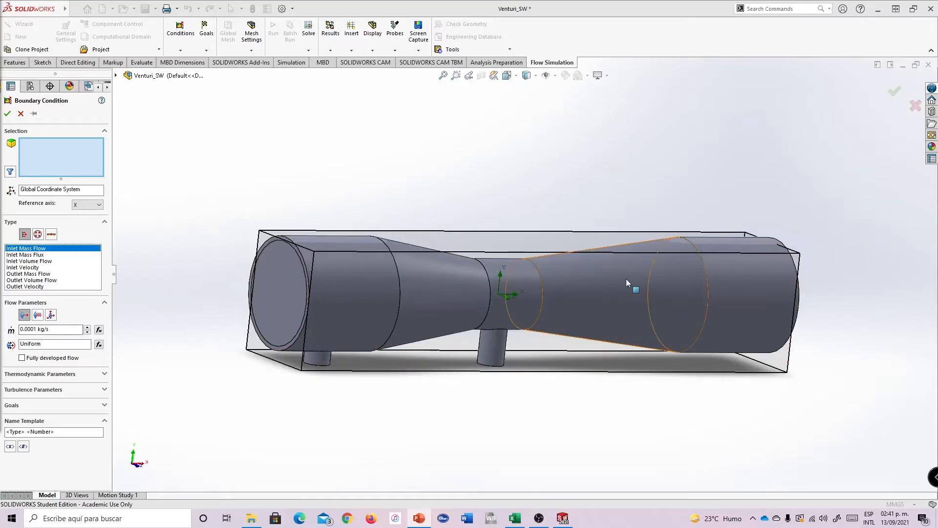
Select the outer face of the inlet lid for the boundary condition
middle_drag(389, 198, 387, 210)
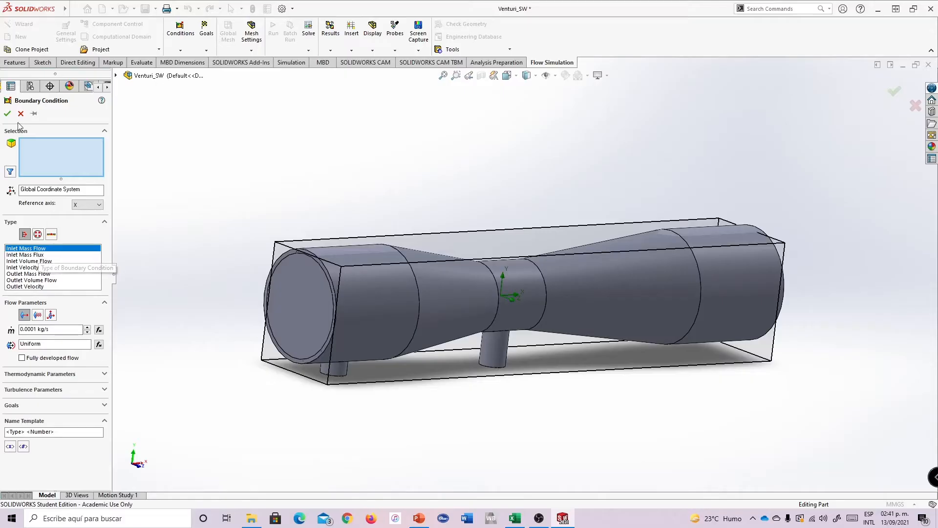
mouse_move(278, 211)
middle_down()
mouse_move(281, 201)
mouse_move(287, 207)
middle_up()
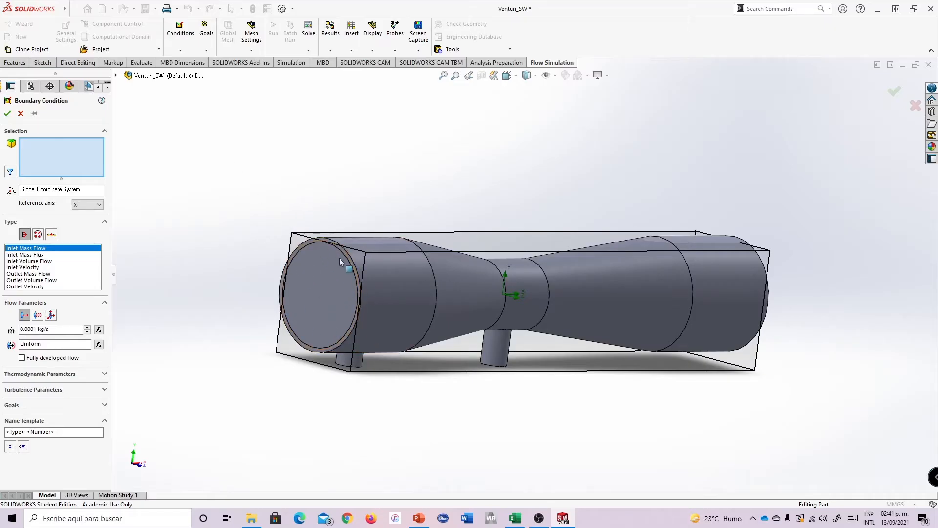
middle_drag(335, 204, 315, 306)
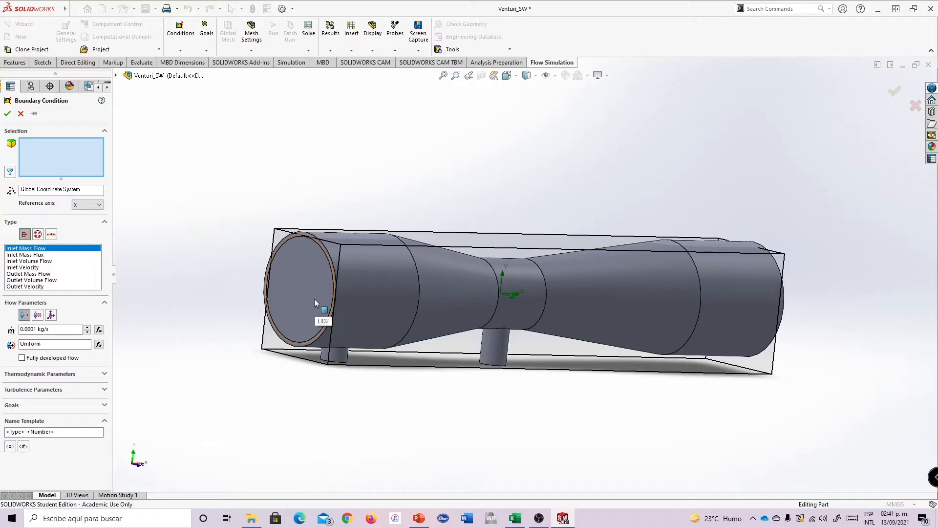
middle_drag(288, 224, 218, 213)
click(298, 303)
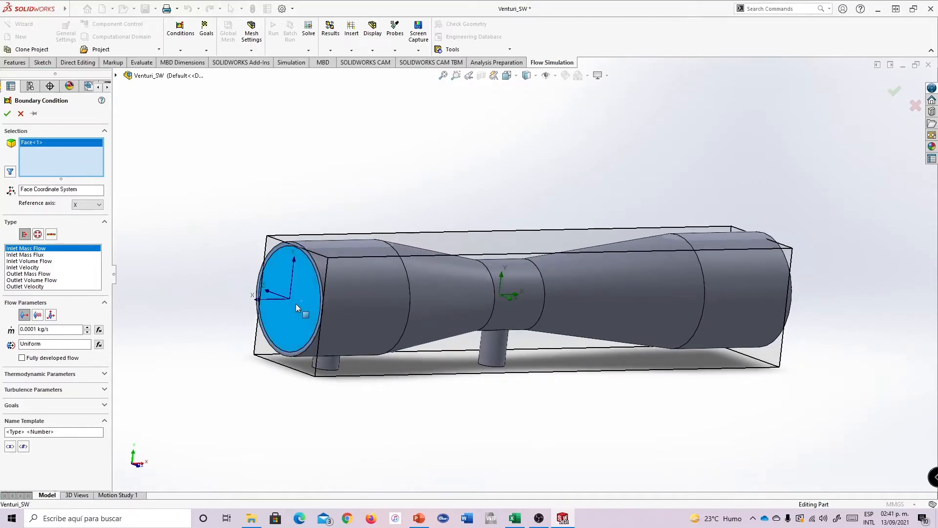
Examine the selected inlet lid face up close to check which side of the lid it lies on
mouse_move(286, 192)
middle_down()
mouse_move(293, 198)
mouse_move(272, 198)
middle_up()
scroll(276, 261, down, 10)
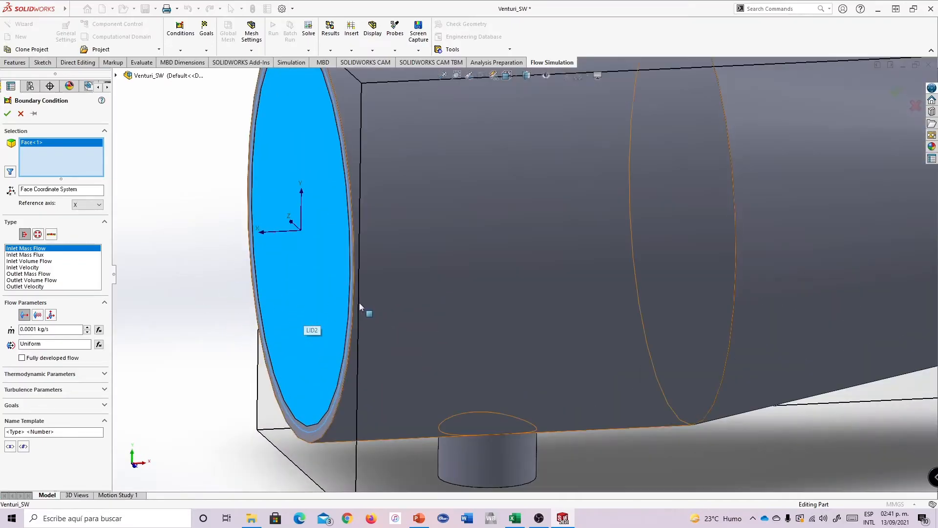
scroll(360, 303, down, 2)
middle_drag(431, 289, 423, 280)
scroll(377, 286, down, 4)
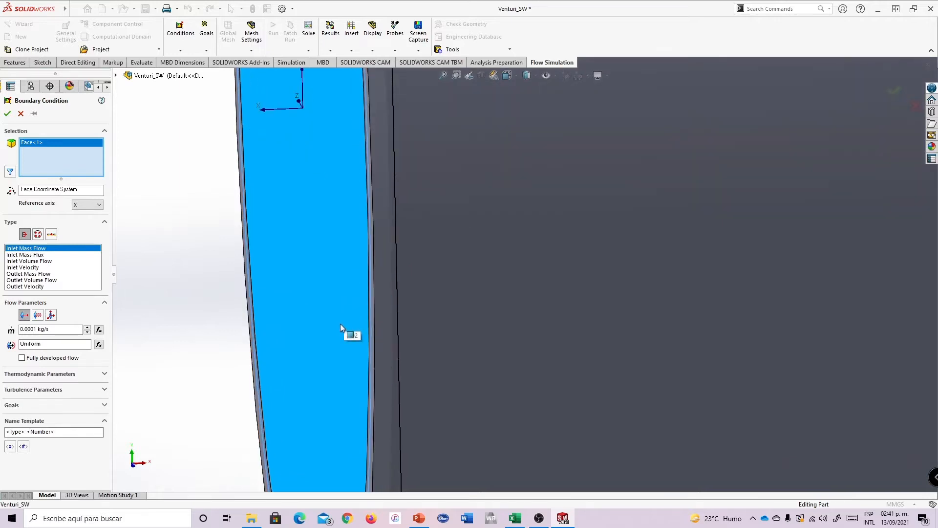
scroll(347, 318, down, 4)
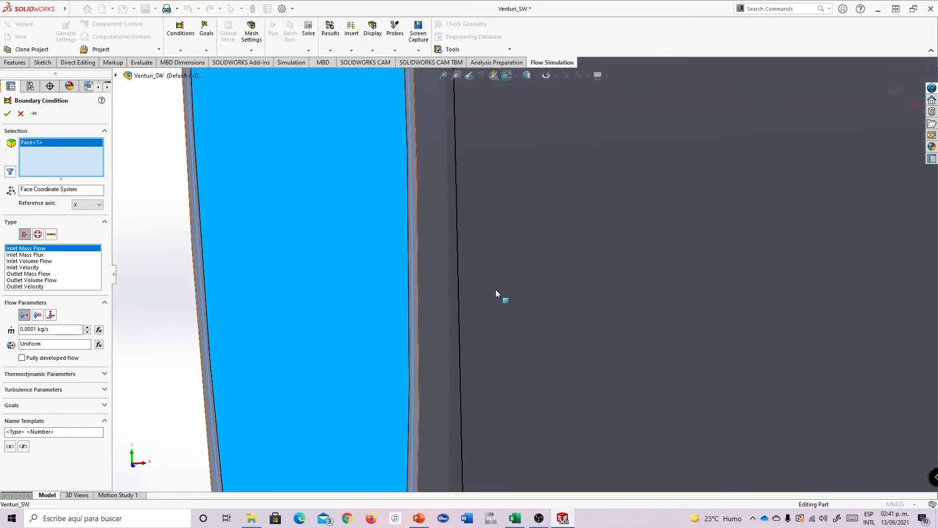
scroll(520, 289, up, 10)
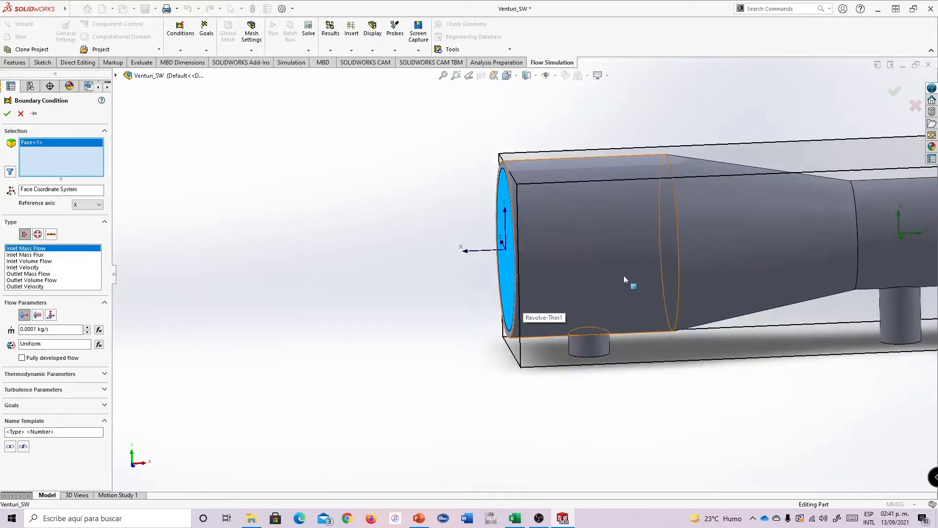
scroll(623, 276, up, 2)
middle_drag(548, 206, 621, 210)
scroll(578, 250, down, 4)
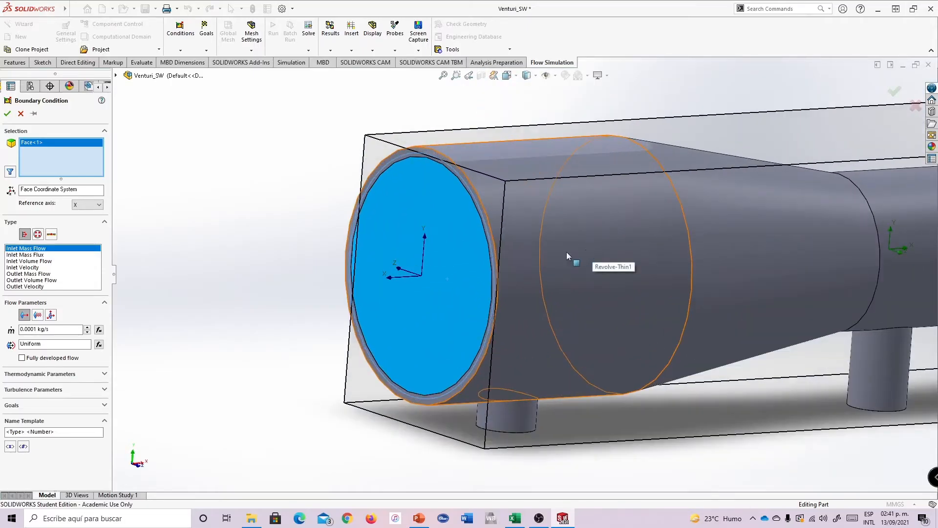
scroll(511, 271, down, 4)
middle_drag(559, 279, 528, 262)
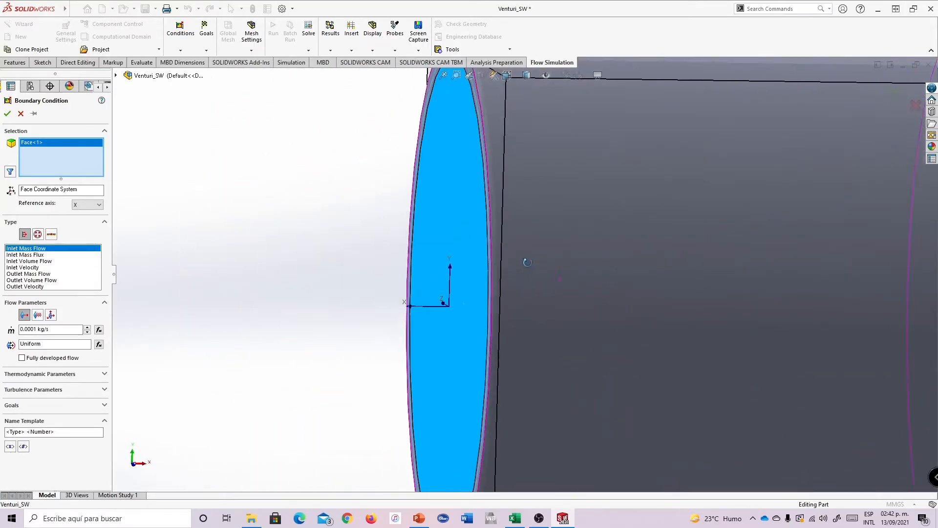
scroll(524, 303, down, 2)
scroll(521, 303, up, 7)
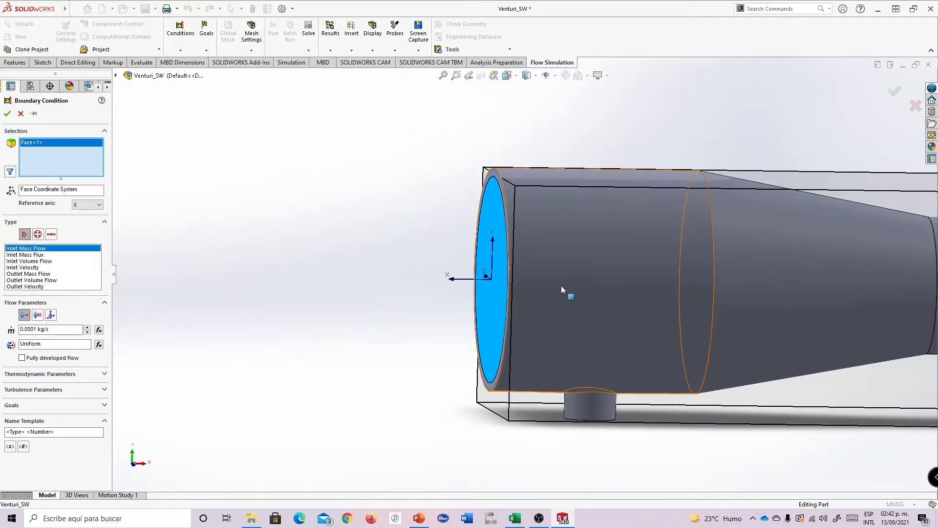
scroll(560, 287, up, 7)
scroll(821, 258, down, 2)
scroll(363, 247, down, 2)
middle_drag(367, 236, 445, 304)
Clear the face selection and use Select Other to pick the inner face of the inlet lid, LID2
right_click(66, 157)
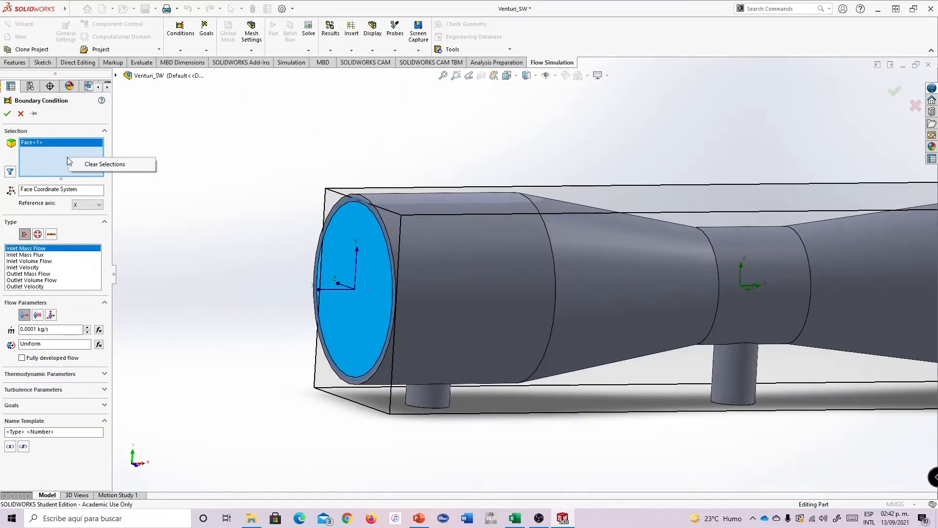
click(124, 164)
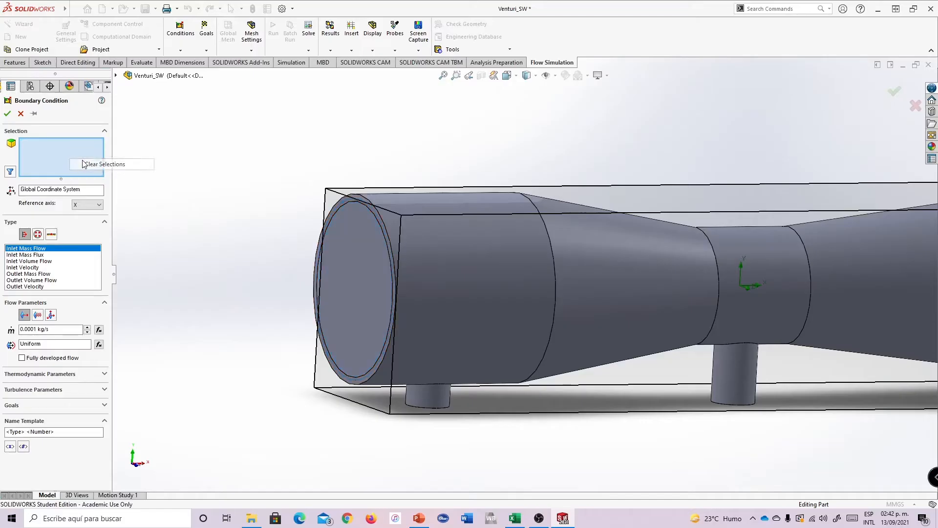
right_click(356, 276)
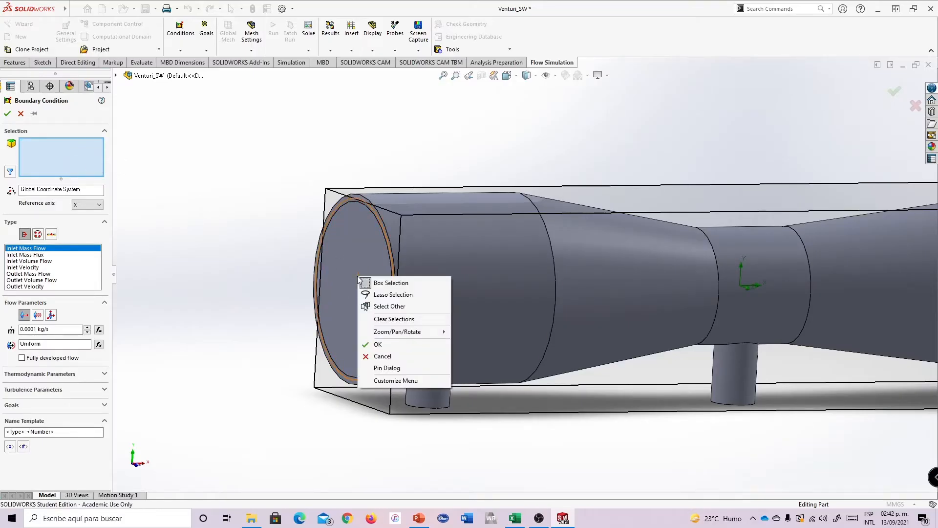
click(385, 307)
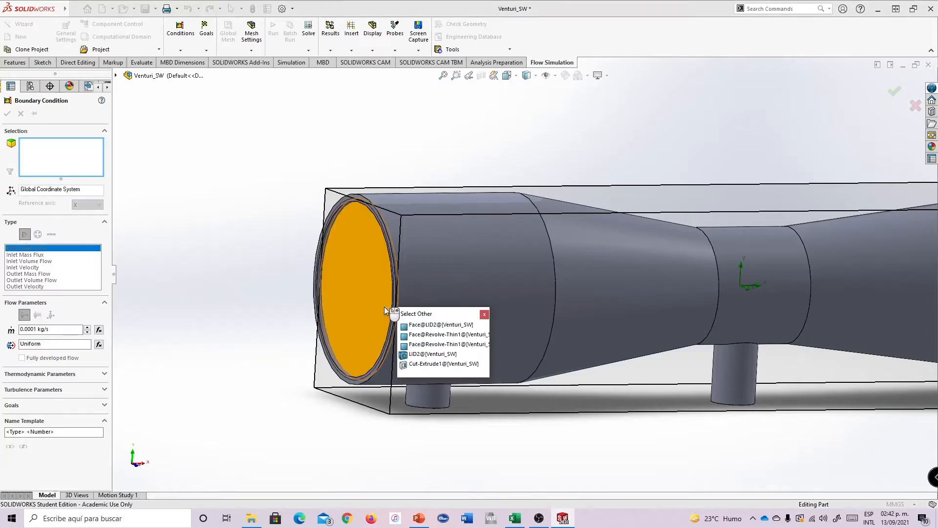
click(420, 325)
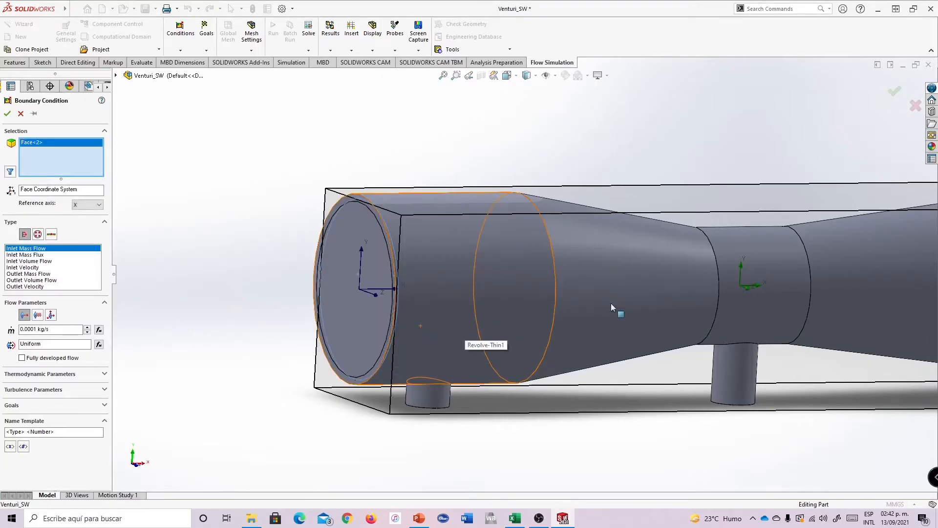
Define the condition on the lid's inner face as Inlet Velocity, enter its velocity, and apply it
scroll(732, 308, up, 3)
scroll(418, 268, down, 2)
middle_drag(199, 153, 221, 164)
scroll(274, 236, up, 2)
scroll(275, 239, down, 1)
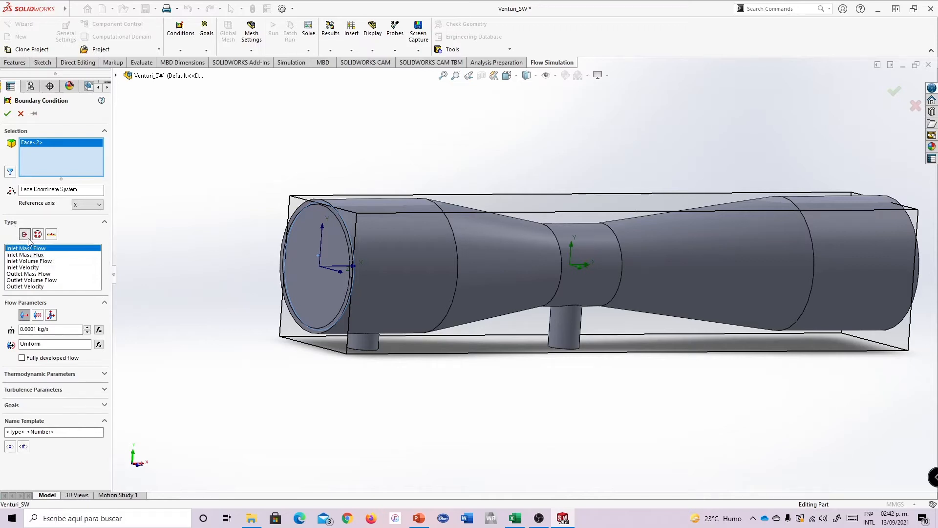
click(32, 269)
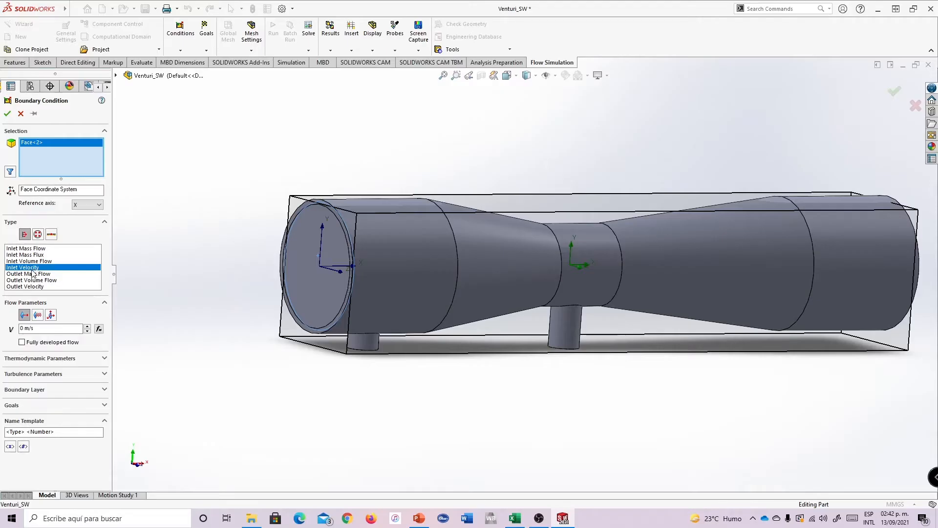
double_click(21, 329)
click(8, 113)
scroll(525, 273, up, 3)
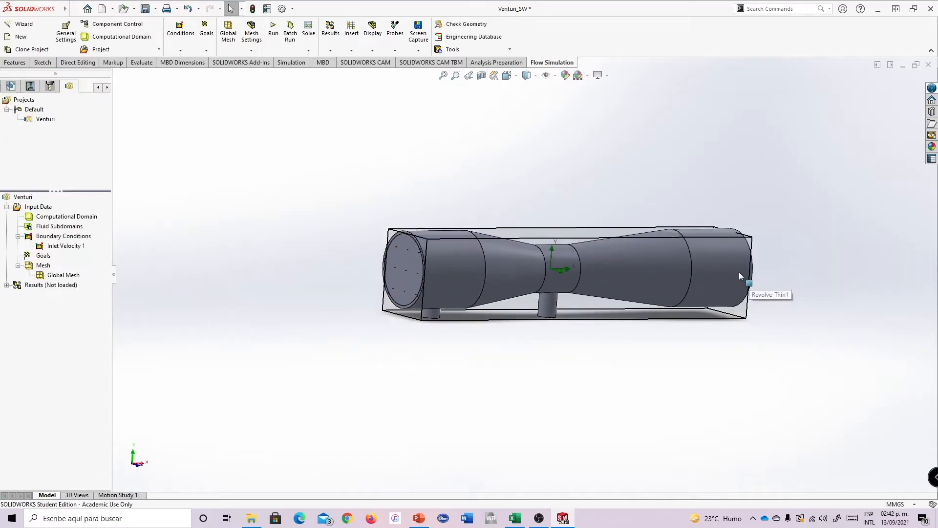
Reopen the Inlet Velocity 1 boundary condition, review its type and velocity setting, and close it
scroll(433, 250, down, 3)
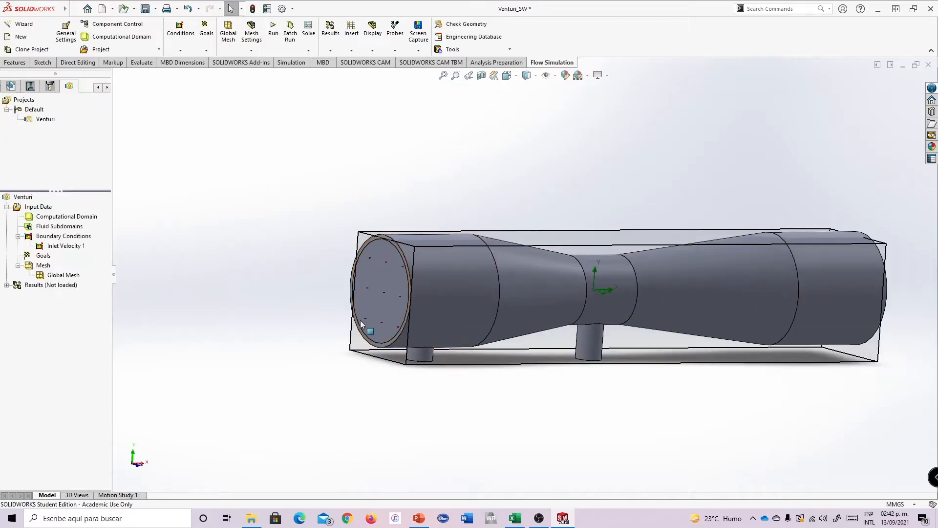
mouse_move(525, 202)
middle_down()
mouse_move(536, 196)
mouse_move(521, 197)
middle_up()
double_click(57, 247)
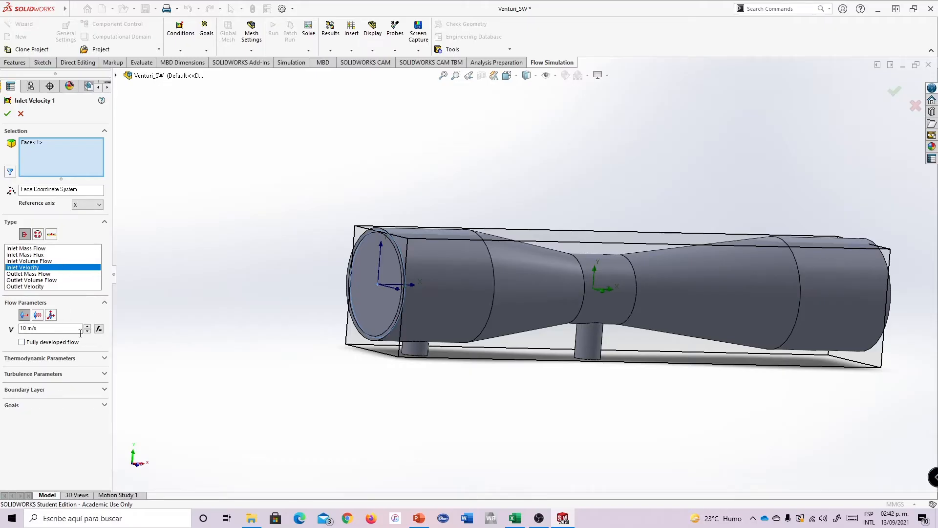
click(38, 329)
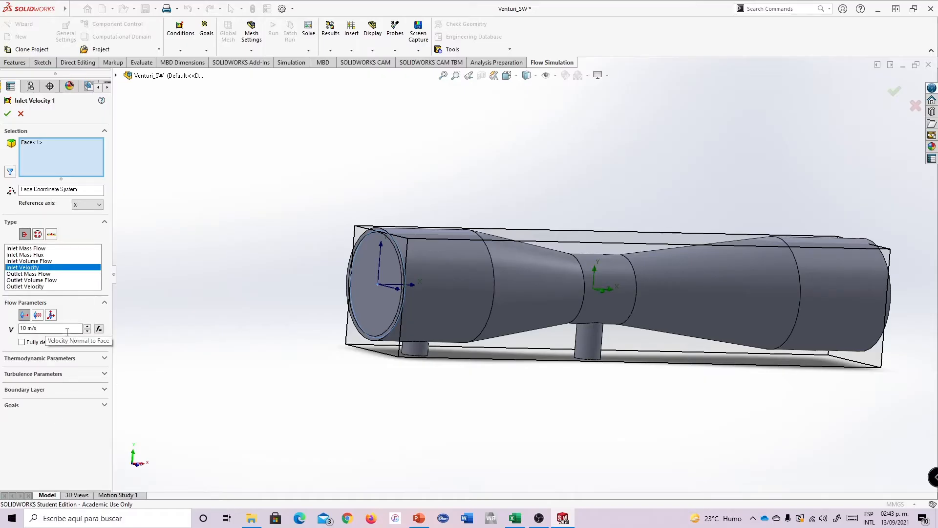
click(7, 113)
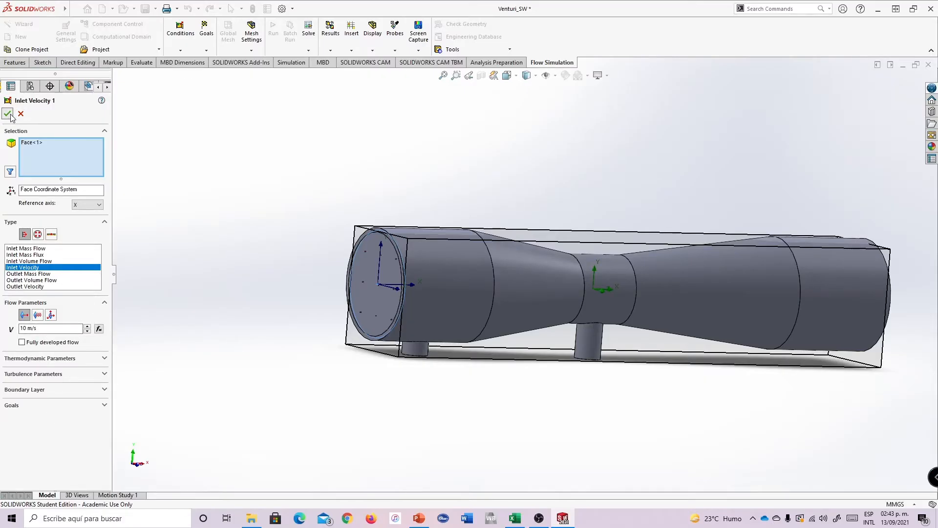
Add an Environment Pressure boundary condition with default parameters to the outlet lid, LID3, picked with Select Other
scroll(520, 342, up, 3)
scroll(757, 281, down, 3)
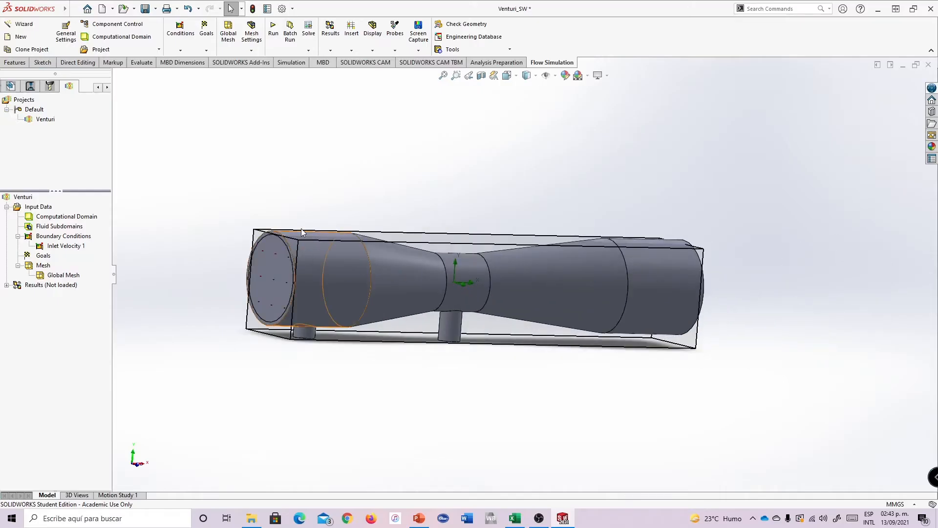
middle_drag(289, 223, 279, 254)
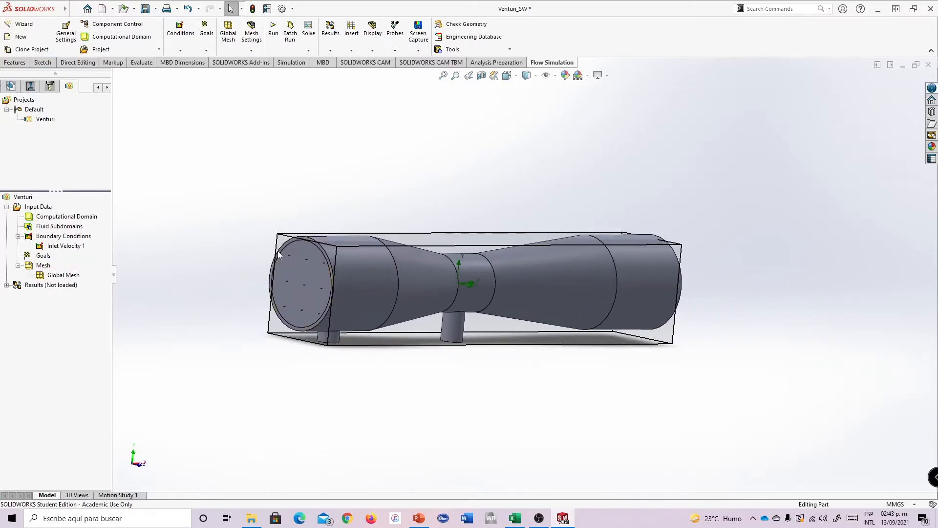
right_click(48, 239)
click(61, 245)
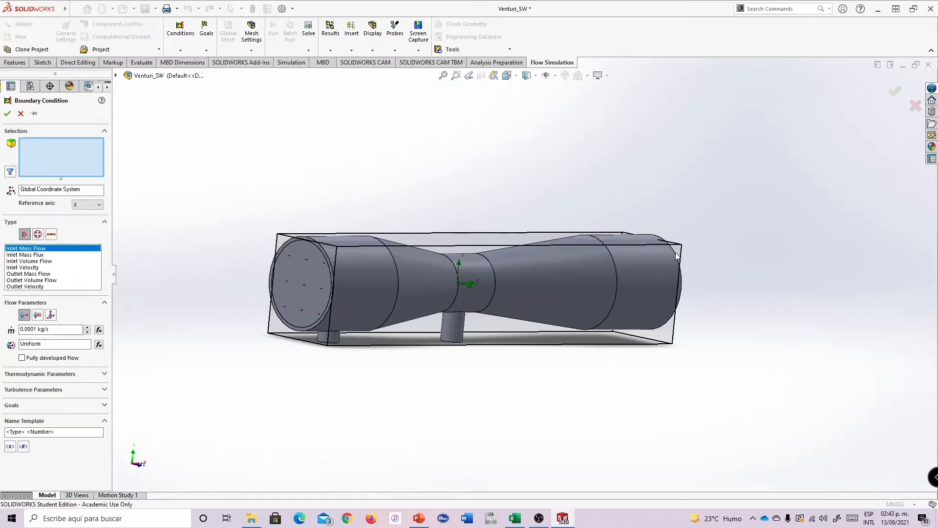
middle_drag(553, 233, 425, 275)
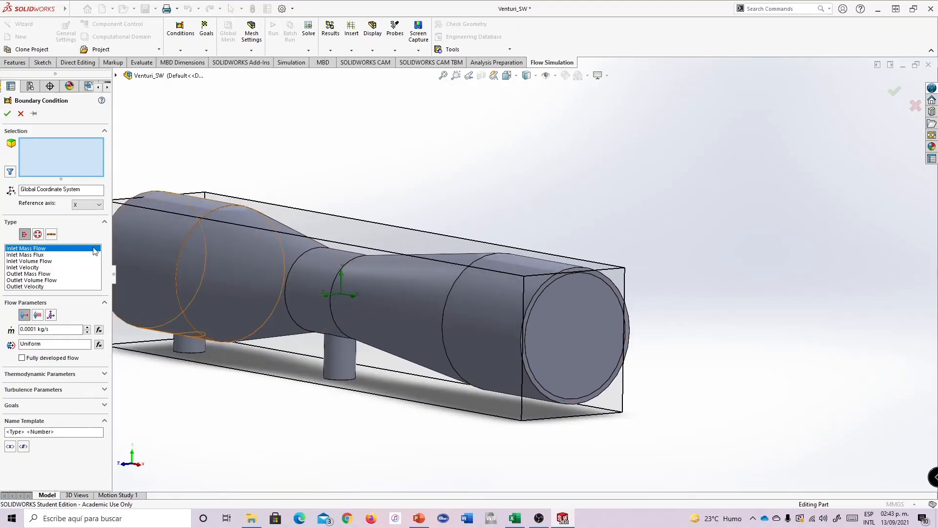
right_click(587, 302)
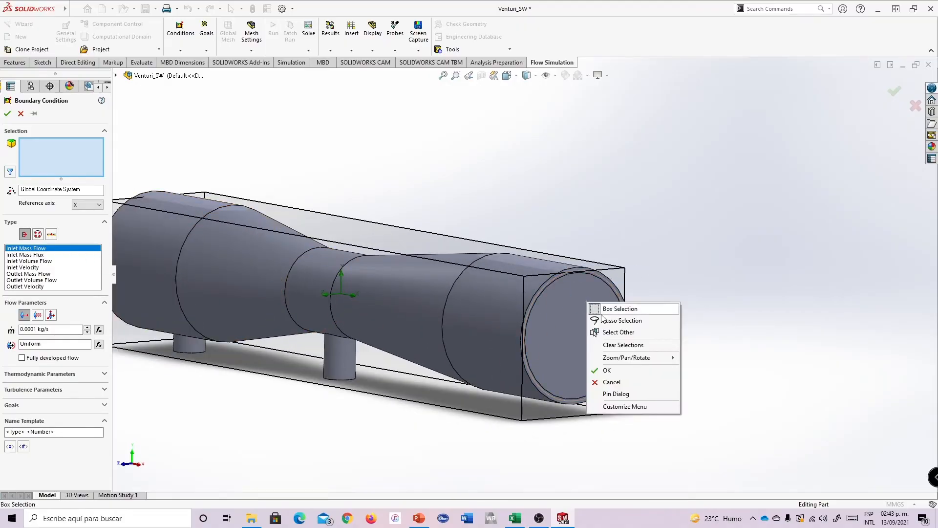
click(606, 334)
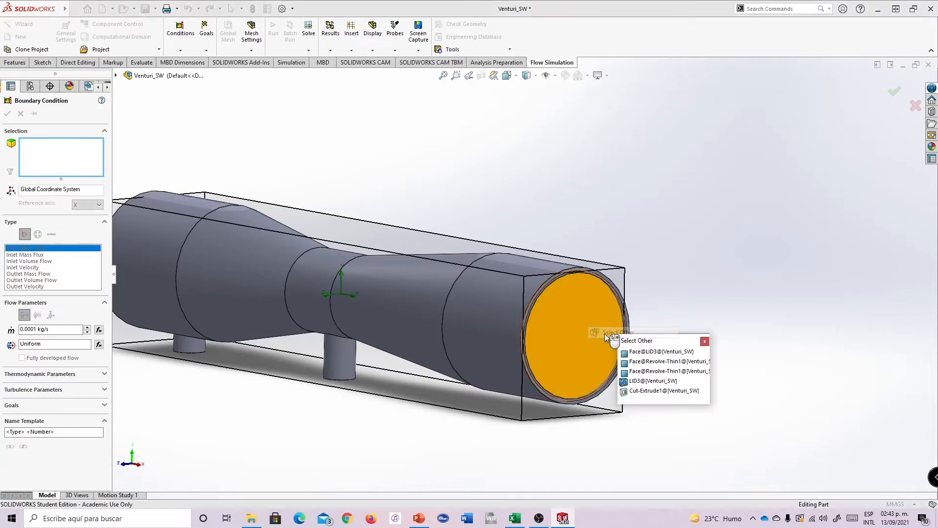
click(639, 384)
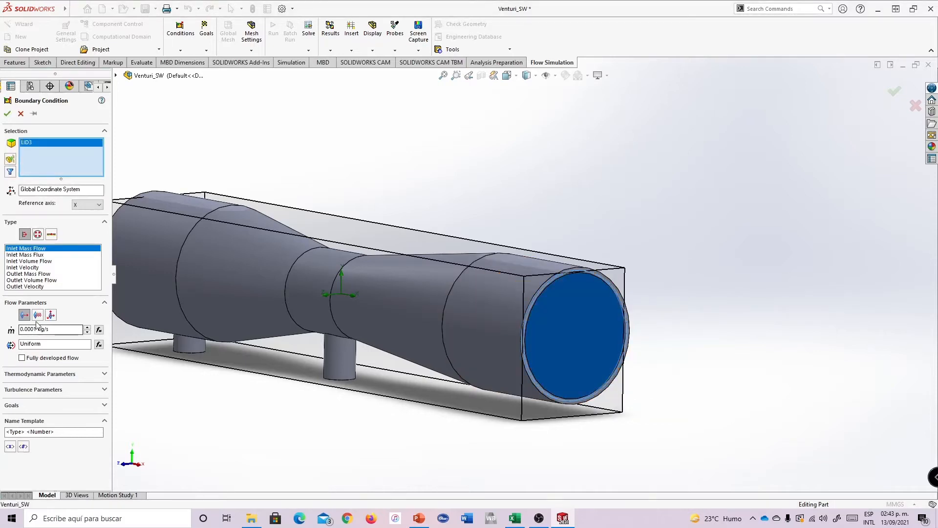
click(38, 235)
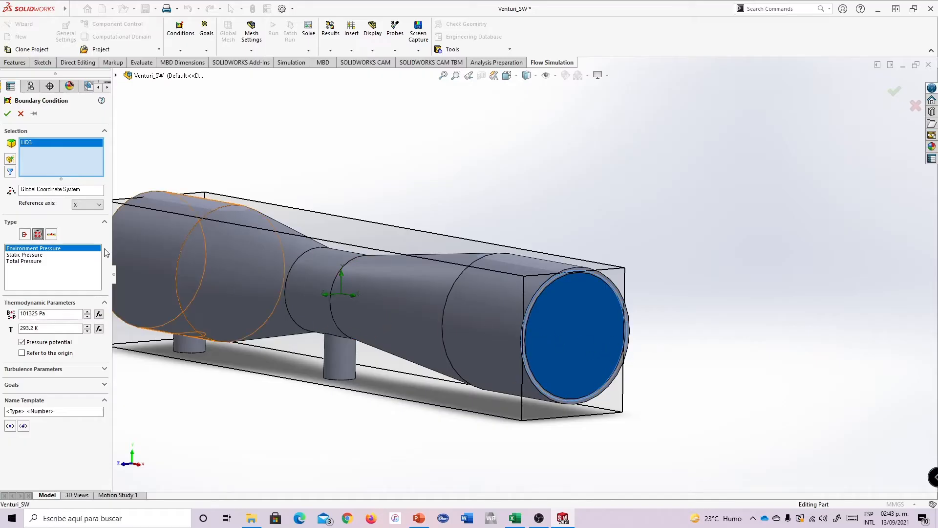
click(7, 115)
Section the model along the Front Plane and inspect the flow arrows at the inlet and outlet
middle_drag(650, 246, 615, 242)
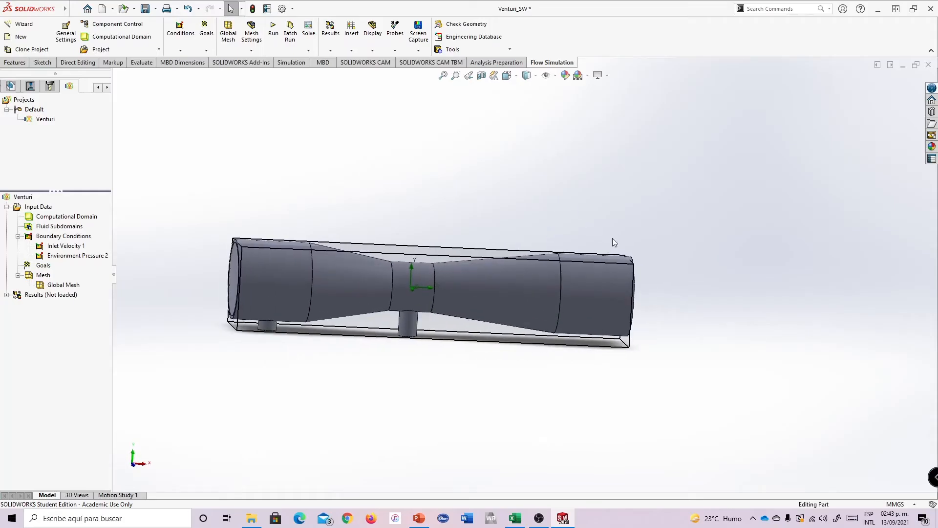
click(481, 75)
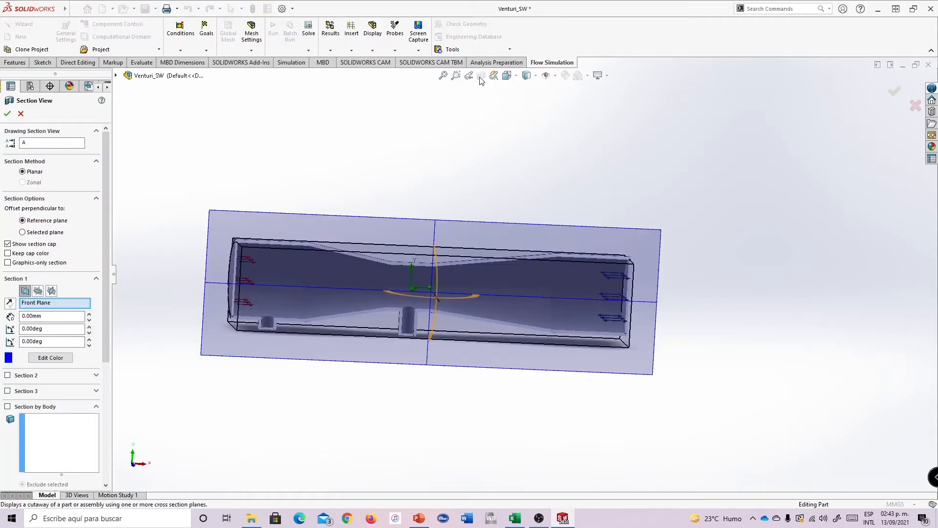
click(11, 113)
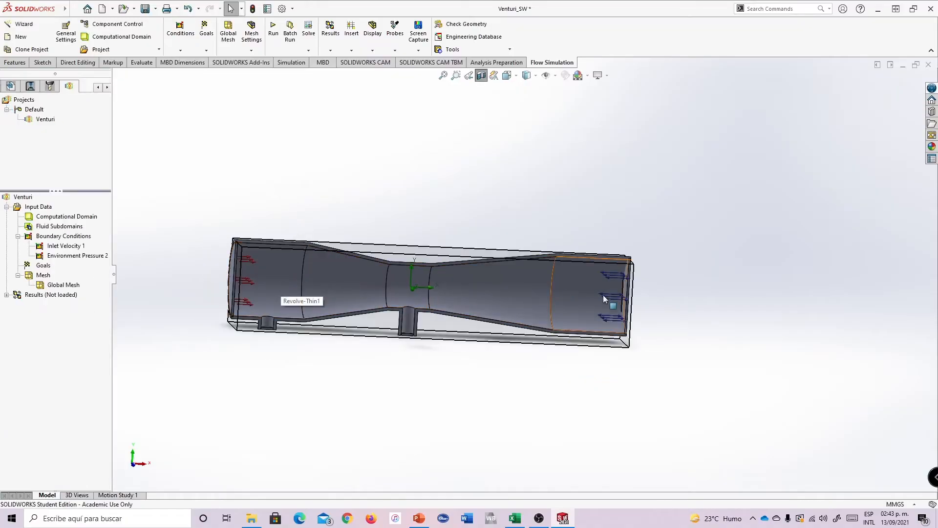
mouse_move(547, 208)
middle_down()
mouse_move(529, 227)
mouse_move(543, 211)
middle_up()
middle_drag(634, 221, 654, 219)
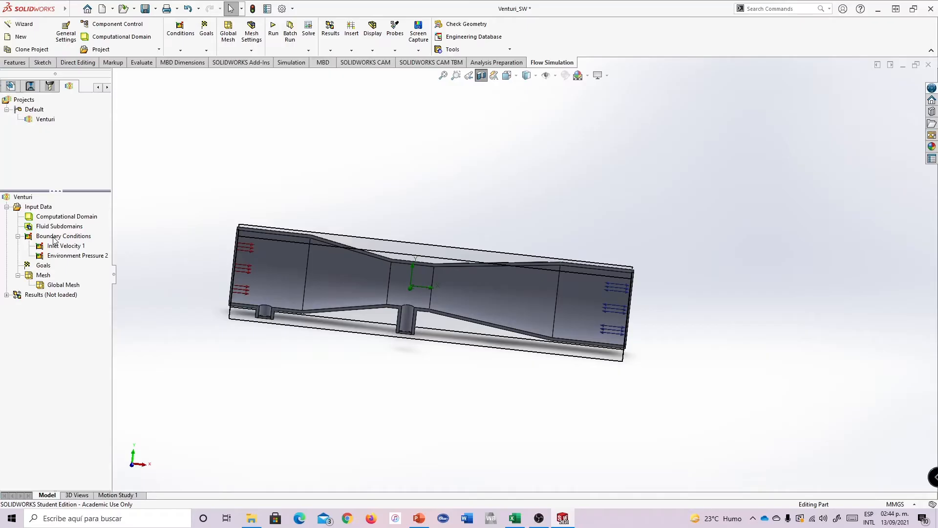
middle_drag(52, 240, 57, 248)
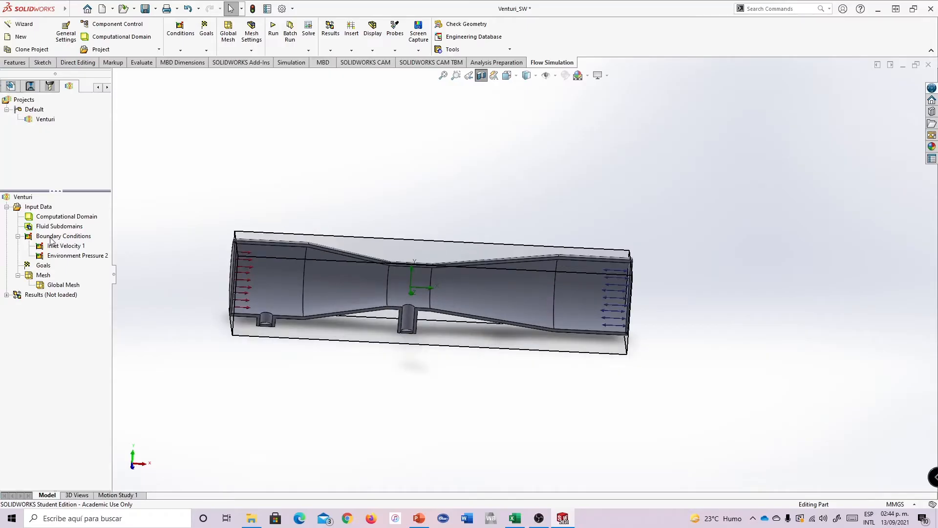
Add a Real Wall boundary condition to the inner faces of all five tube sections and both pressure taps
right_click(52, 238)
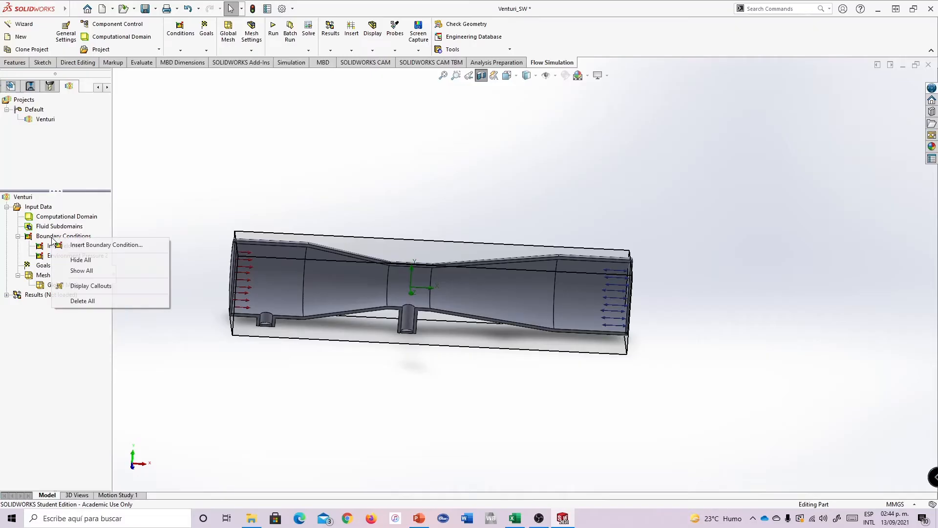
click(82, 247)
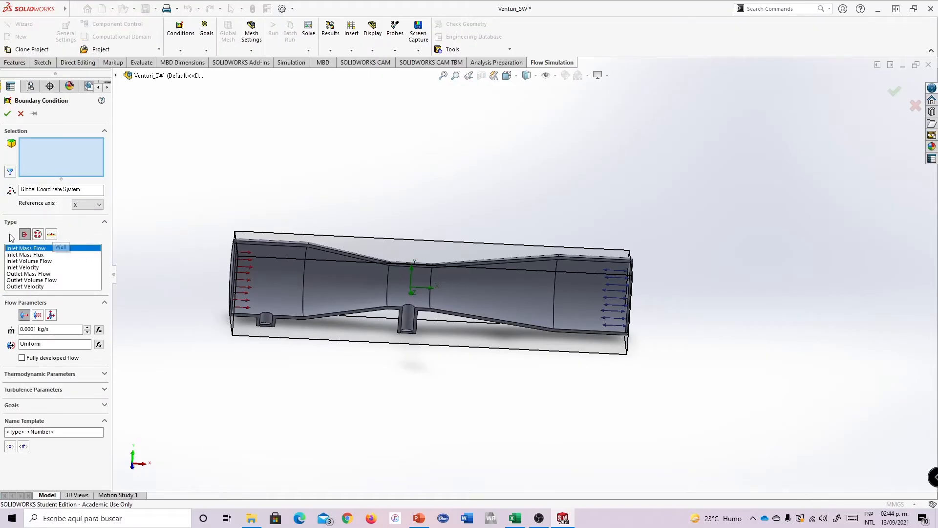
click(51, 235)
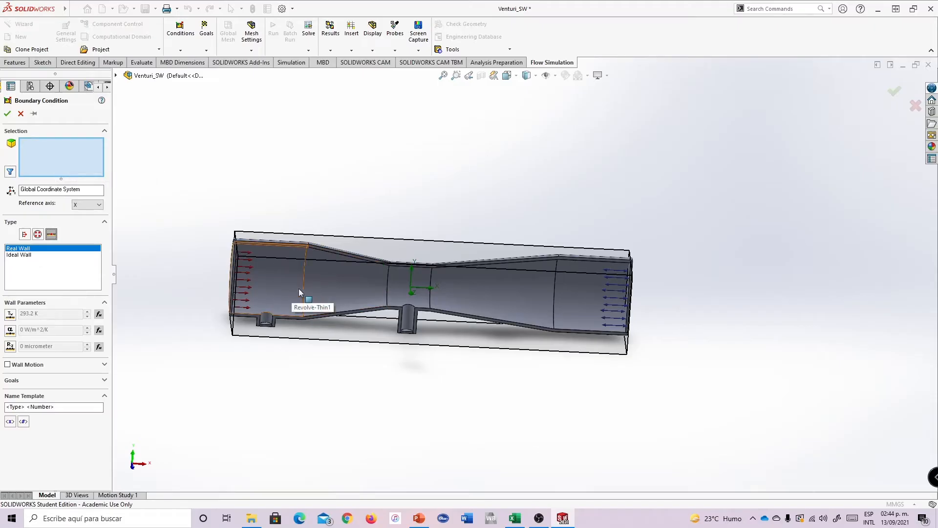
click(285, 288)
click(344, 286)
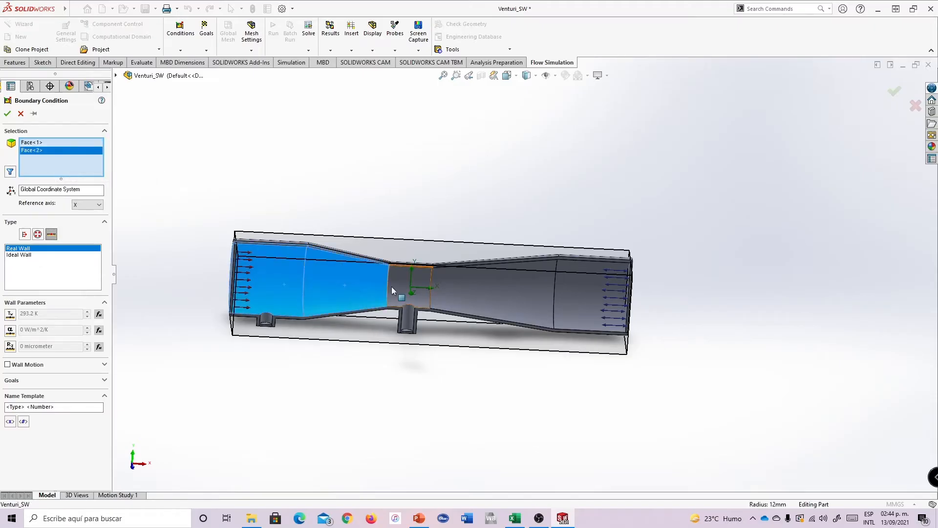
click(410, 287)
click(472, 289)
click(587, 294)
click(267, 318)
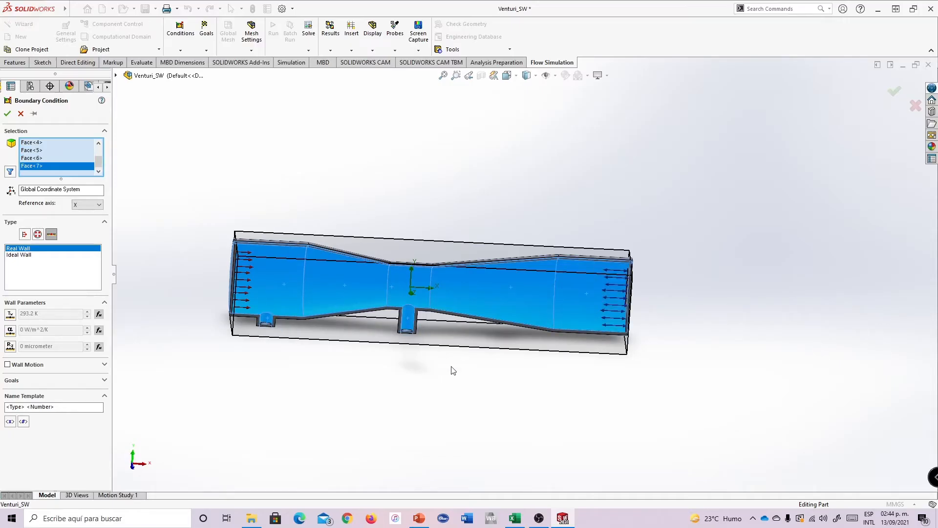
click(8, 118)
Set the automatic global mesh level to 5 after trying level 6, with the basic mesh shown, and apply it
middle_drag(407, 225, 426, 195)
middle_drag(349, 209, 359, 213)
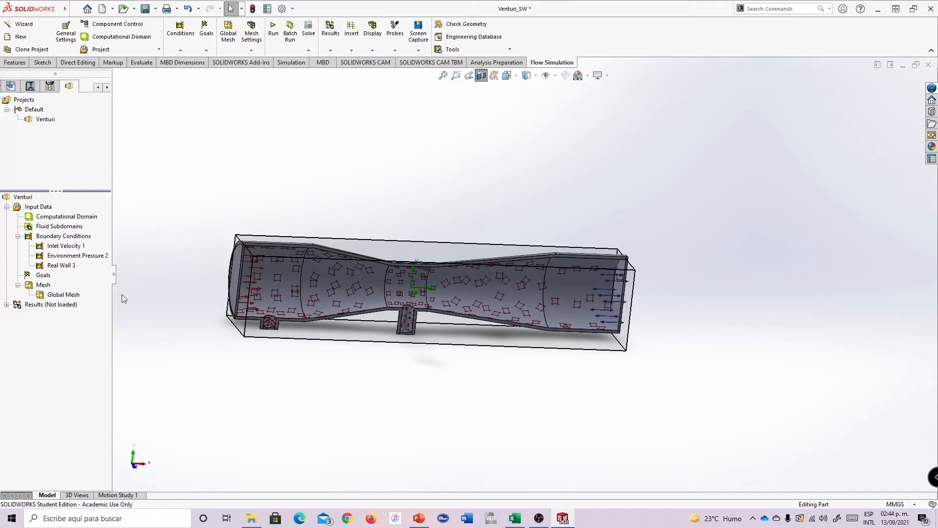
double_click(58, 295)
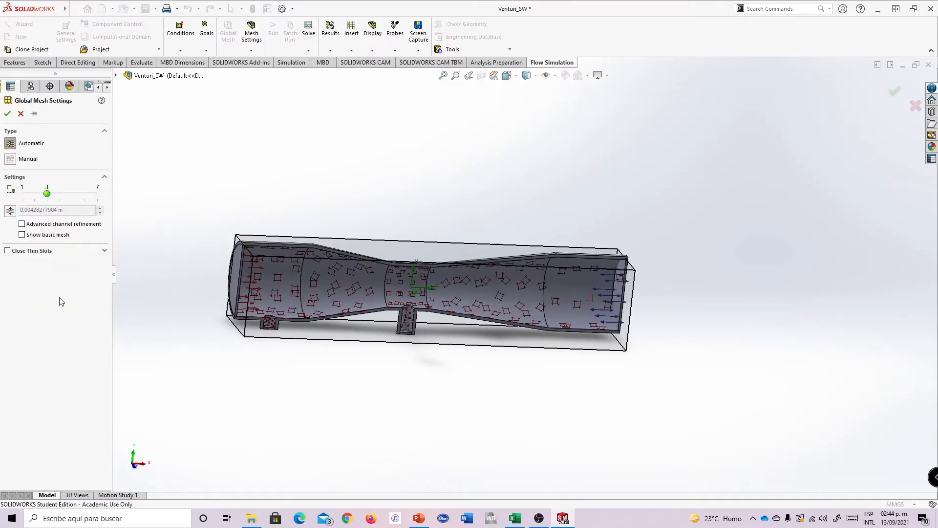
drag(54, 198, 76, 200)
mouse_move(81, 199)
mouse_down()
mouse_move(60, 195)
mouse_move(73, 196)
mouse_up()
click(85, 196)
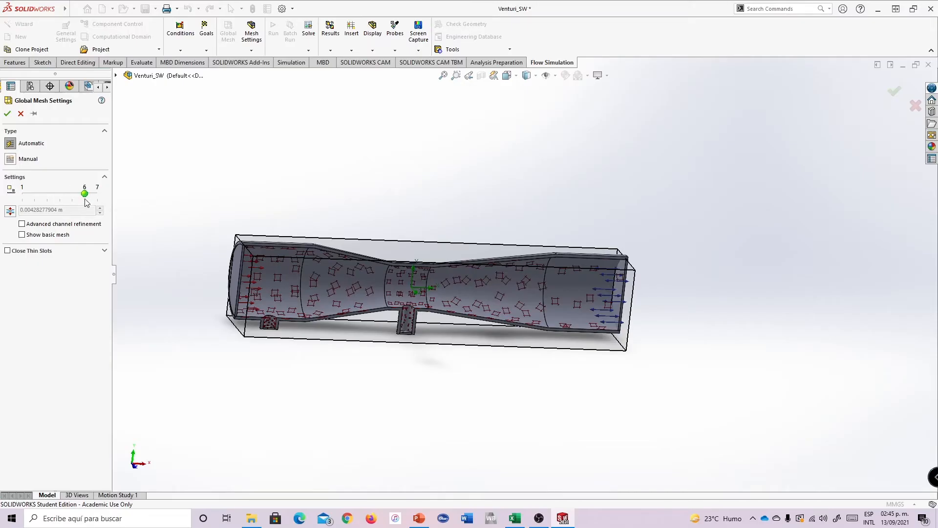
click(43, 237)
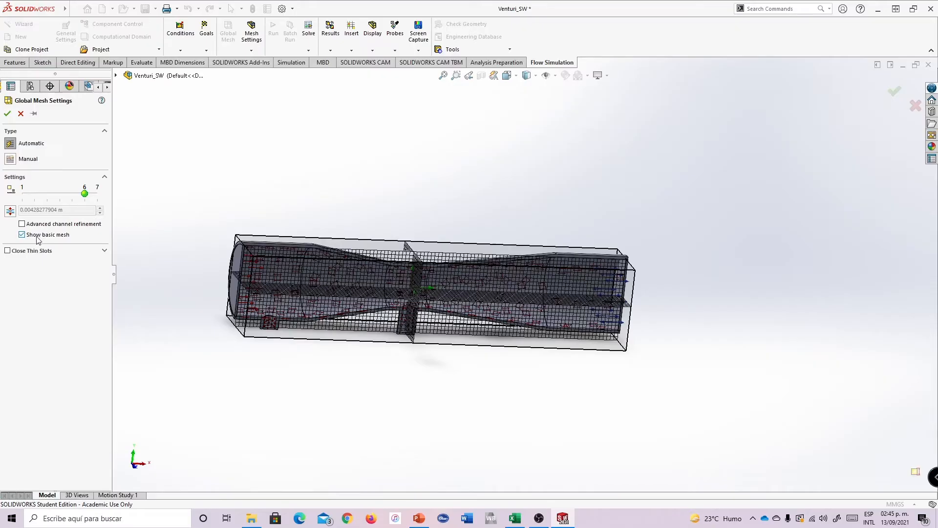
middle_drag(380, 202, 361, 191)
mouse_move(85, 195)
mouse_down()
mouse_move(63, 196)
mouse_move(72, 195)
mouse_up()
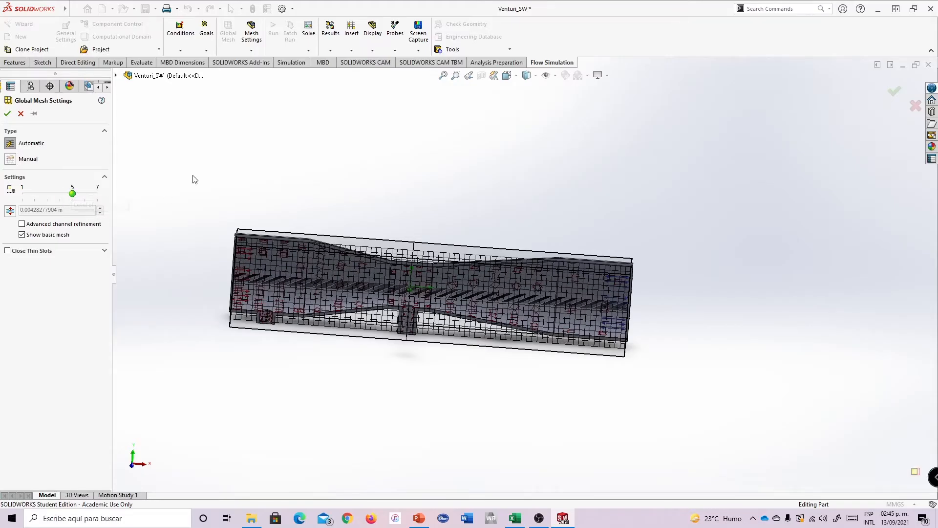
middle_drag(308, 176, 314, 188)
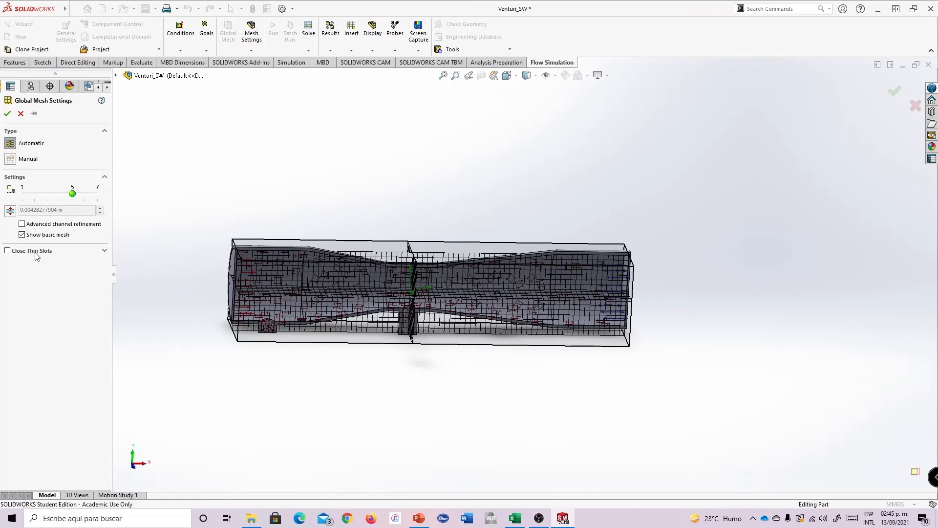
click(7, 114)
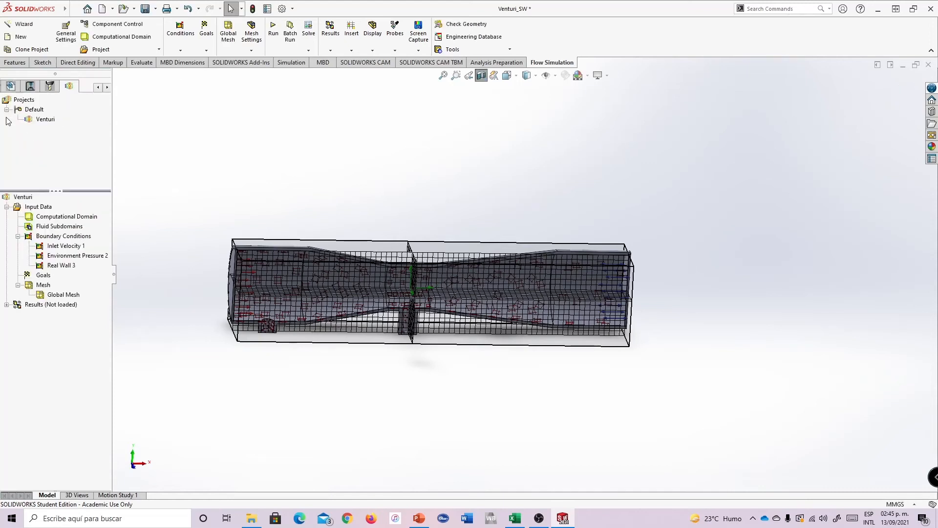
Hide the basic mesh of the global mesh on the sectioned Venturi tube
right_click(53, 297)
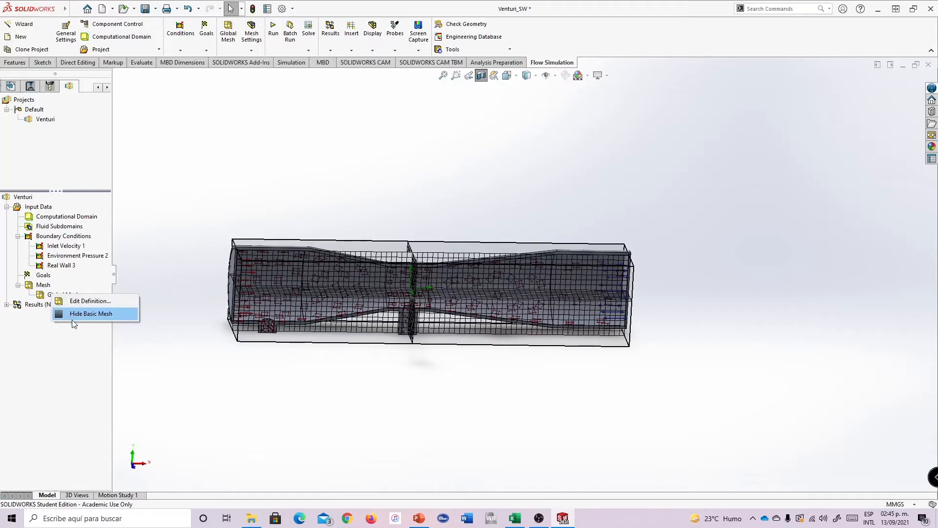
click(69, 314)
middle_drag(337, 218, 339, 224)
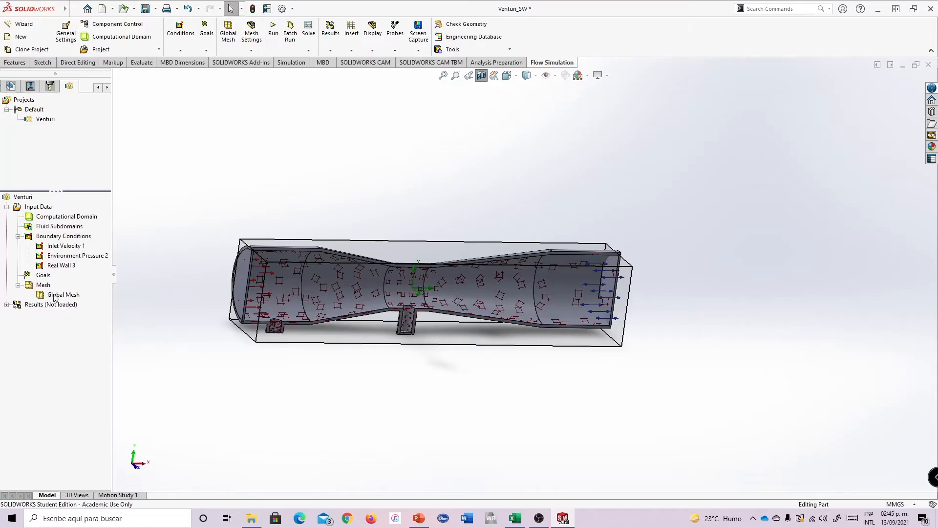
middle_drag(352, 153, 334, 173)
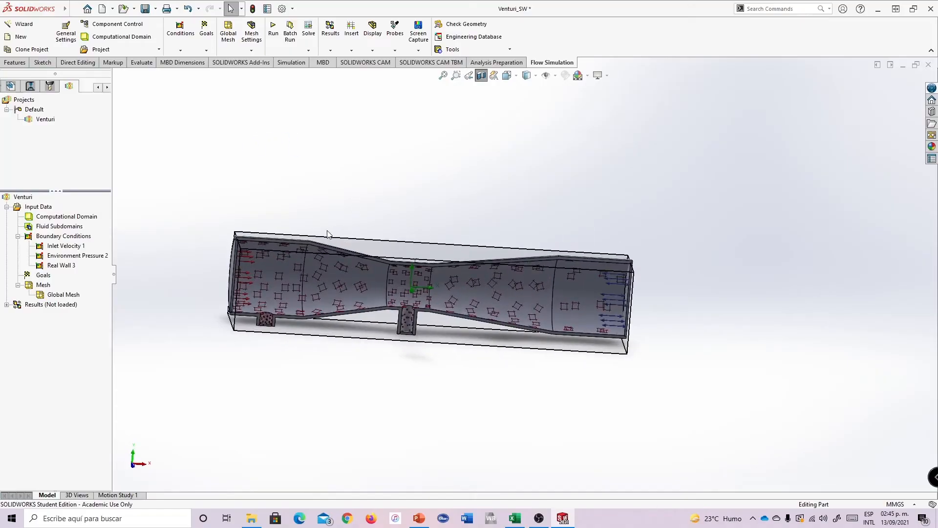
scroll(333, 229, up, 2)
scroll(332, 228, down, 2)
scroll(709, 300, down, 1)
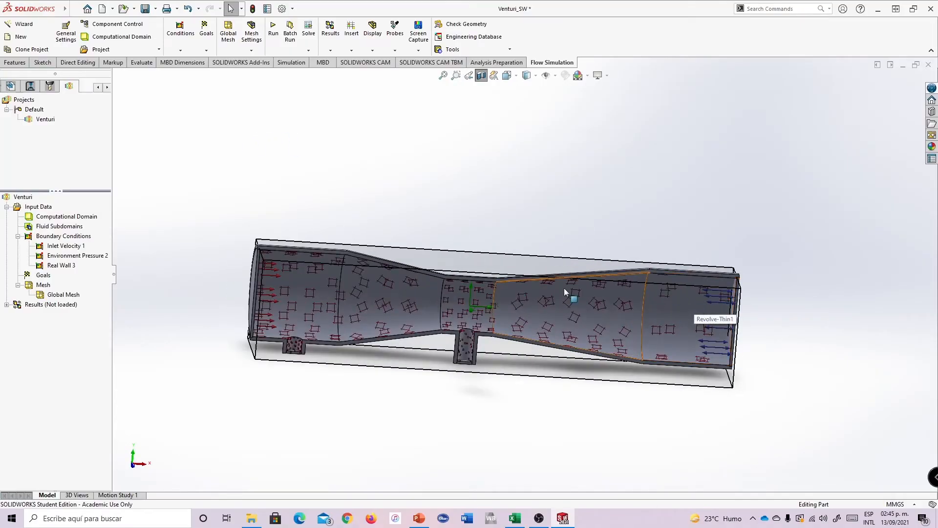
right_click(45, 122)
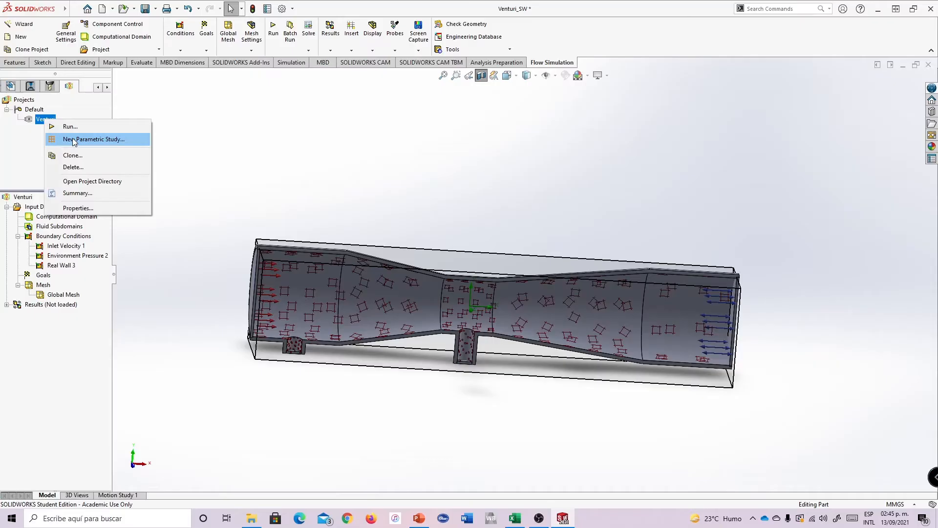
click(15, 151)
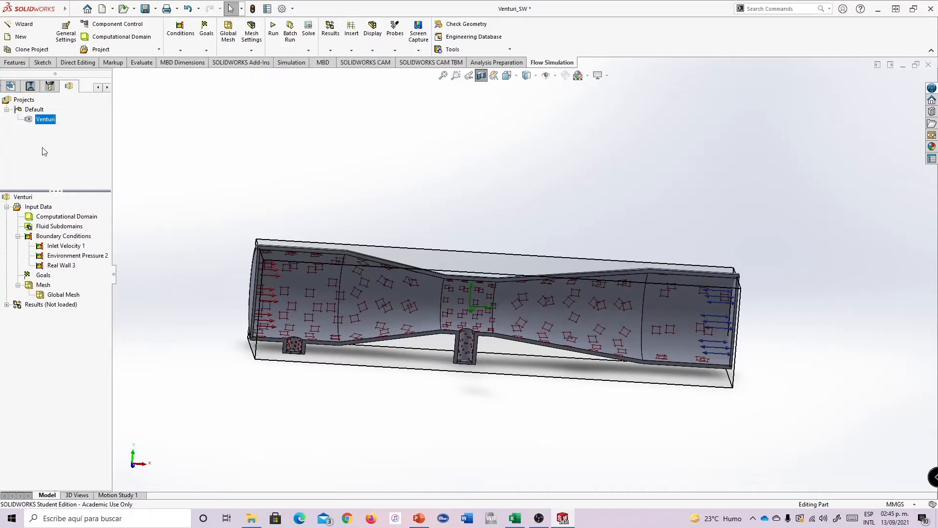
Create a new What If Analysis parametric study for the Venturi project
right_click(40, 121)
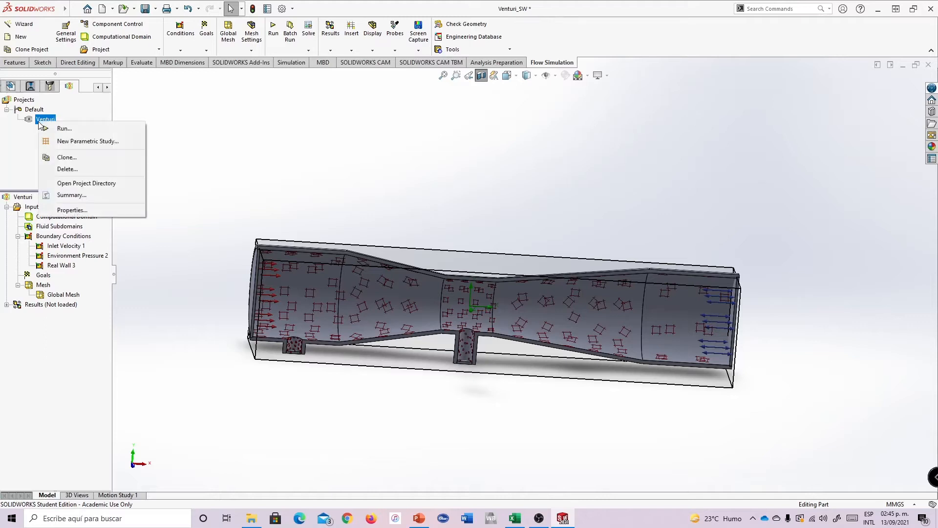
click(64, 142)
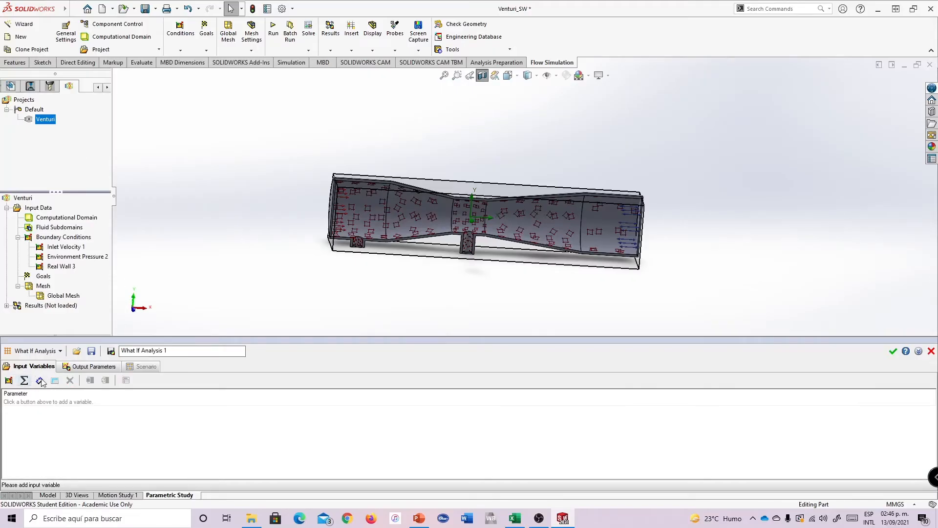
click(91, 368)
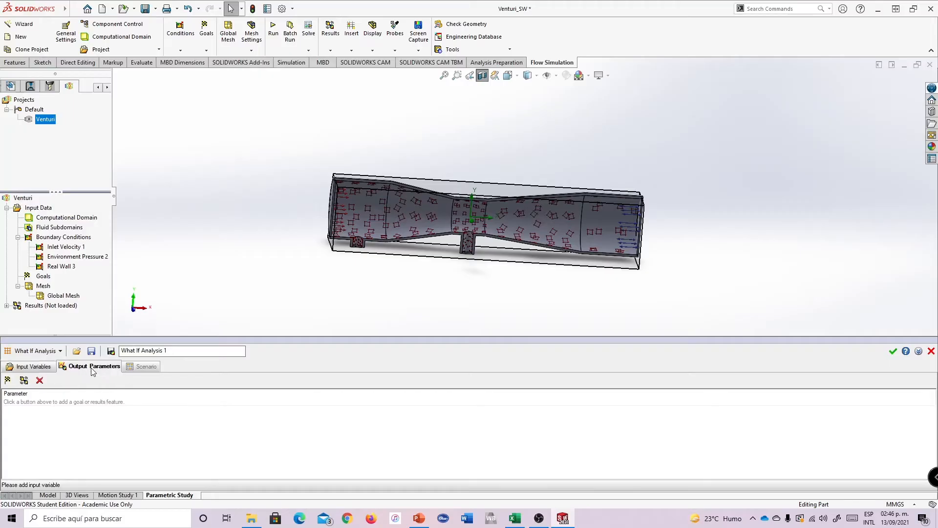
click(39, 369)
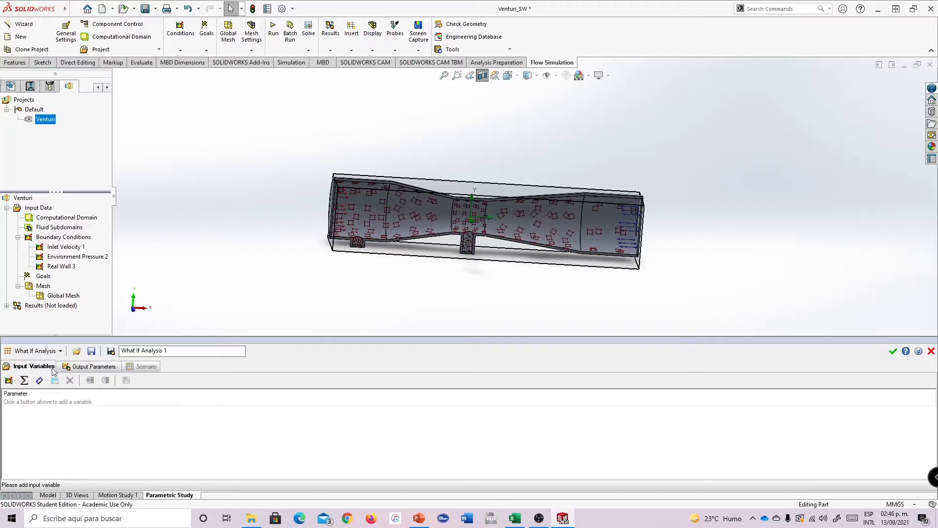
Add the velocity normal to face of the Inlet Velocity 1 boundary condition as the study's input variable
click(9, 380)
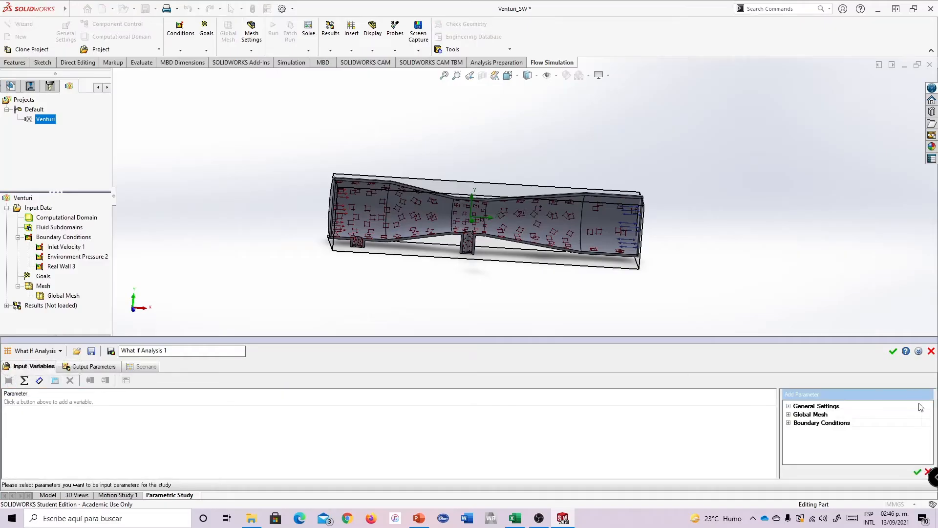
click(788, 424)
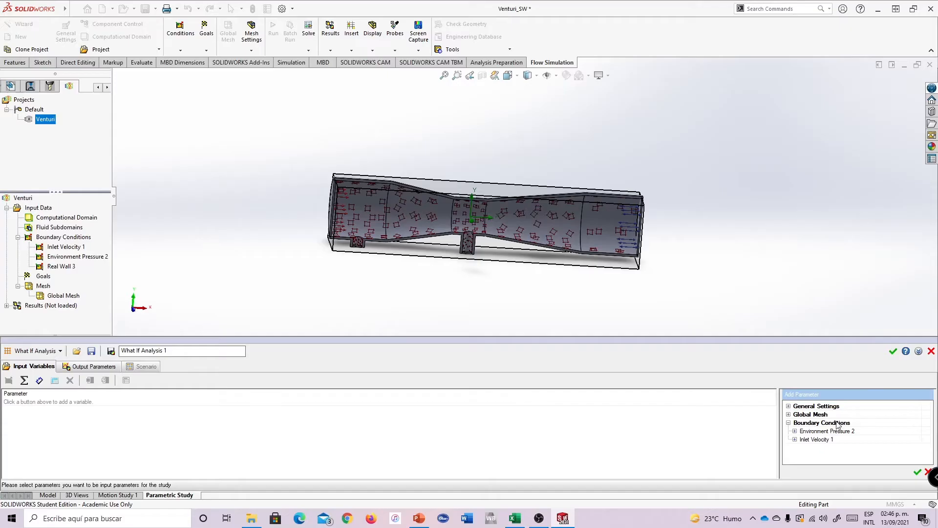
click(795, 439)
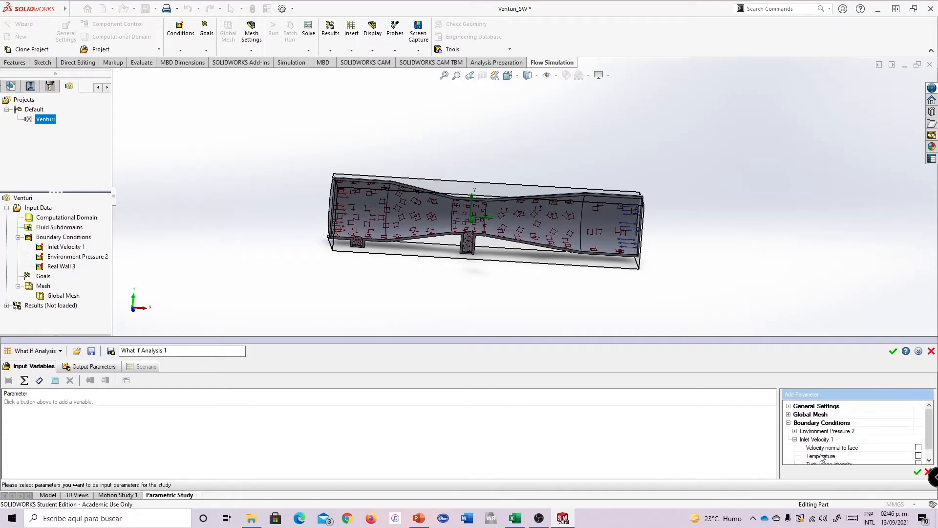
click(918, 448)
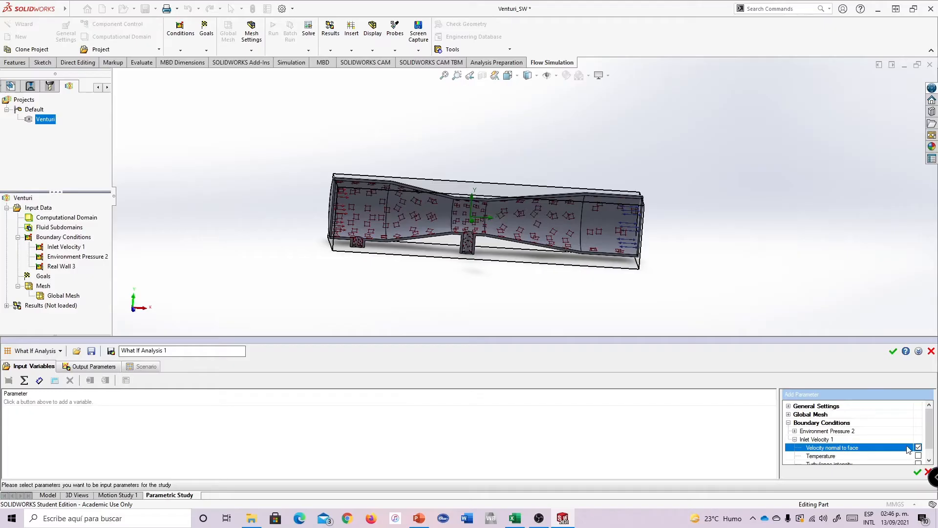
scroll(930, 439, down, 1)
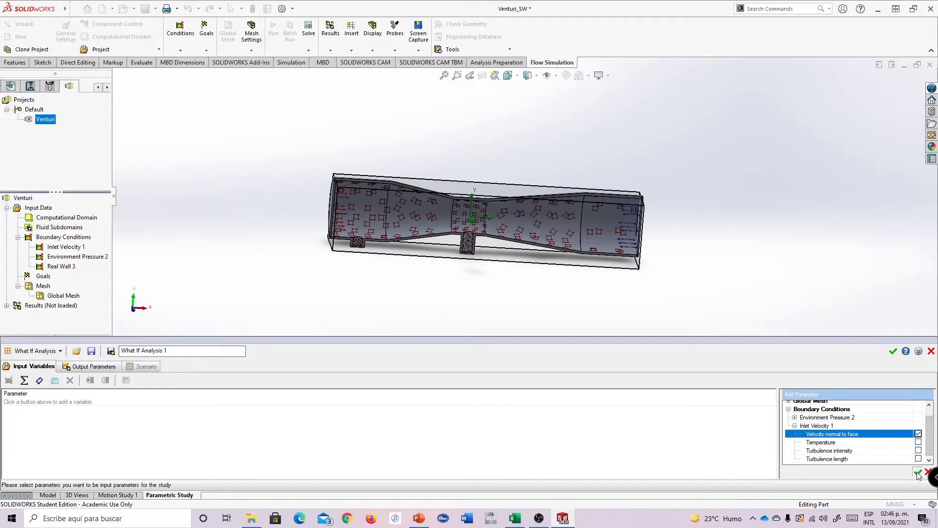
click(918, 473)
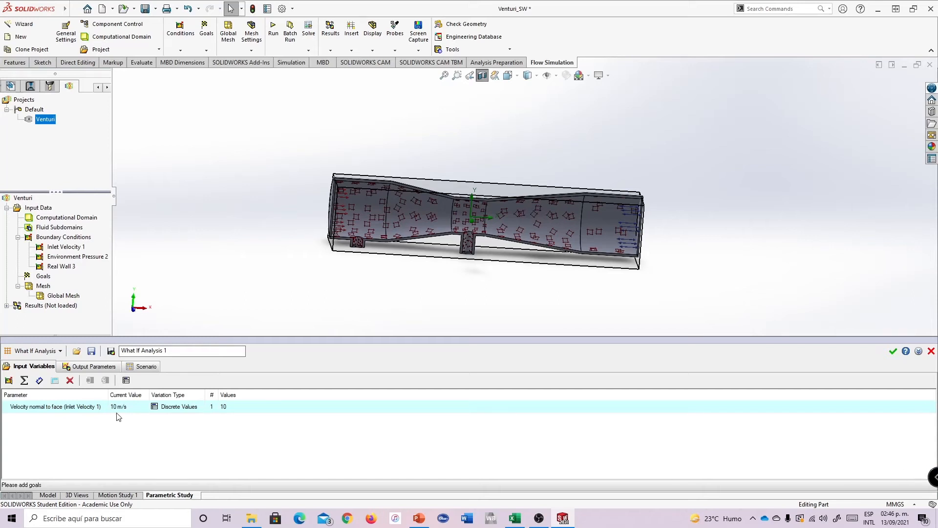
Open the inlet velocity variation and add discrete values of 7.5 and 5 m/s after the first value
click(84, 409)
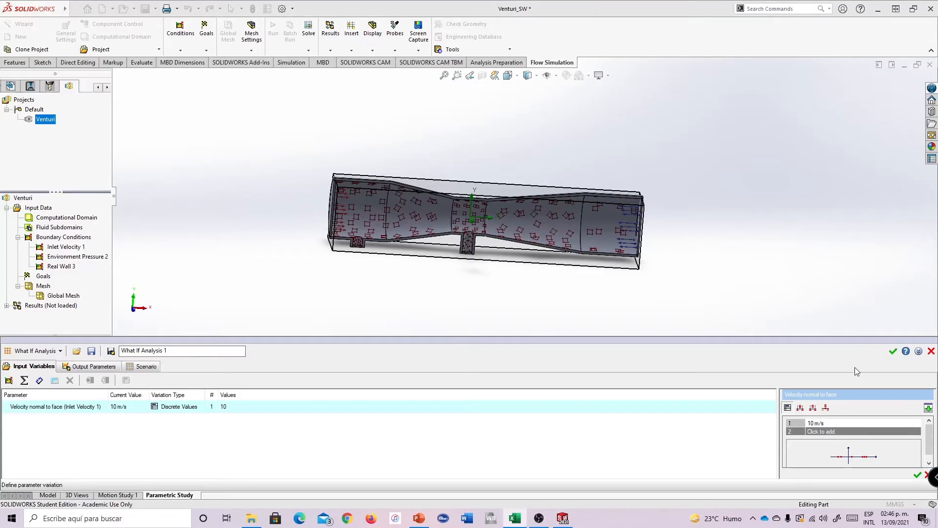
click(812, 424)
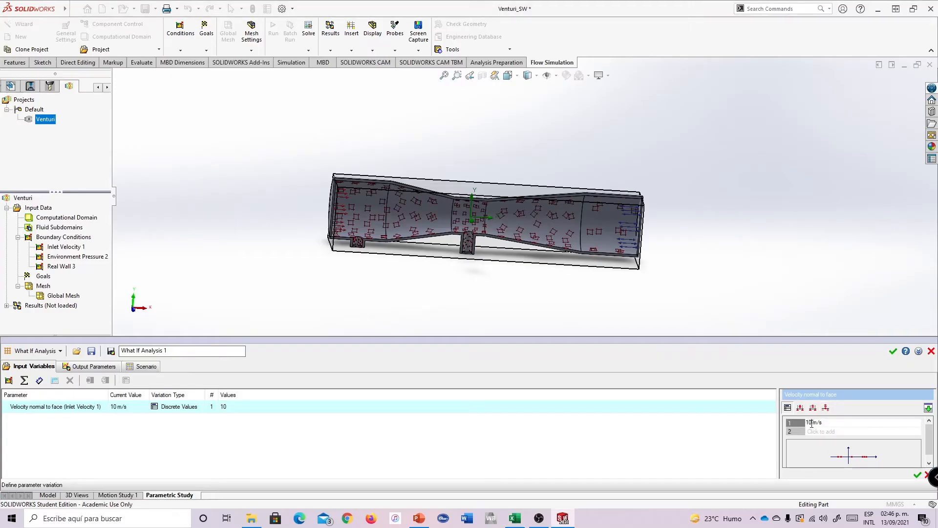
click(834, 433)
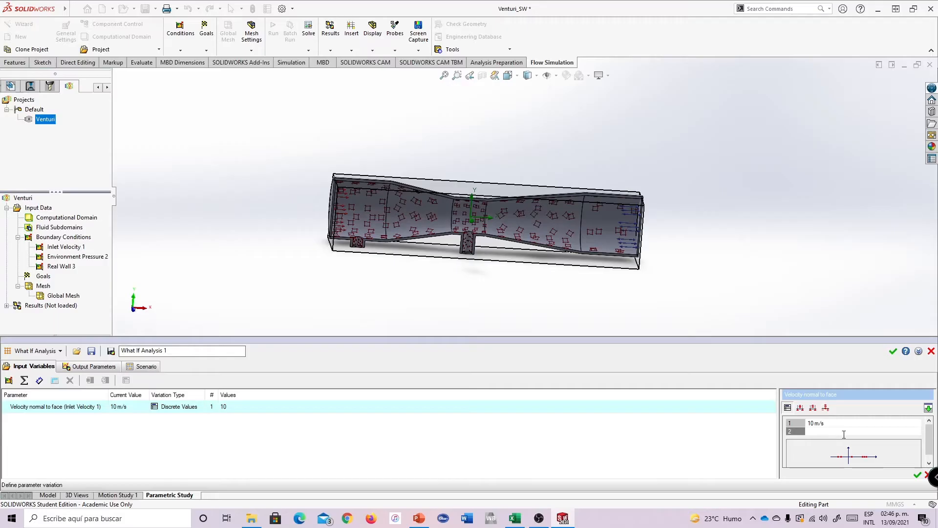
text(7.5)
click(845, 439)
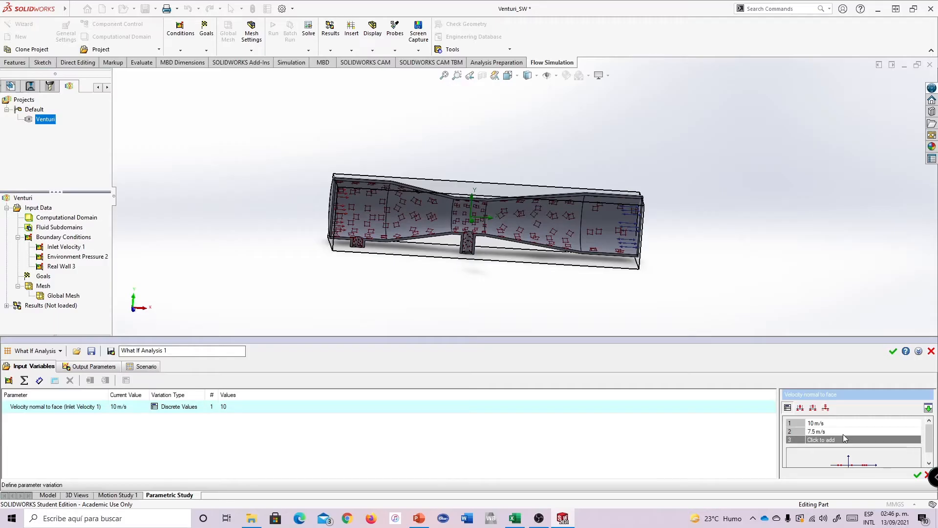
click(836, 439)
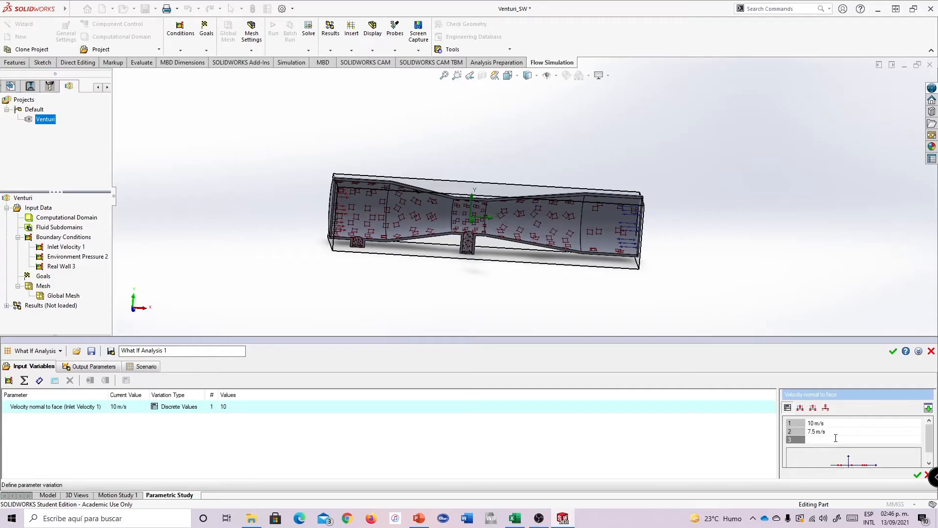
text(5)
key(Return)
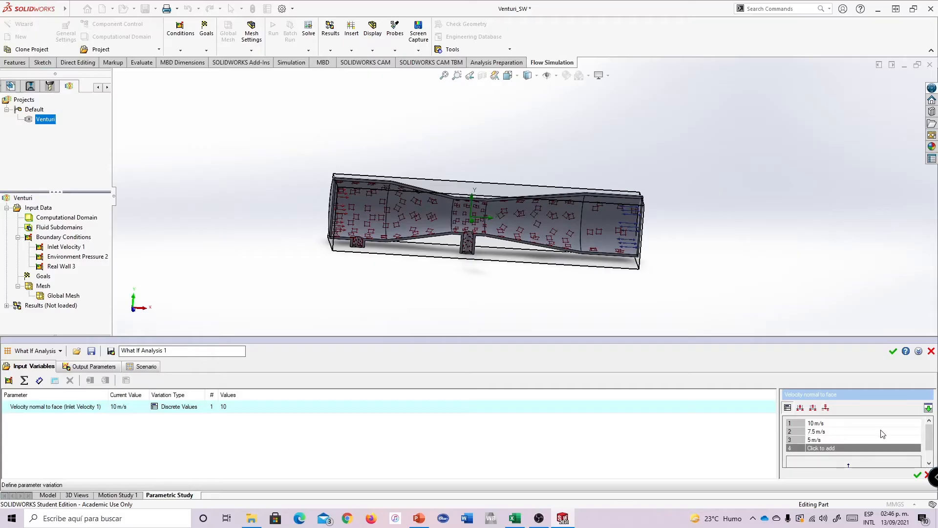
Add inlet velocity values of 2.5, 2 and 1.5 m/s to the discrete variation list
click(835, 449)
text(2.)
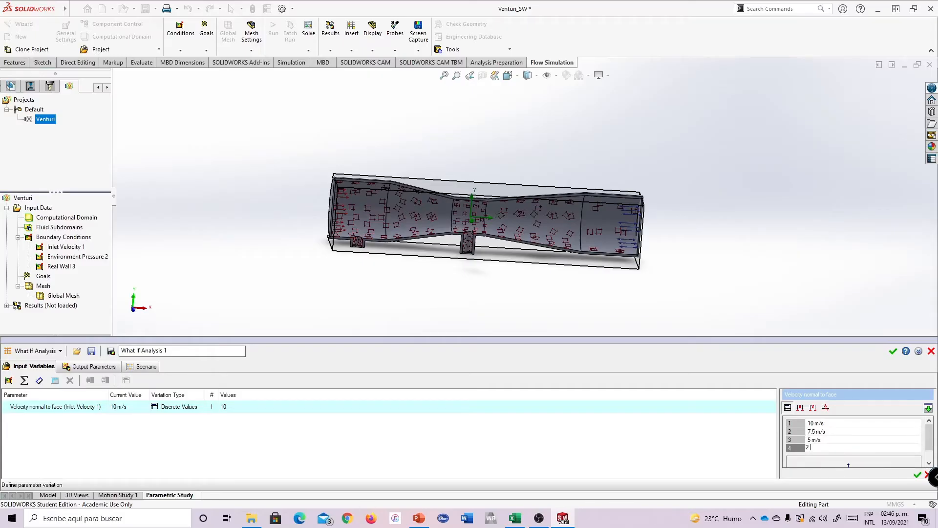
text(5)
key(Return)
click(825, 455)
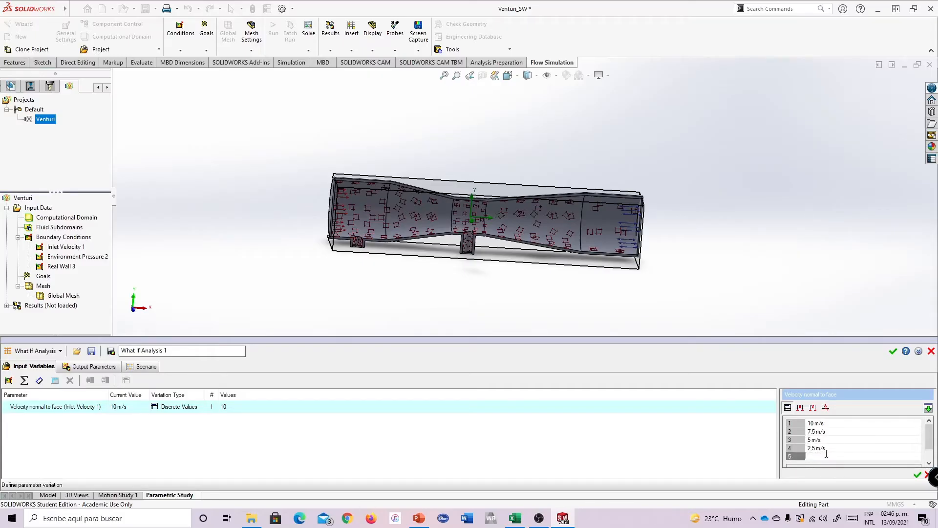
text(2)
key(Return)
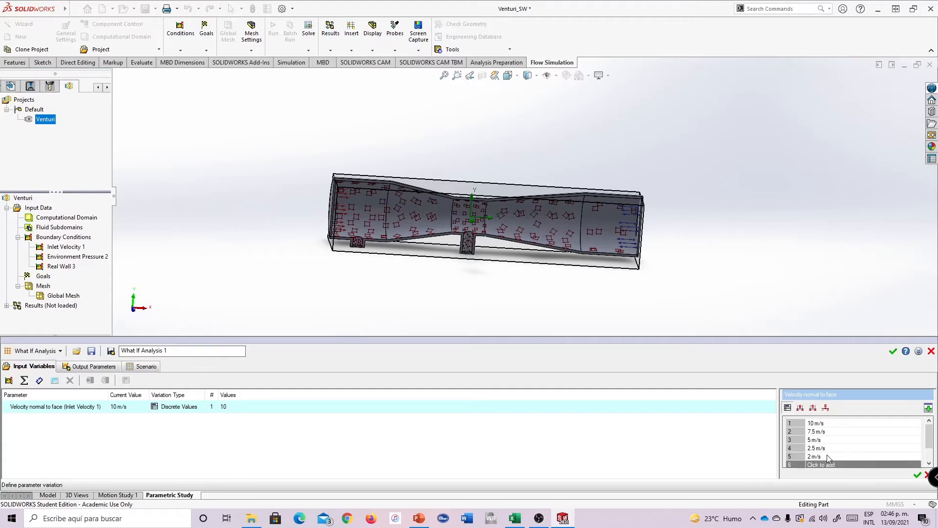
click(833, 463)
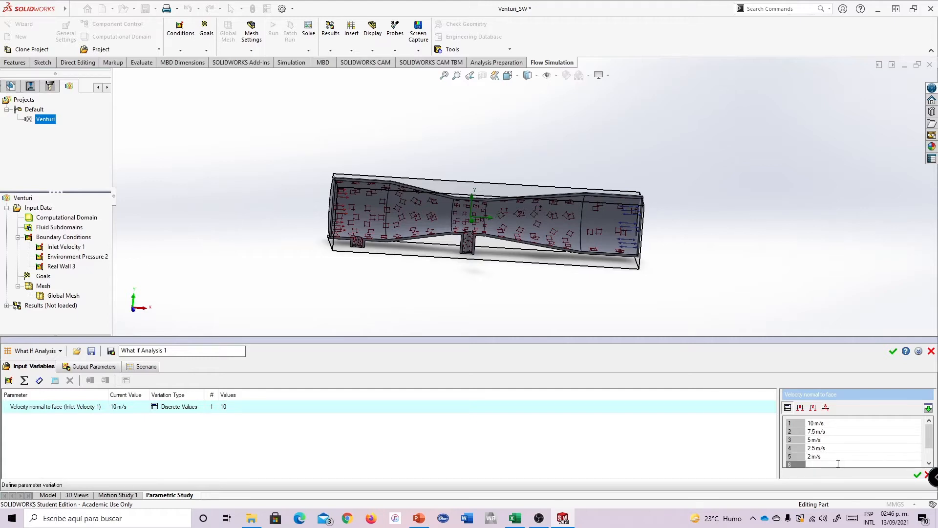
text(1.5)
key(Return)
Extend the discrete inlet velocity list with values of 1, 0.5, 0.25 and 0.1 m/s
drag(930, 442, 929, 457)
click(821, 422)
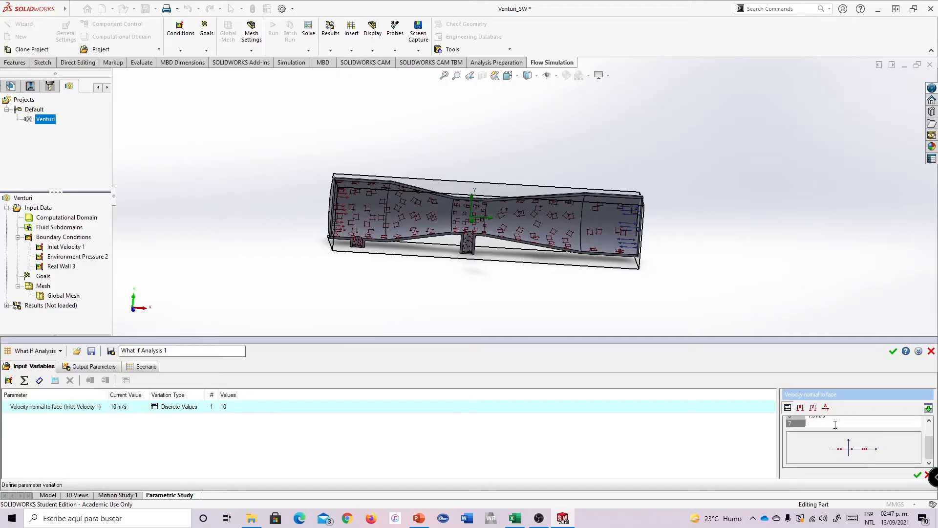
text(1)
key(Return)
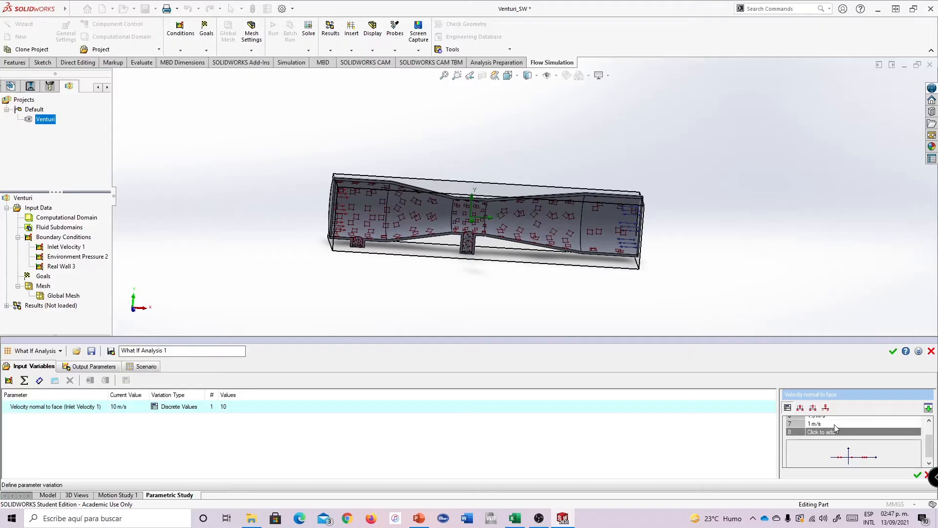
click(826, 432)
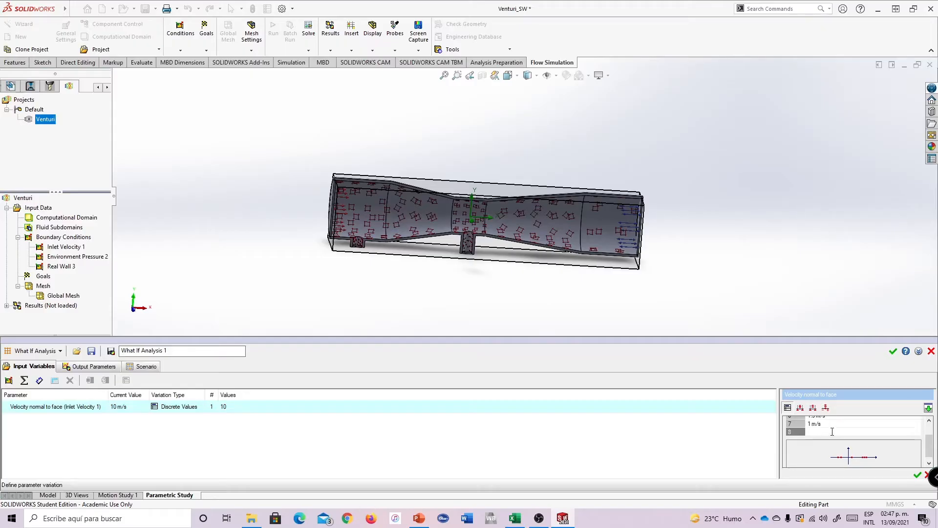
key(Return)
click(833, 439)
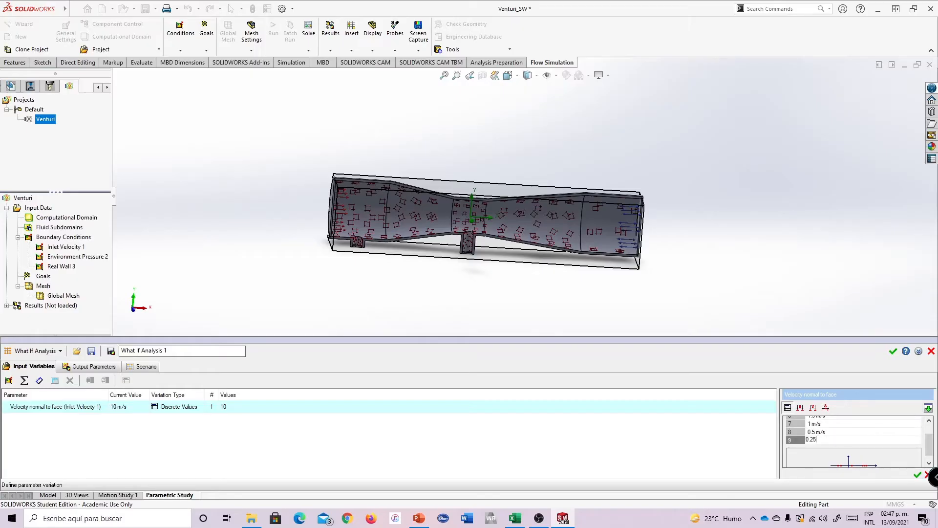
text(0.25)
key(Return)
click(841, 447)
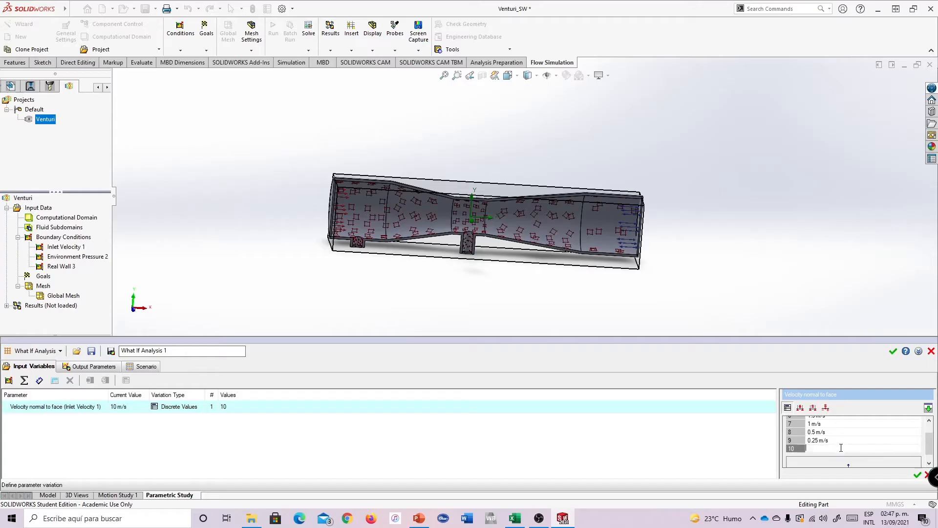
text(0.1)
key(Return)
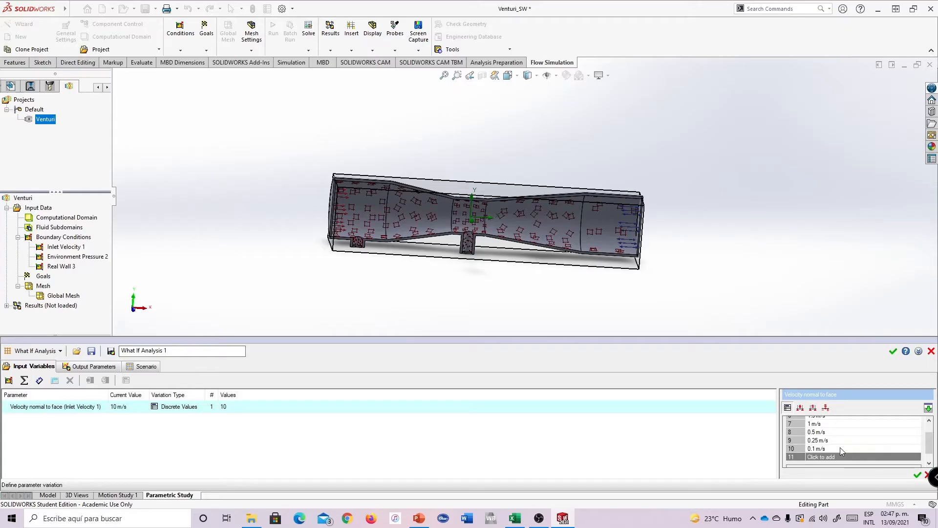
Apply the list of discrete velocity values to the inlet velocity variable of the What If Analysis
click(918, 473)
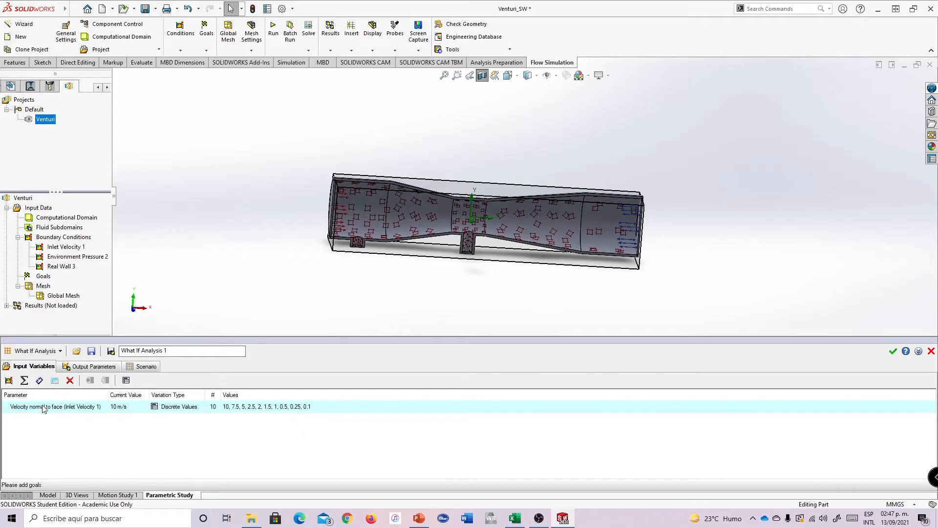
Try to add results features as output parameters, and close What If Analysis 1 with its setup kept
click(91, 367)
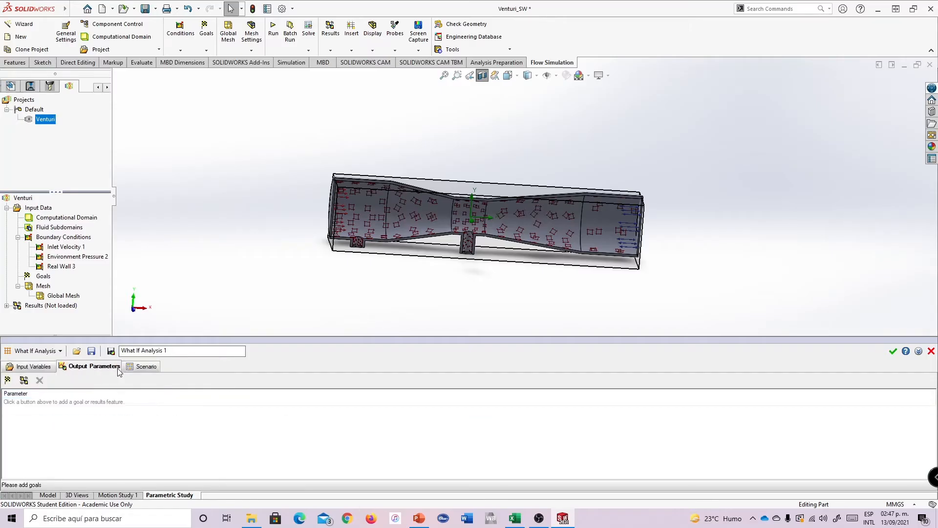
click(24, 380)
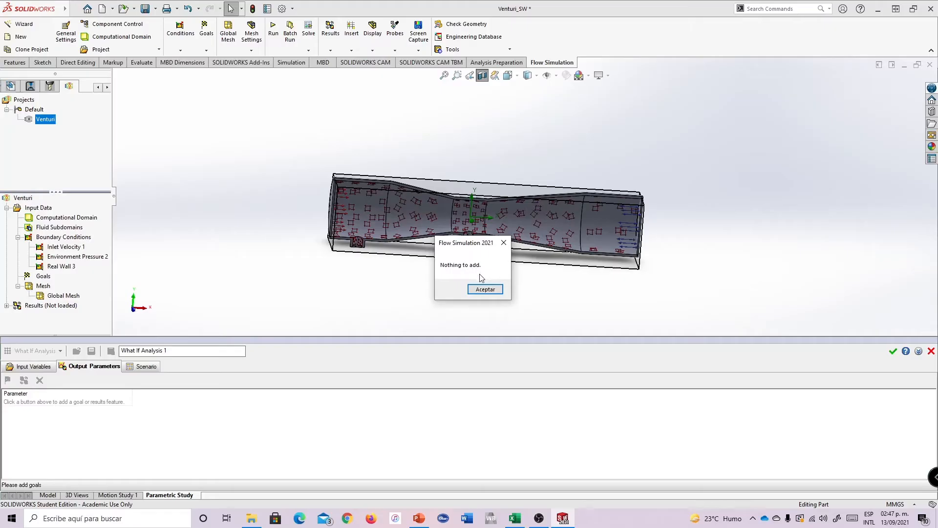
click(486, 290)
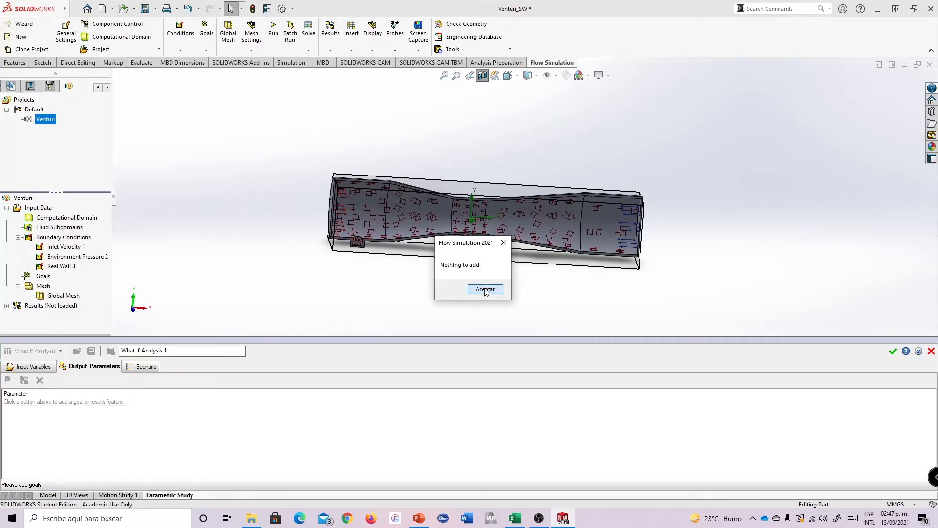
click(893, 350)
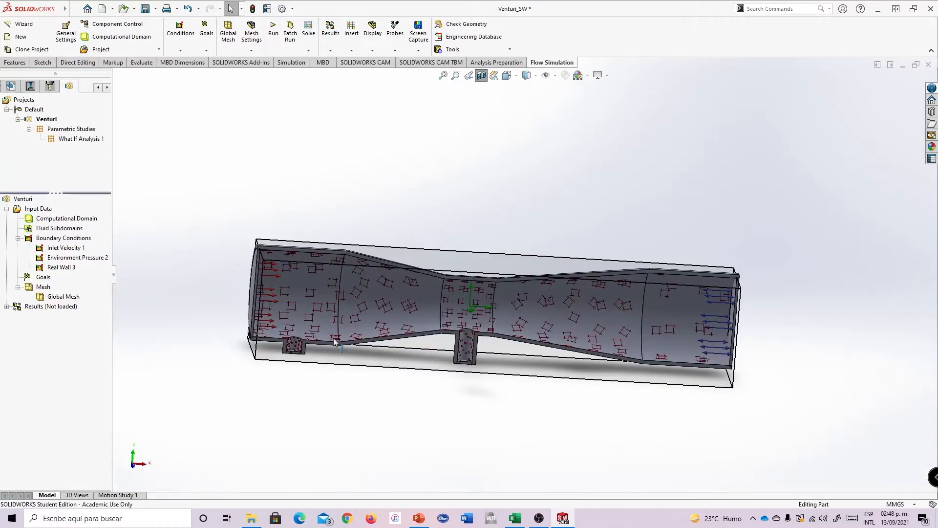
Expand the Venturi project's results and open a new Surface Parameters definition
mouse_move(285, 200)
middle_down()
mouse_move(274, 213)
mouse_move(322, 185)
mouse_move(287, 205)
middle_up()
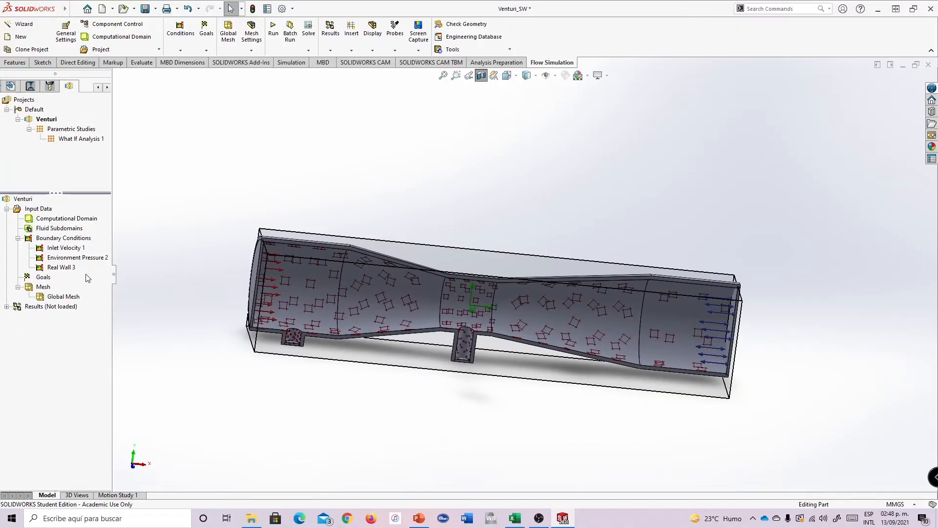
click(6, 306)
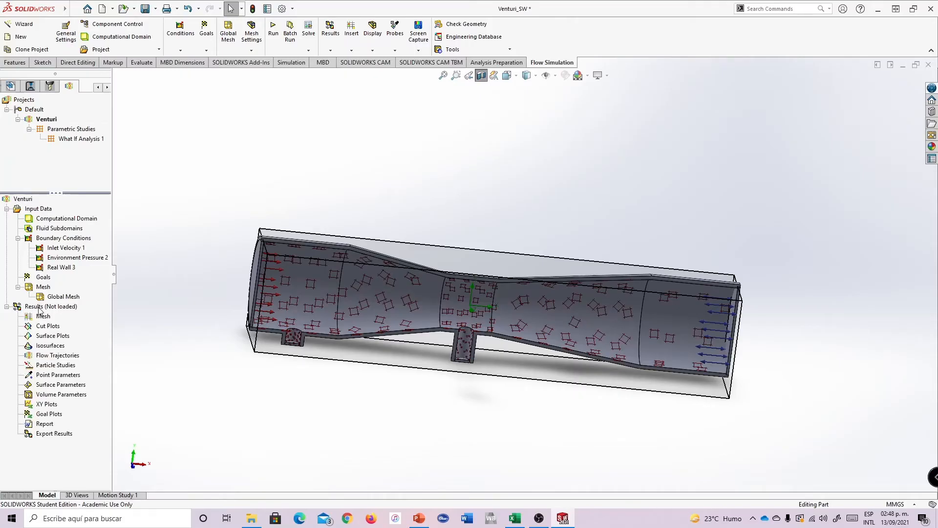
click(6, 306)
click(7, 307)
right_click(54, 388)
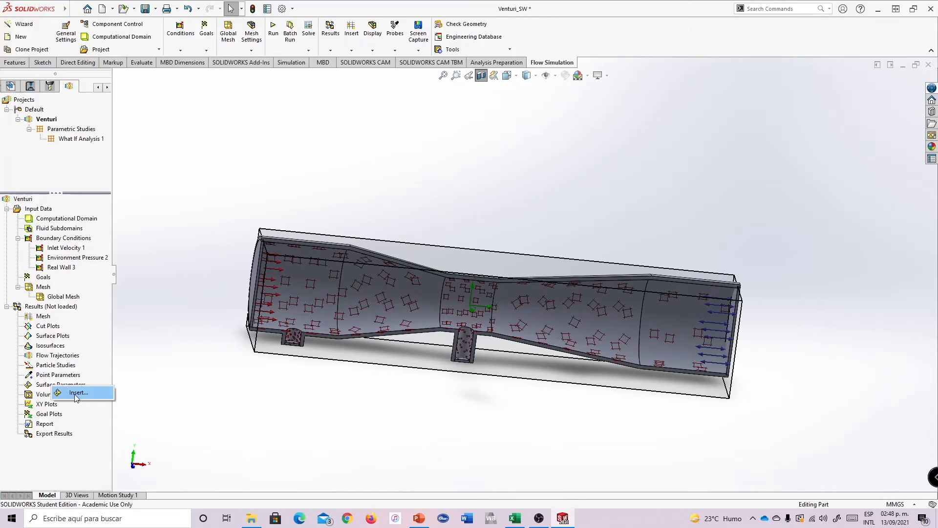
click(45, 386)
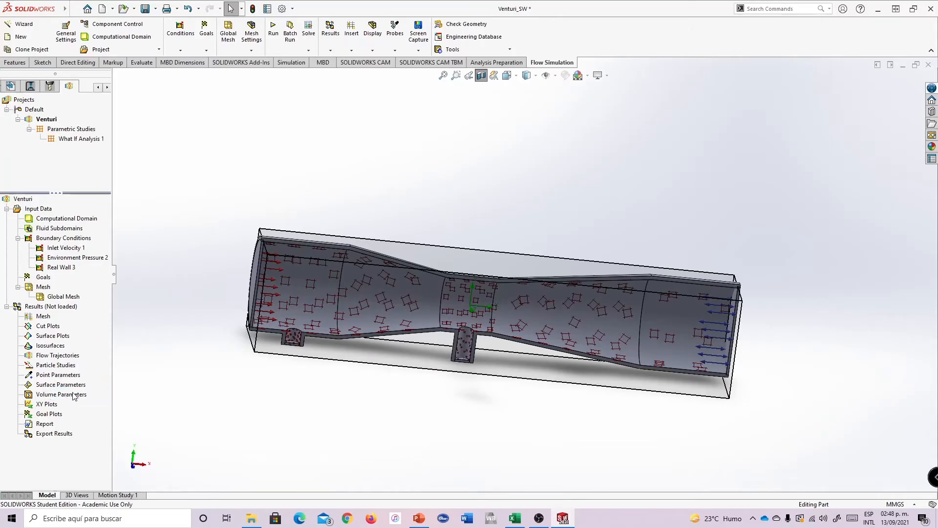
double_click(64, 387)
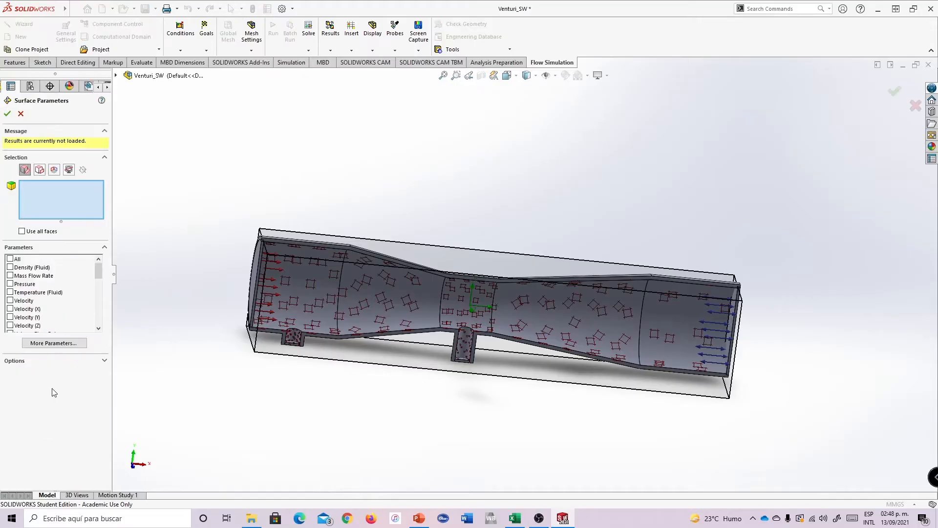
Define the surface parameters on the inner lid face of the pressure tap near the inlet, with Pressure as the parameter
middle_drag(419, 215, 320, 333)
scroll(321, 332, down, 5)
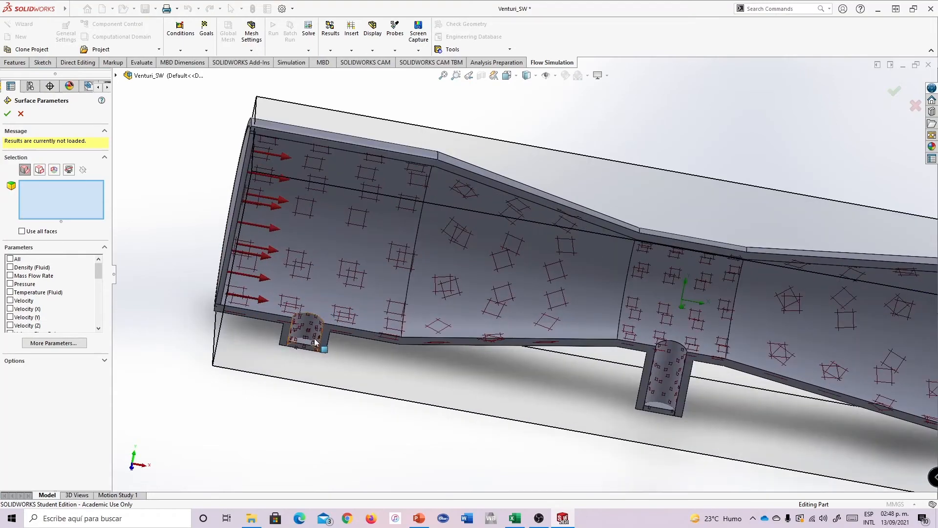
scroll(322, 337, down, 1)
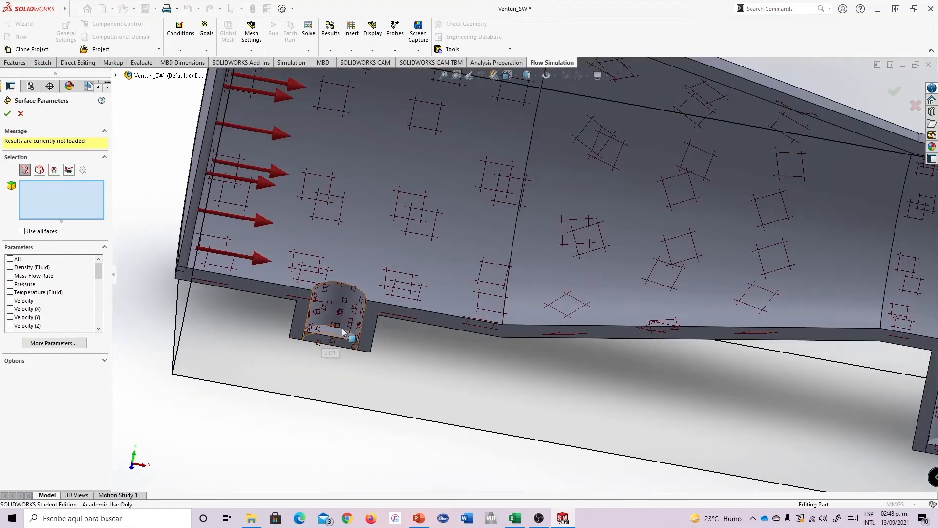
click(334, 334)
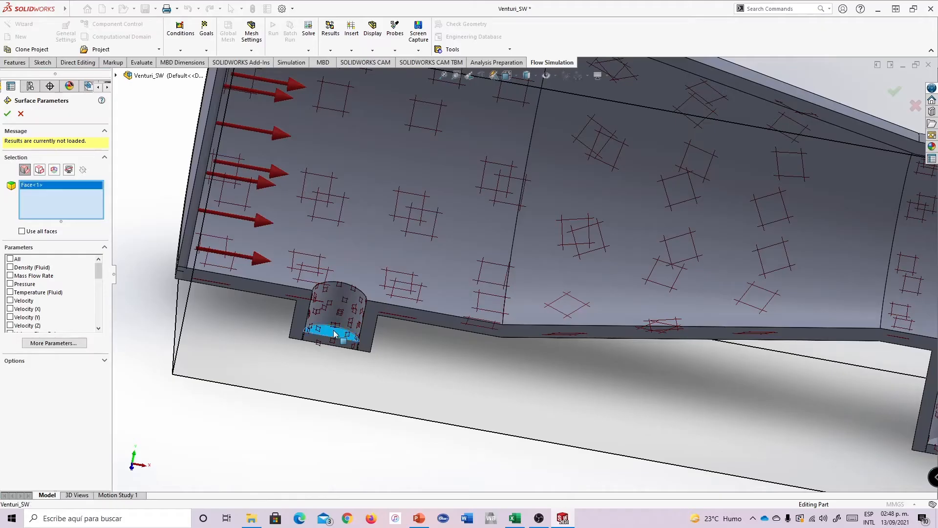
scroll(486, 357, up, 4)
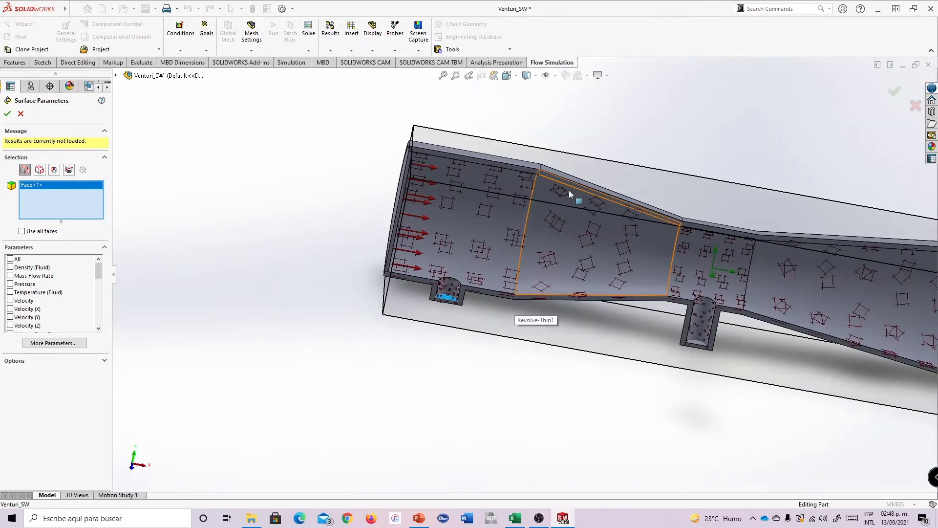
scroll(481, 137, down, 2)
middle_drag(480, 138, 509, 136)
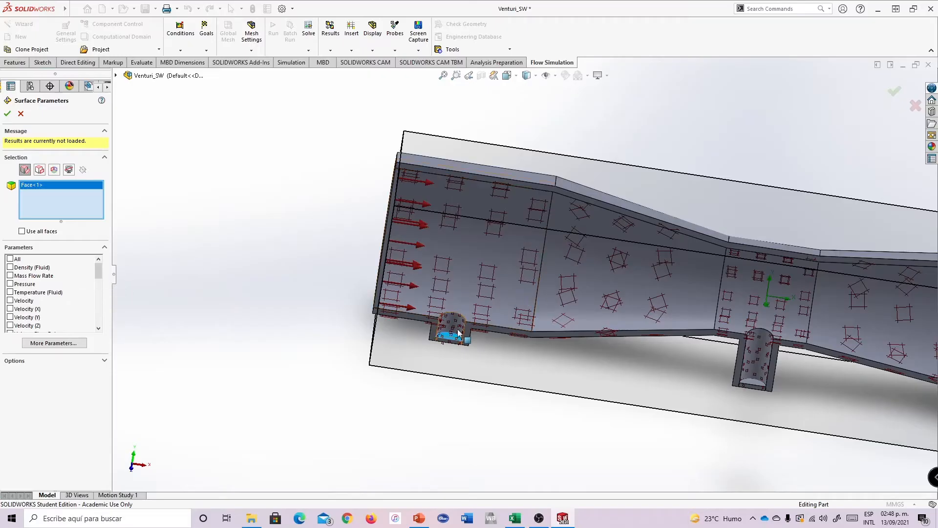
scroll(461, 341, down, 8)
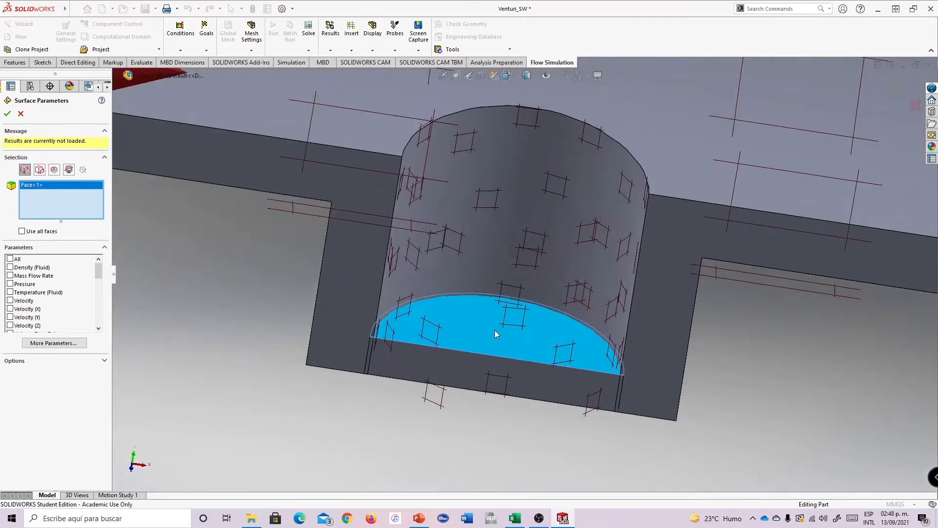
scroll(532, 322, up, 3)
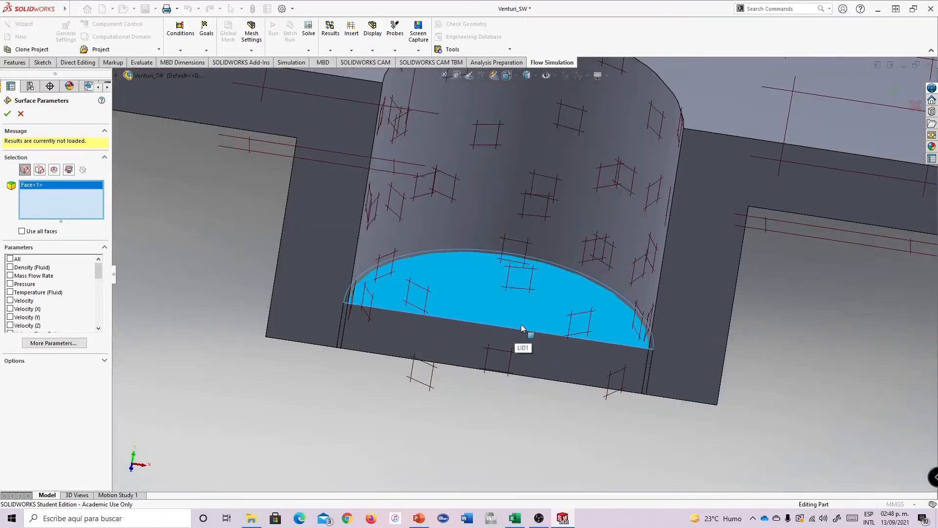
click(10, 285)
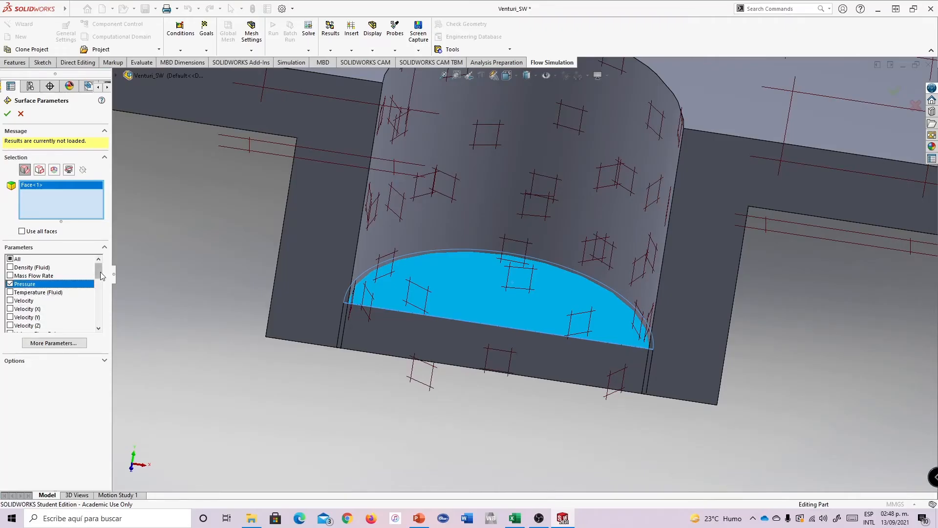
click(8, 117)
Rename the inlet tap's surface parameters result as Pressure A
scroll(721, 222, up, 5)
scroll(721, 223, down, 2)
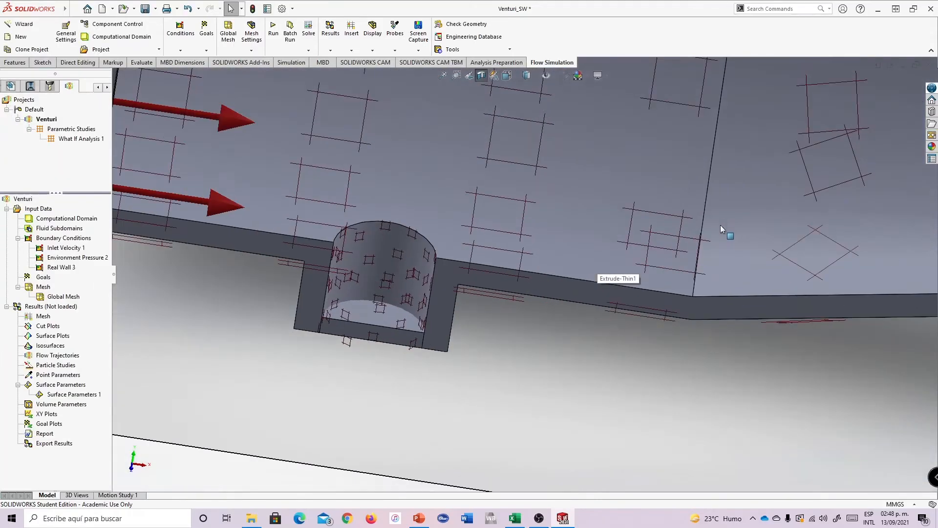
scroll(720, 221, up, 8)
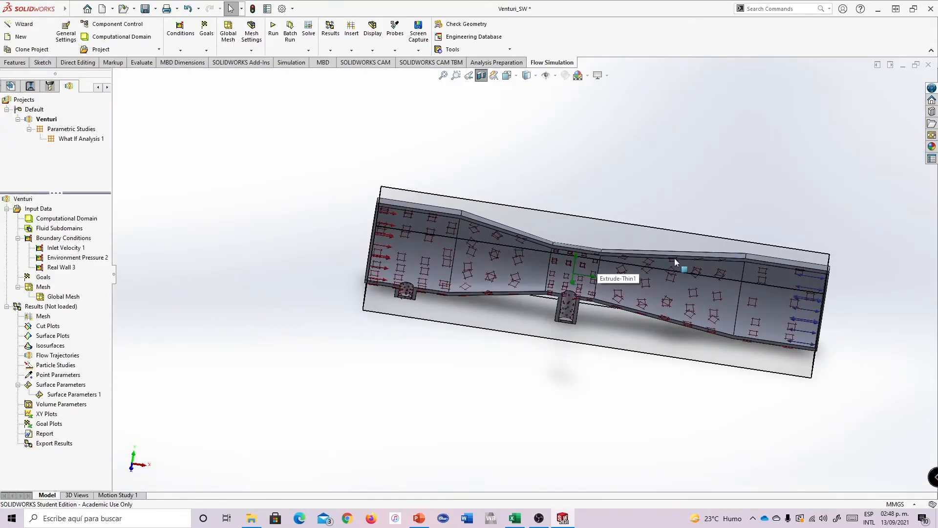
scroll(694, 247, down, 3)
click(57, 395)
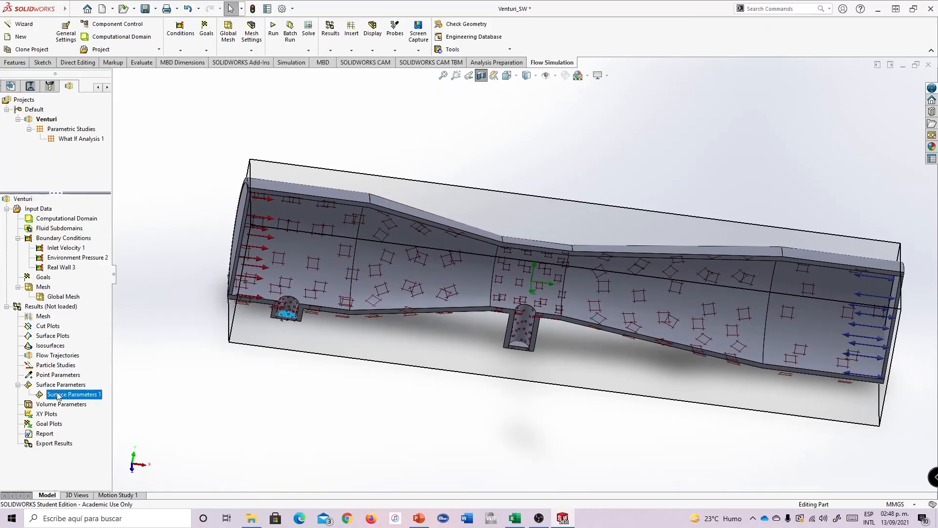
double_click(58, 395)
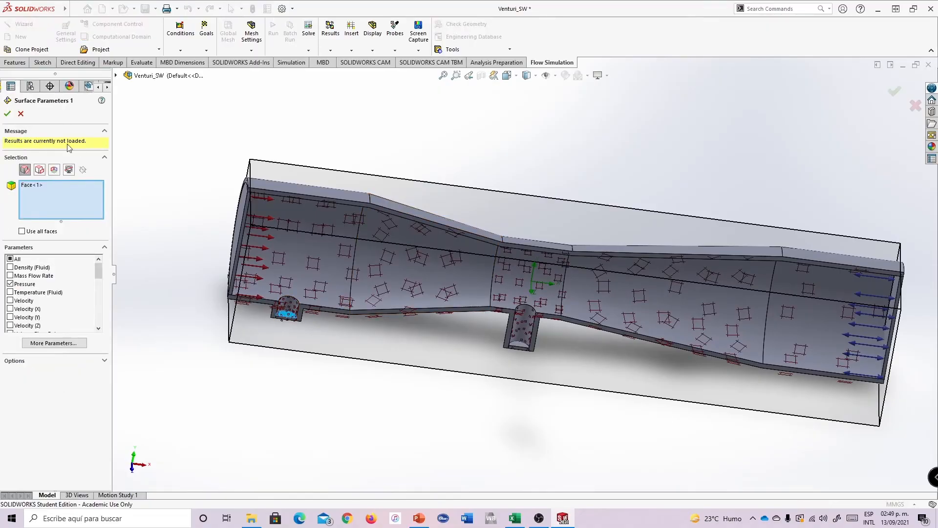
click(8, 114)
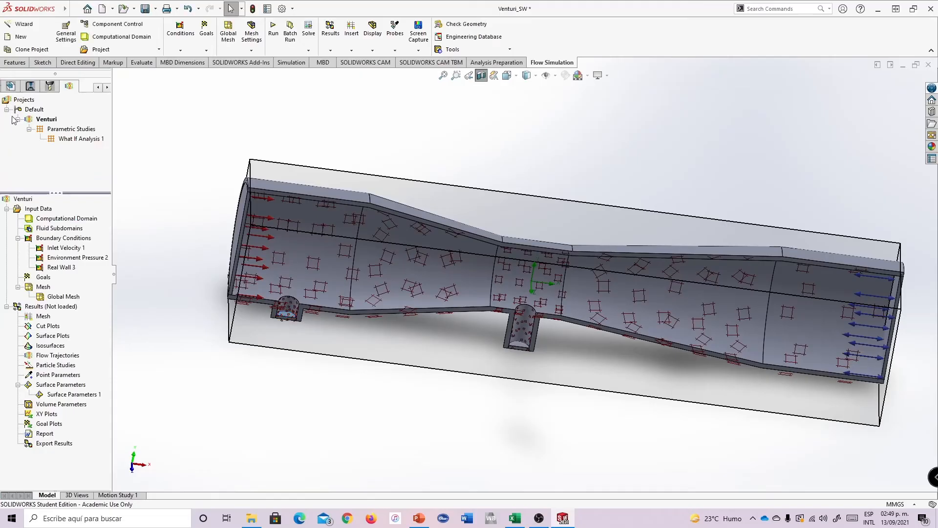
click(58, 395)
click(62, 395)
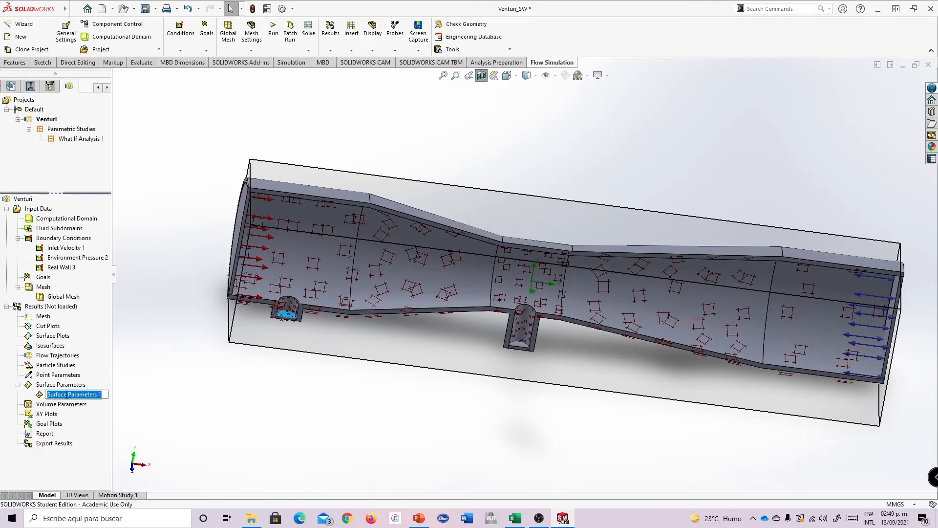
text(Pressure A)
key(Return)
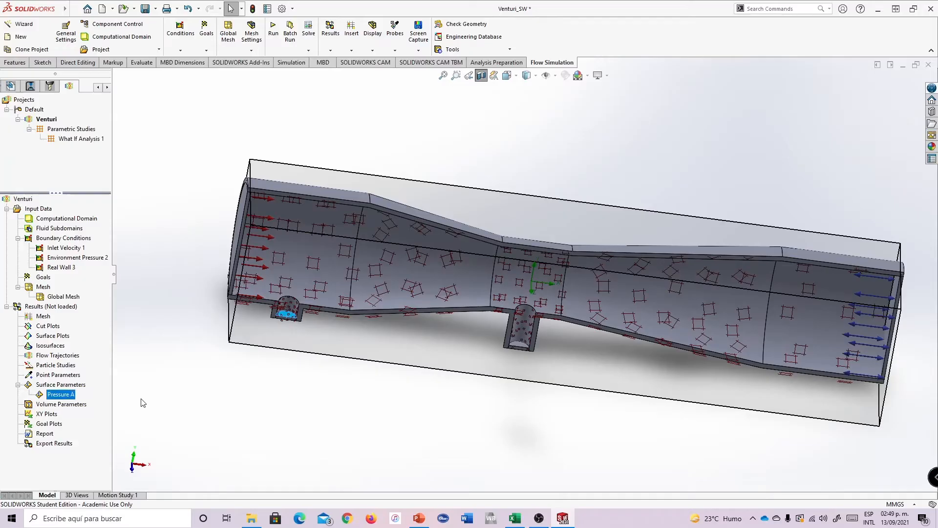
Insert a second surface parameters result for Pressure, replacing the preselected face with the inner lid face of the throat tap
right_click(48, 386)
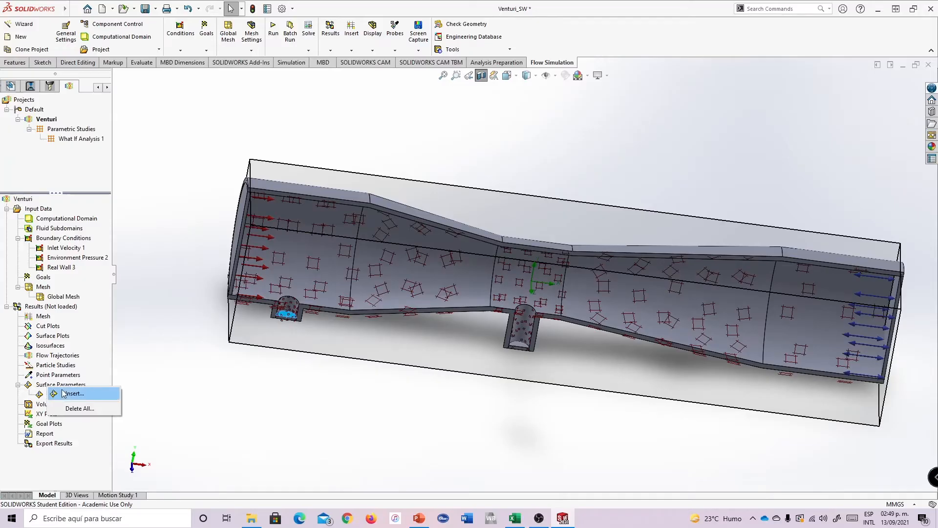
click(64, 394)
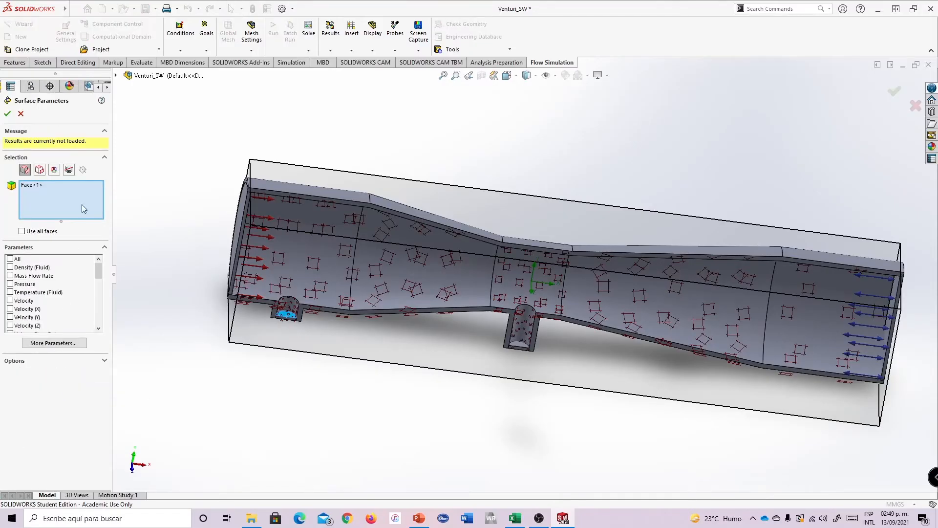
right_click(58, 194)
click(93, 203)
scroll(513, 341, down, 6)
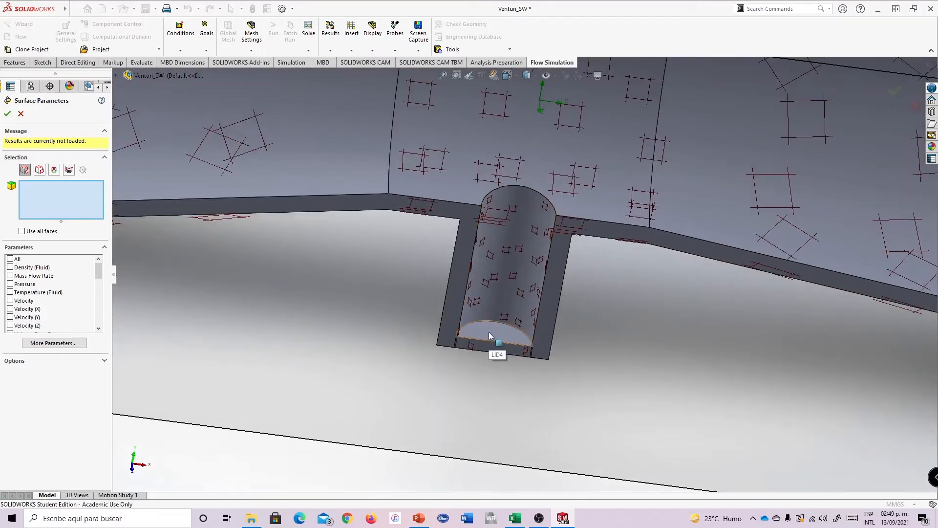
click(501, 334)
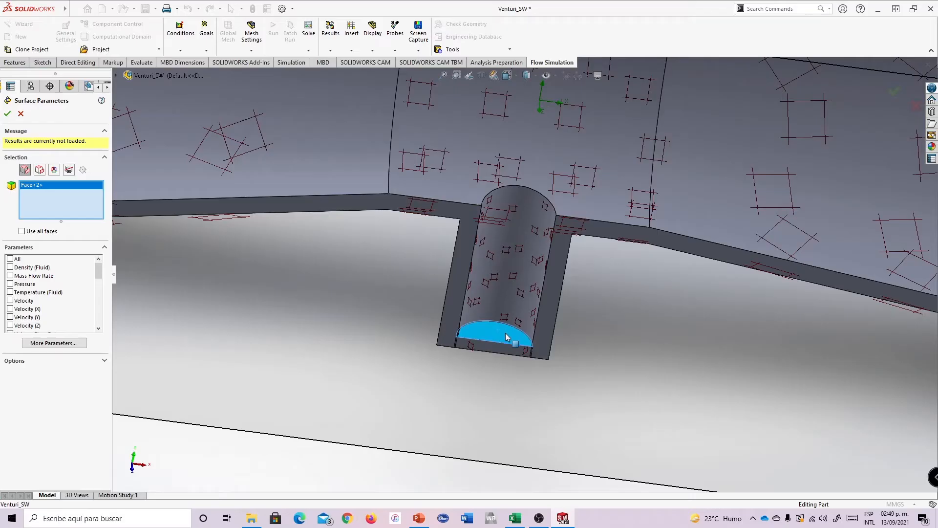
scroll(507, 336, down, 4)
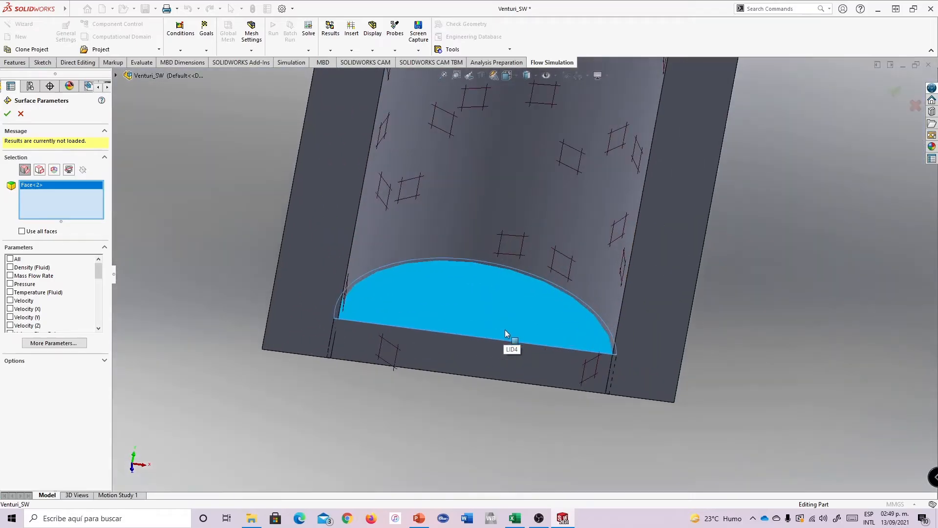
scroll(507, 337, up, 10)
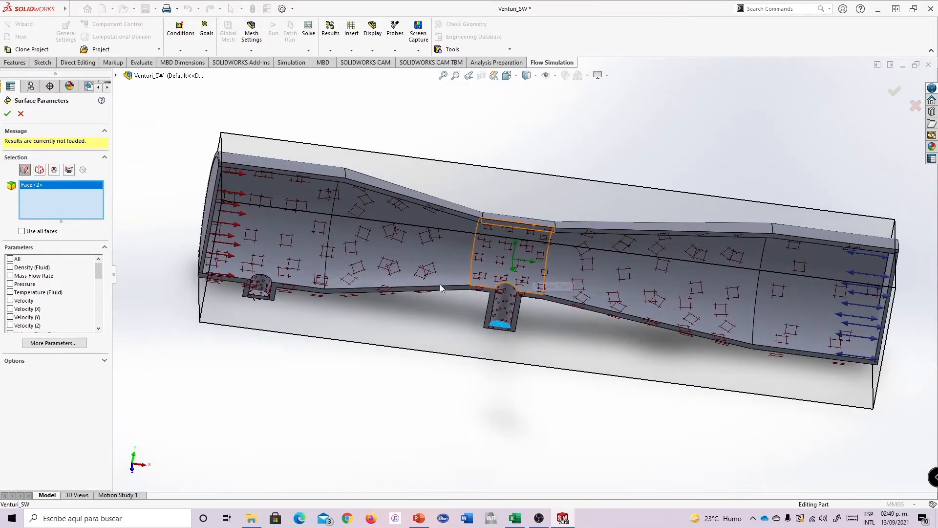
click(10, 284)
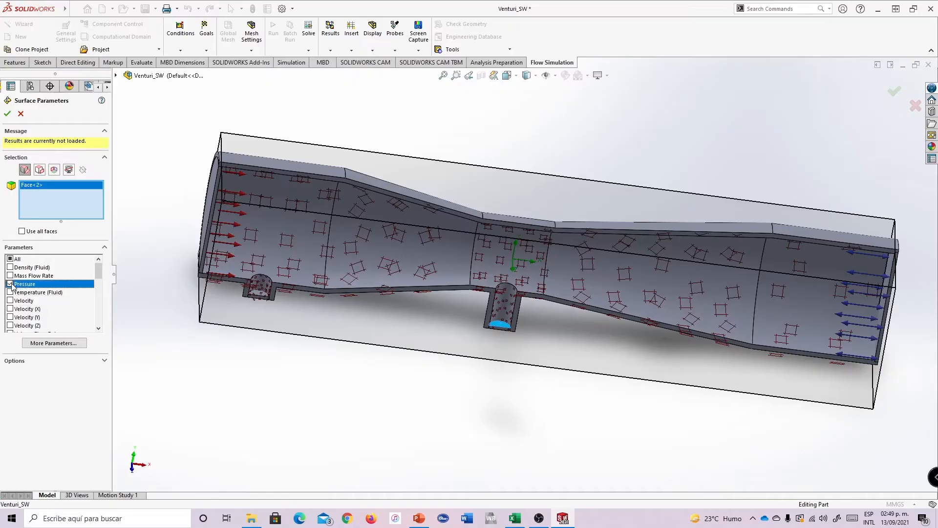
click(8, 114)
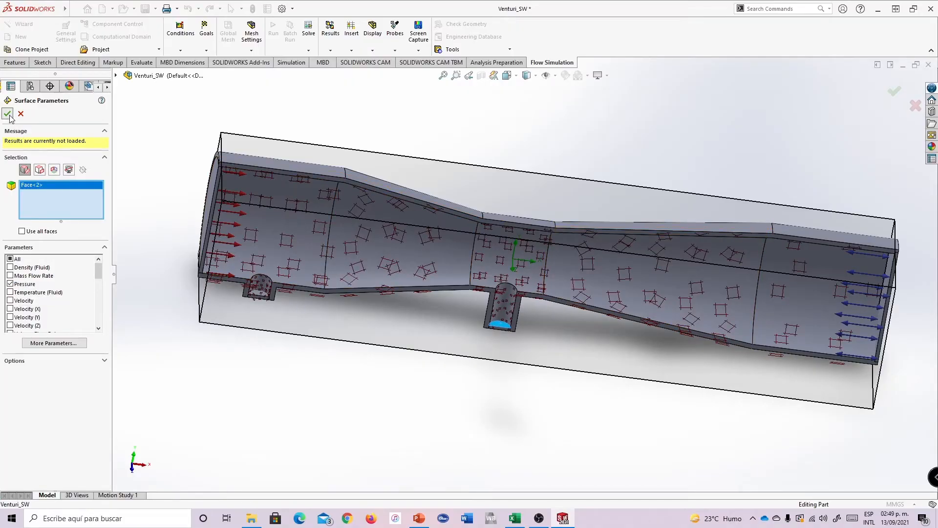
Accept the throat tap's surface parameters and rename the result as Pressure B
click(69, 404)
click(62, 404)
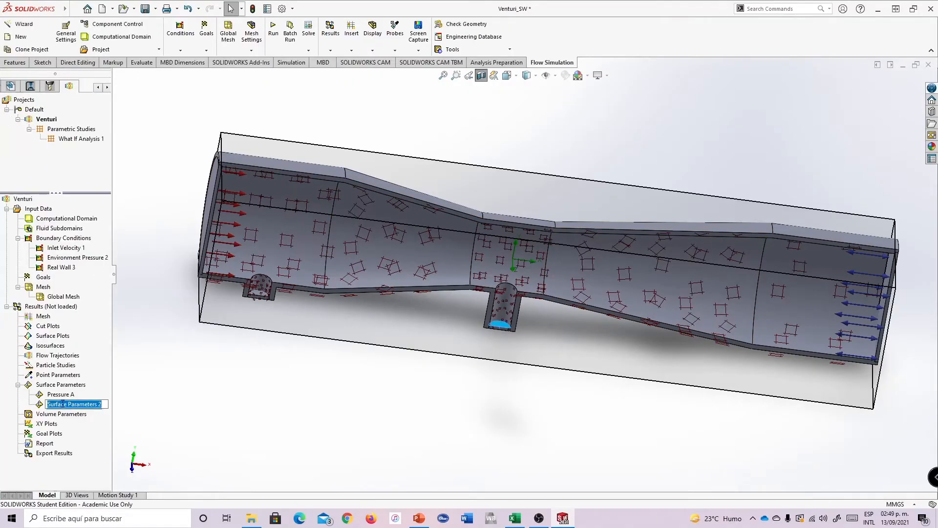
text(Pressure)
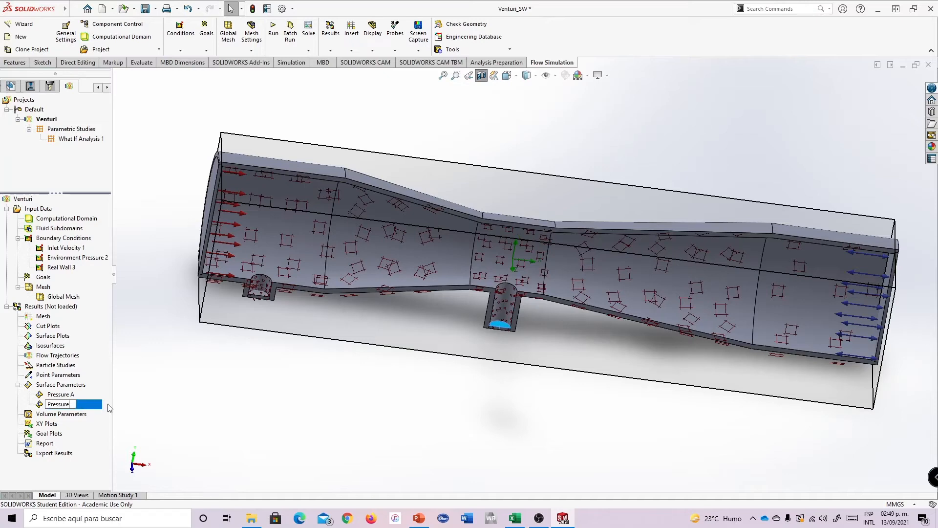
key(Return)
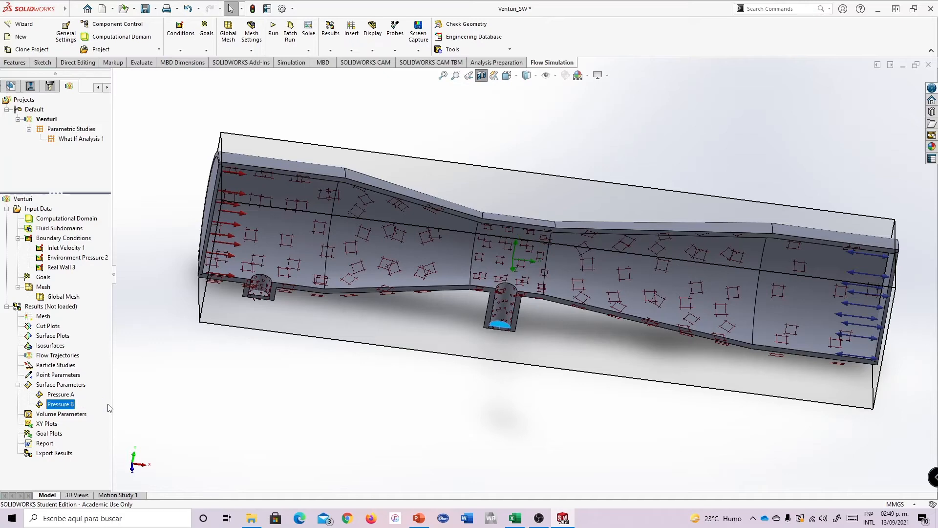
Insert a third surface parameters result with Volume Flow Rate as the parameter
right_click(51, 389)
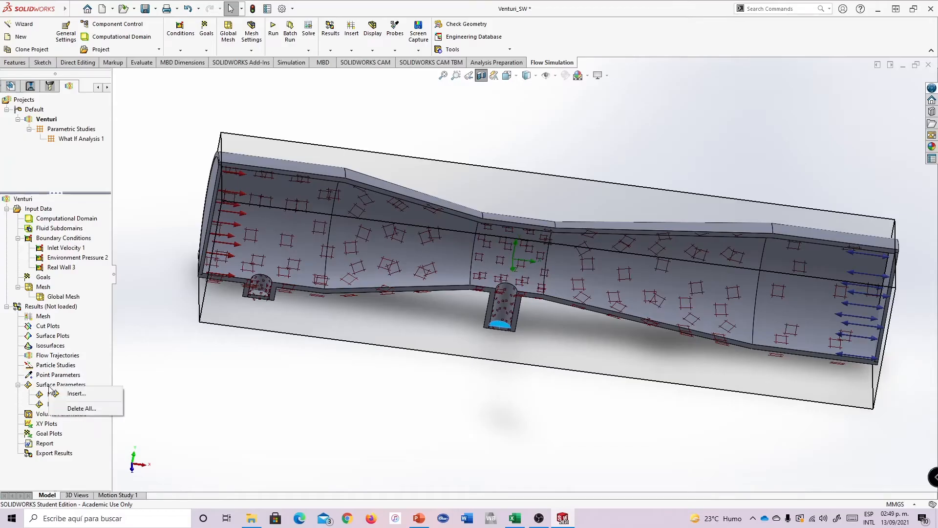
click(76, 393)
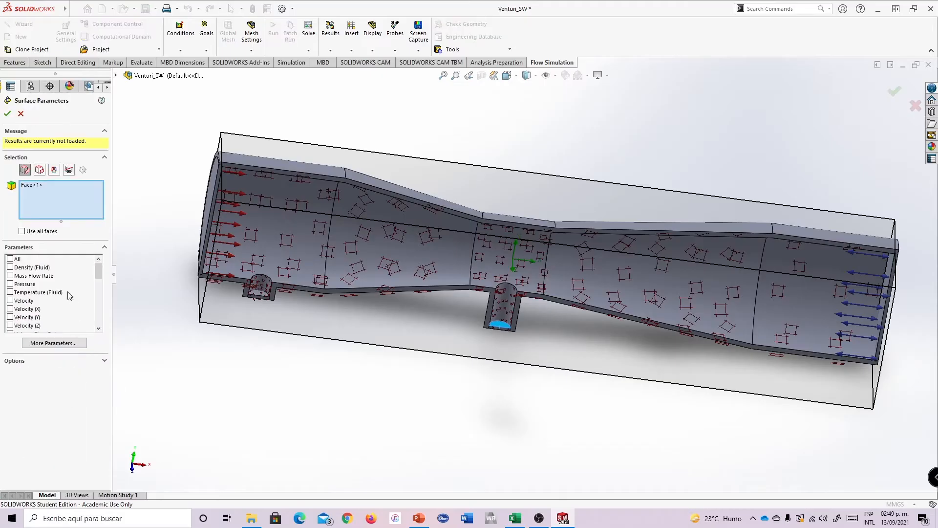
scroll(78, 293, down, 2)
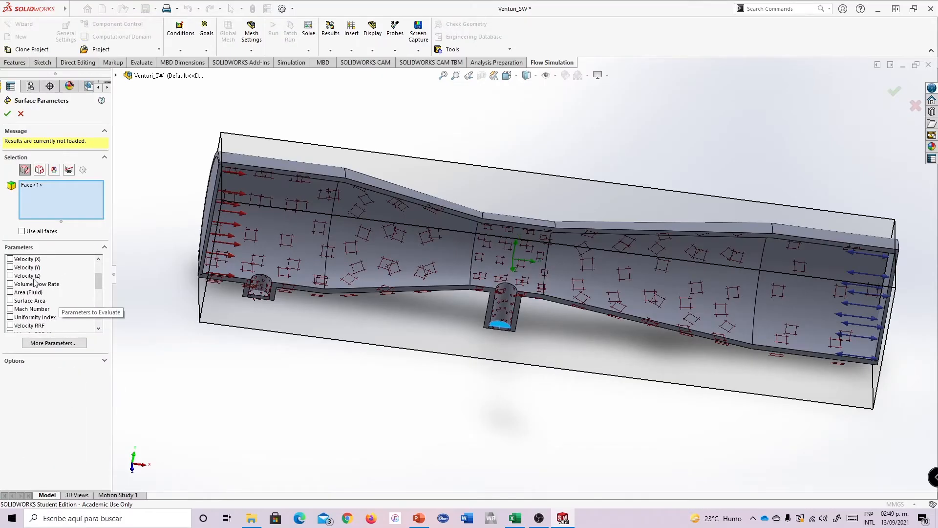
click(10, 284)
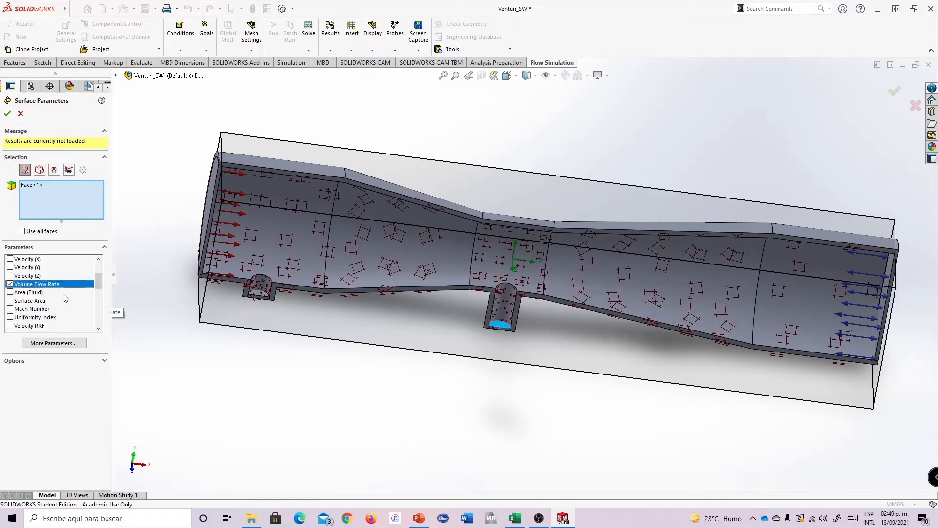
Replace the preselected face with the inner face of the inlet lid and accept the volume flow rate definition
mouse_move(343, 135)
middle_down()
mouse_move(344, 168)
mouse_move(360, 137)
middle_up()
right_click(60, 198)
click(78, 200)
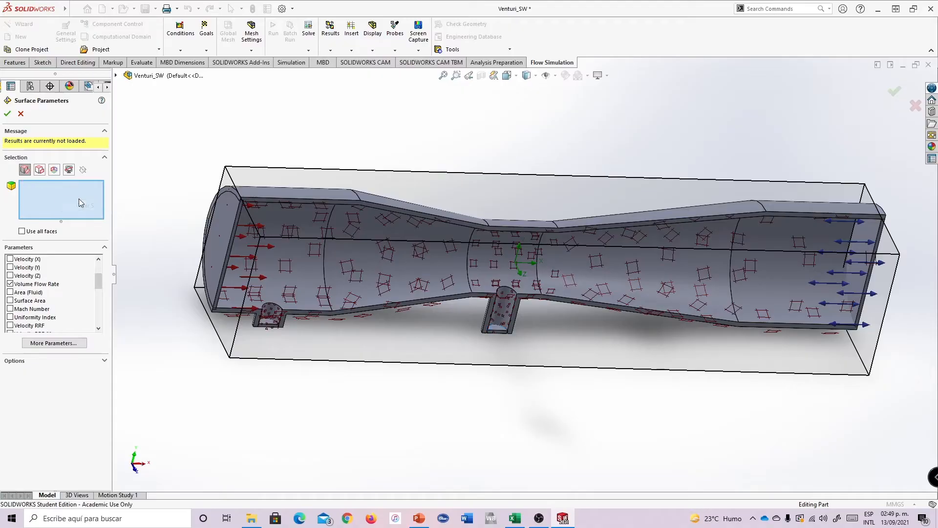
middle_drag(234, 242, 234, 219)
click(234, 218)
middle_drag(350, 128, 381, 141)
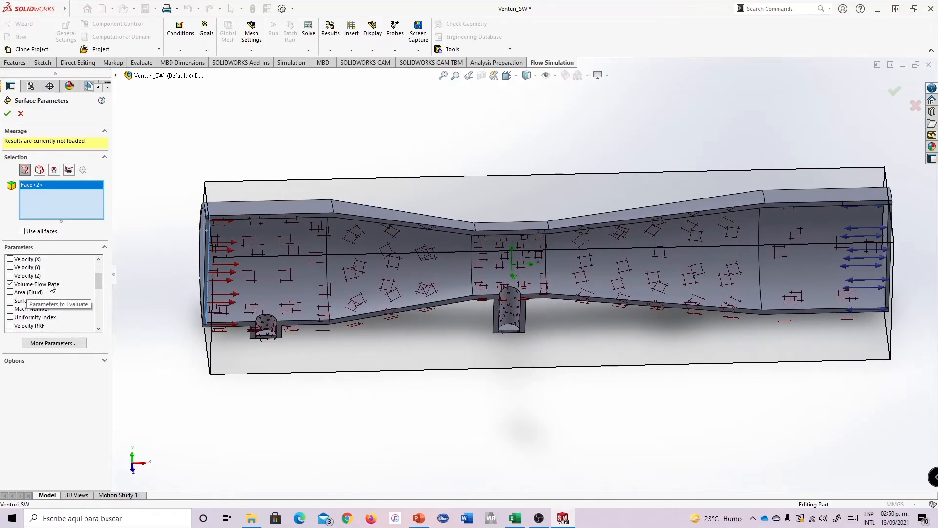
scroll(99, 285, up, 1)
drag(99, 285, 102, 275)
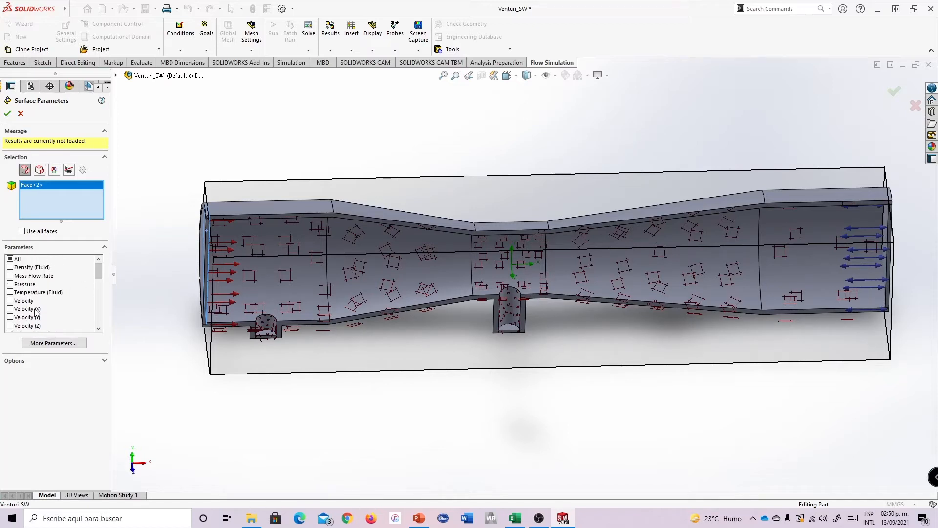
drag(98, 272, 99, 280)
middle_drag(256, 184, 274, 165)
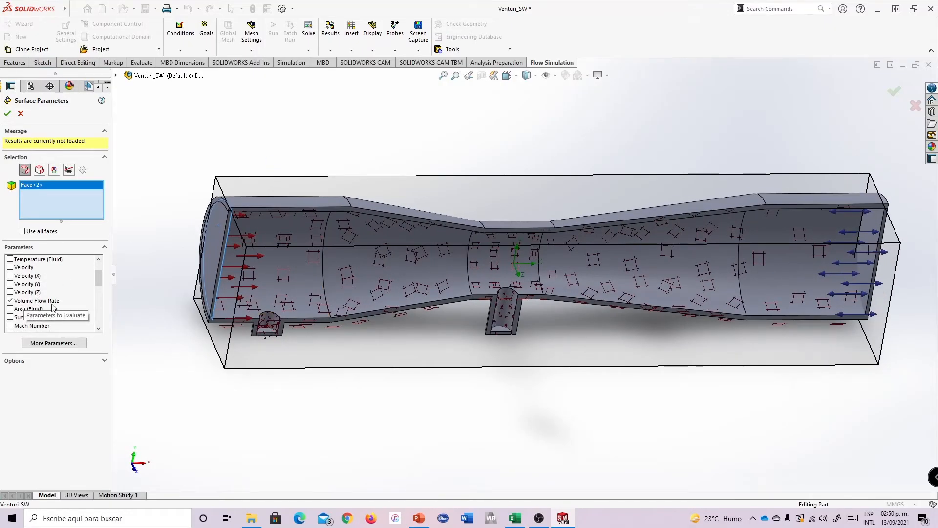
middle_drag(172, 165, 158, 164)
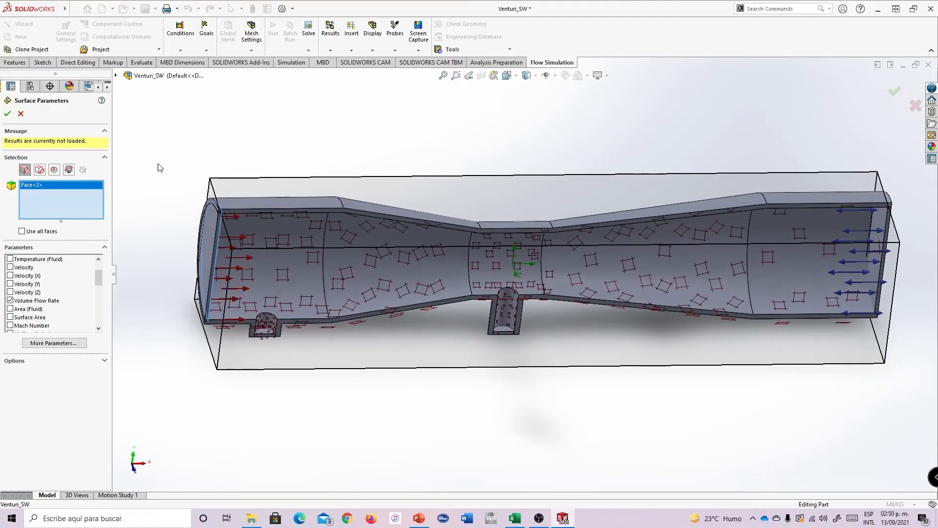
click(7, 114)
Rename the inlet's surface parameters result as Vol Flow Rate
click(61, 415)
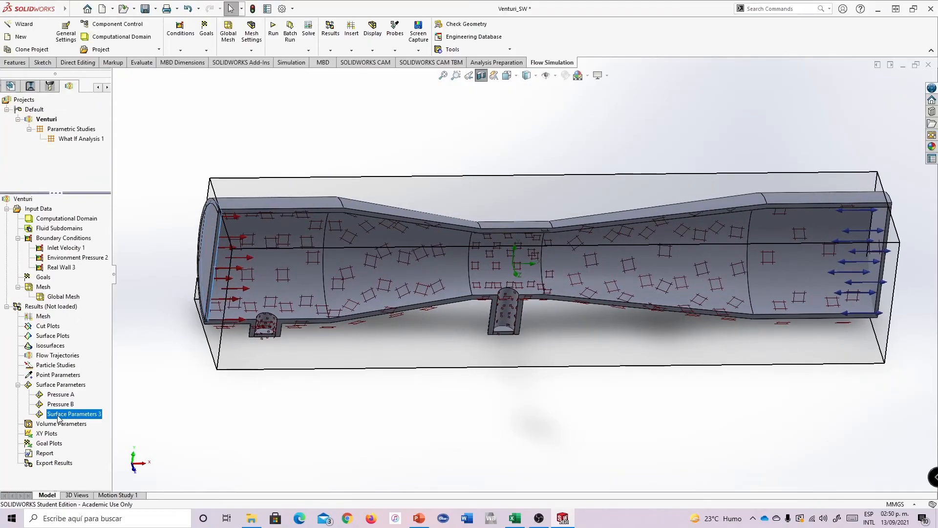
click(88, 415)
text(Volume)
key(BackSpace)
key(BackSpace)
text(Flow Rate)
key(Return)
Open What If Analysis 1 and add Pressure A, Pressure B and Vol Flow Rate as output parameters
double_click(75, 140)
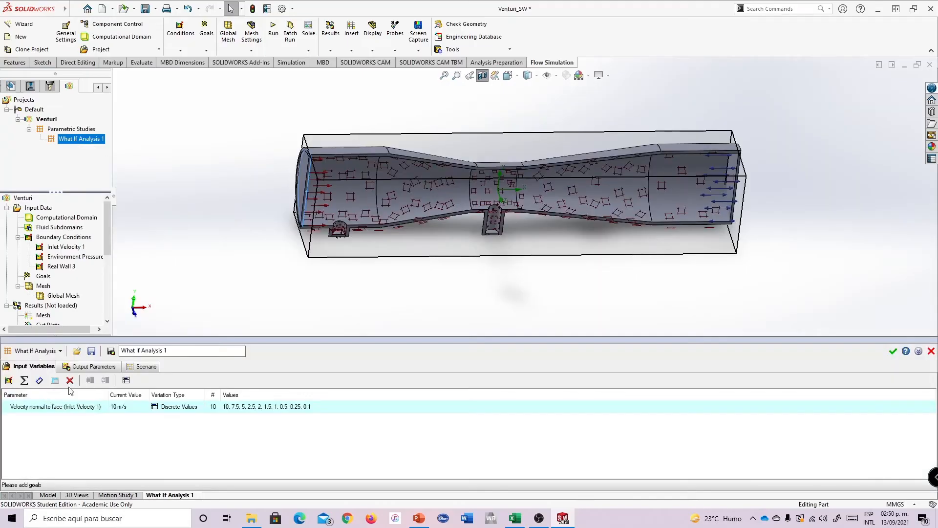
click(88, 366)
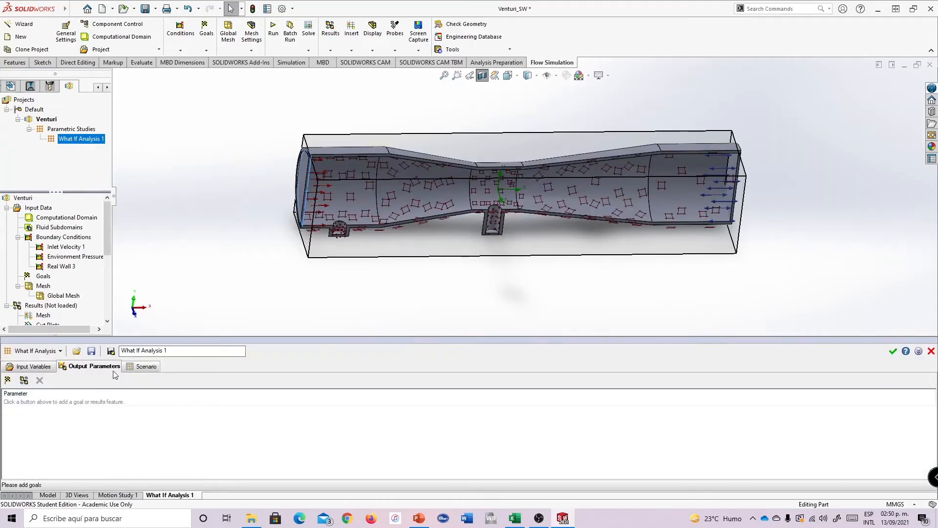
click(23, 380)
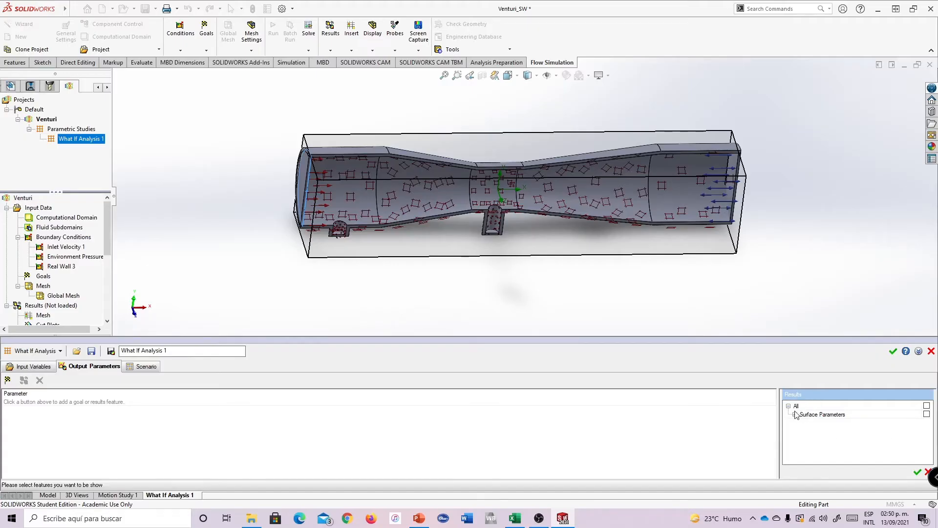
click(794, 414)
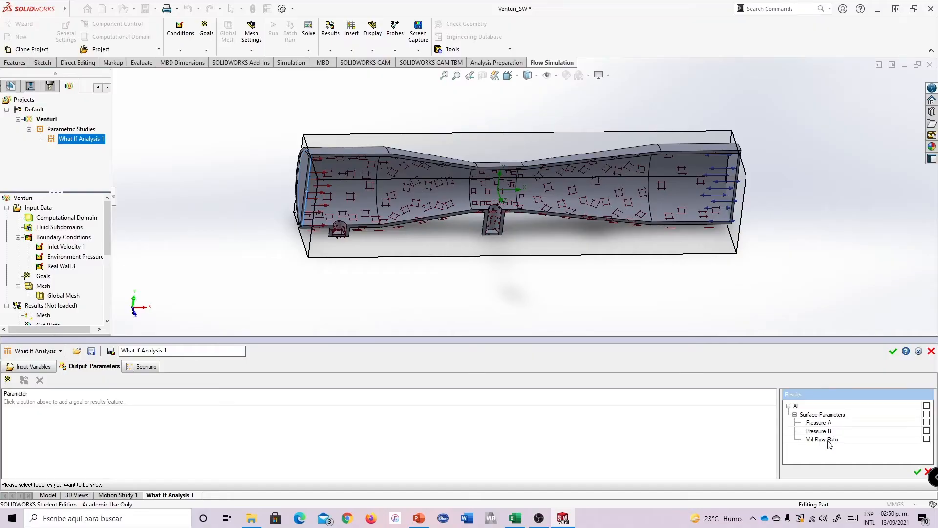
click(927, 422)
click(927, 430)
click(927, 439)
click(917, 472)
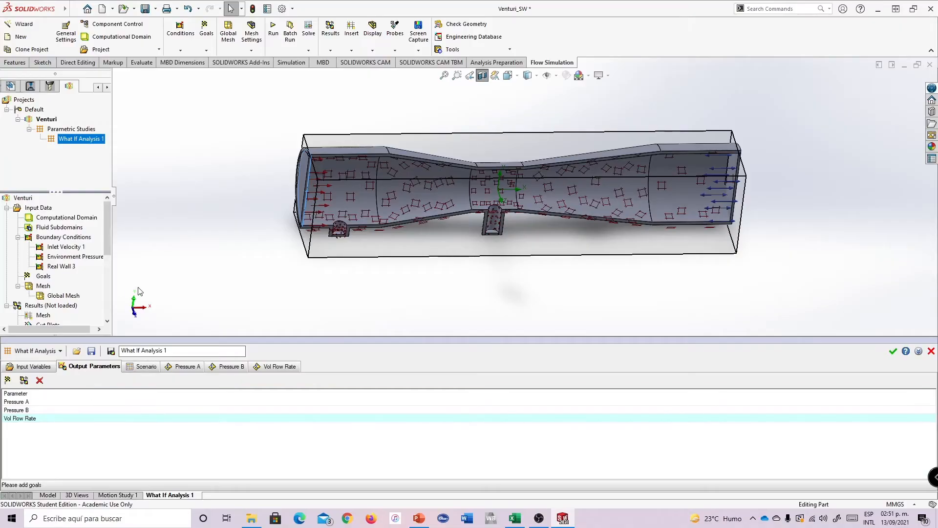
Review which faces the inlet velocity, environment pressure and real wall boundary conditions are applied to
mouse_move(107, 239)
mouse_down()
mouse_move(116, 305)
mouse_move(115, 222)
mouse_up()
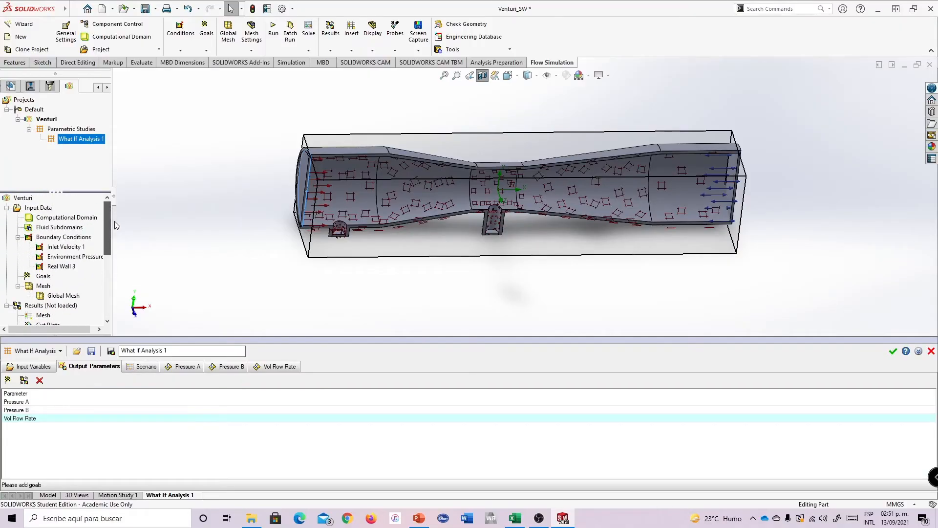
click(64, 247)
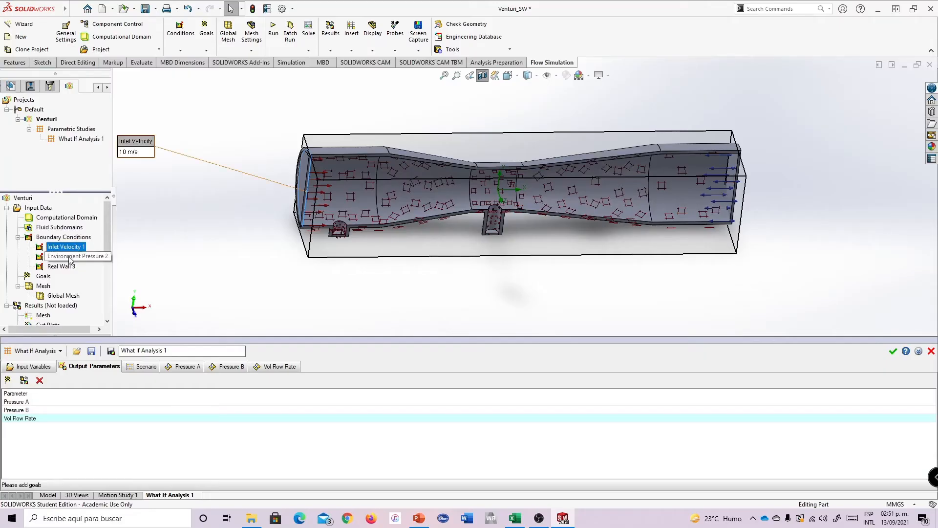
click(68, 258)
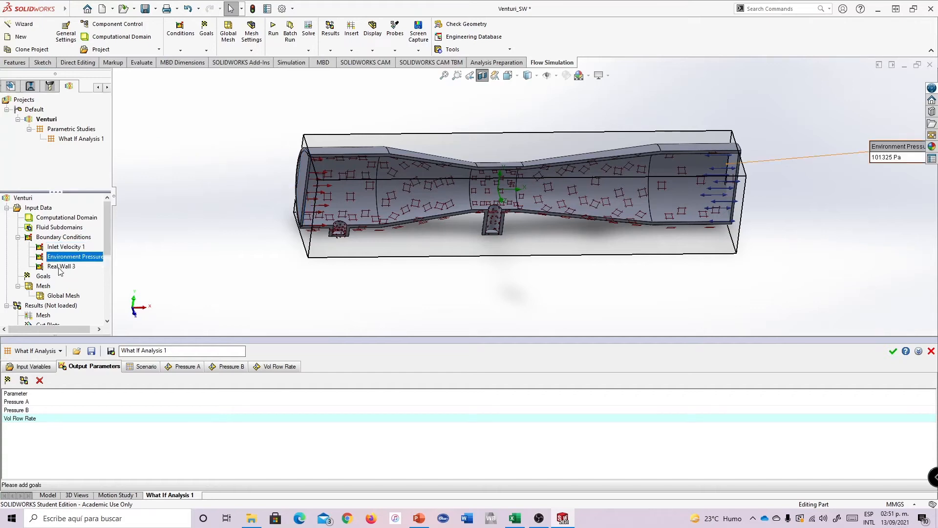
click(60, 266)
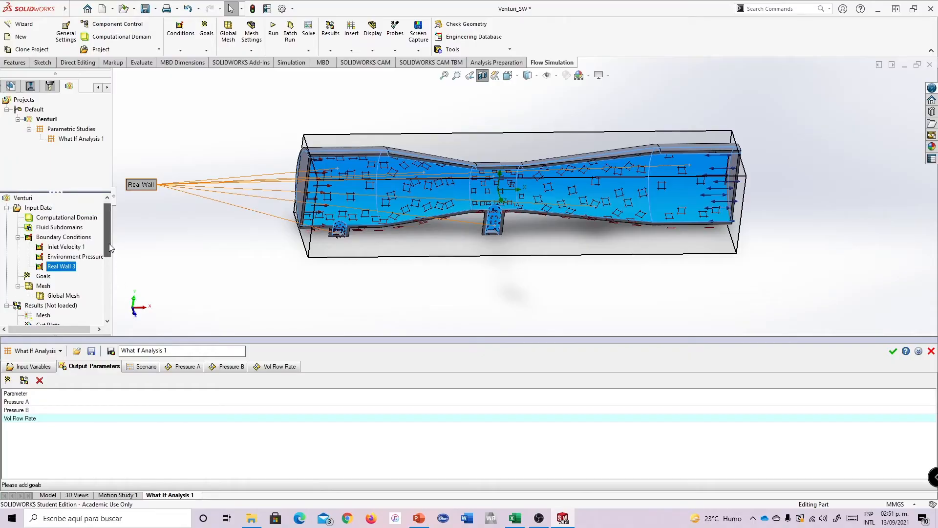
Inspect up close the faces assigned to the Pressure A, Pressure B and Vol Flow Rate surface parameters
scroll(112, 260, down, 5)
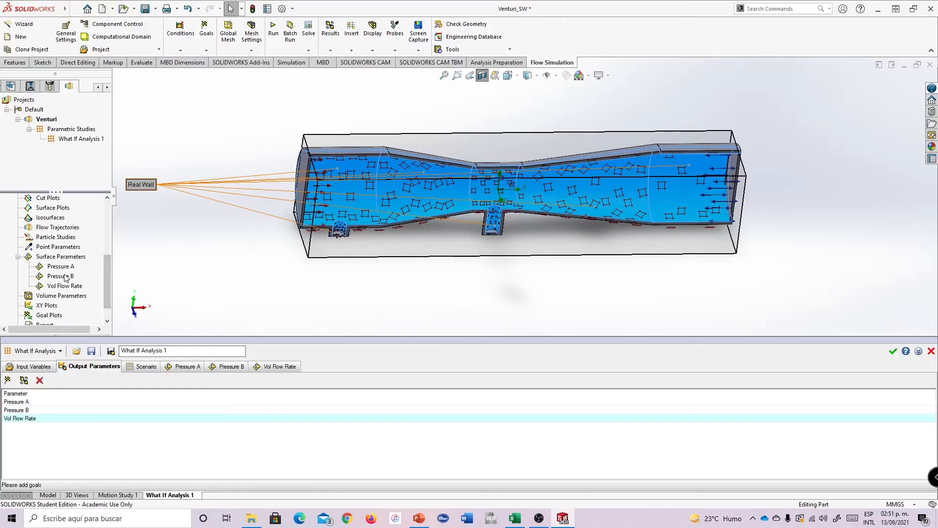
click(66, 267)
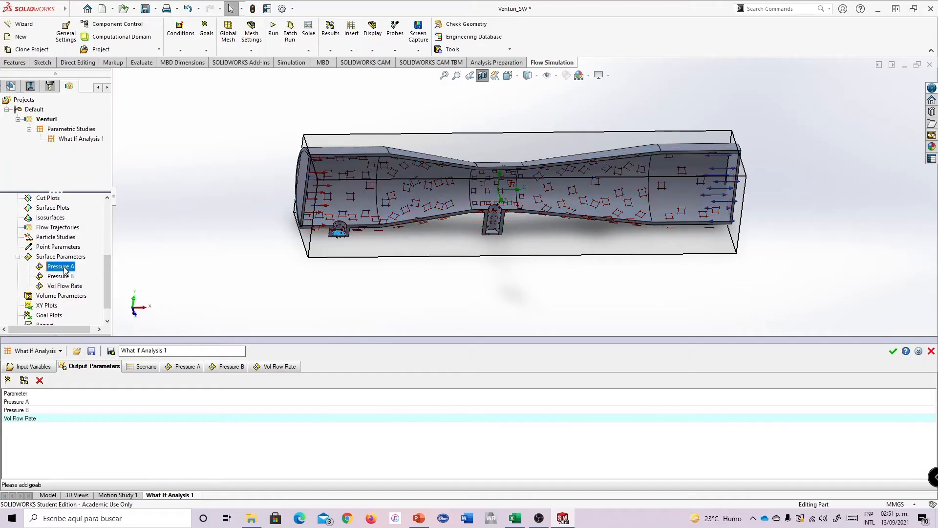
scroll(343, 232, down, 2)
scroll(344, 232, down, 4)
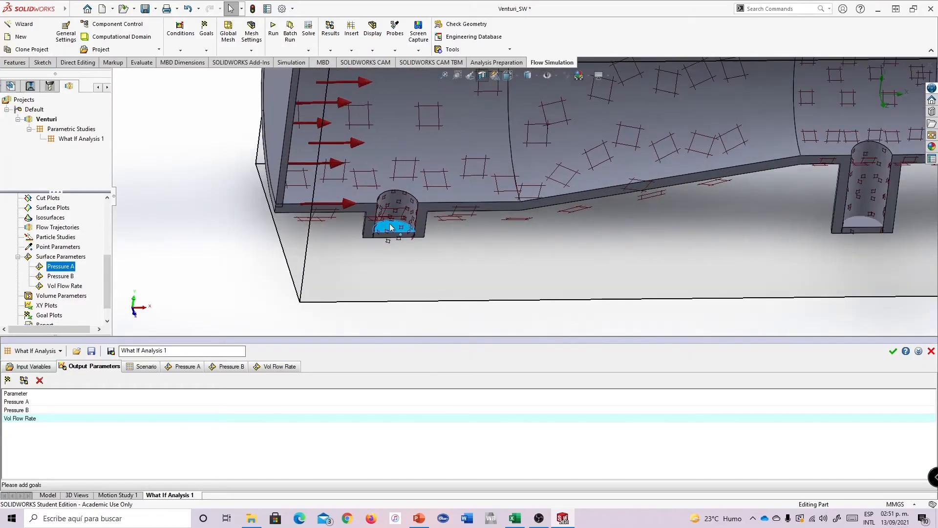
scroll(465, 223, up, 6)
scroll(693, 213, down, 3)
click(59, 276)
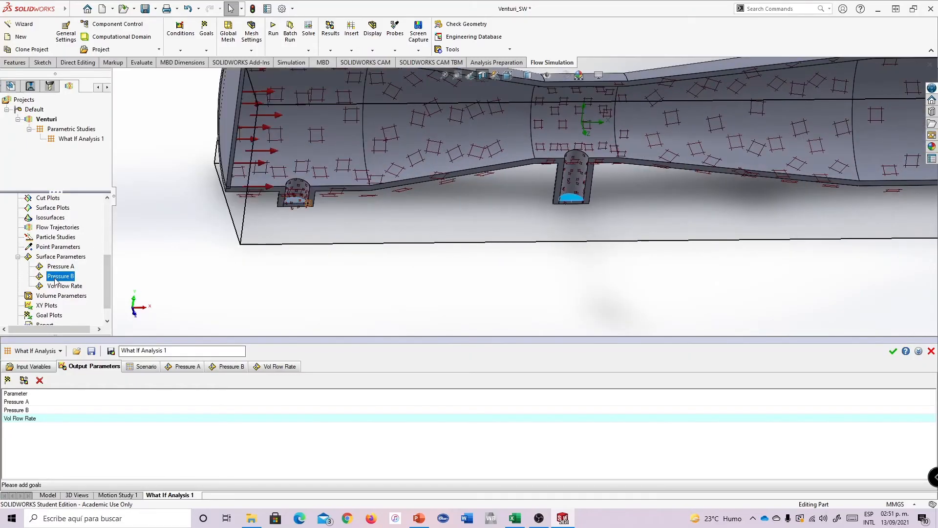
scroll(586, 186, down, 5)
scroll(546, 177, up, 5)
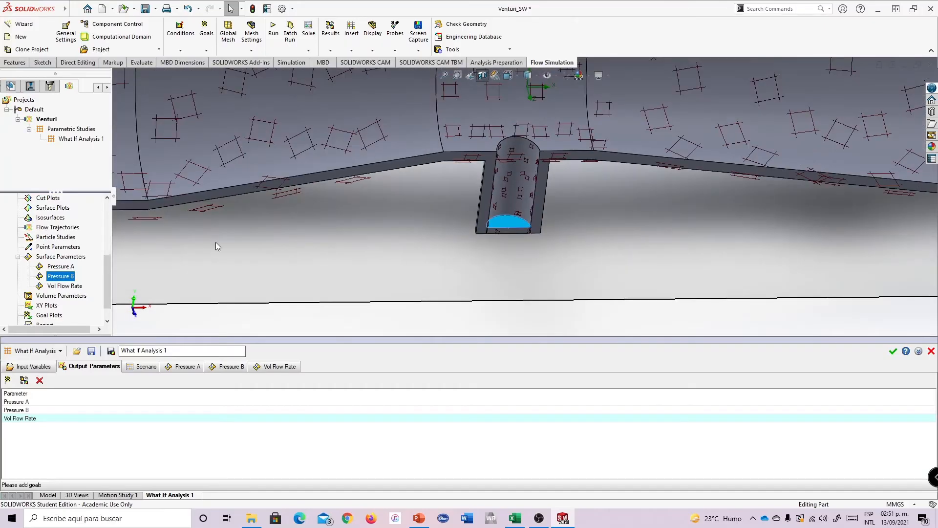
click(65, 285)
scroll(292, 193, up, 3)
scroll(373, 165, down, 6)
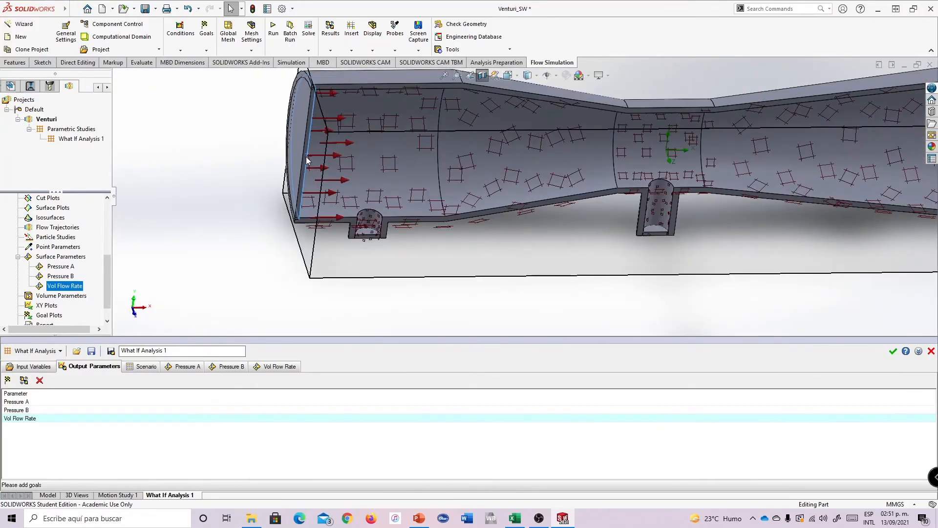
scroll(558, 180, up, 6)
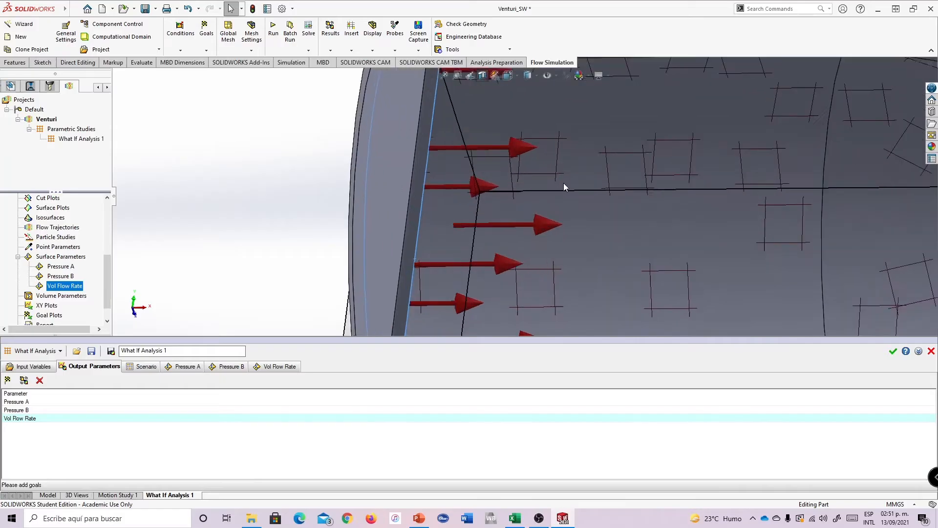
scroll(614, 192, down, 3)
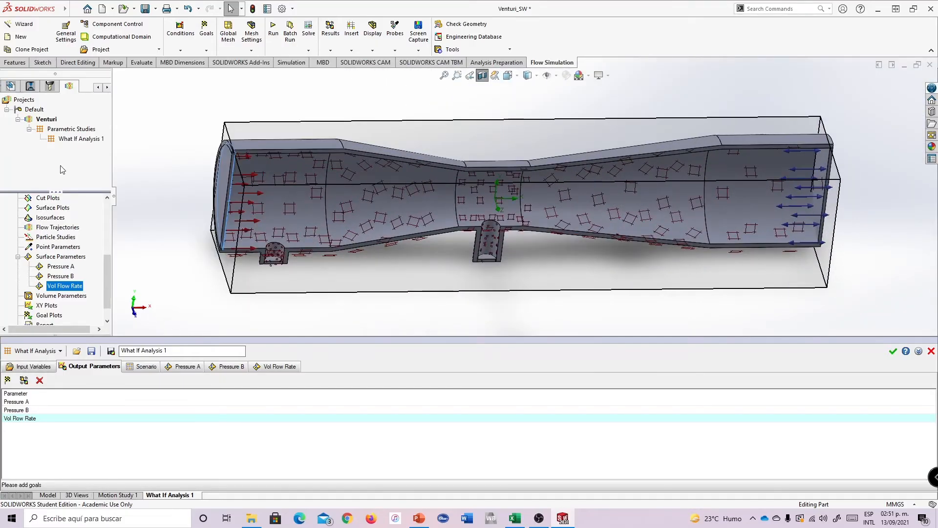
Review the What If Analysis 1 input variables and output parameters, and display its scenario of design points
click(64, 140)
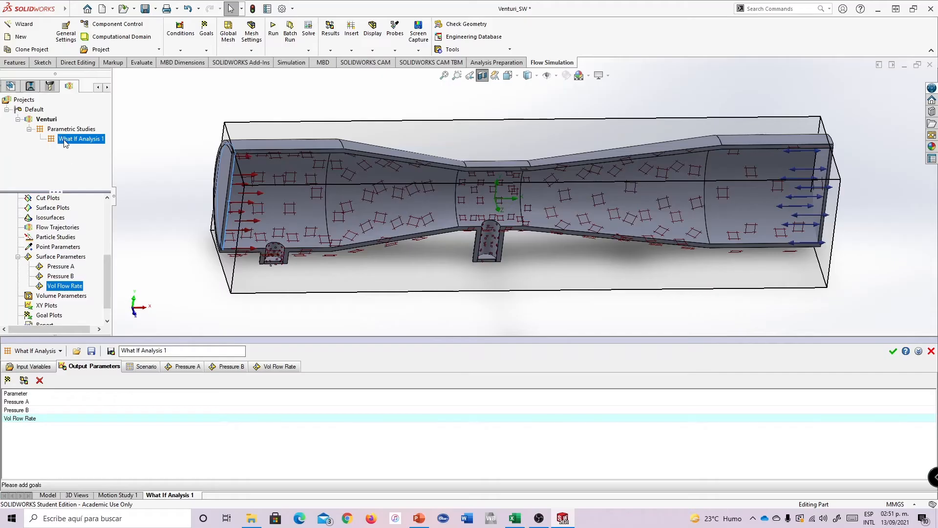
click(51, 129)
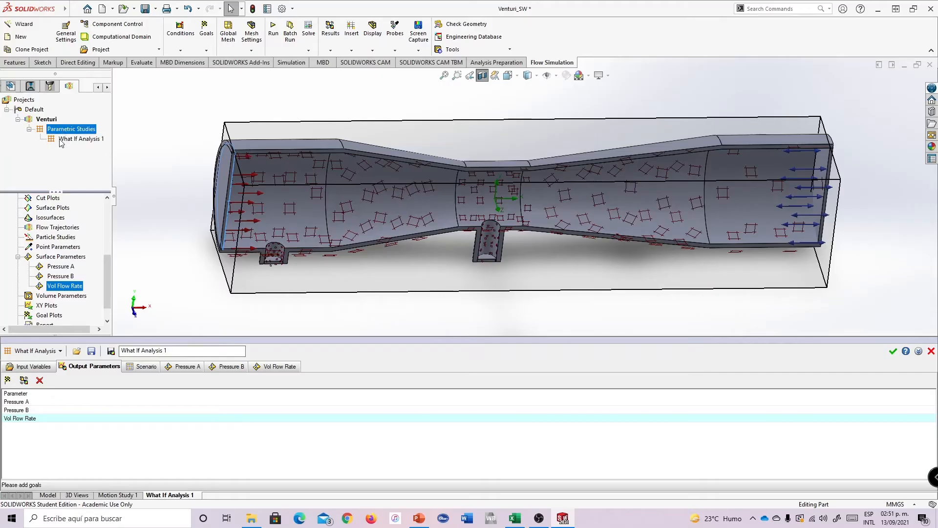
click(33, 366)
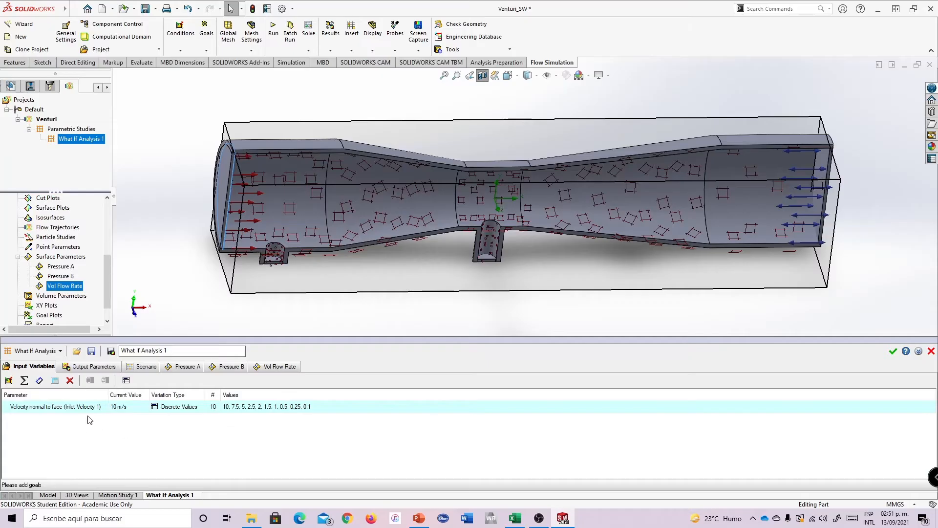
click(89, 368)
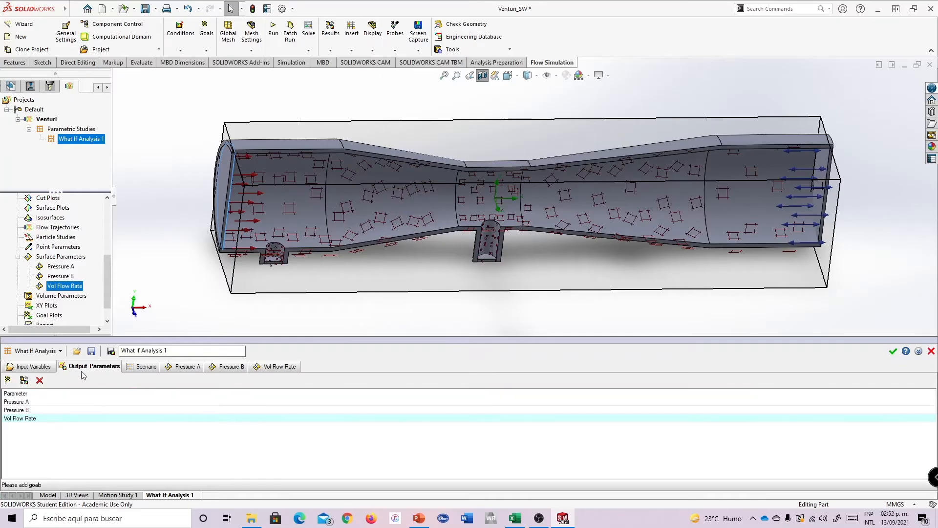
click(146, 368)
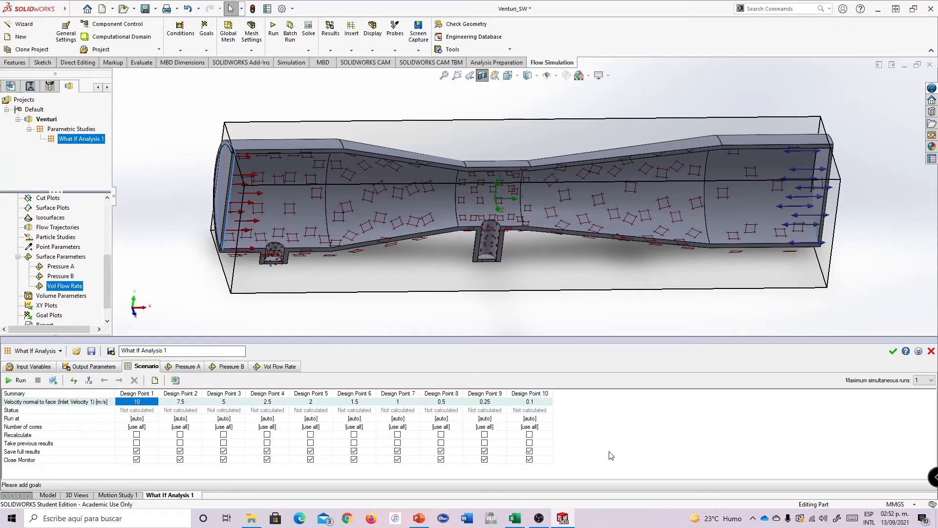
Look through the Pressure A, Pressure B and Vol Flow Rate result tables of What If Analysis 1 before solving
click(185, 367)
click(229, 367)
click(279, 367)
click(185, 370)
click(230, 368)
click(280, 368)
click(226, 368)
click(174, 372)
Run all ten design points of the What If Analysis 1 scenario and bring up the solver window
click(154, 368)
click(22, 383)
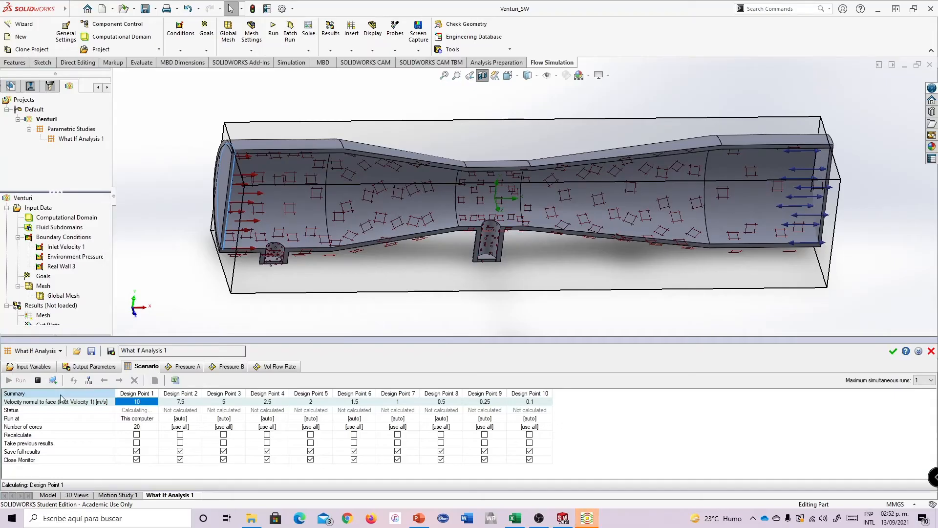
click(587, 519)
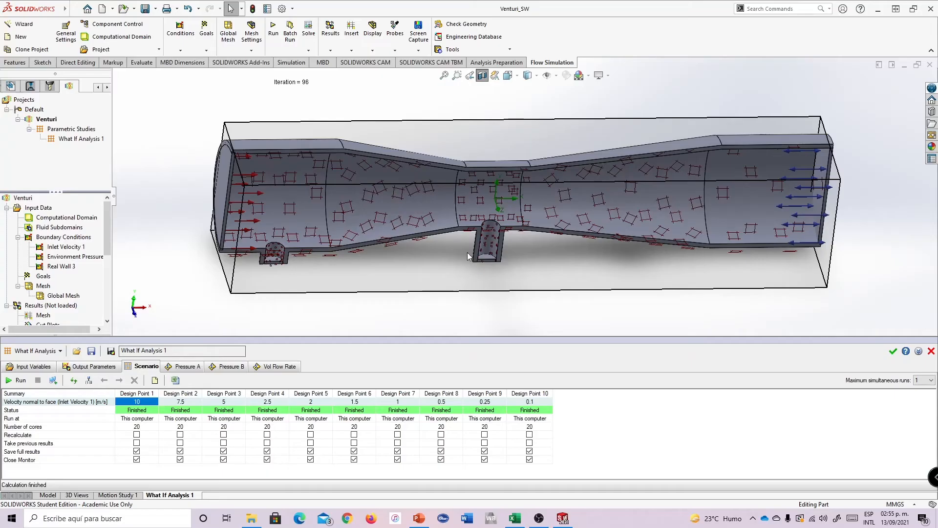
Turn off the Venturi's section view and review the Pressure A, Pressure B and Vol Flow Rate results for the design points
middle_drag(188, 233, 547, 108)
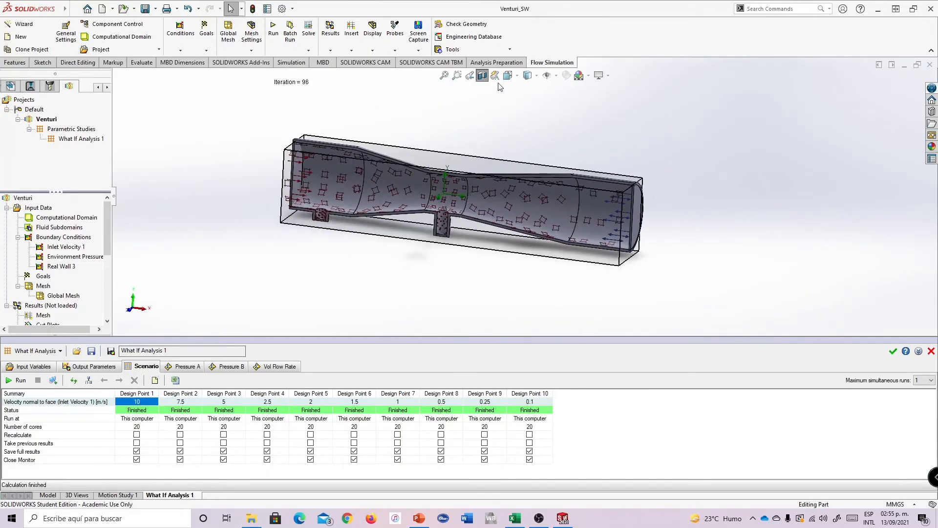
middle_drag(469, 112, 255, 315)
click(190, 367)
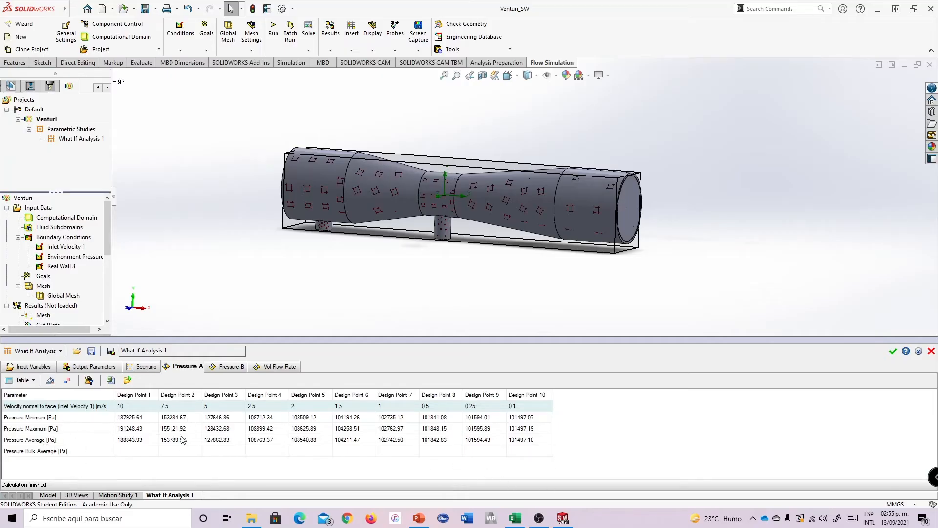
click(232, 367)
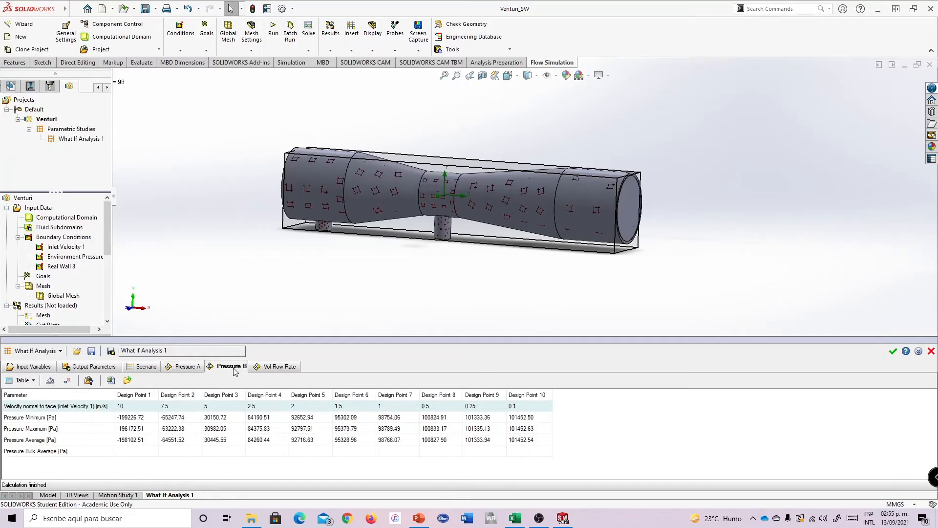
click(282, 370)
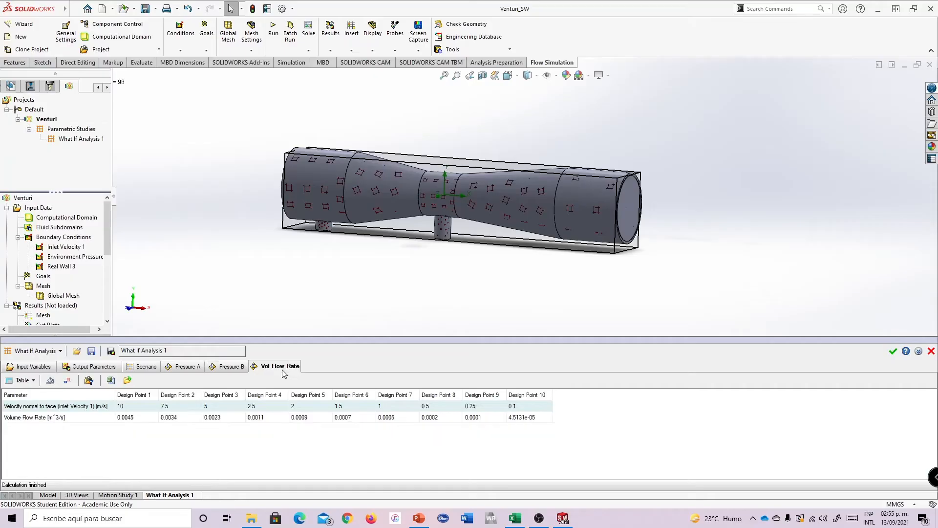
click(202, 369)
click(142, 366)
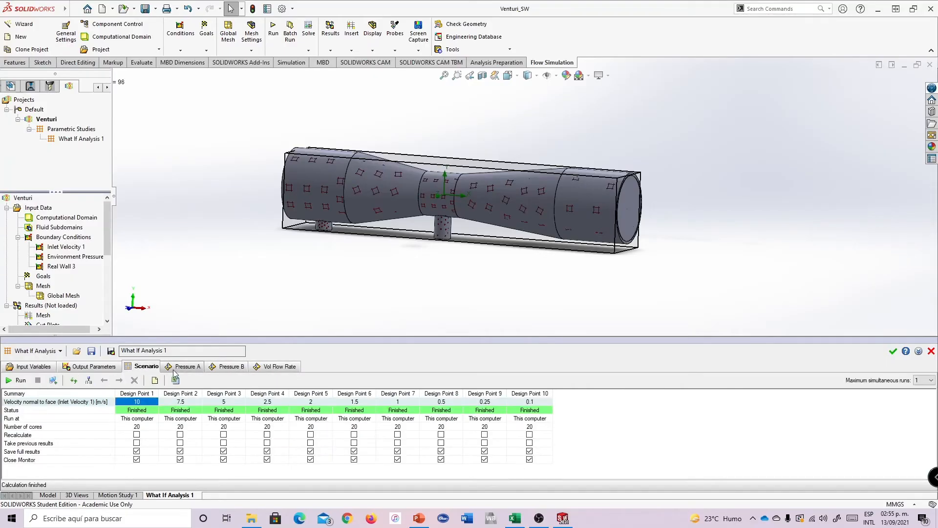
click(183, 367)
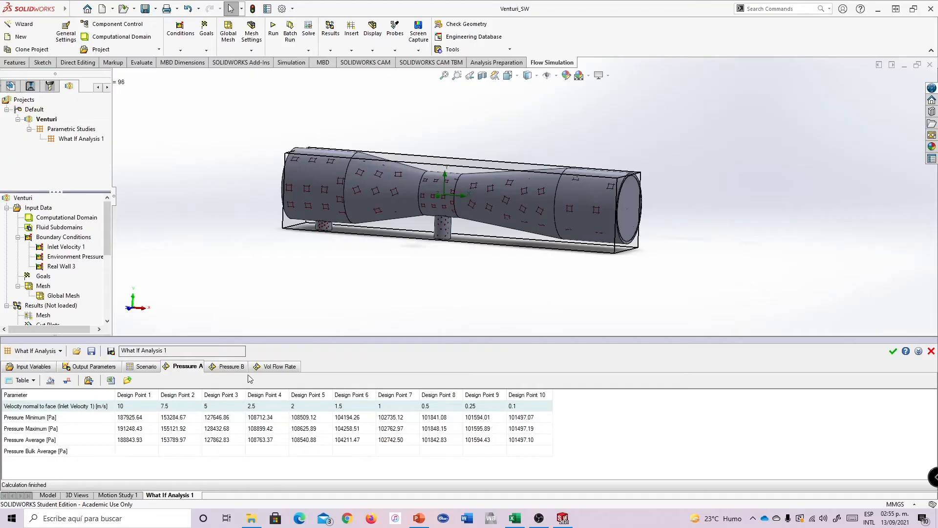
Check the copy options for the Pressure A table and compare the pressure and flow rate tables with the scenario
right_click(52, 426)
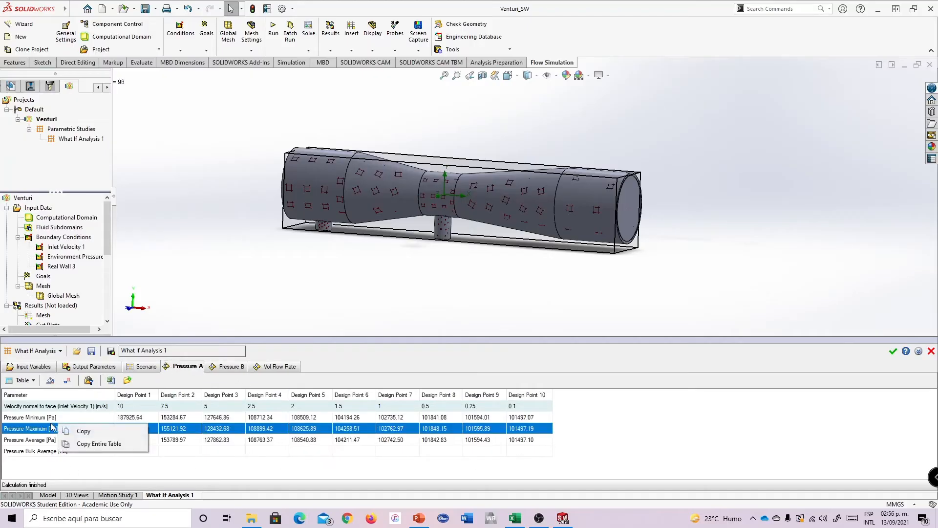
click(213, 421)
click(174, 419)
click(59, 410)
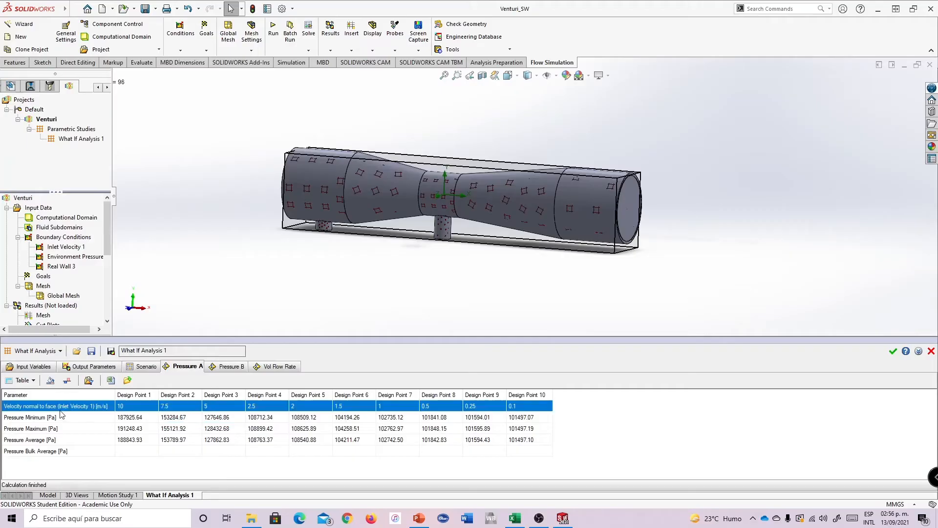
click(224, 368)
click(192, 369)
click(227, 369)
click(262, 369)
click(232, 368)
click(177, 367)
click(144, 366)
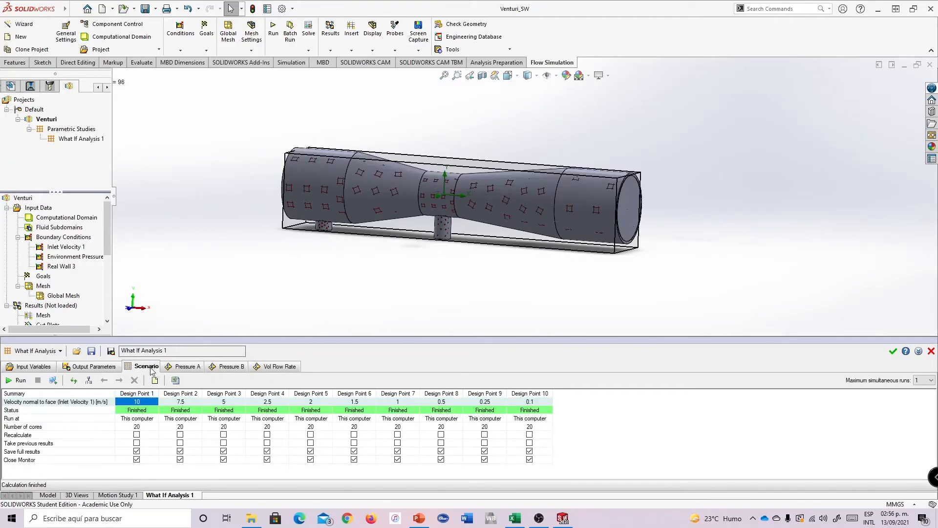
click(192, 369)
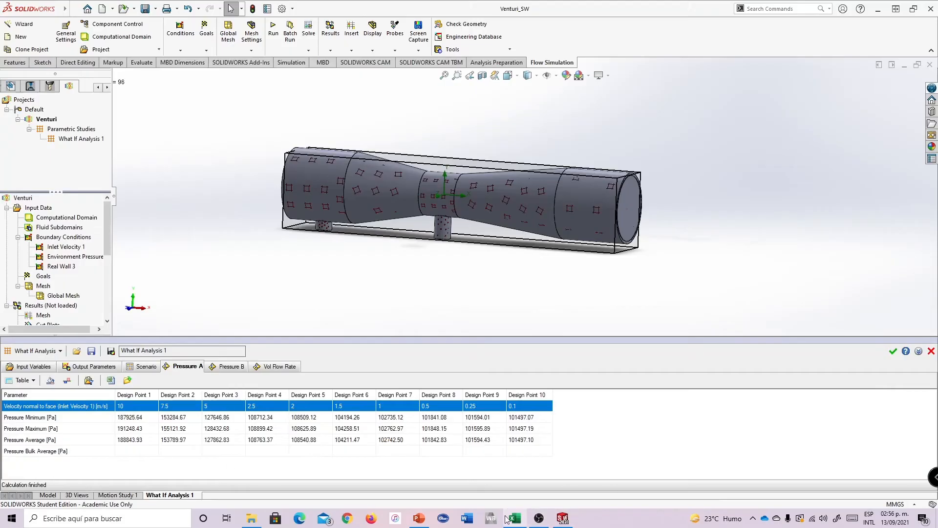
Open a new blank Excel workbook and place its window side by side with SOLIDWORKS
click(56, 522)
text(exce)
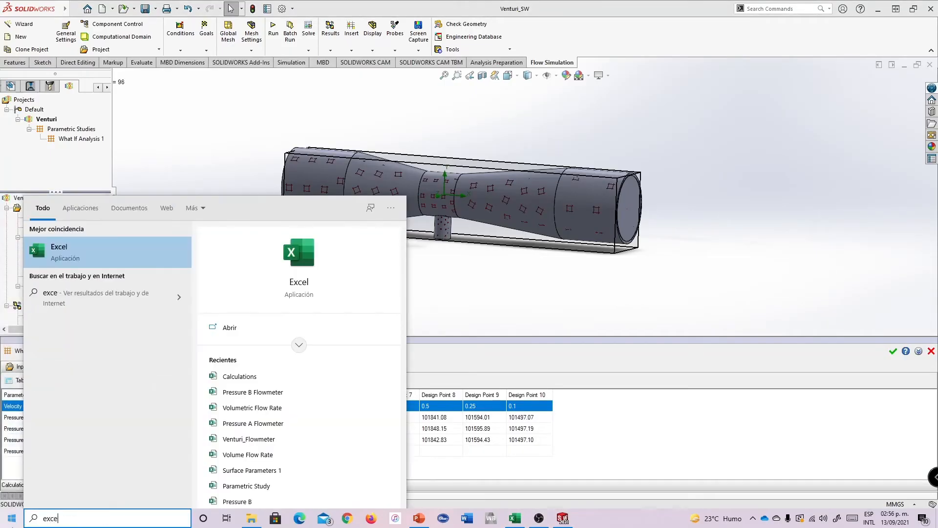
key(Return)
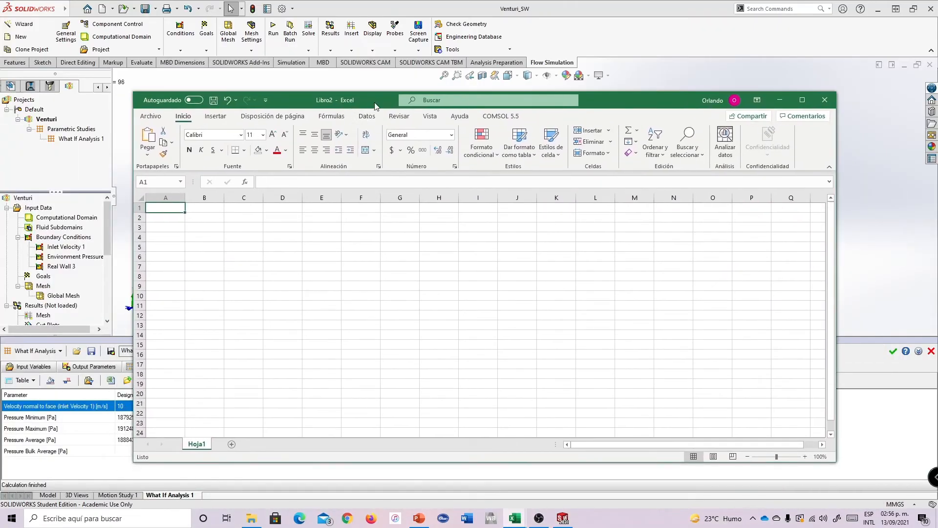
drag(375, 104, 400, 103)
key(super+Right)
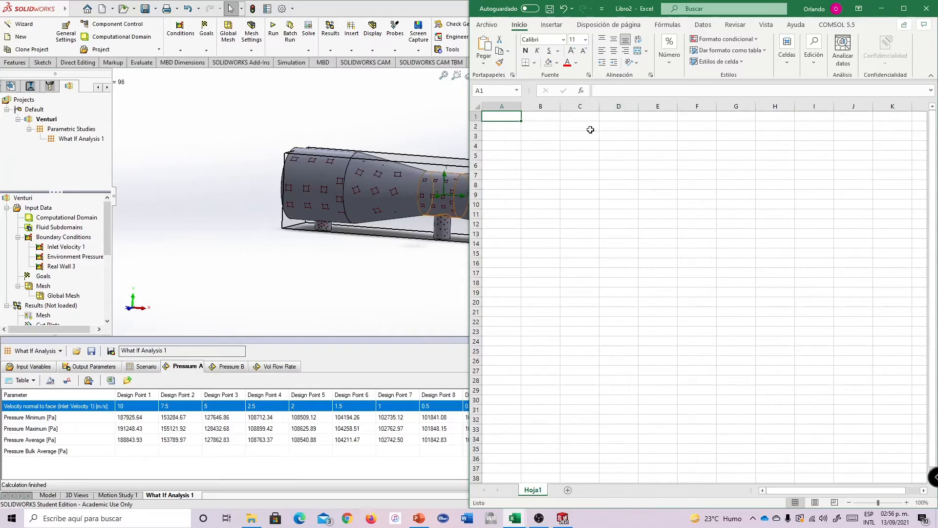
Enter the heading Pressure A in cell A1 of the blank sheet
click(571, 155)
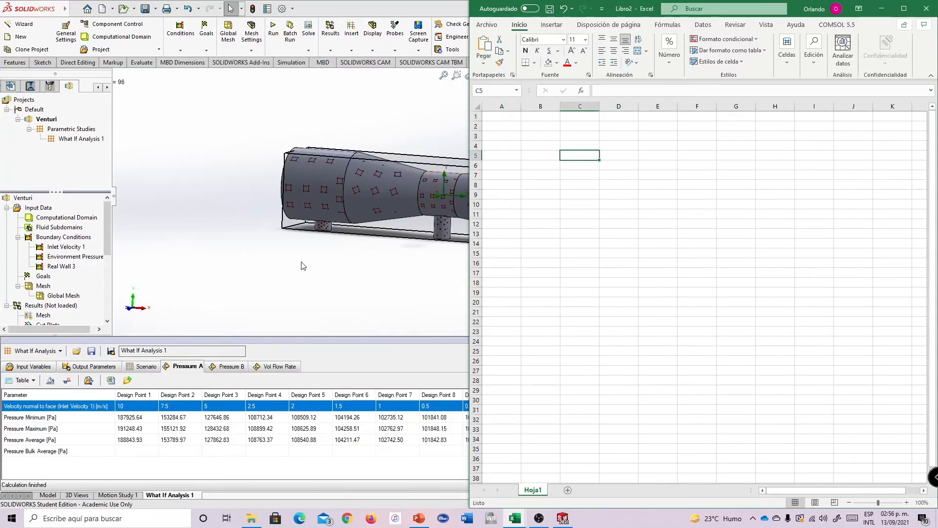
click(509, 123)
click(524, 107)
click(511, 115)
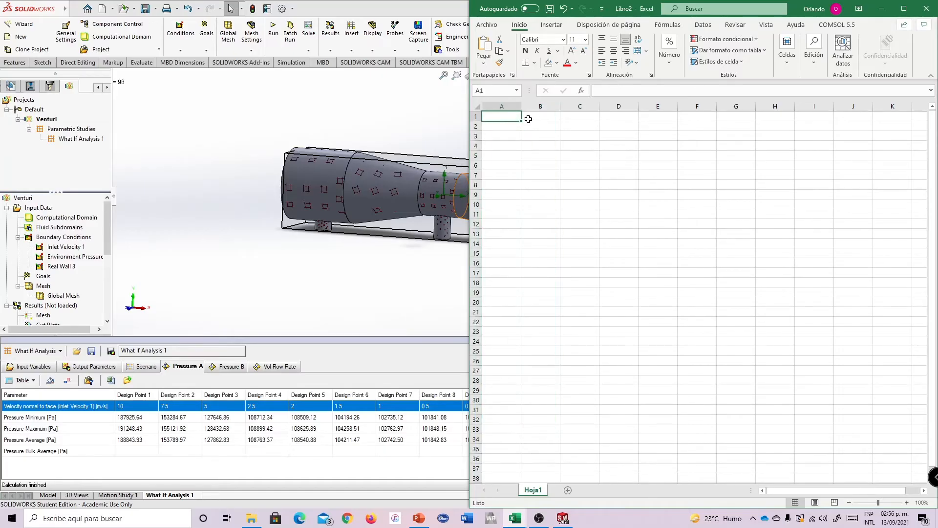
text(Pressure A)
key(Return)
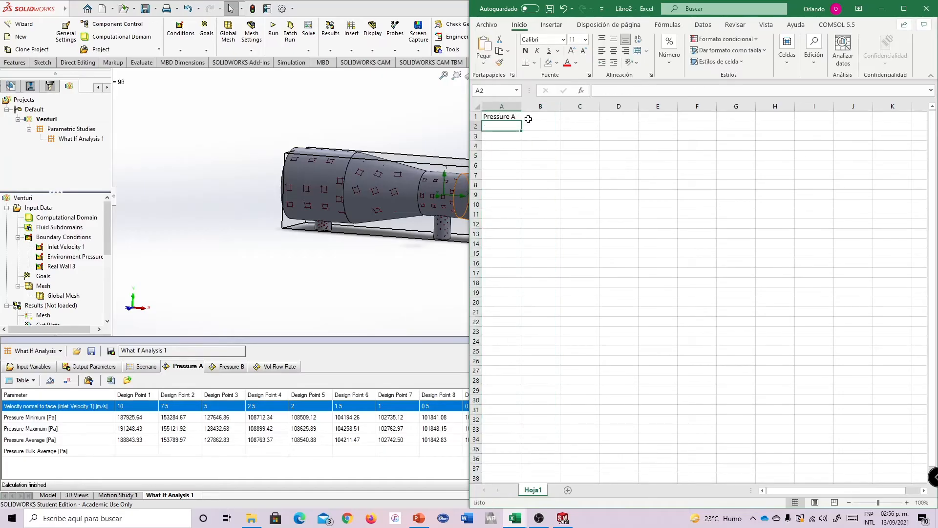
Copy the entire Pressure A table from SOLIDWORKS and paste it into the Excel sheet starting at cell A3
click(508, 156)
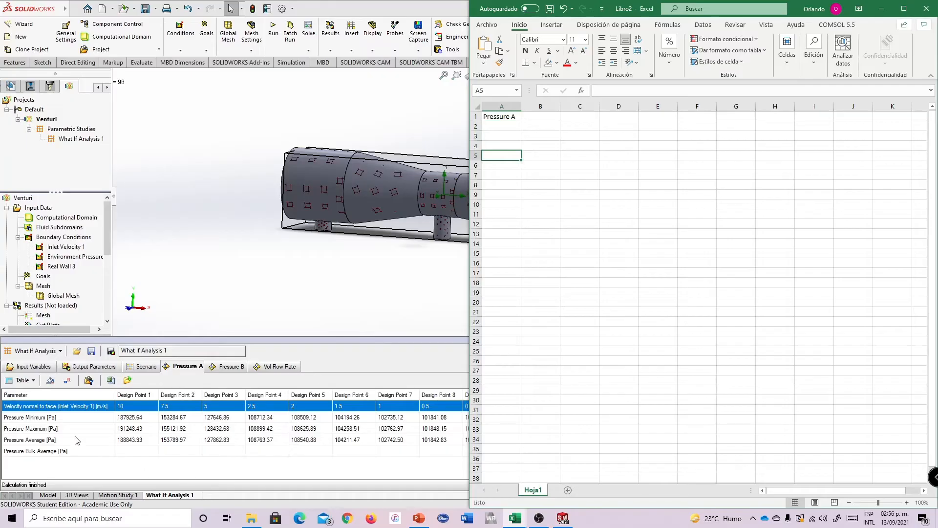
right_click(74, 434)
click(105, 455)
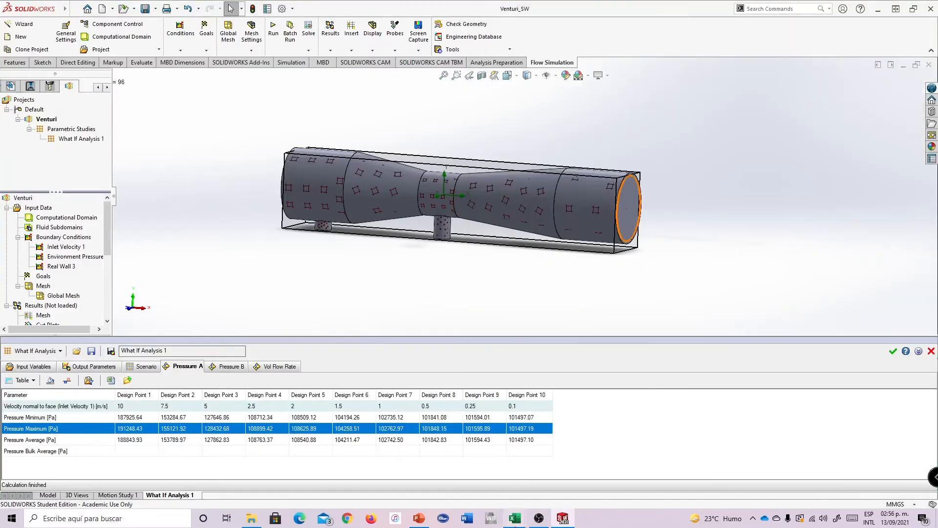
mouse_move(515, 519)
click(567, 488)
click(503, 137)
right_click(503, 136)
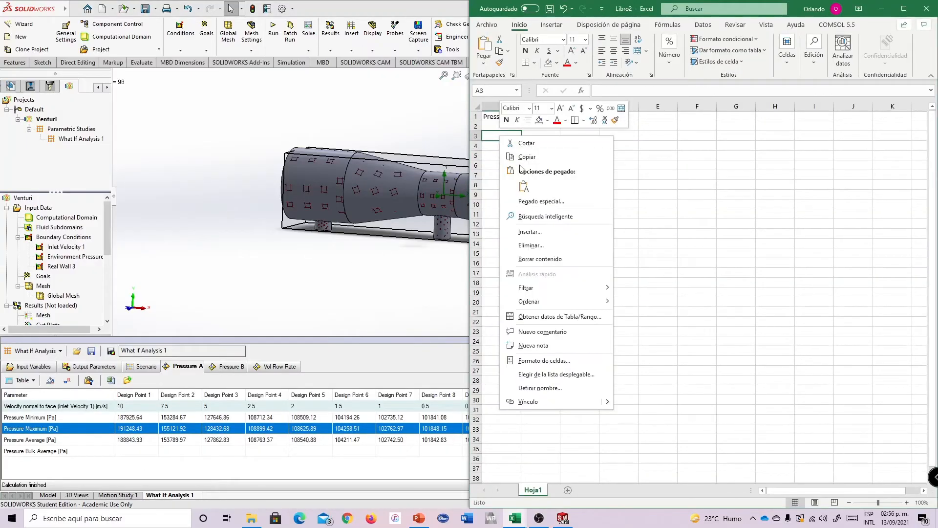
click(516, 182)
Enter the heading Pressure B in cell A10, below the Pressure A table
click(503, 206)
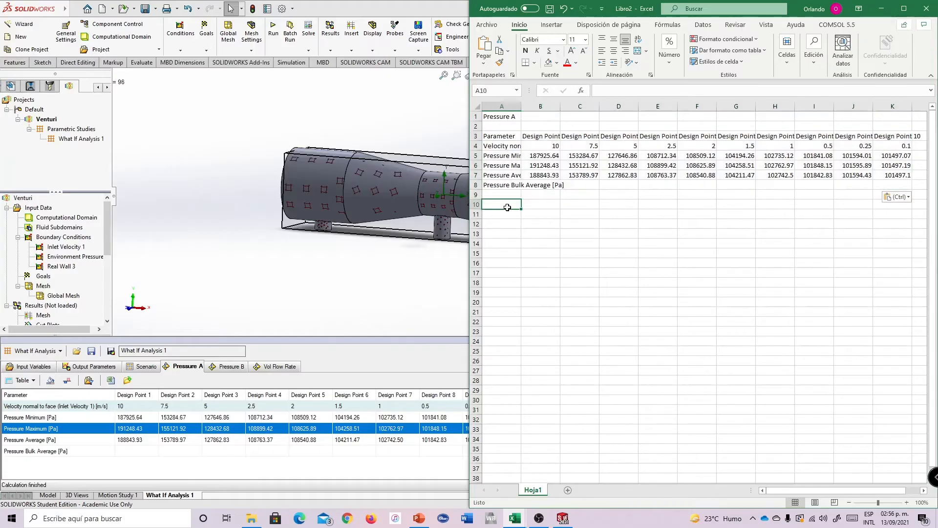
text(Pressure)
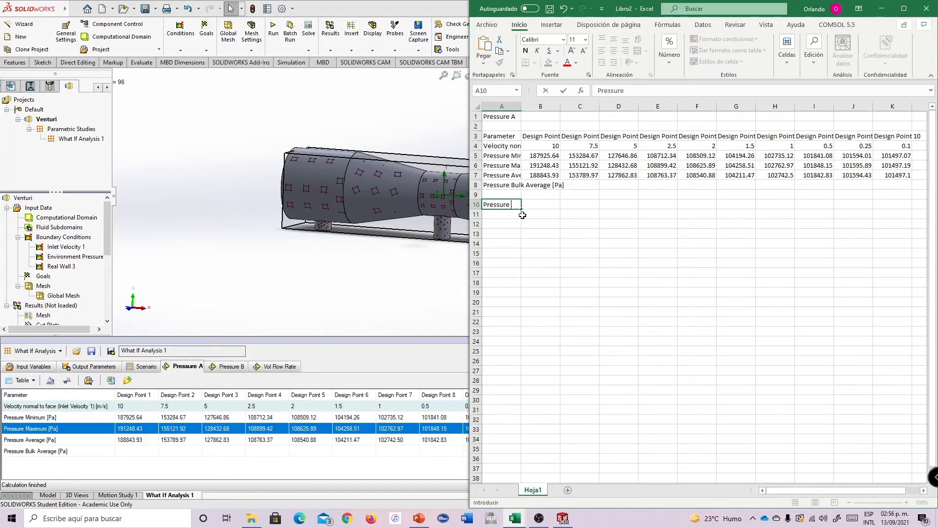
key(Return)
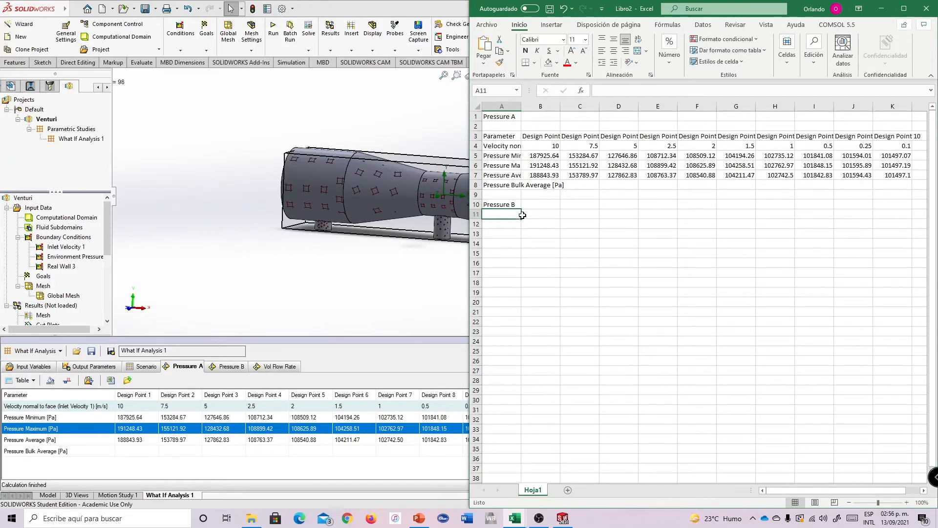
Copy the entire Pressure B table from SOLIDWORKS and paste it into the Excel sheet starting at cell A12
click(227, 366)
right_click(96, 430)
click(116, 449)
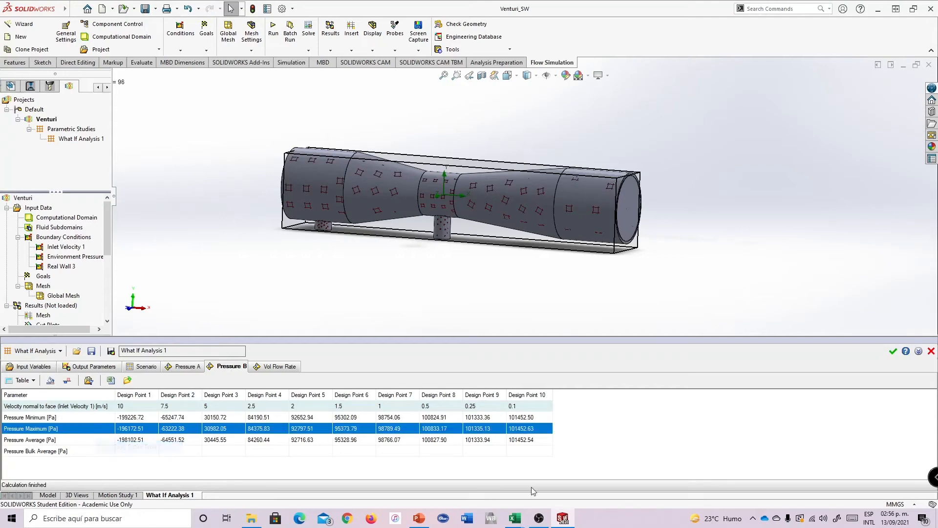
mouse_move(523, 510)
click(543, 476)
click(502, 226)
right_click(502, 225)
click(528, 268)
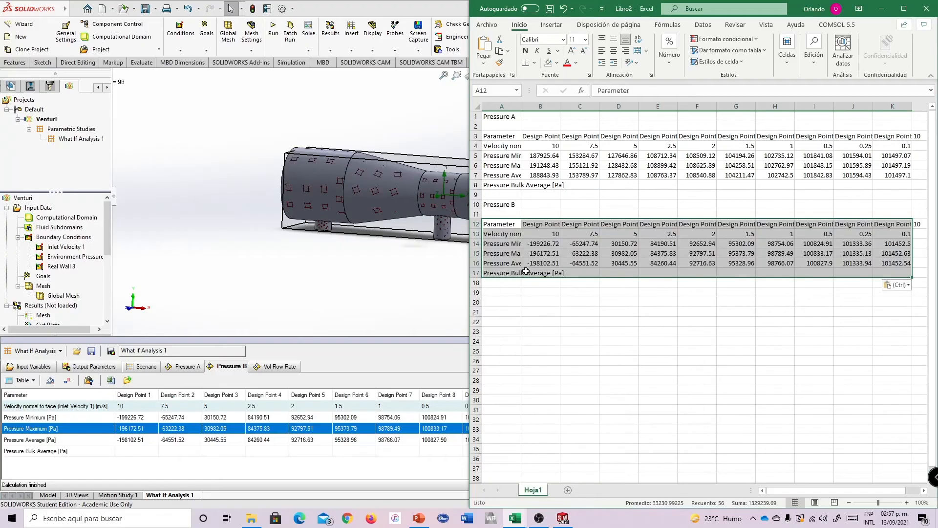
Copy the entire Vol Flow Rate table from SOLIDWORKS and paste it at cell A21 in Excel, with the heading Vol Flow Rate in A19
click(283, 367)
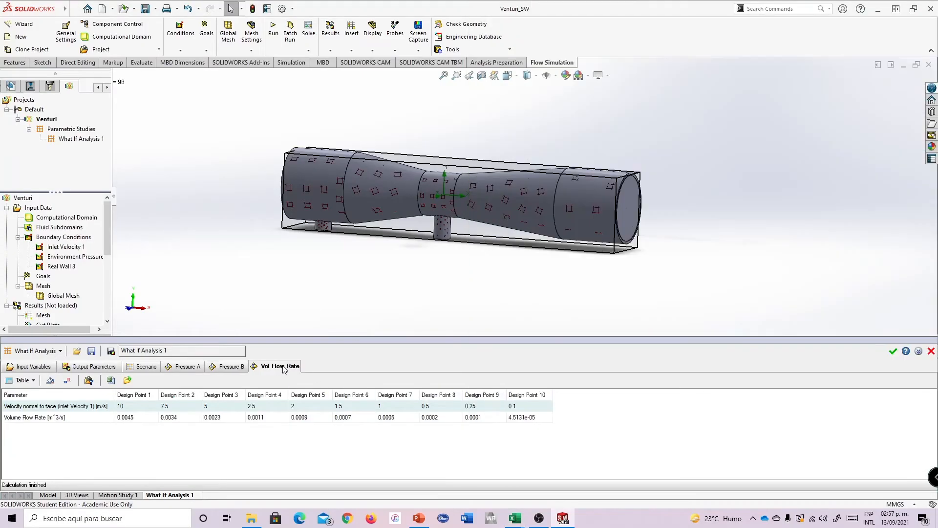
right_click(73, 425)
click(102, 437)
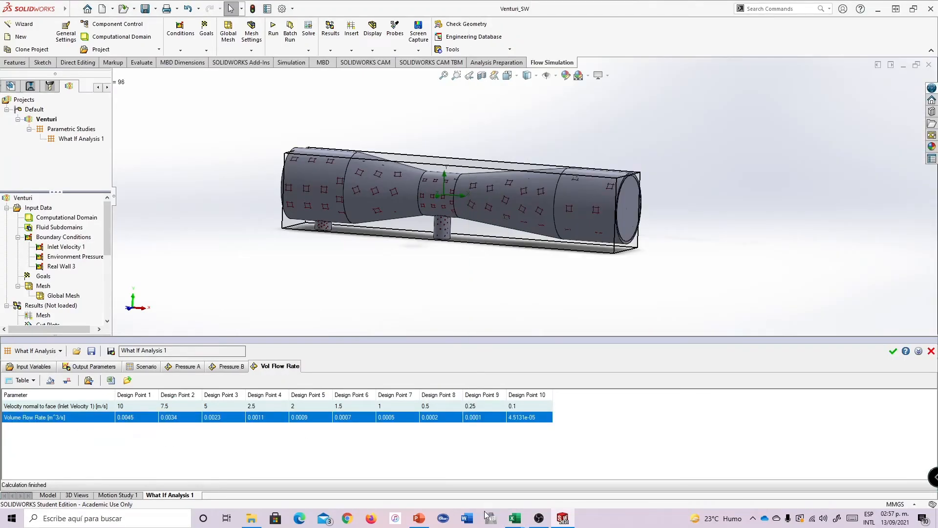
mouse_move(515, 518)
click(547, 480)
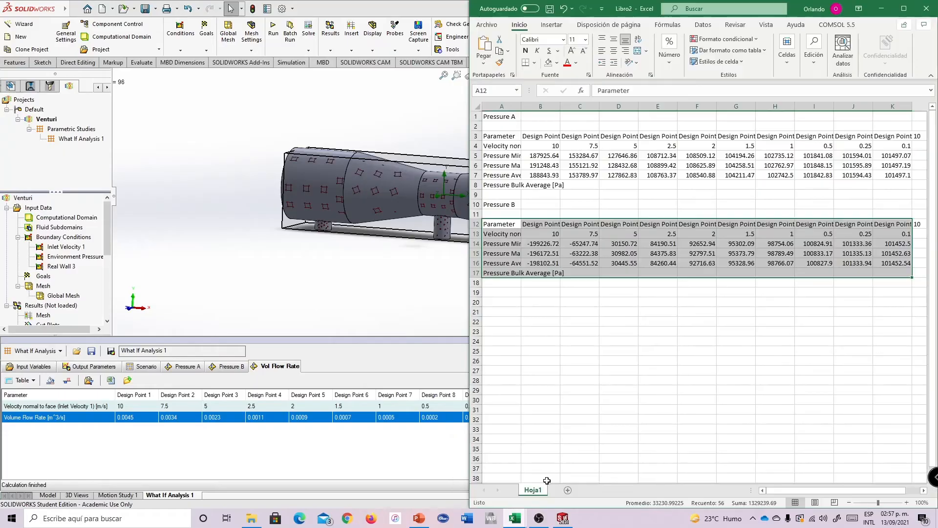
double_click(511, 294)
text(Vol Flow R)
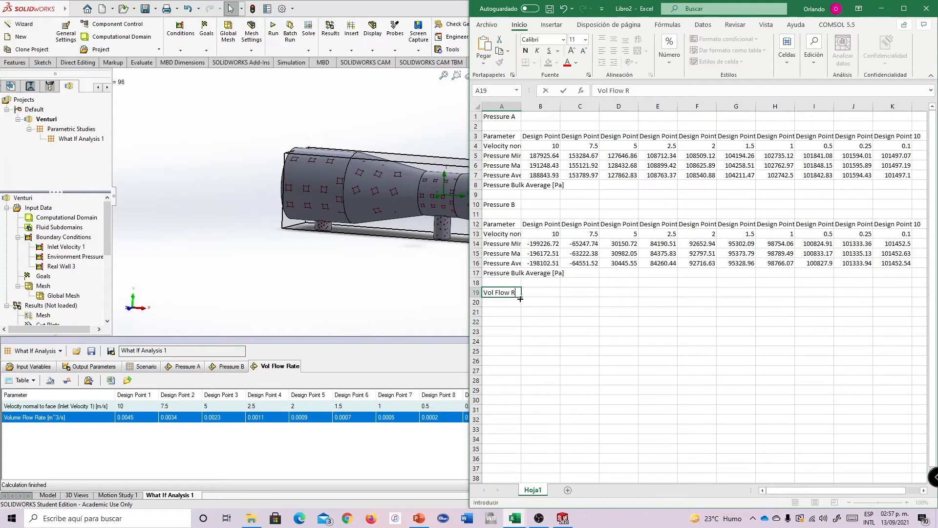
key(Return)
key(Down)
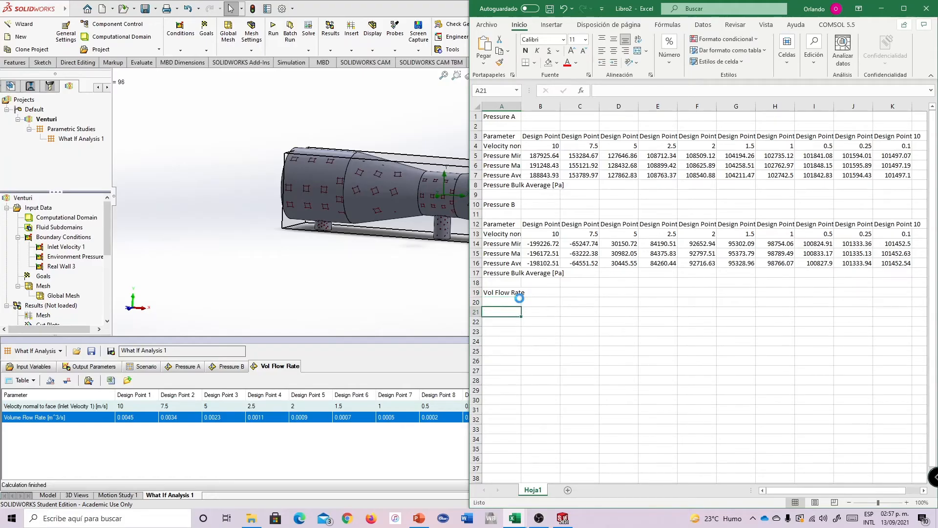
key(ctrl+v)
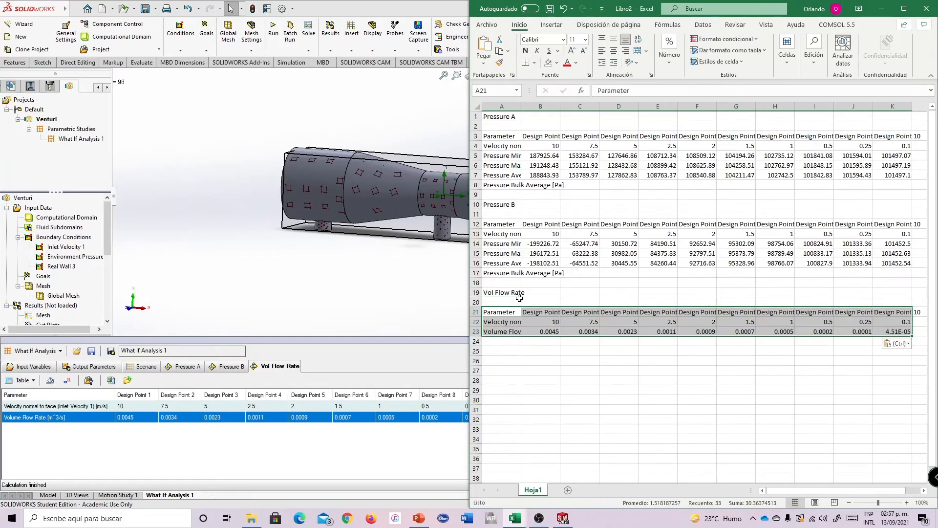
Fit column A to its contents and enter the heading Inlet Velocity (m/s) in cell B26
double_click(522, 108)
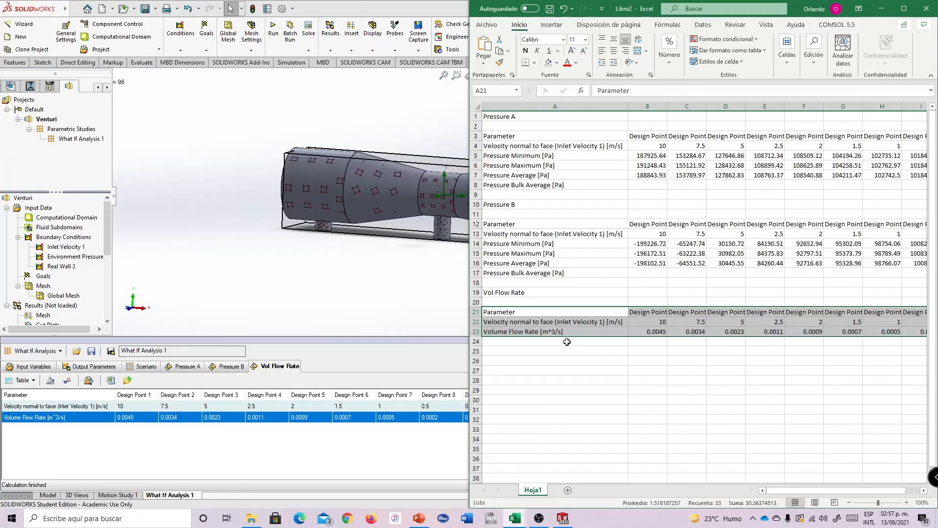
click(655, 363)
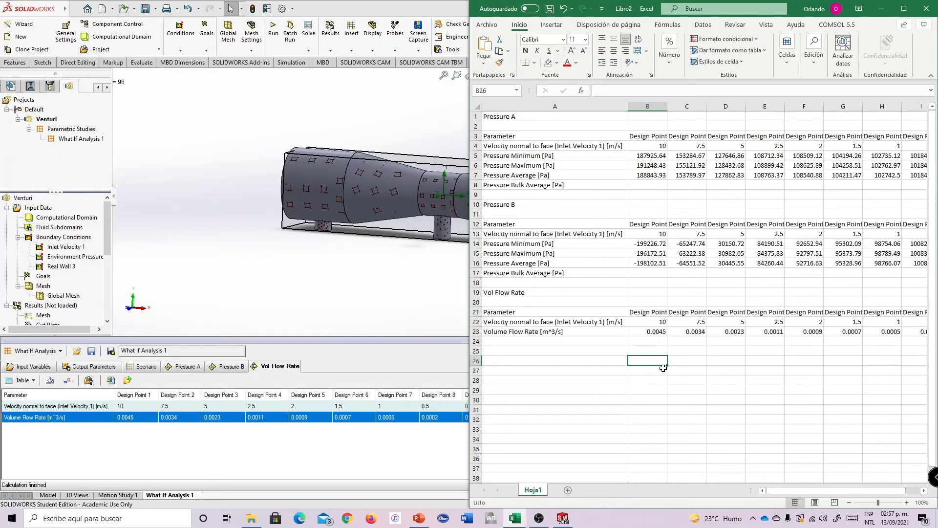
text(Inlet Velocity)
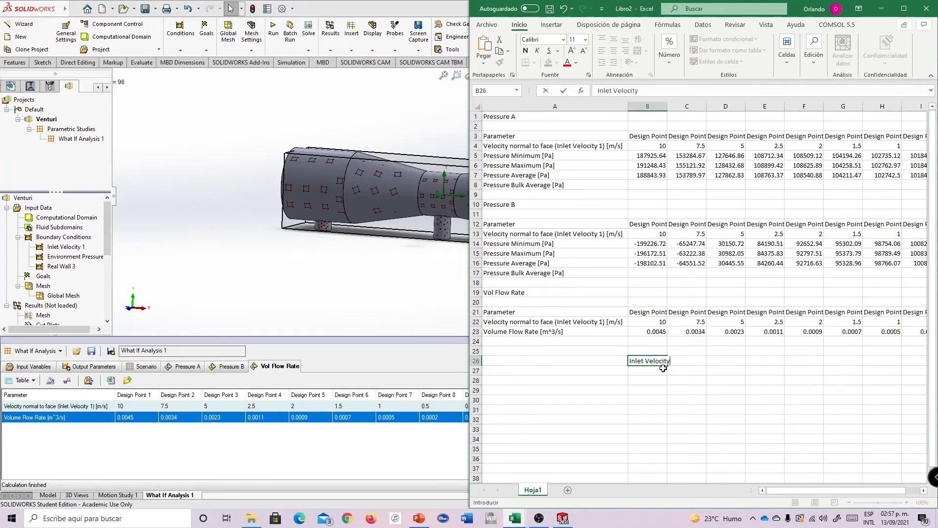
key(Return)
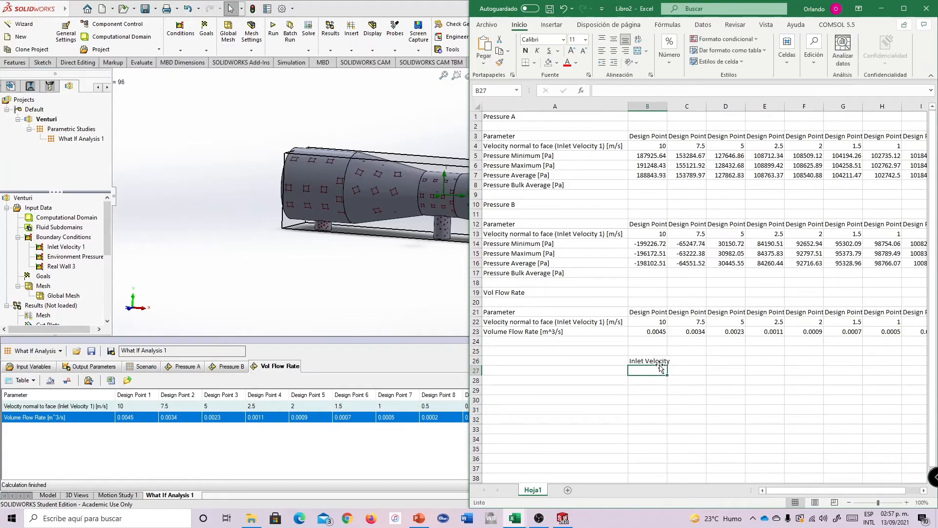
click(655, 362)
click(683, 92)
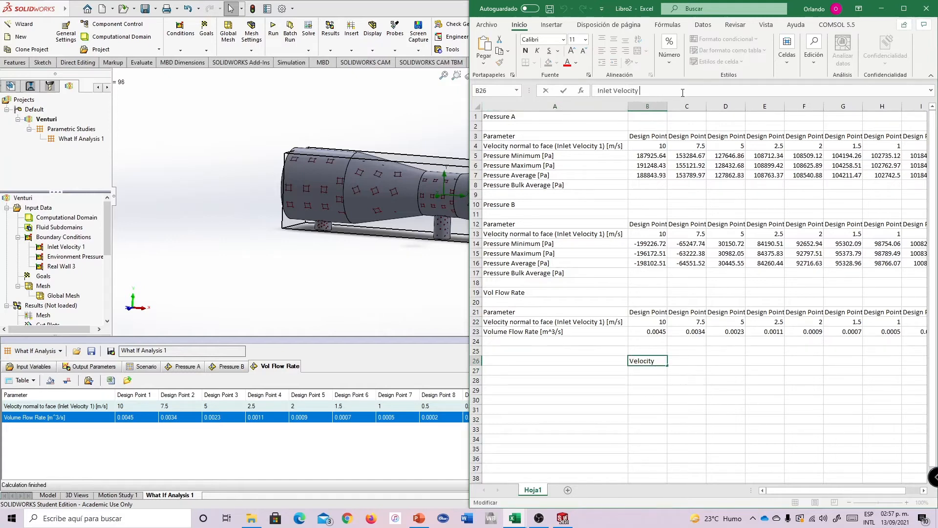
text((m/s))
key(Return)
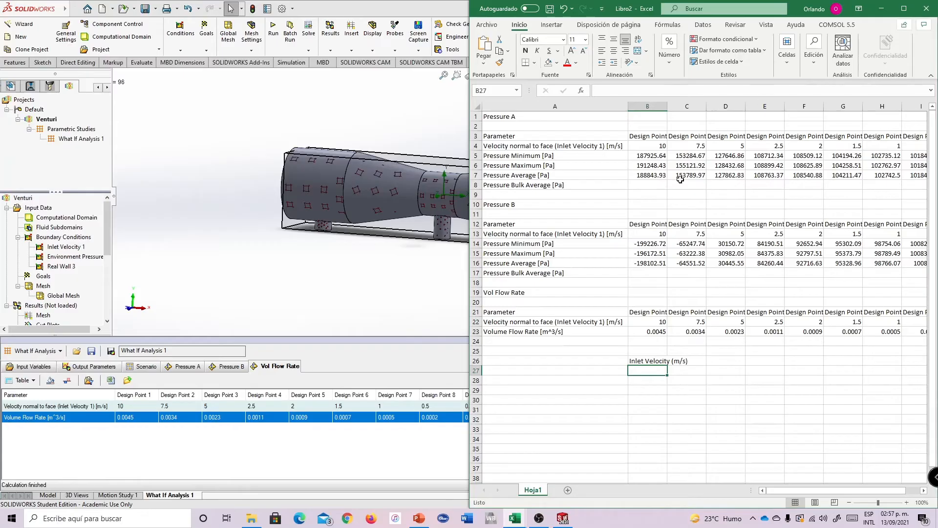
Copy the ten inlet velocities in B4:K4 and paste them transposed as a column starting at cell B27
click(657, 147)
scroll(790, 182, down, 1)
scroll(790, 182, up, 1)
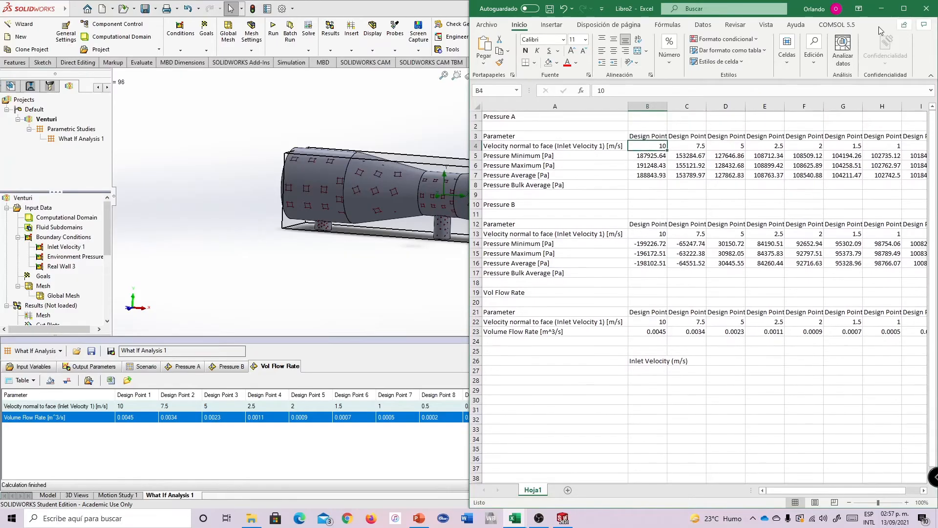
click(904, 9)
shift+click(543, 145)
right_click(542, 148)
click(566, 169)
right_click(187, 373)
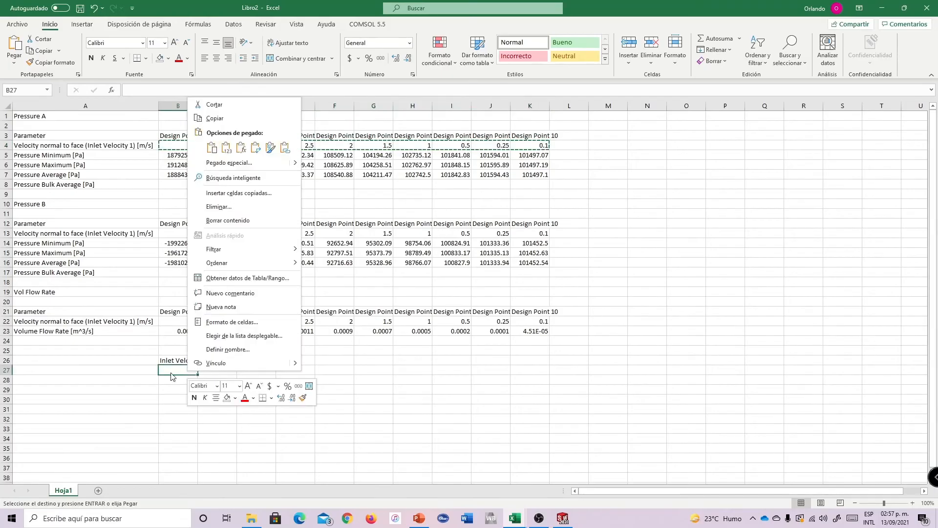
click(256, 148)
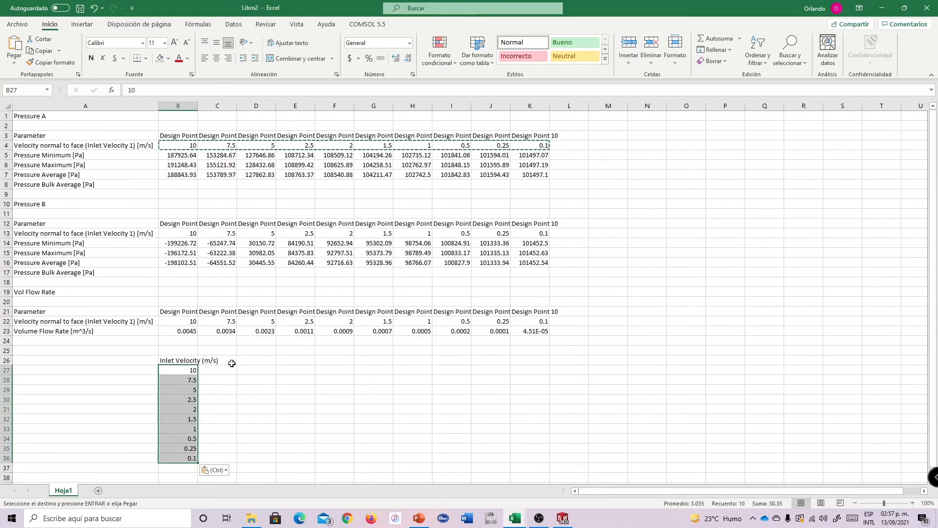
Enter the heading Pressure A (Pa) in C26 and paste the Pressure A average values from row 7 transposed starting at C27
click(224, 364)
text(Pre)
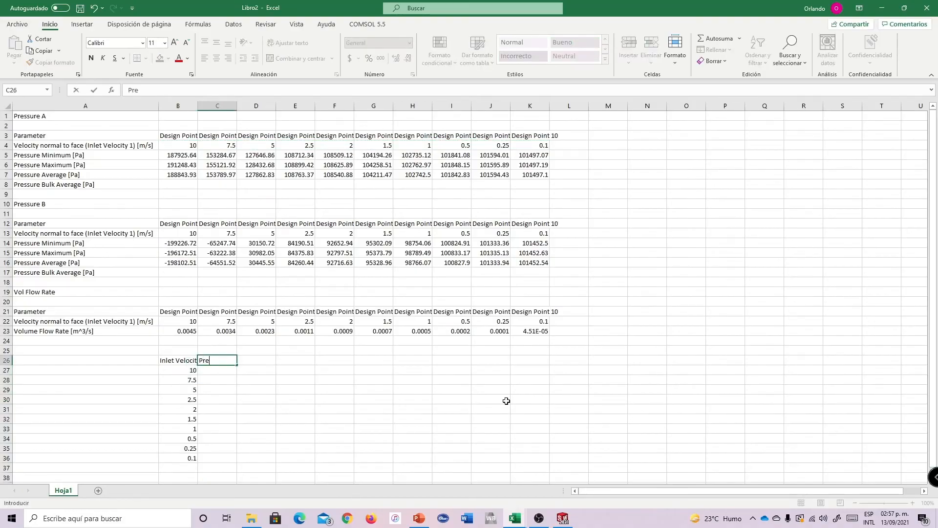
text(ssure A (Pa))
key(Return)
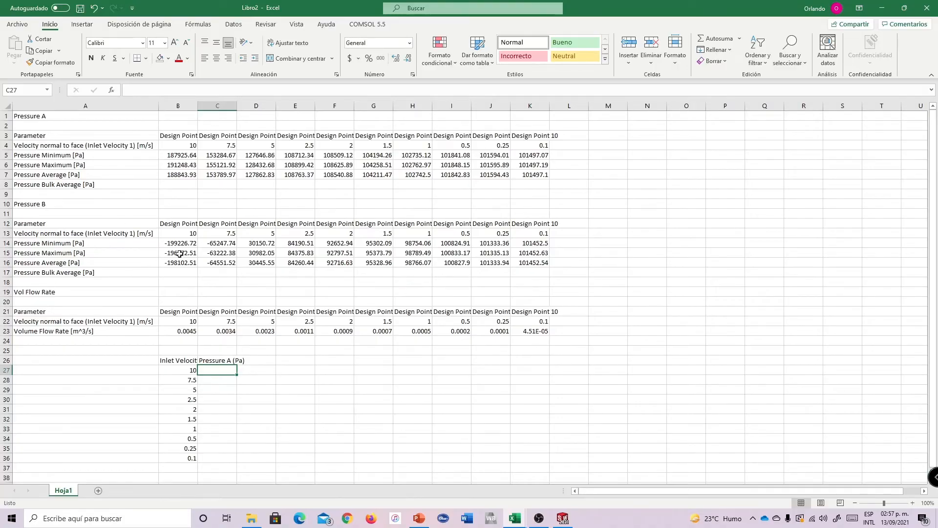
drag(176, 176, 536, 176)
key(ctrl+c)
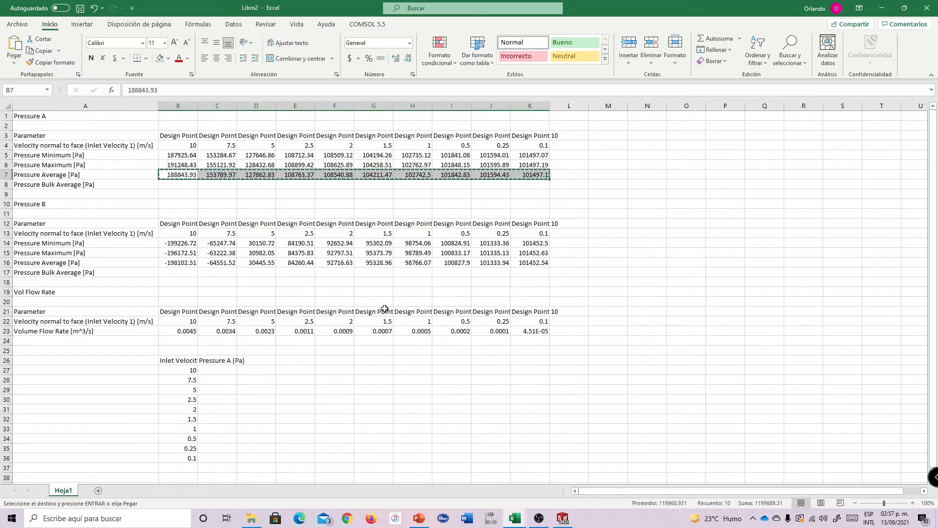
right_click(221, 373)
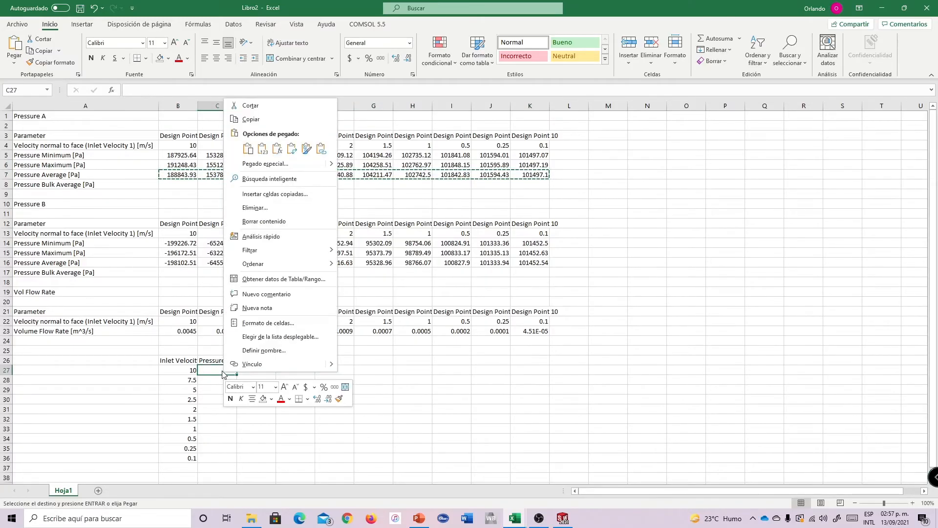
click(290, 151)
Enter the heading Pressure B (Pa) in D26 and paste the Pressure B average values from row 16 transposed starting at D27
click(260, 364)
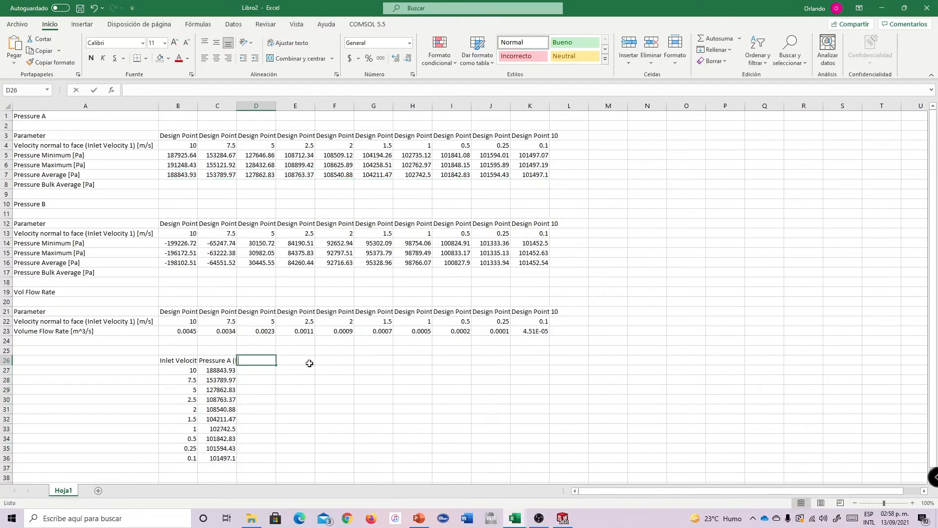
text(Pressure B)
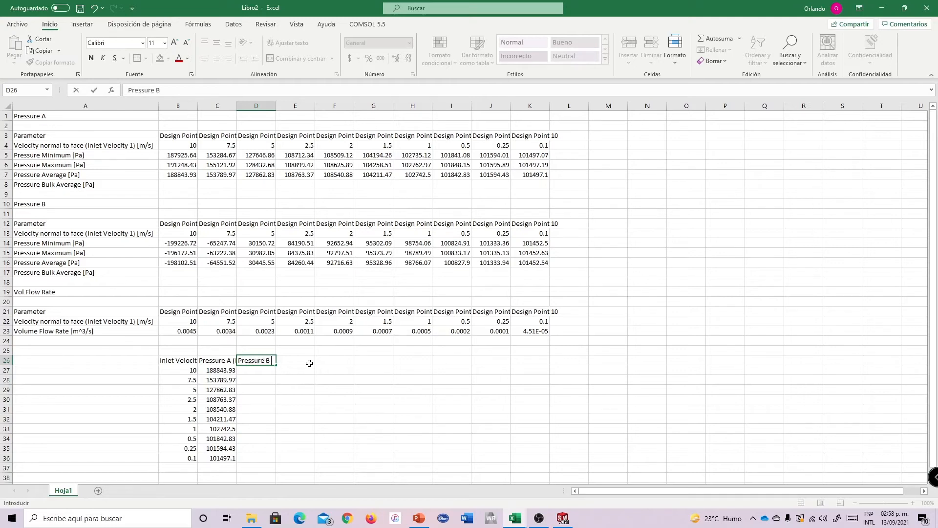
text( (p)
key(Return)
drag(183, 259, 532, 263)
key(ctrl+c)
right_click(253, 374)
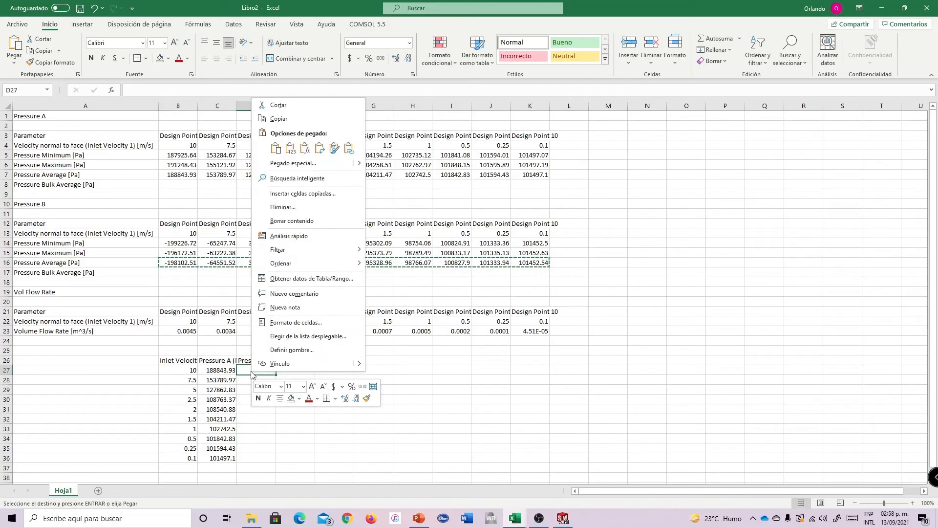
click(320, 149)
click(299, 371)
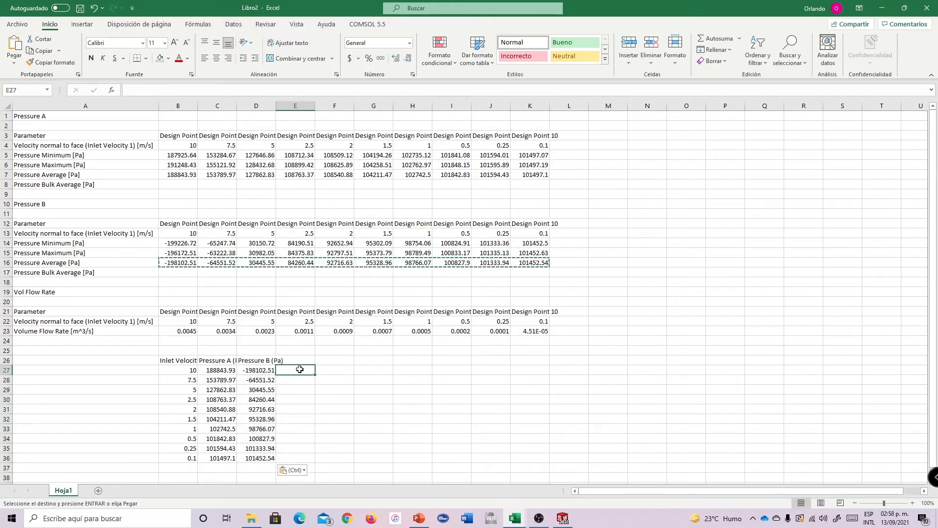
click(255, 360)
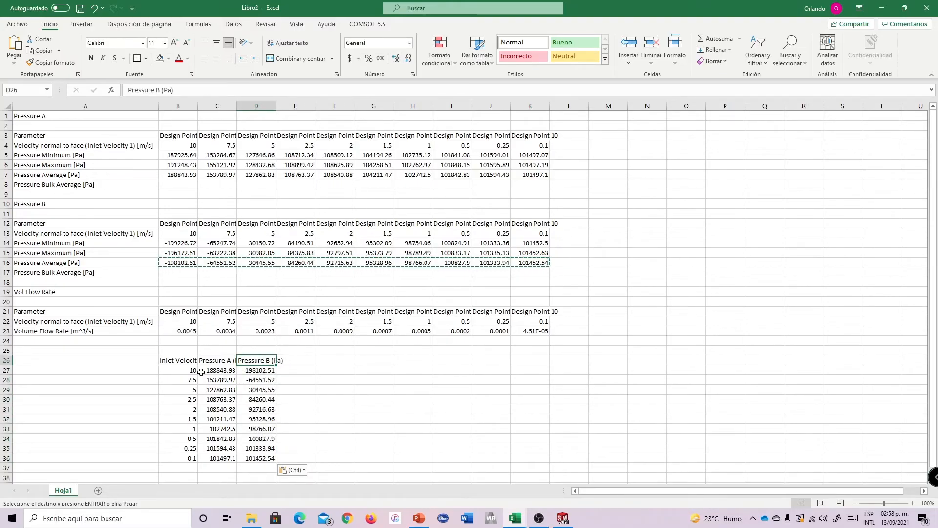
Switch to SOLIDWORKS and export the Vol Flow Rate table to an Excel workbook named Vol Flow Rate
click(299, 362)
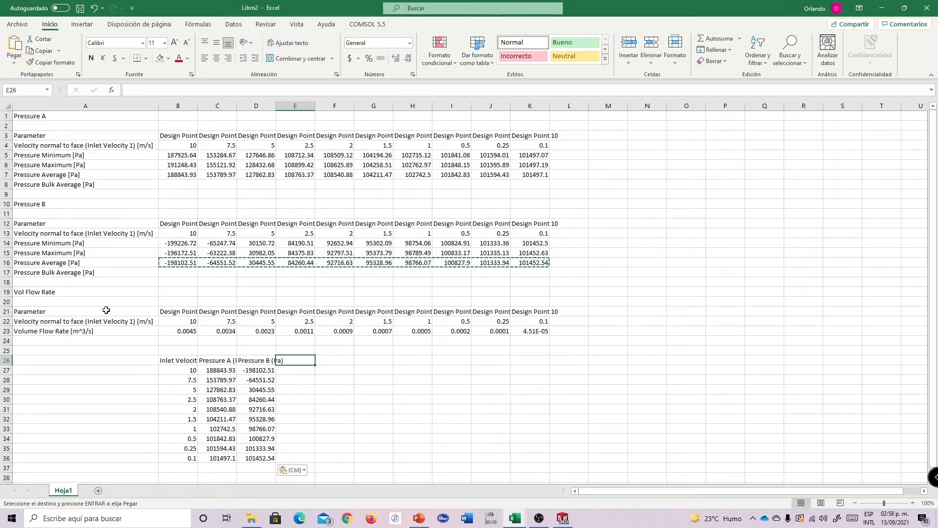
click(197, 331)
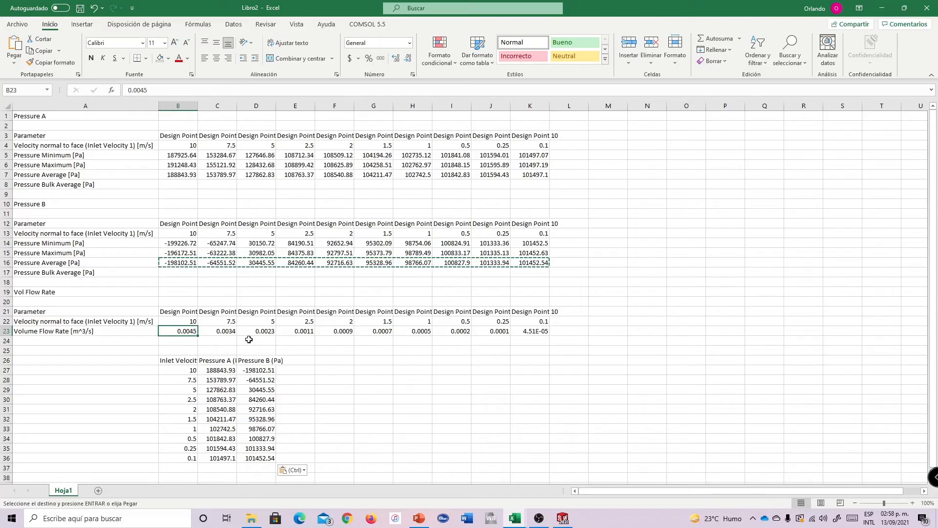
drag(650, 13, 695, 58)
click(315, 9)
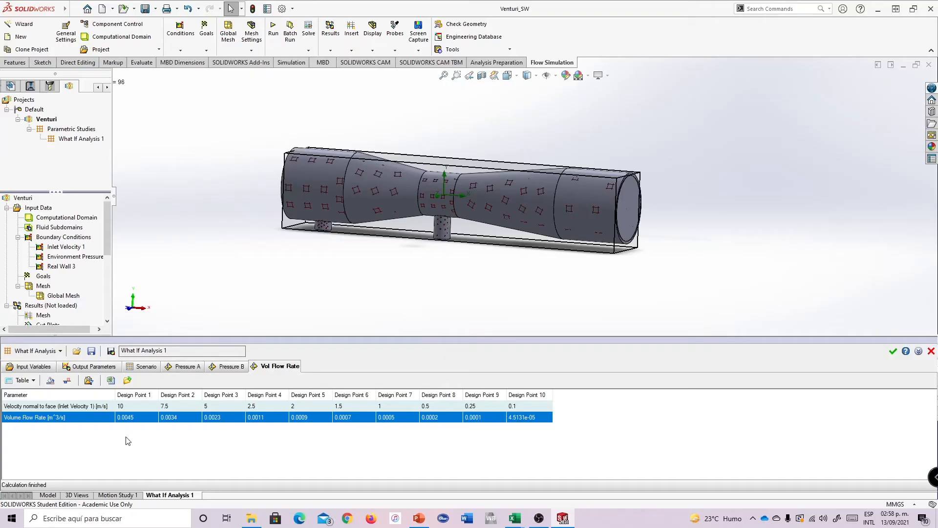
click(111, 381)
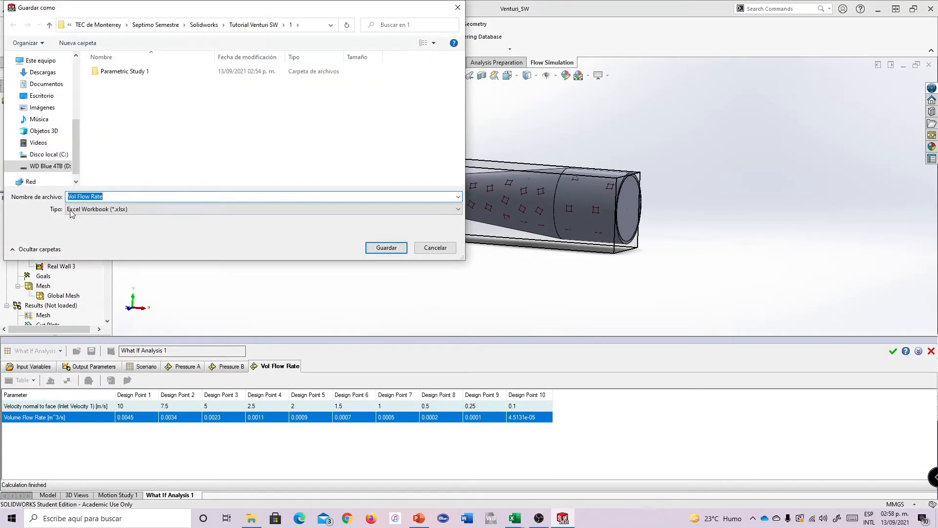
click(378, 251)
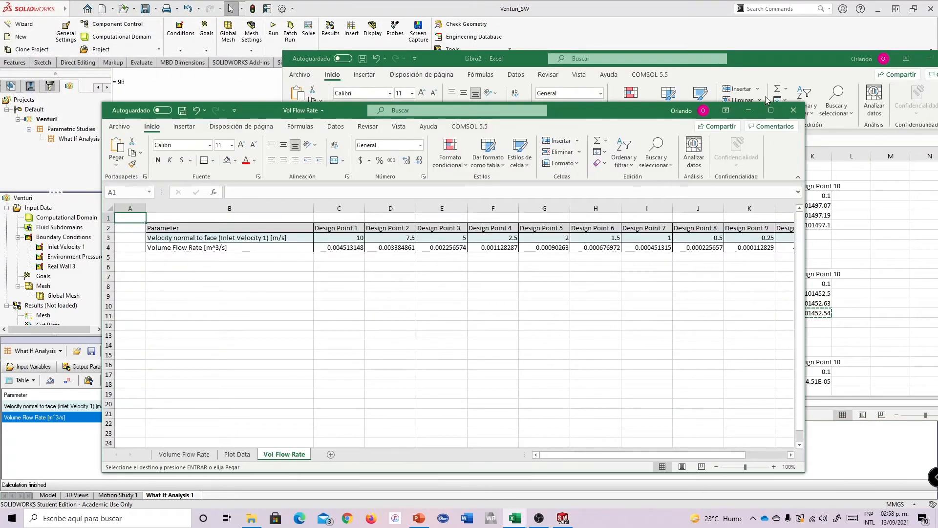
Copy the full-precision flow rates in C4:L4 of the exported workbook and paste them transposed at E27 in Libro2
click(771, 110)
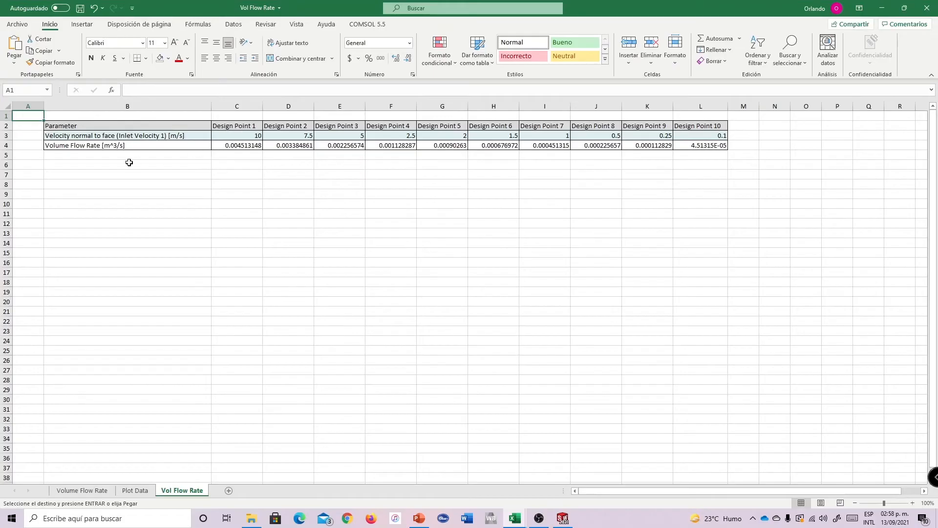
drag(234, 145, 704, 146)
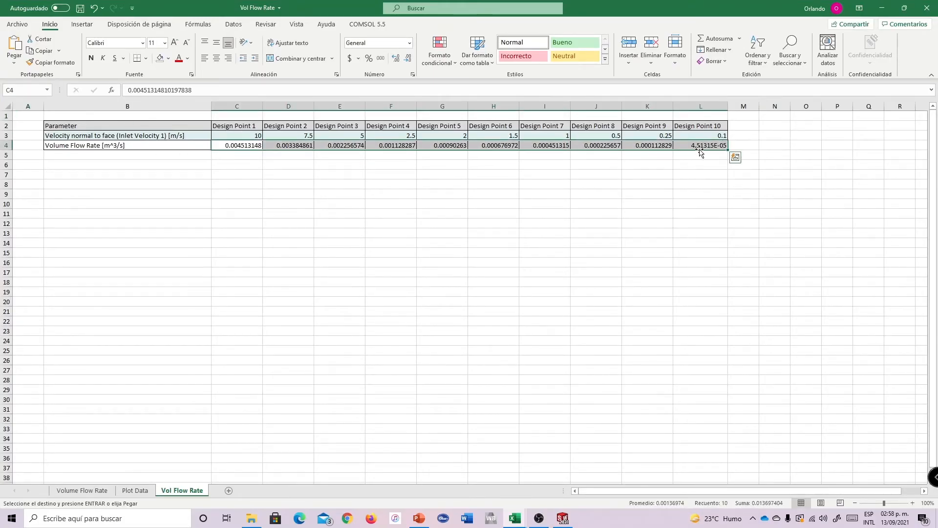
key(ctrl+c)
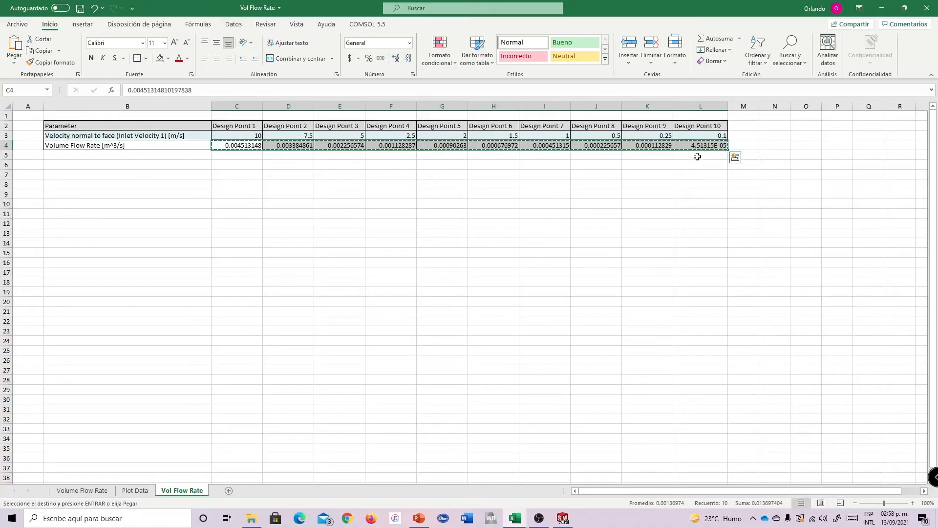
click(870, 11)
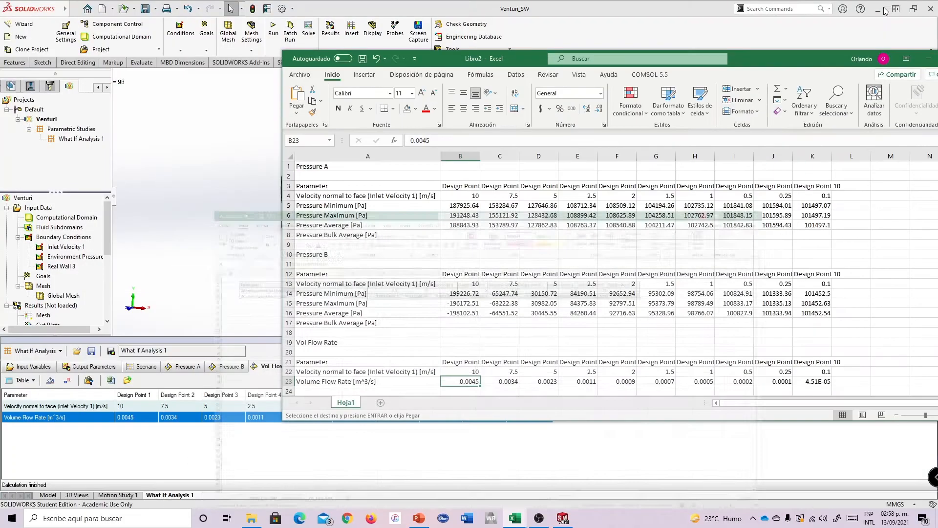
drag(812, 59, 805, 62)
double_click(805, 62)
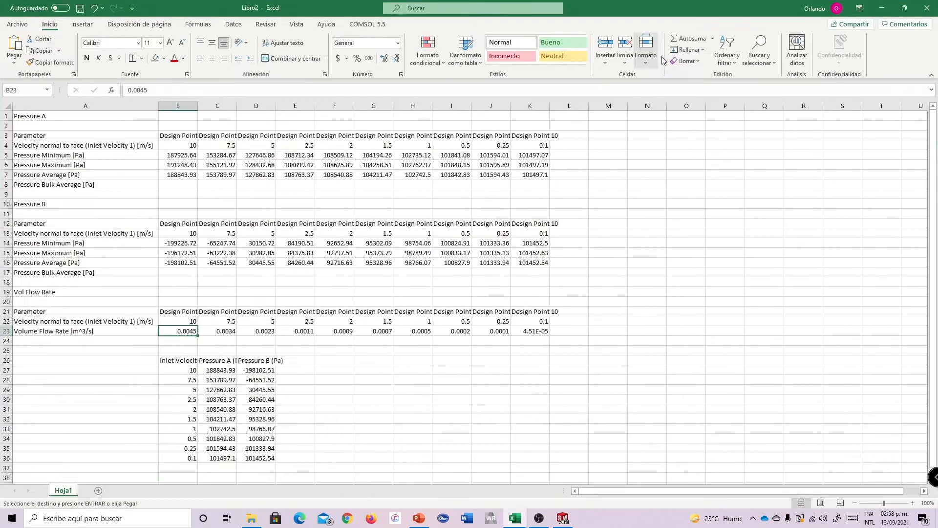
click(293, 370)
right_click(294, 370)
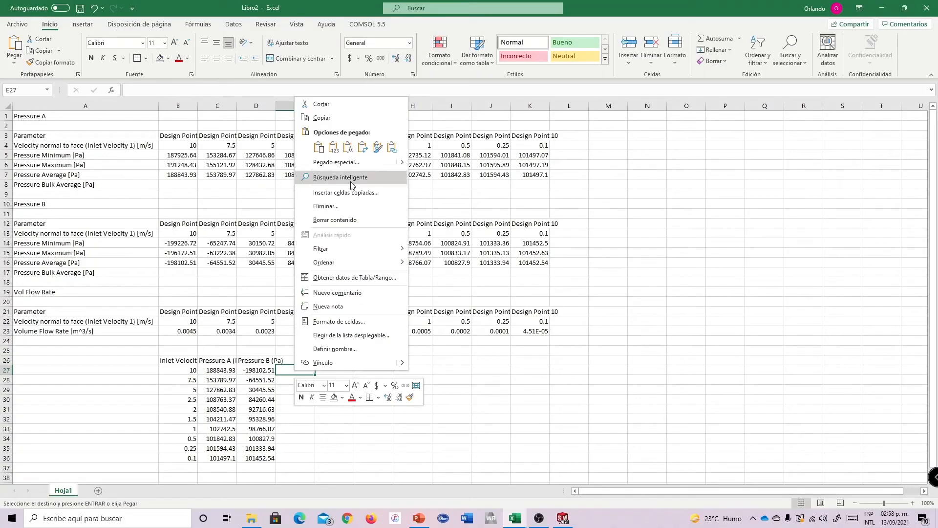
click(363, 146)
Enter the heading Vol Flow Rate (m3/s) in cell E26
double_click(302, 360)
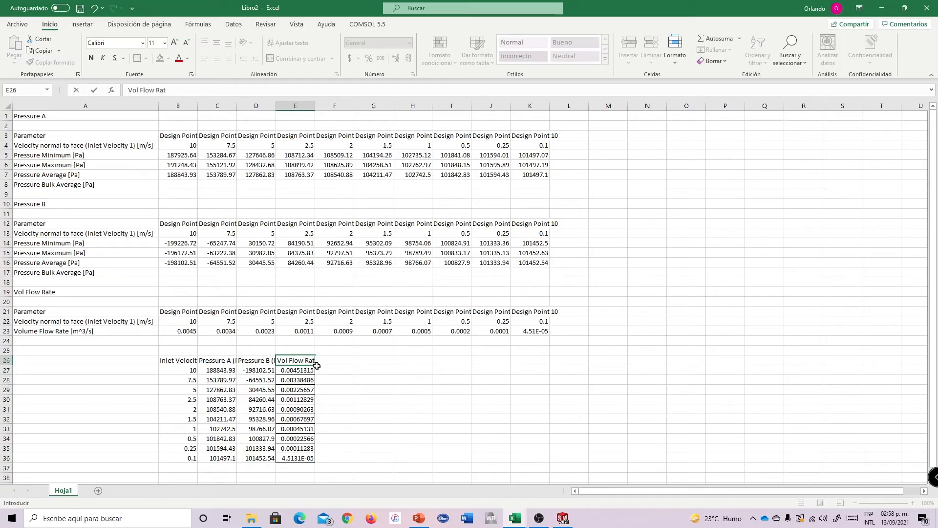
text(Vol Flow Rate (m3/s)
key(Return)
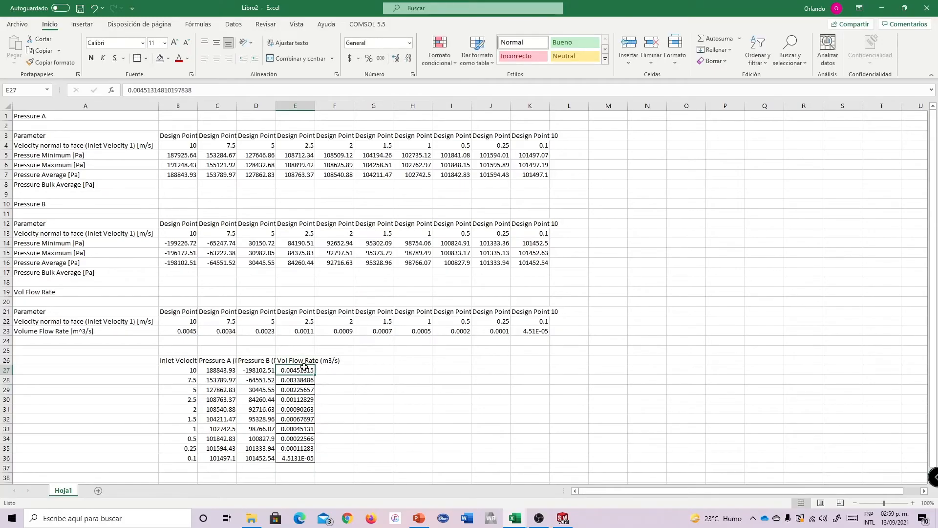
Enter the heading Vol Flow Rate (dm3/s) in cell F26
click(337, 363)
click(302, 368)
click(335, 362)
click(305, 363)
click(340, 361)
text(V)
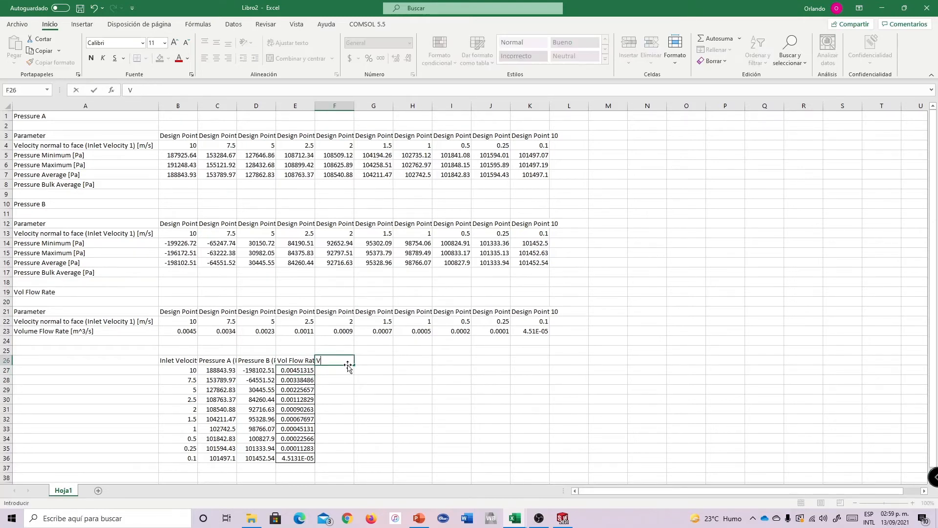
text(ol Flow)
text(Rate (dm3/s)
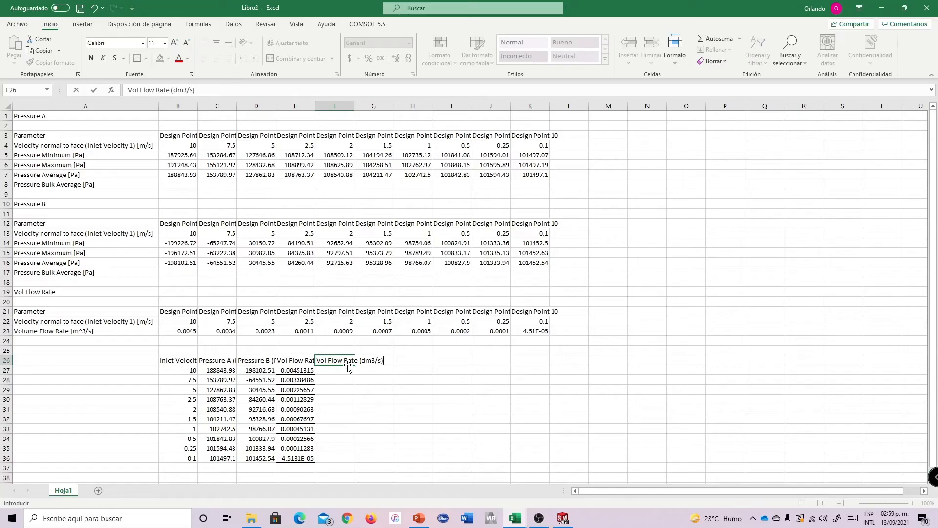
text())
key(Return)
Convert the flow rates to dm3/s with the formula =E27*1000 in F27 and fill it down to F36
text(=)
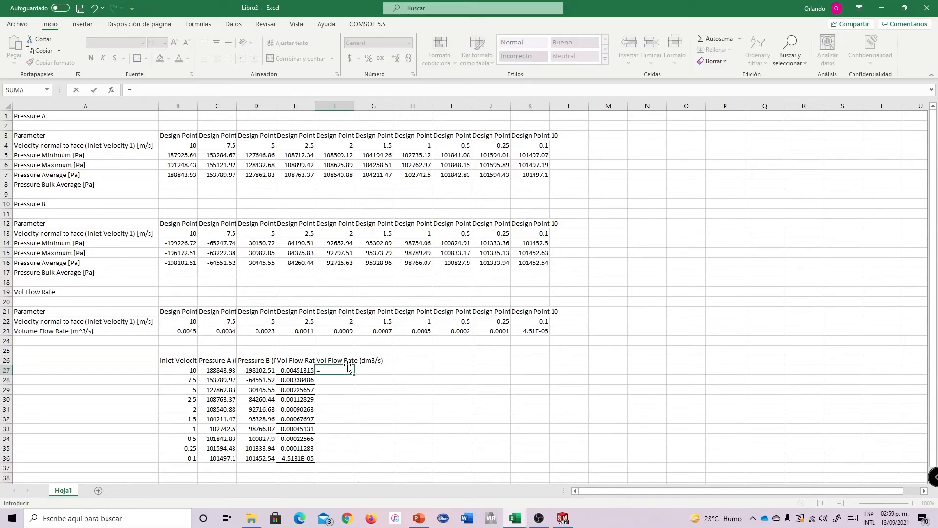
click(298, 370)
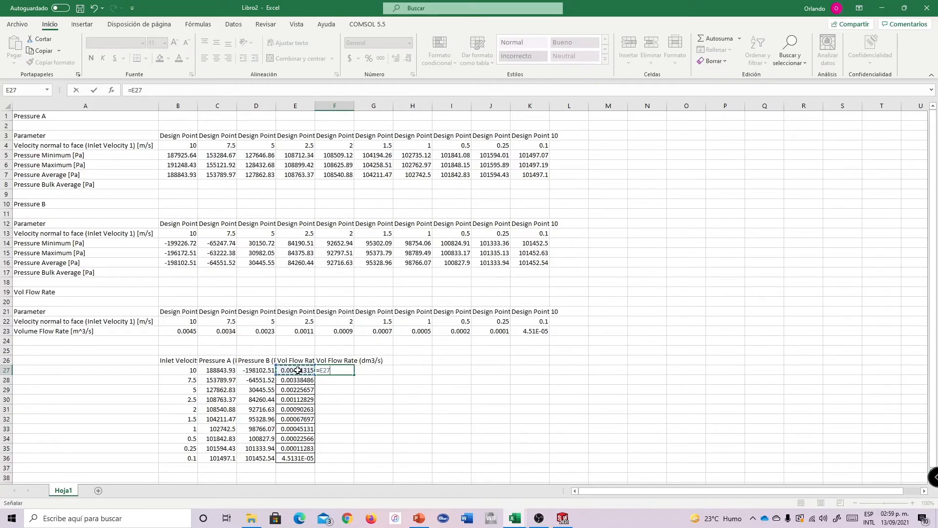
text(*1000)
key(Return)
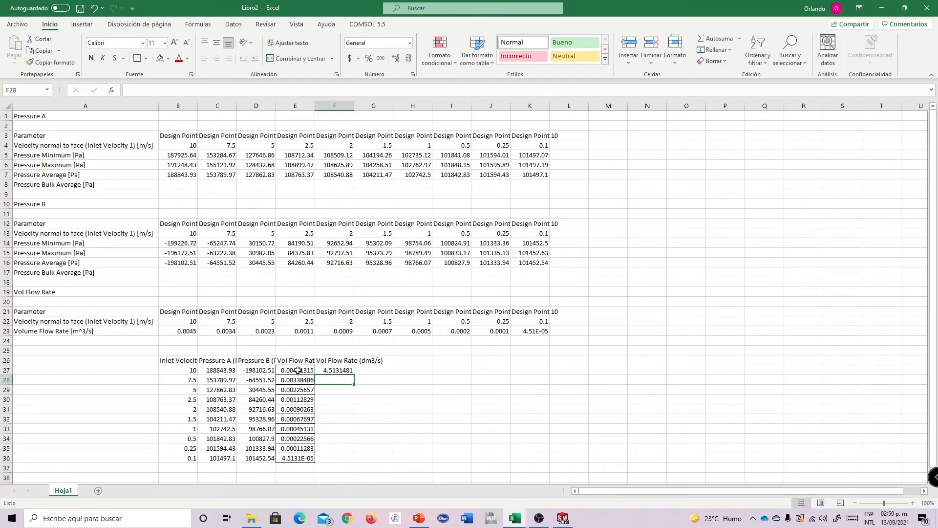
click(335, 370)
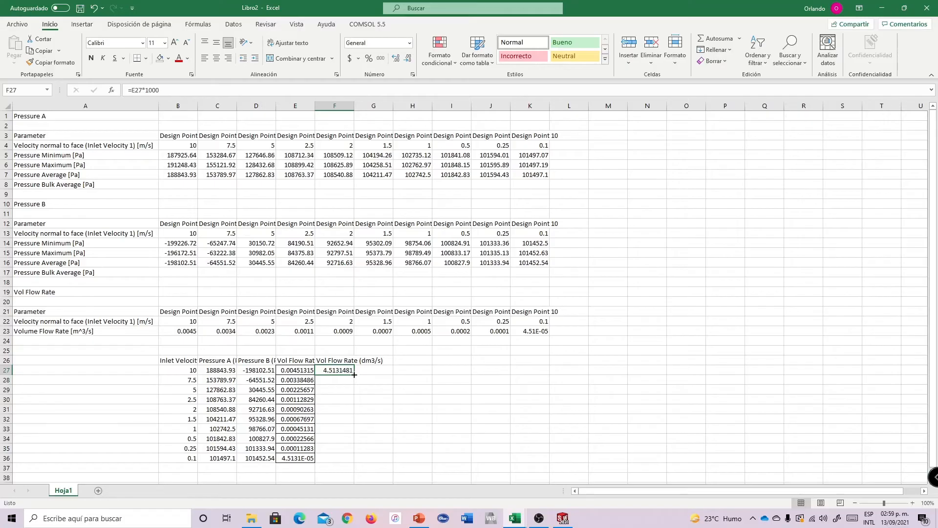
double_click(354, 374)
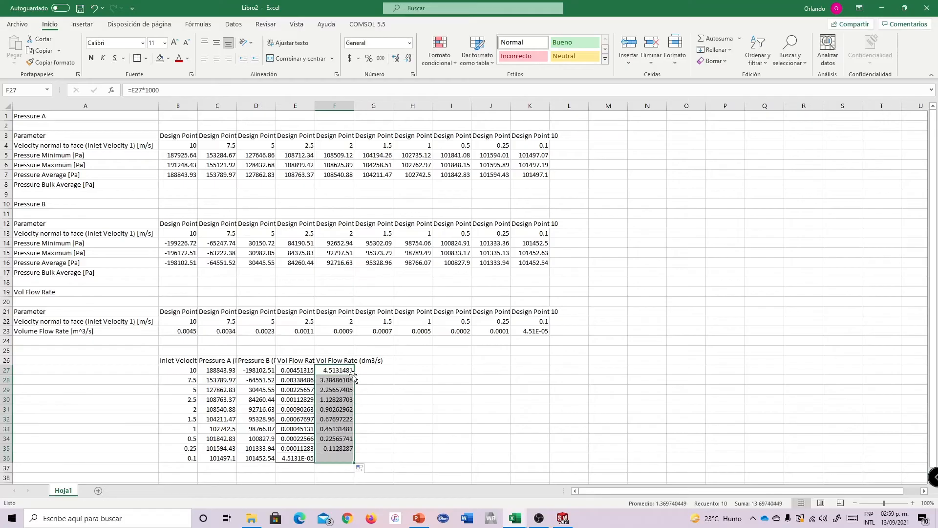
Fit the widths of columns E and F to their contents and move the flow rate block E26:F36 one column over to F26
double_click(315, 105)
drag(382, 106, 384, 105)
double_click(384, 105)
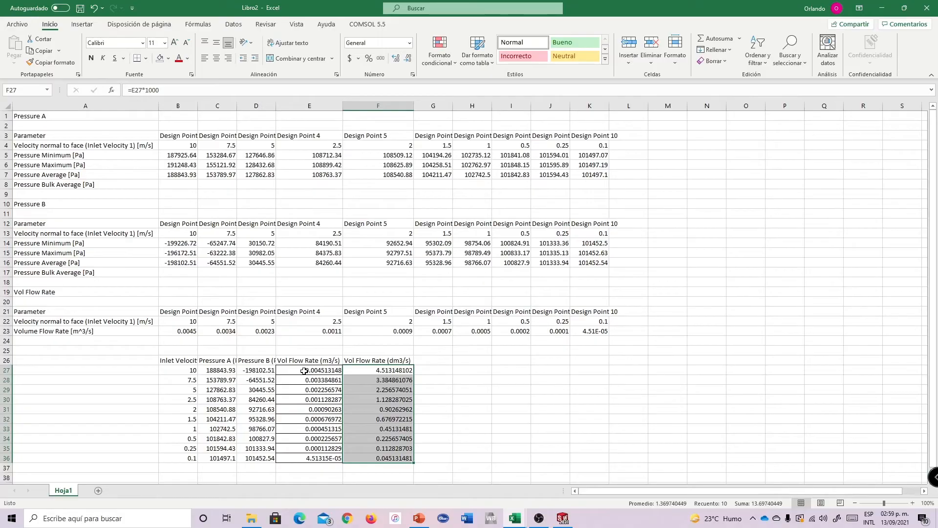
drag(315, 361, 371, 458)
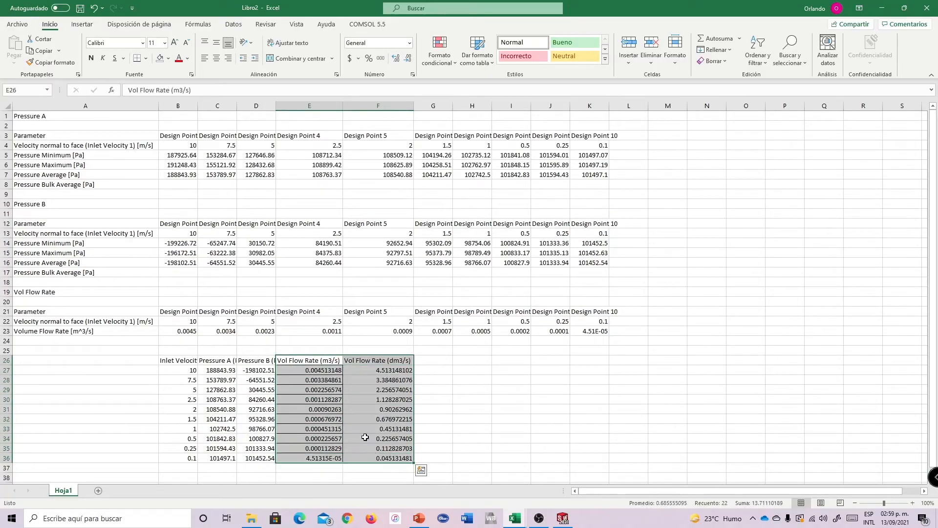
drag(322, 356, 361, 356)
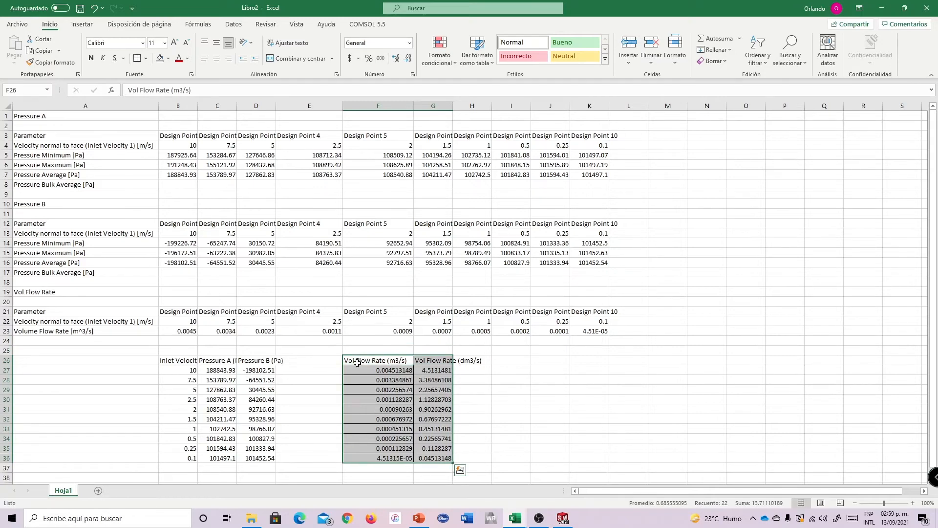
Enter the heading Pressure Drop (Pa) in cell E26
click(315, 360)
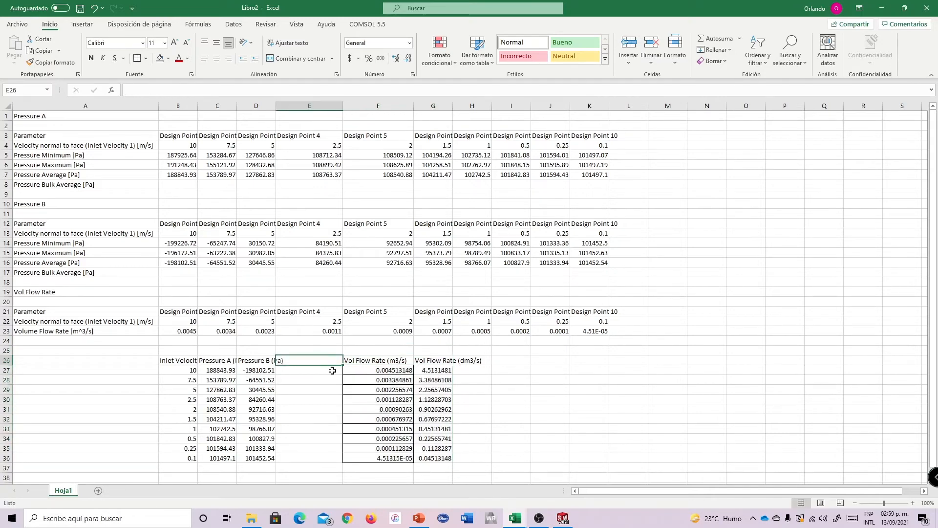
text(Pressure)
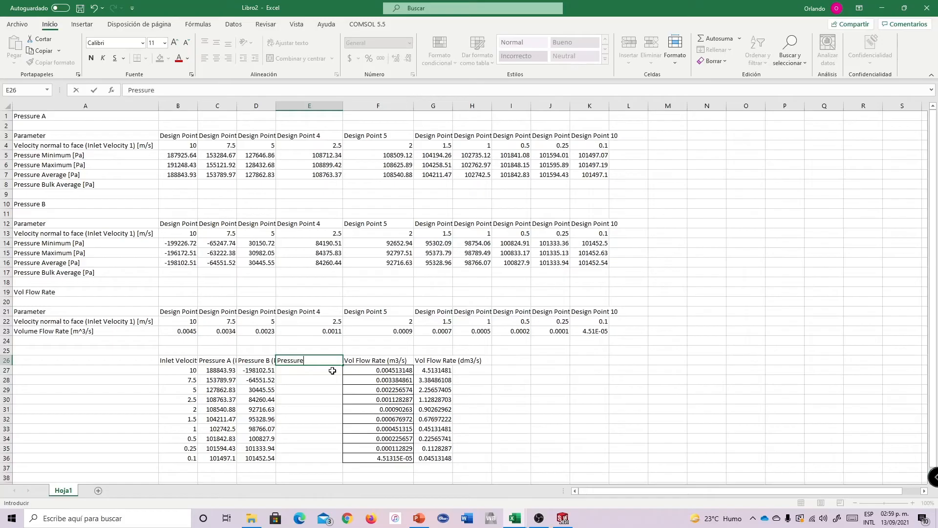
text( Drop (Pa))
key(Return)
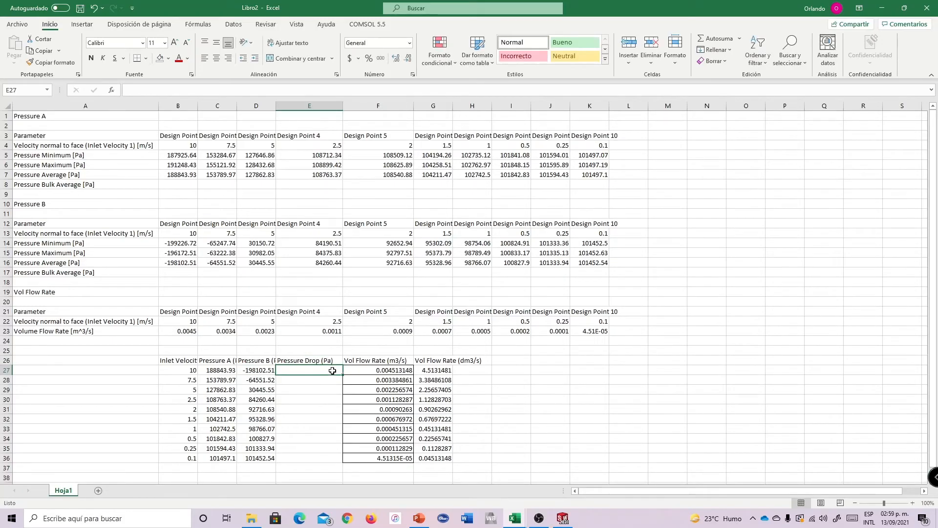
Calculate the pressure drop with the formula =C27-D27 in E27 and fill it down to E36
text(=)
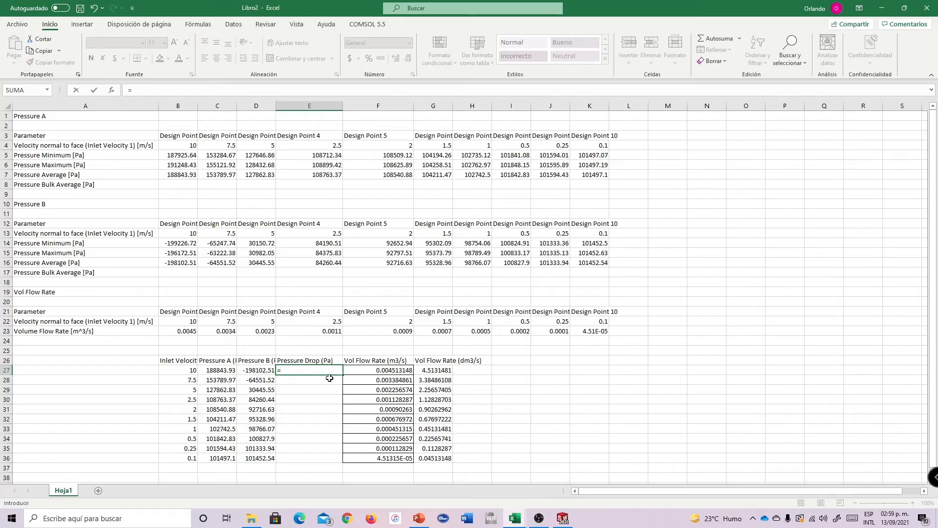
click(220, 370)
text(-)
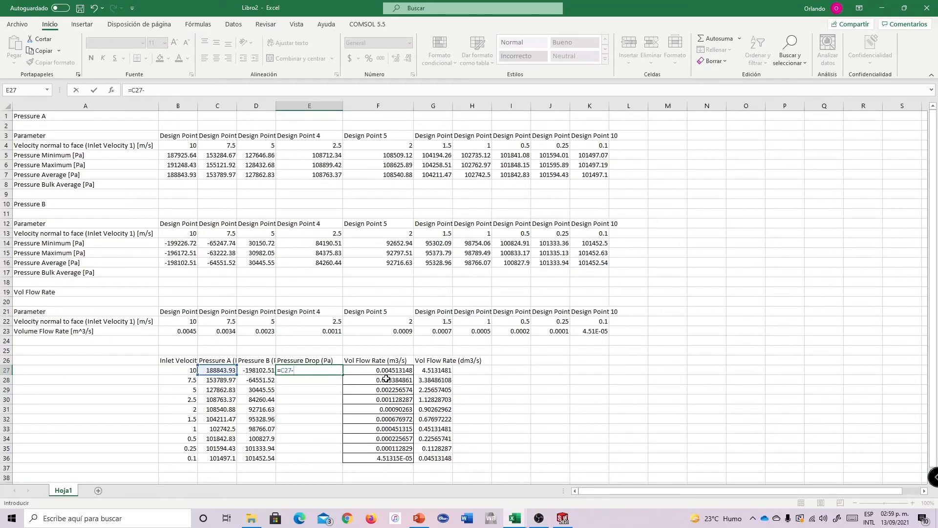
click(256, 370)
key(Return)
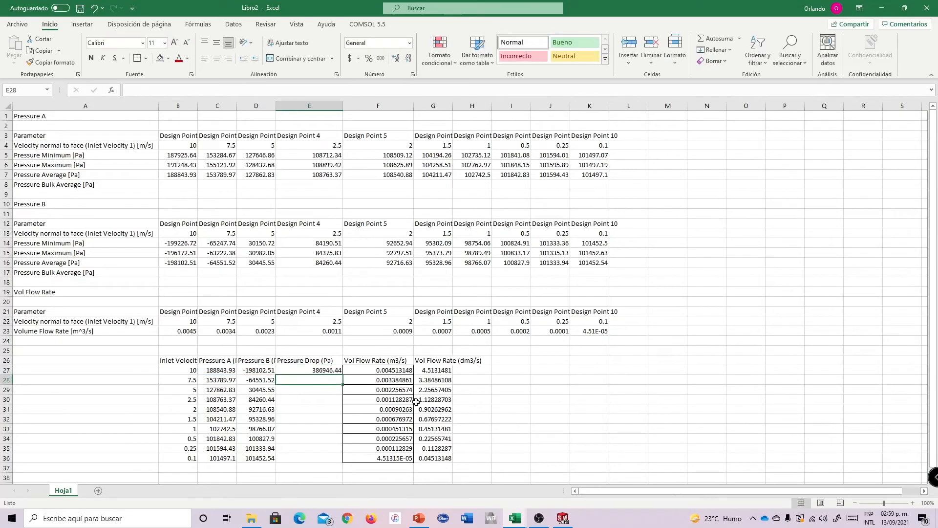
click(333, 372)
double_click(343, 374)
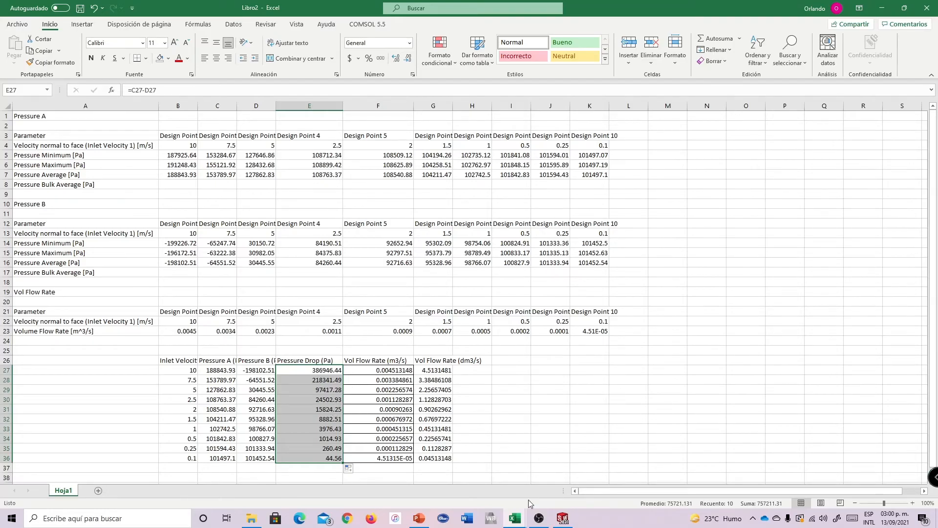
Move the flow rate block F26:G36 one column over to G26, leaving column F of the summary table empty
click(324, 370)
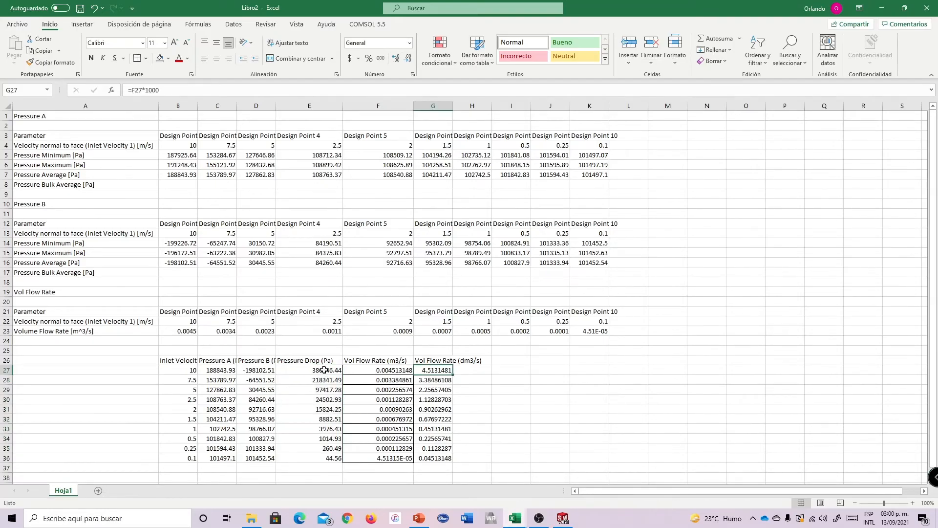
drag(393, 361, 432, 457)
drag(391, 355, 445, 360)
click(365, 366)
click(317, 364)
click(365, 361)
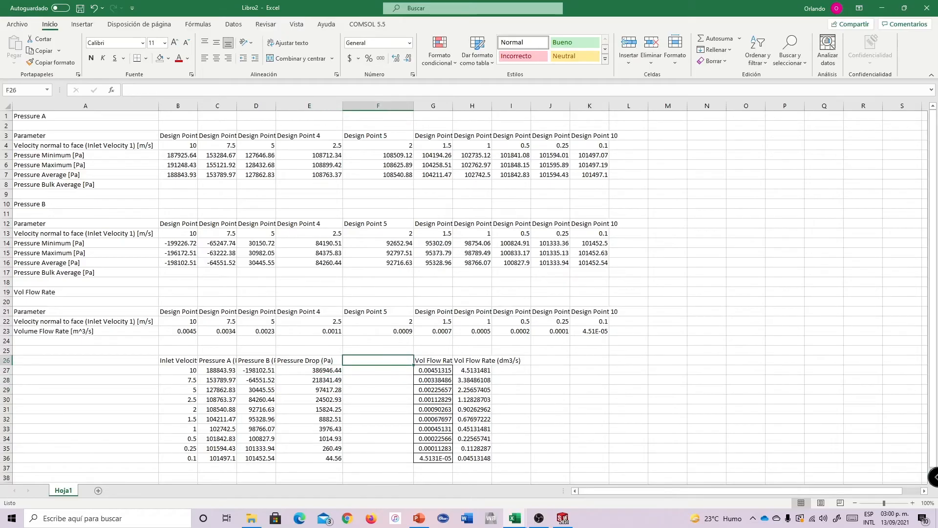
Switch to PowerPoint, present the Venturi flow meter slide and check the calibration curve's axis units before returning to Excel
click(329, 361)
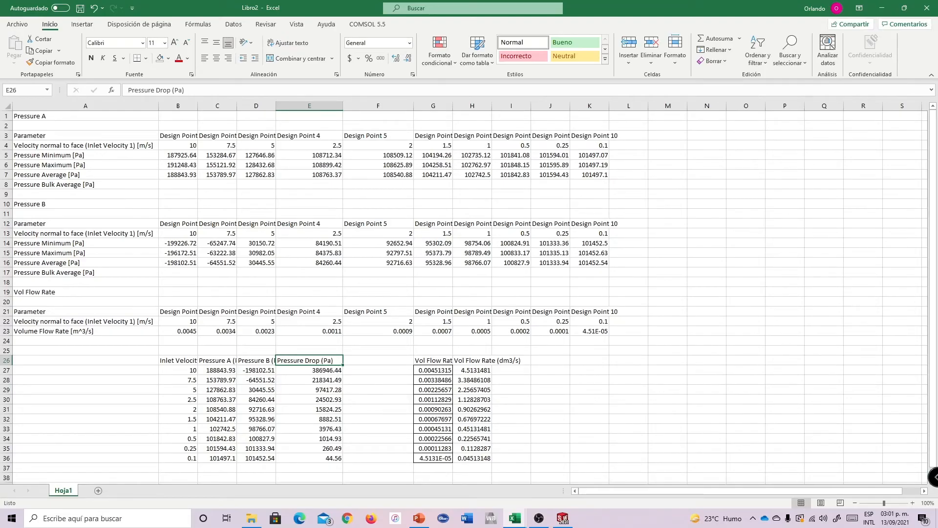
key(alt+Tab)
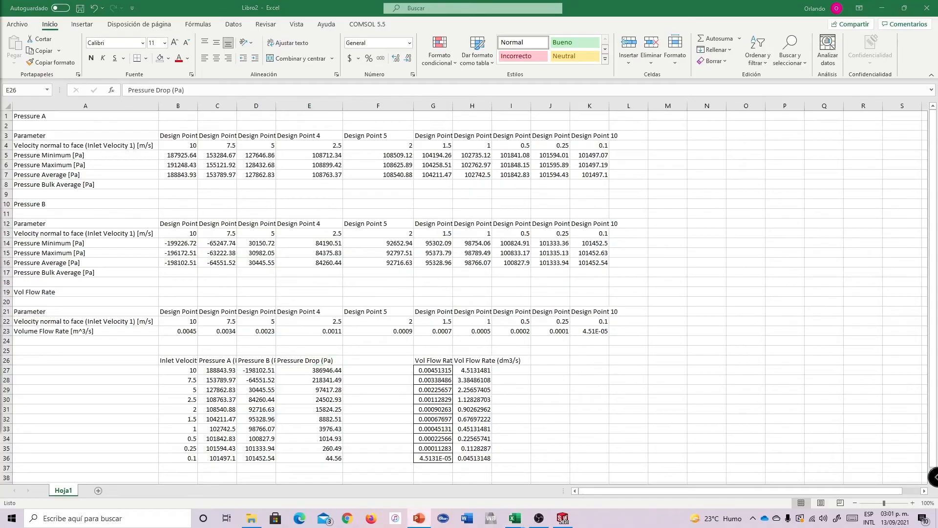
key(shift+F5)
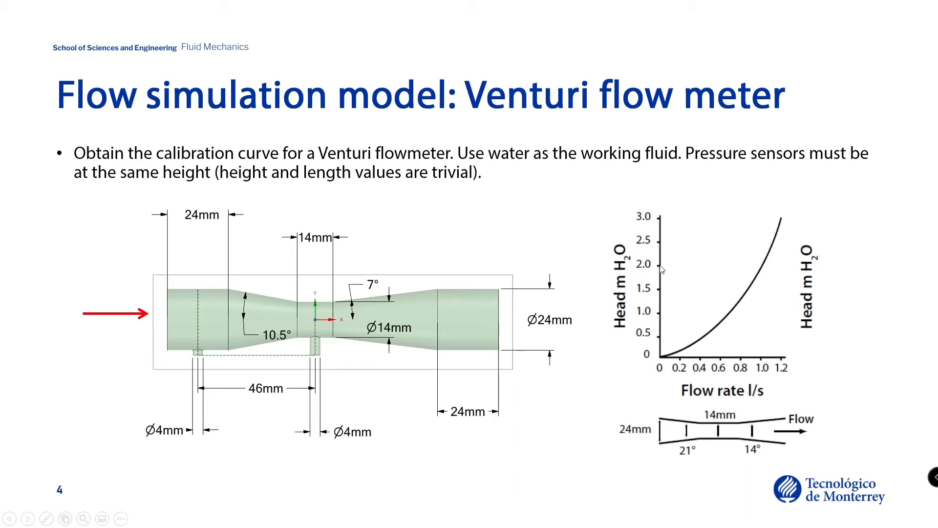
key(alt+Tab)
click(369, 373)
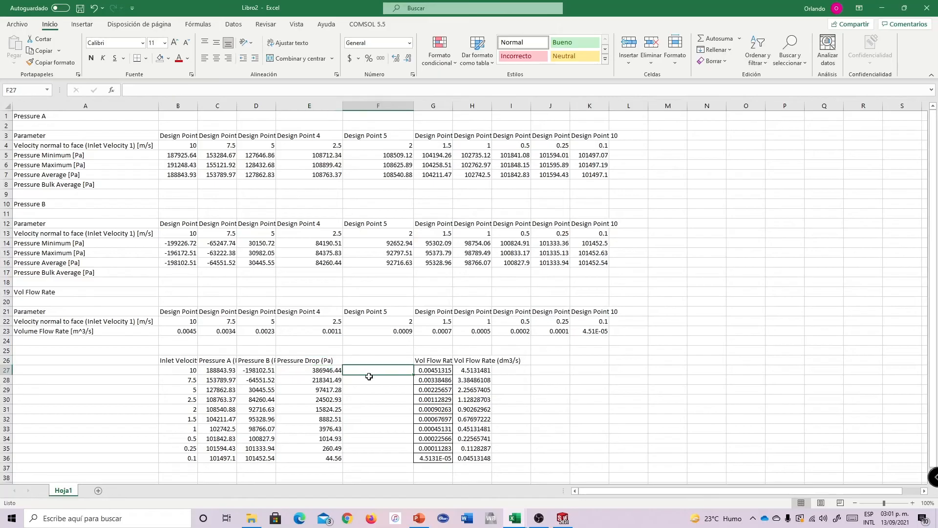
key(Up)
key(Left)
key(ctrl+c)
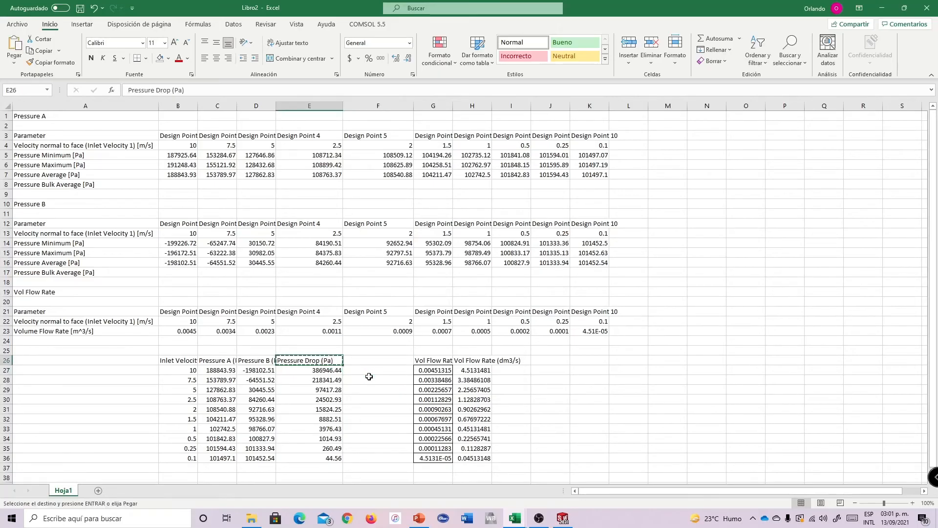
click(374, 360)
double_click(375, 360)
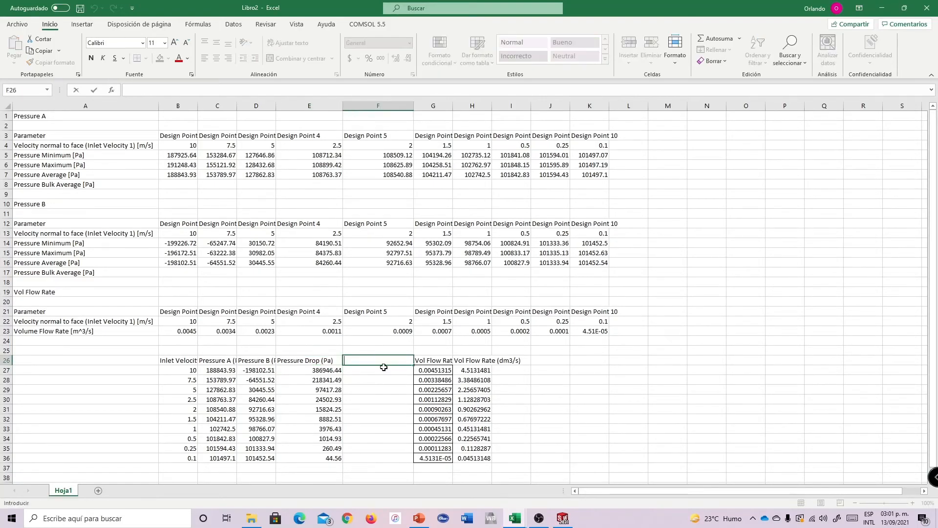
Copy the Pressure Drop heading from E26 to F26 and change its unit to m H2O
key(Left)
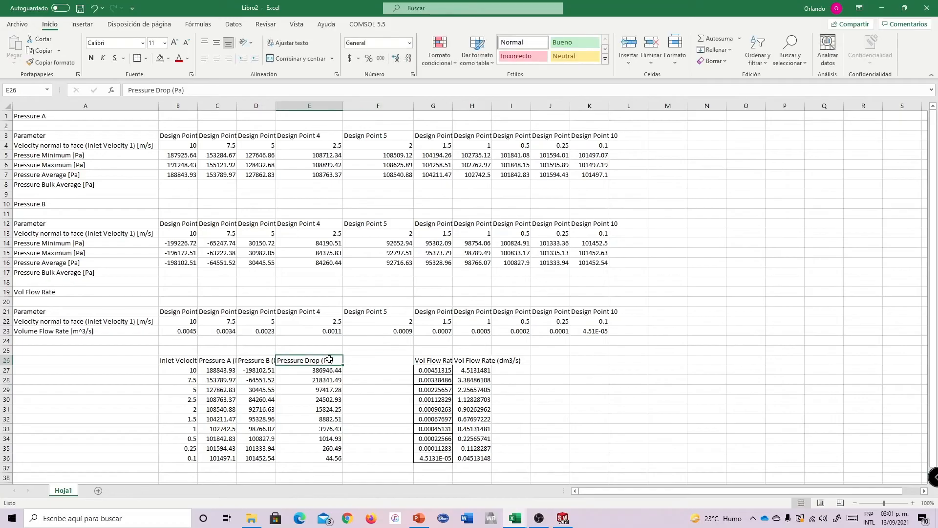
key(ctrl+c)
key(Right)
key(ctrl+v)
double_click(394, 360)
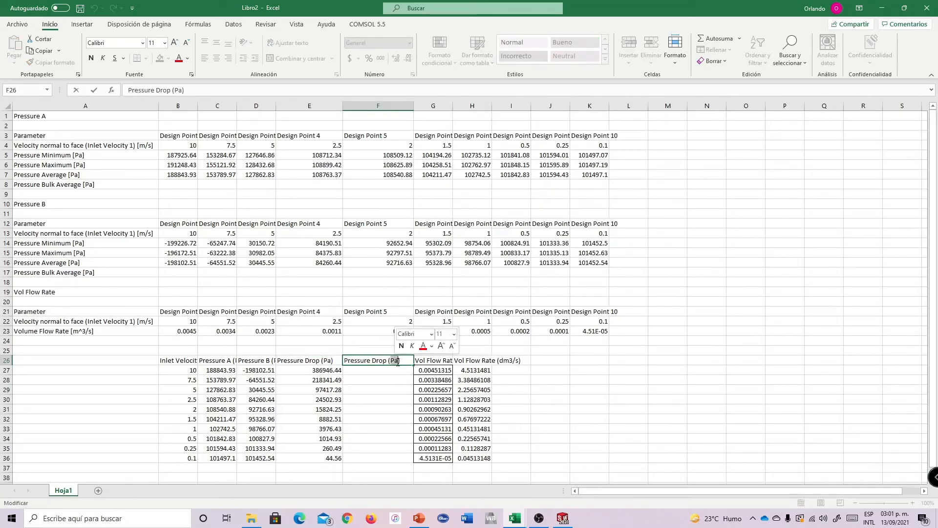
text(m H2O)
key(Return)
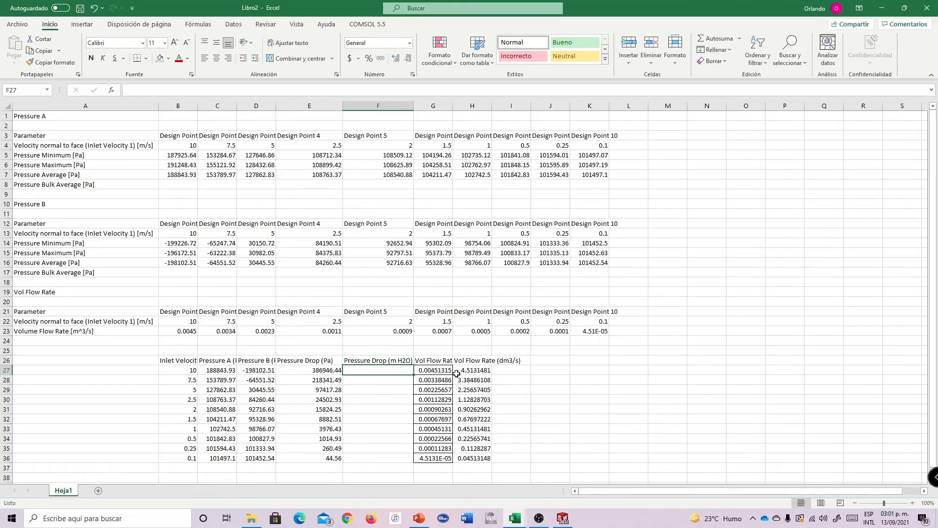
Convert the pressure drop to metres of water with =E27/9806.38 in F27 and fill it down to F36
text(=)
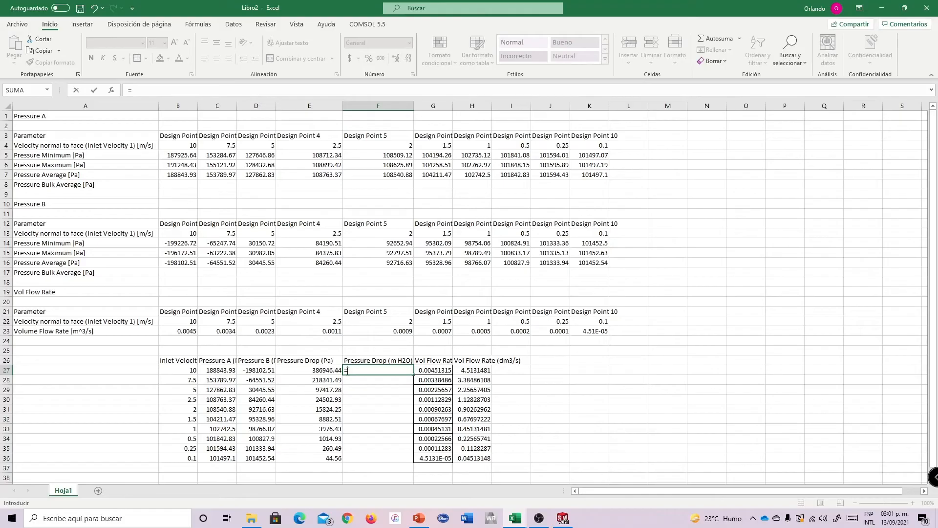
click(335, 374)
text(/)
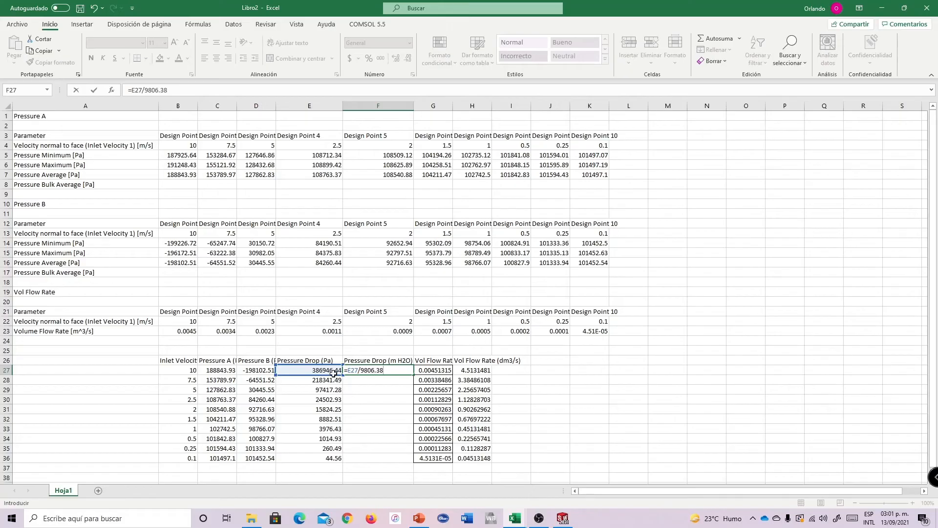
text(9806.38)
click(395, 372)
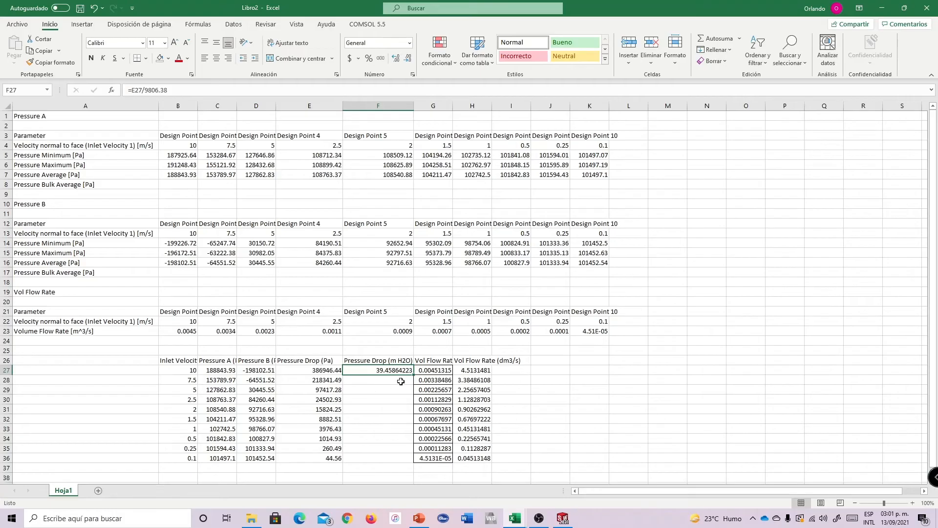
drag(414, 375, 424, 462)
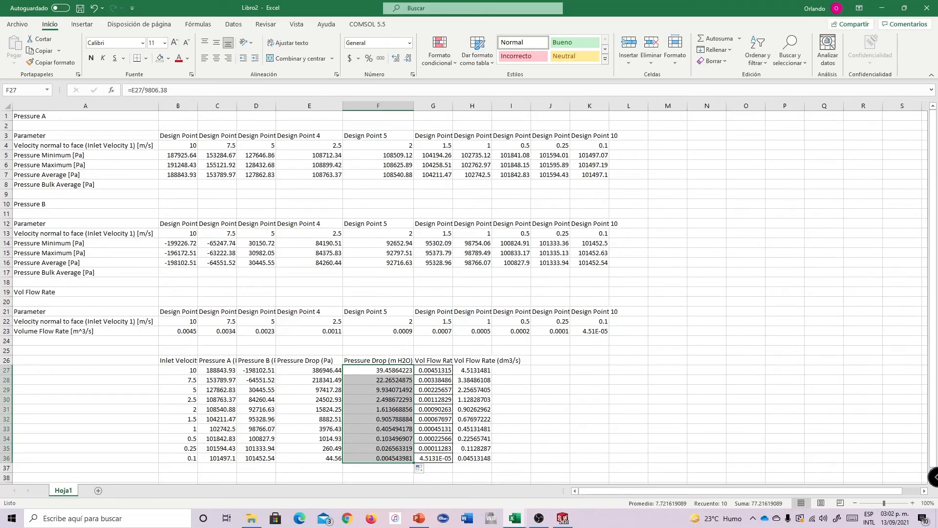
Consult the calibration curve slide in PowerPoint, return to Excel and paste the dm3/s flow rates H26:H36 as values at K26
key(alt+Tab)
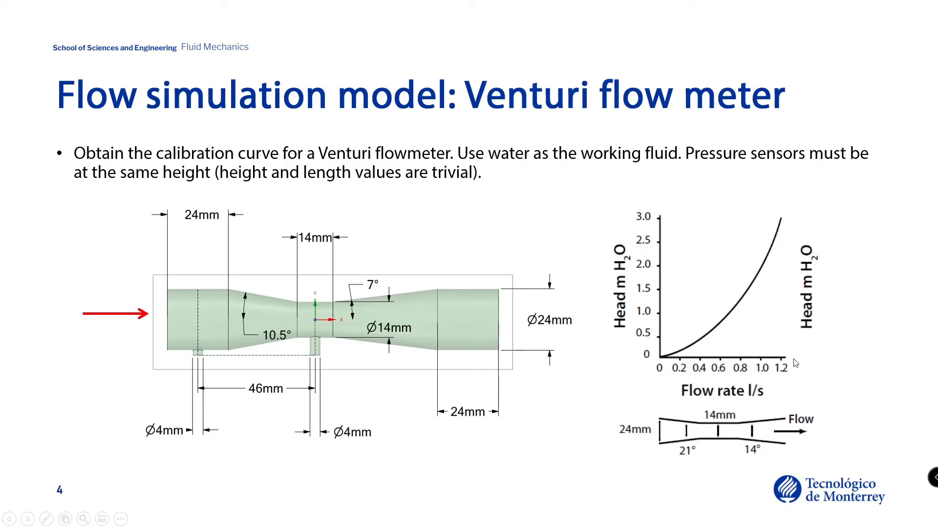
key(alt+Tab)
drag(472, 243, 474, 338)
key(ctrl+c)
right_click(589, 244)
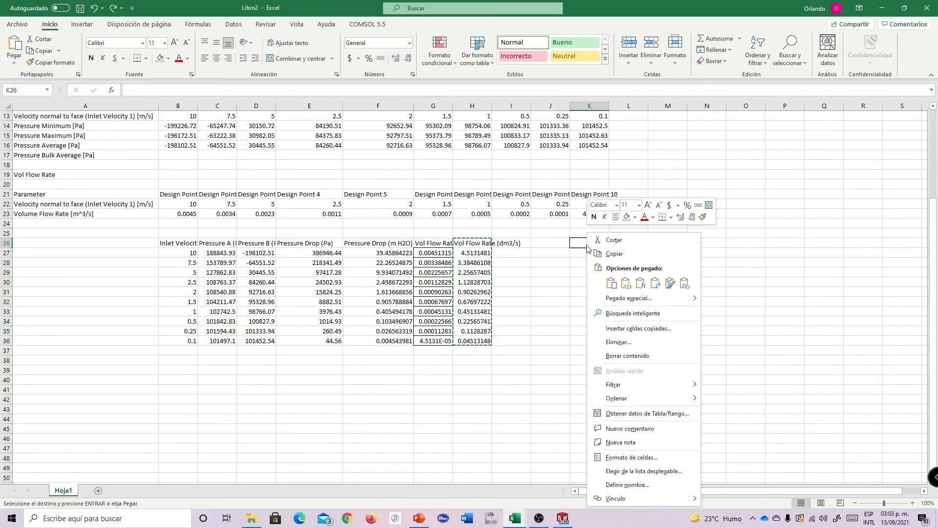
click(626, 283)
Copy the Pressure Drop (m H2O) column F26:F36 and paste it as values at L26
drag(381, 246, 364, 341)
right_click(388, 295)
click(416, 27)
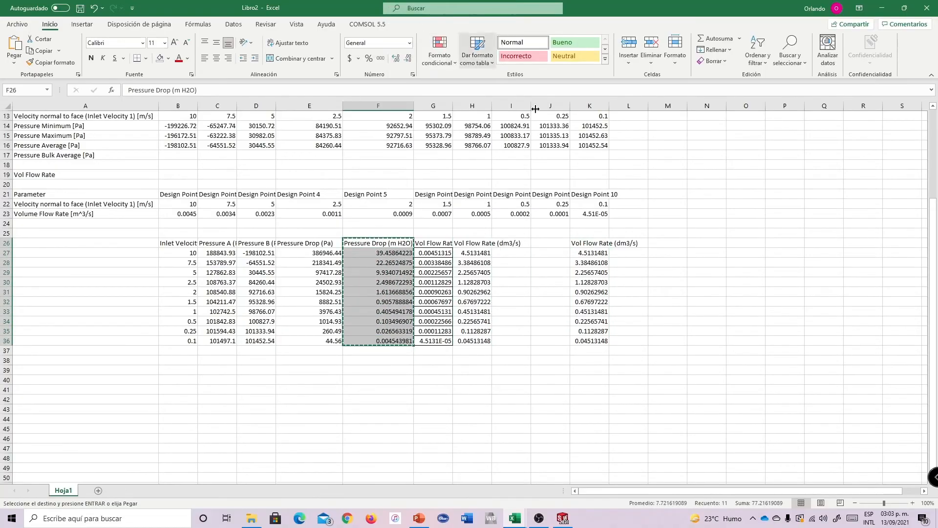
right_click(633, 244)
click(667, 284)
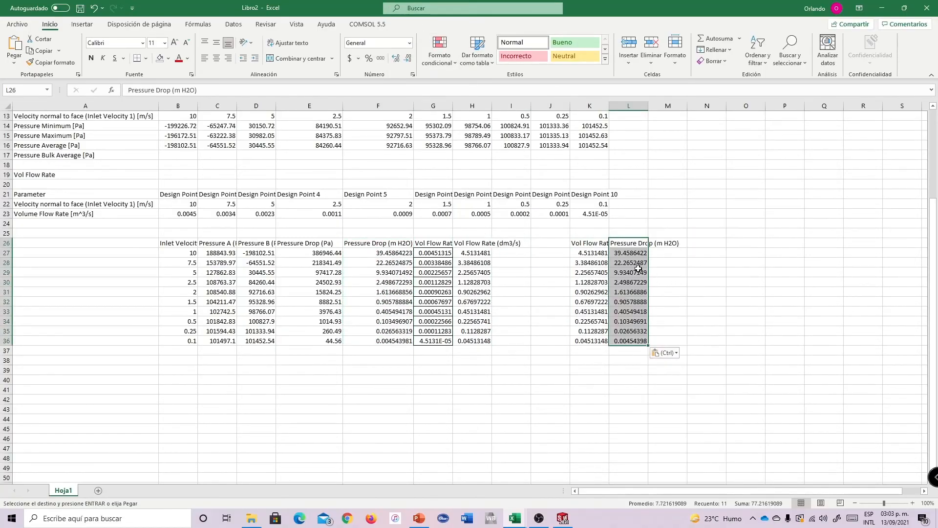
Insert a markers-only scatter chart of the flow rate and pressure drop data in K26:L36 and move it beside the table
drag(596, 244, 598, 340)
ctrl+drag(631, 243, 631, 340)
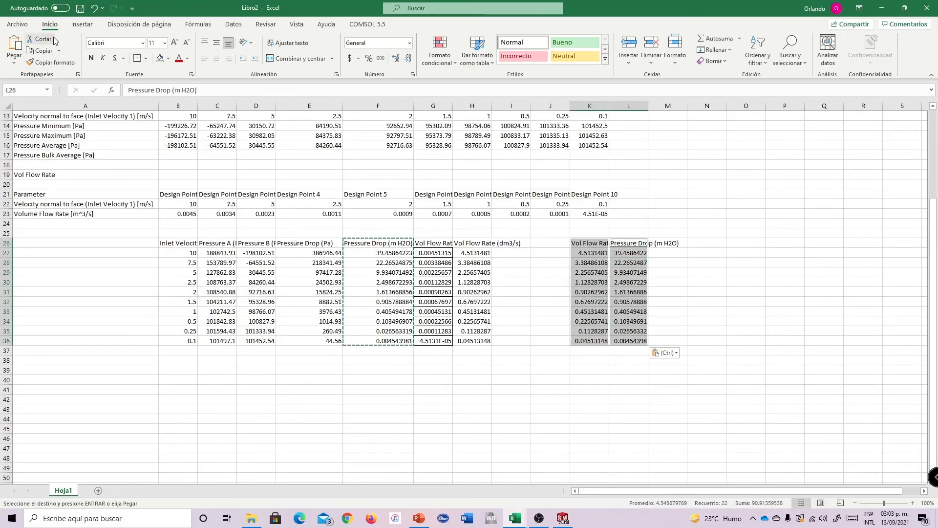
click(82, 25)
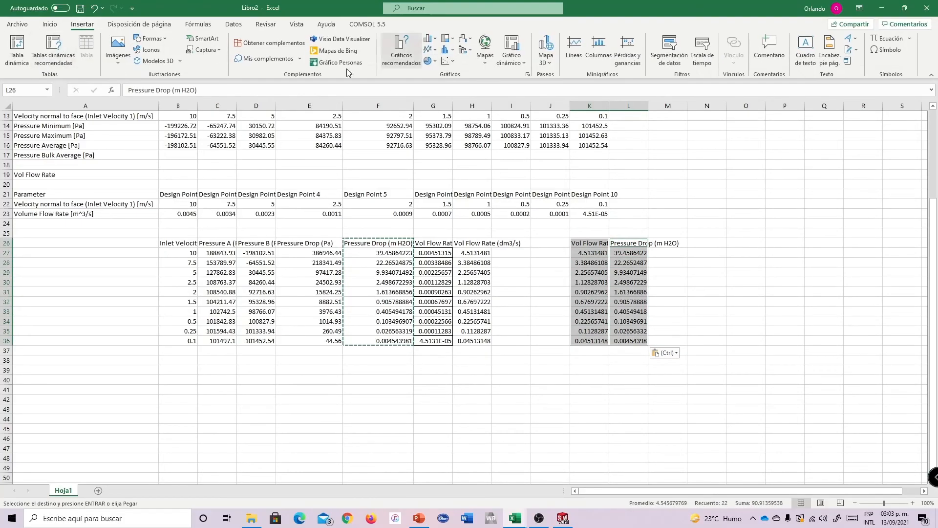
click(448, 62)
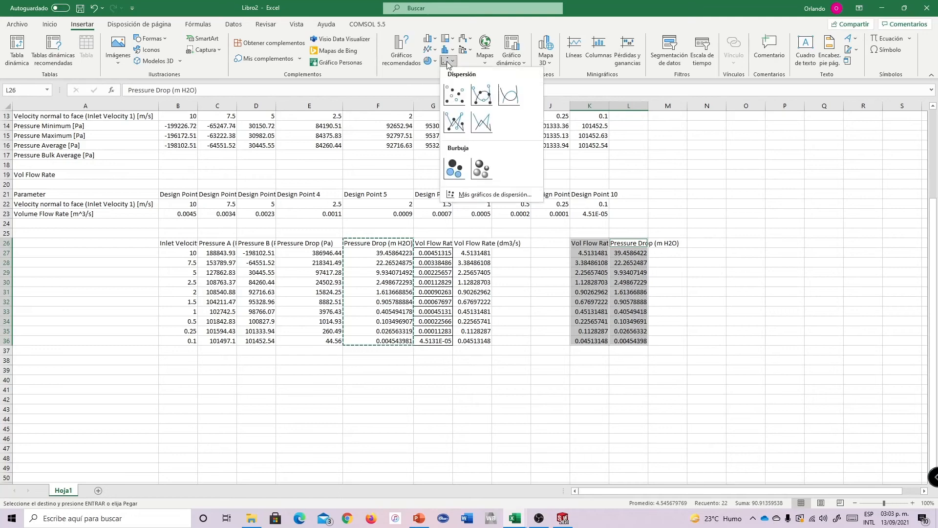
click(455, 96)
drag(541, 229, 868, 194)
Delete the scatter chart's title and its vertical axis labels
click(840, 204)
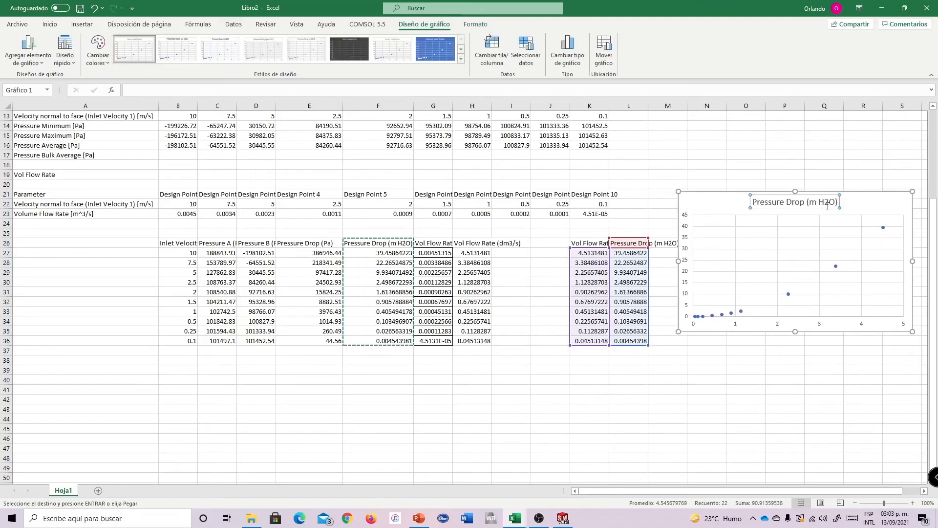
key(Delete)
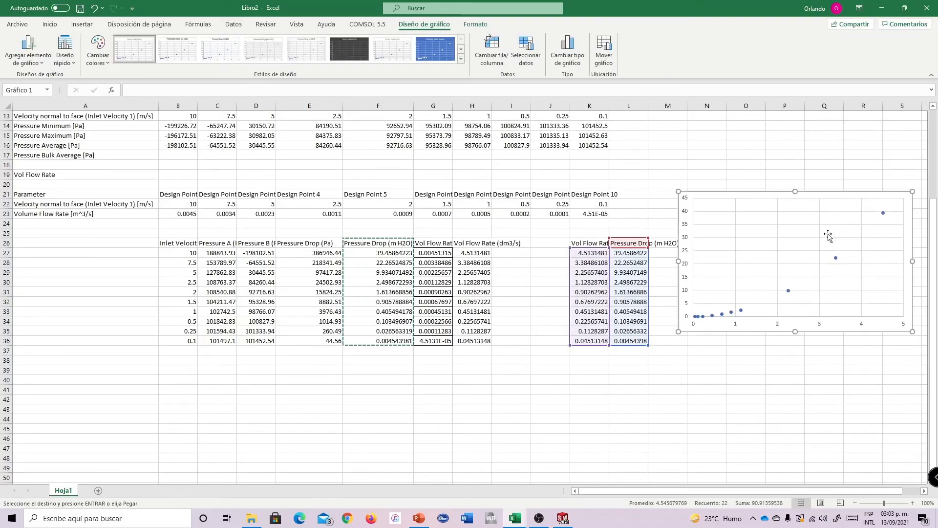
click(687, 201)
key(Delete)
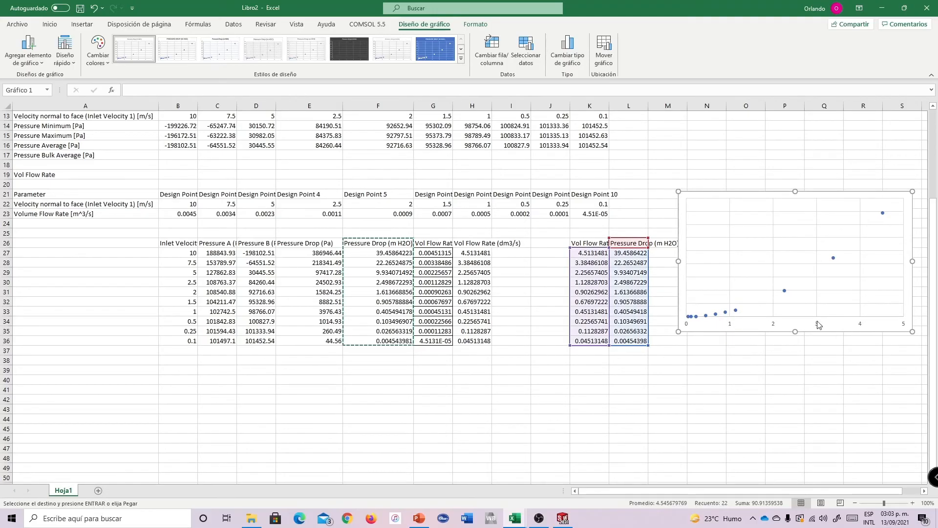
Switch to the PowerPoint slides, examine the axis ranges of the Venturi calibration curve and its overlaid points, and return to Excel
click(592, 244)
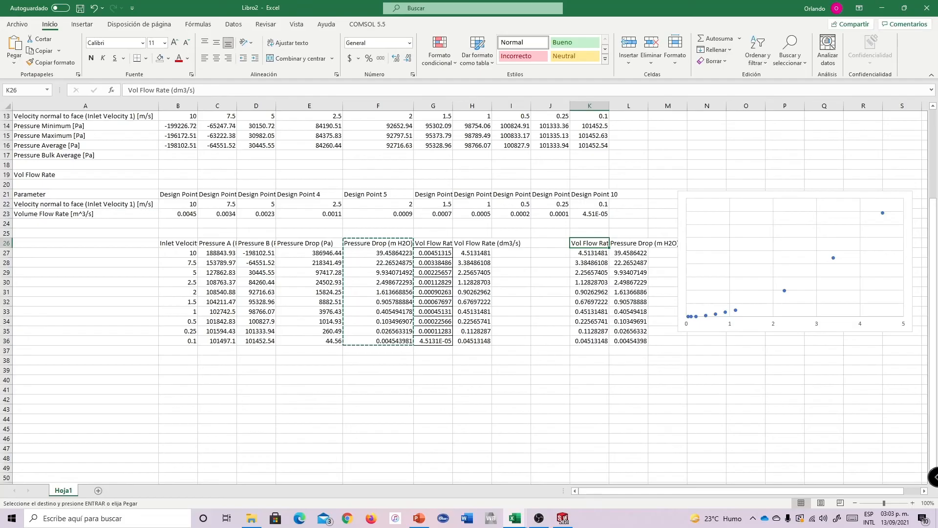
key(alt+Tab)
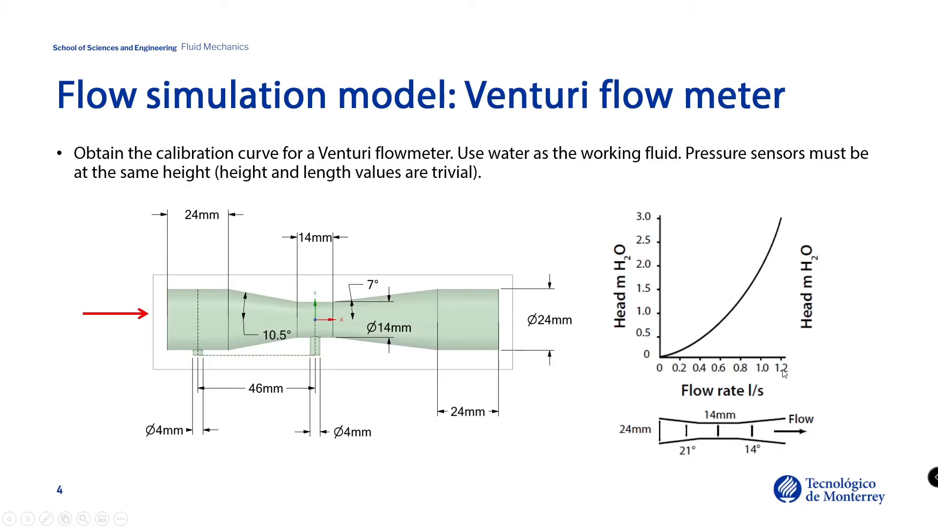
key(F1)
click(610, 364)
key(Right)
key(Right)
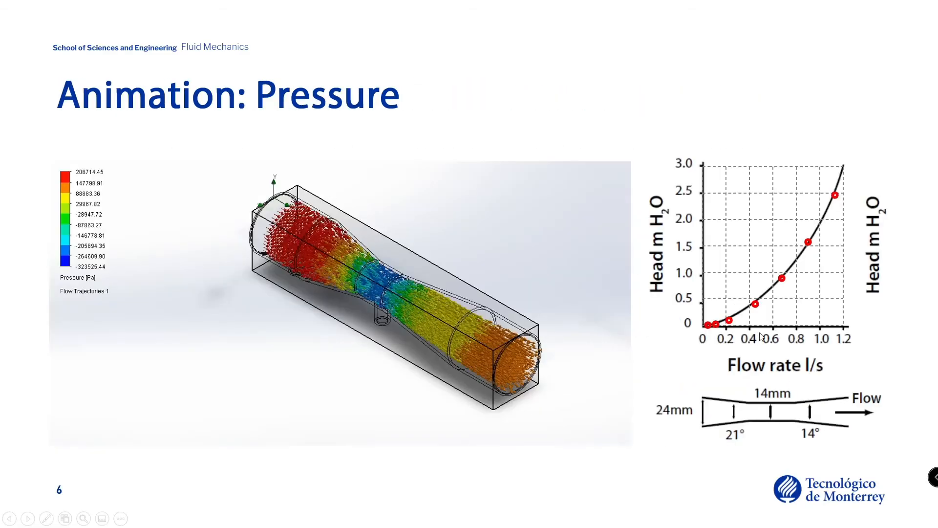
key(alt+Tab)
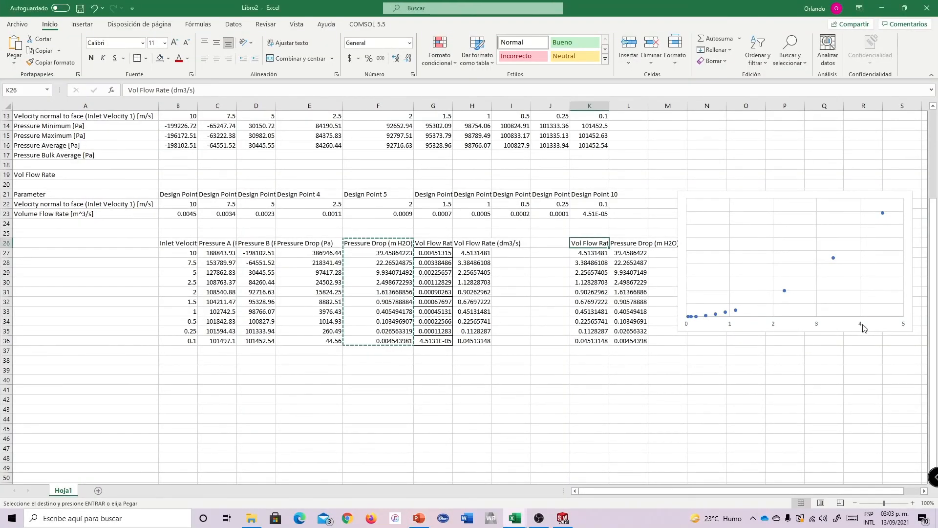
Restrict the chart series to rows 30 to 36, using K30:K36 for the flow rates and L30:L36 for the pressure drops
double_click(862, 325)
click(732, 365)
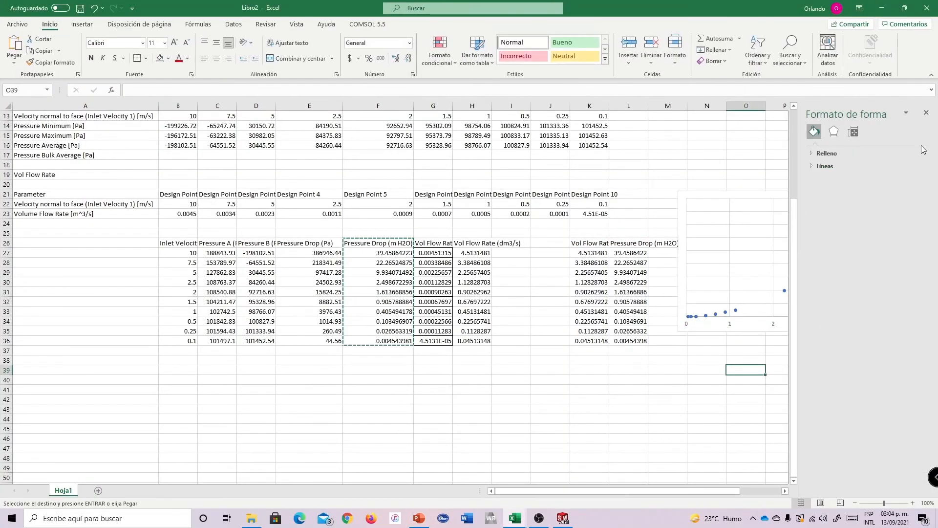
click(786, 290)
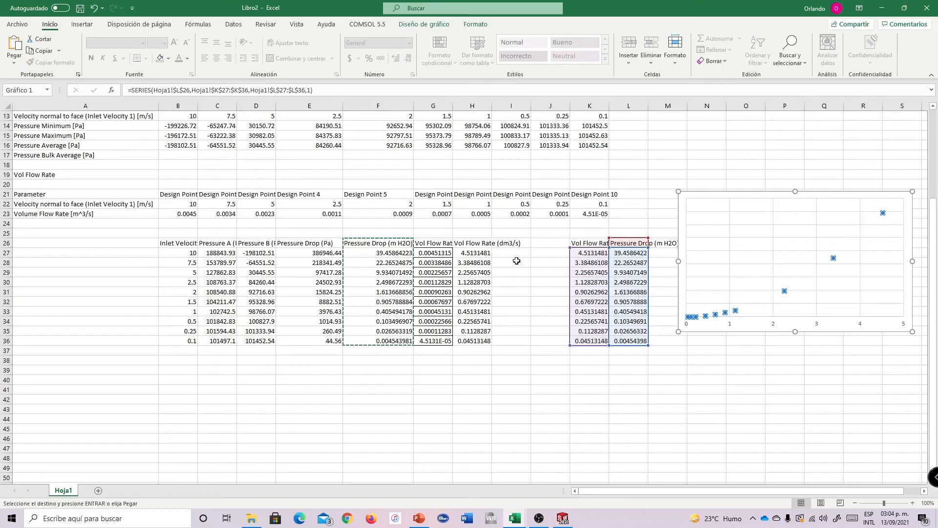
drag(570, 248, 576, 281)
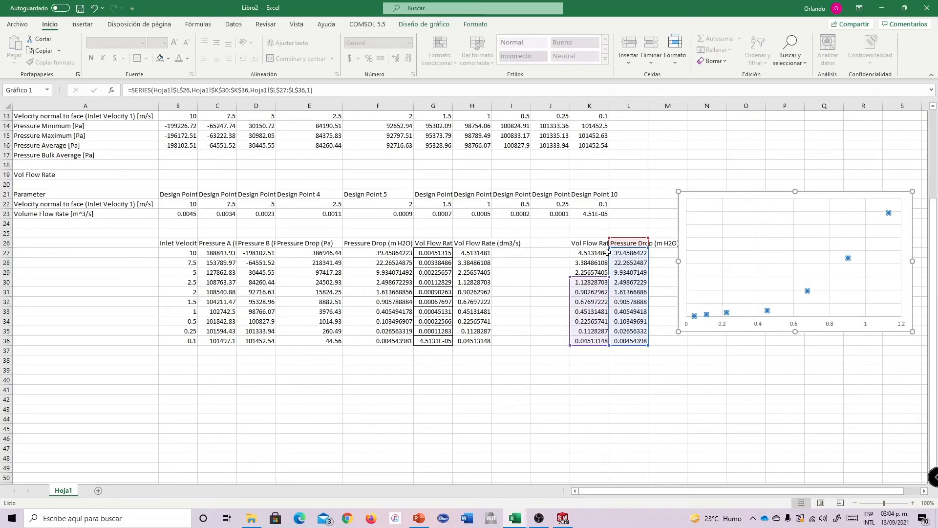
click(630, 263)
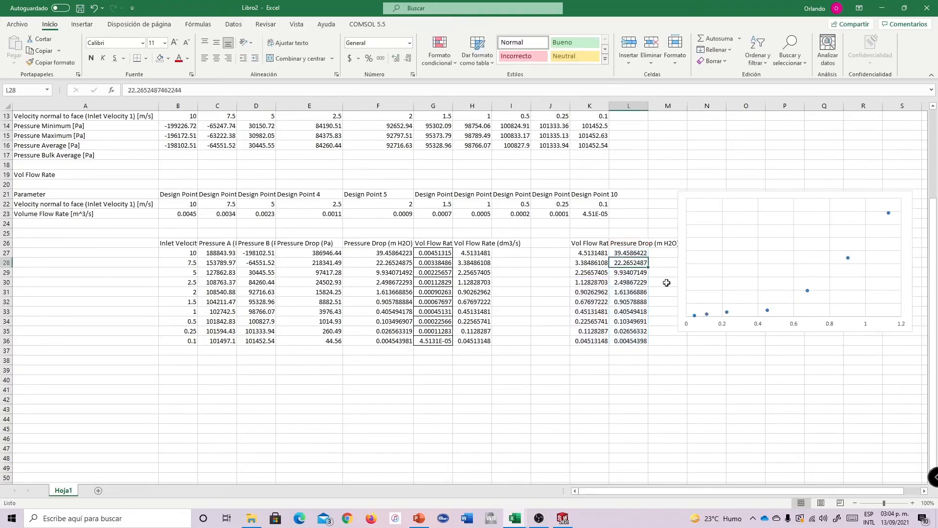
click(768, 311)
drag(649, 248, 610, 277)
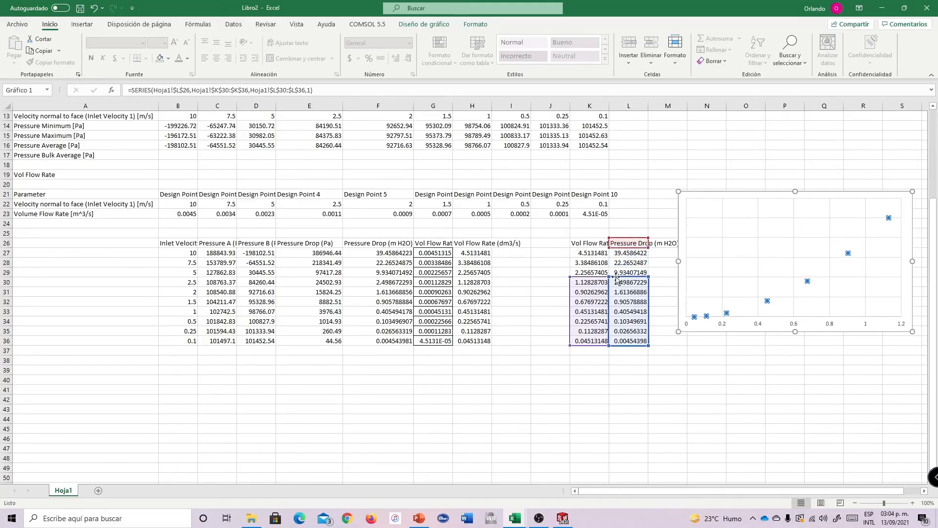
click(724, 368)
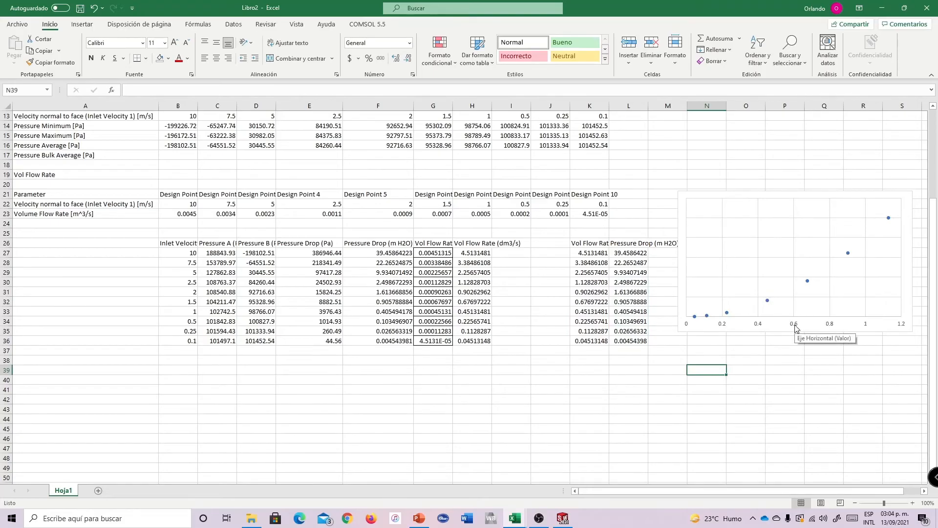
Narrow the scatter chart to about 5.2 cm wide and shift it slightly away from the data columns
click(693, 196)
click(478, 25)
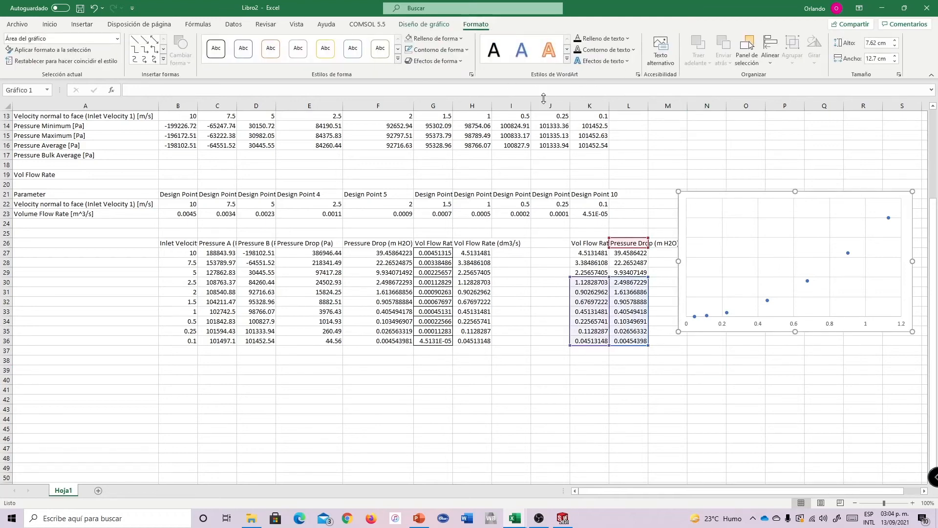
click(758, 155)
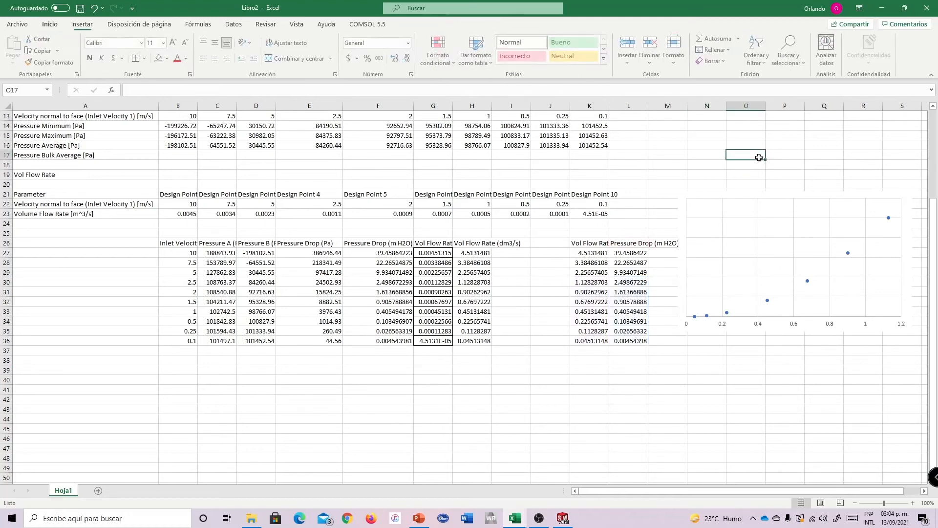
click(775, 205)
drag(912, 261, 774, 261)
drag(743, 225, 768, 228)
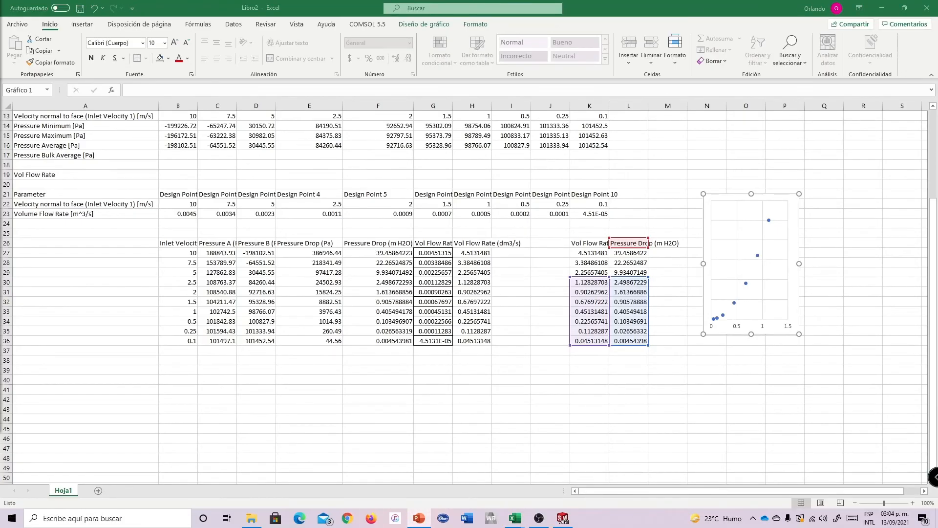
Paste the reference calibration curve image from the PowerPoint slide at cell I38, below the table
right_click(513, 359)
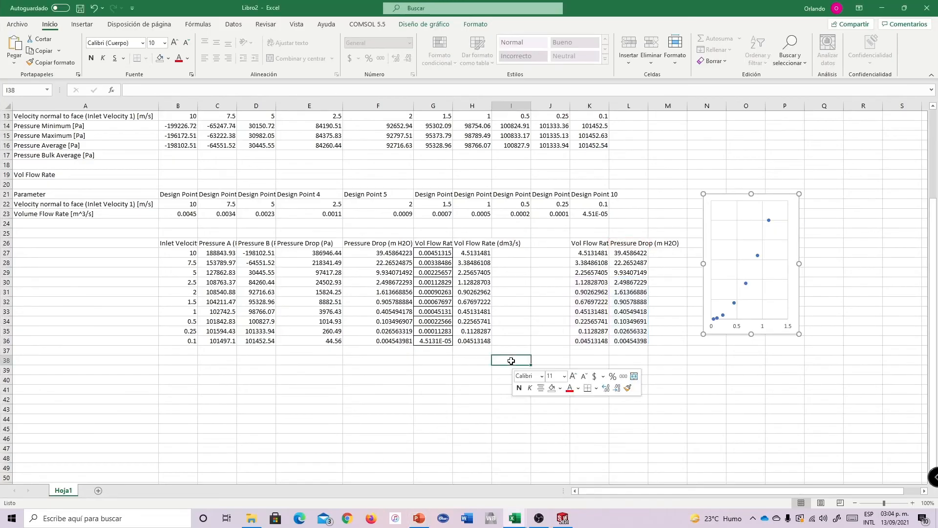
click(562, 142)
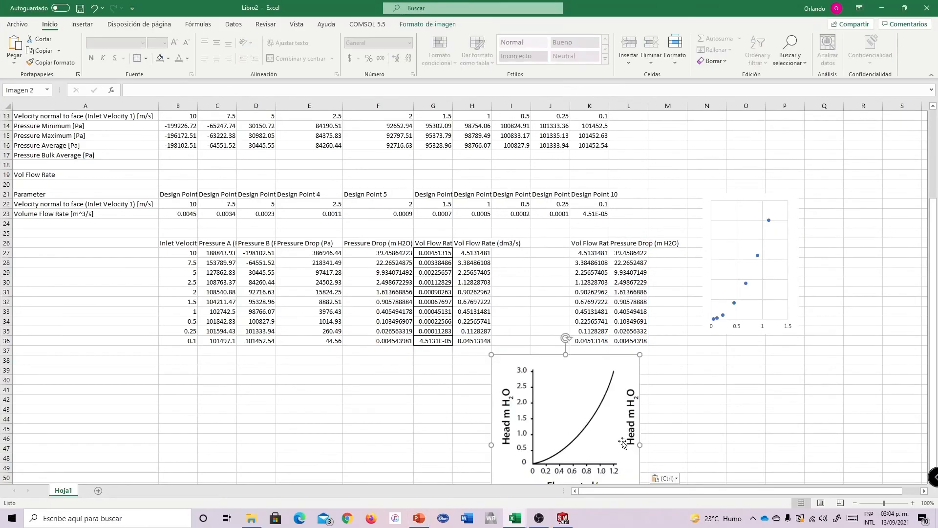
scroll(627, 447, down, 3)
scroll(781, 195, up, 1)
scroll(620, 349, down, 1)
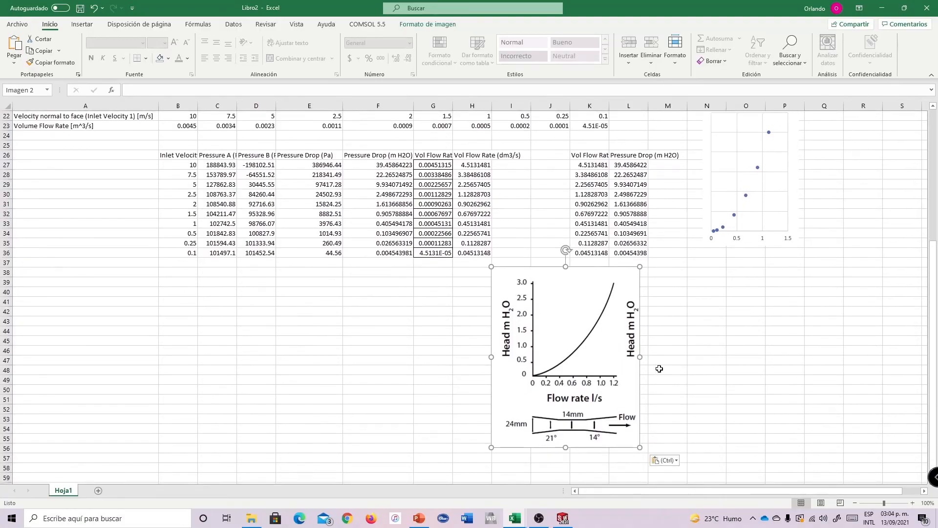
scroll(659, 369, up, 1)
Send the reference curve image to the back and place the scatter chart over its plot
drag(773, 139, 699, 300)
right_click(606, 309)
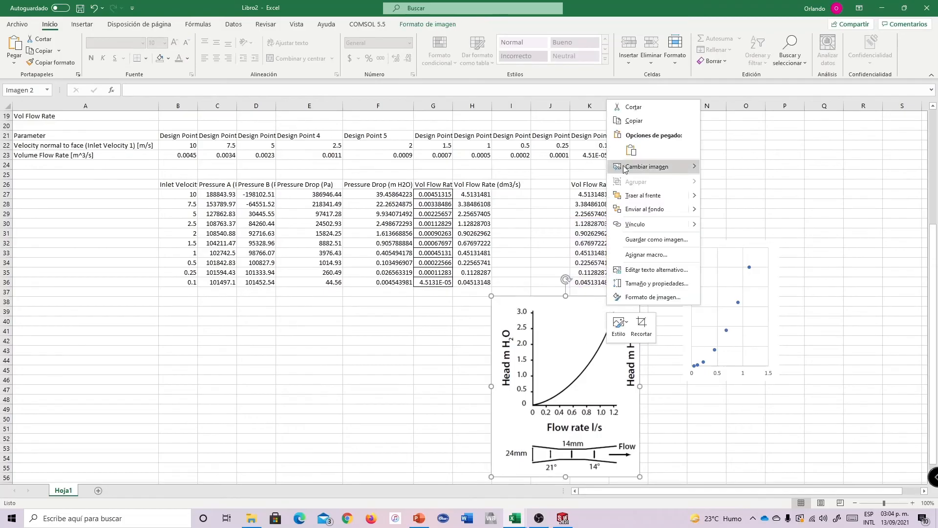
click(644, 209)
drag(739, 241, 578, 306)
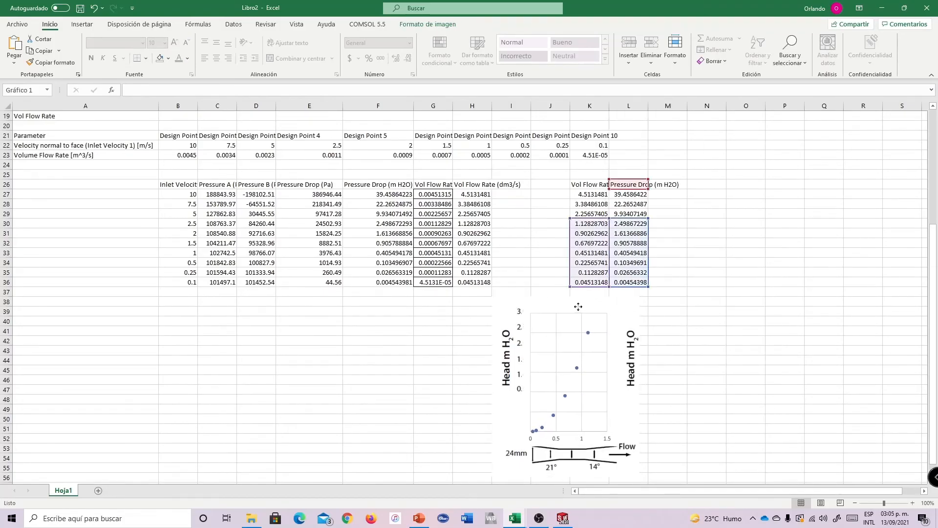
Set the scatter chart's shape fill to none so the reference curve shows through
click(474, 25)
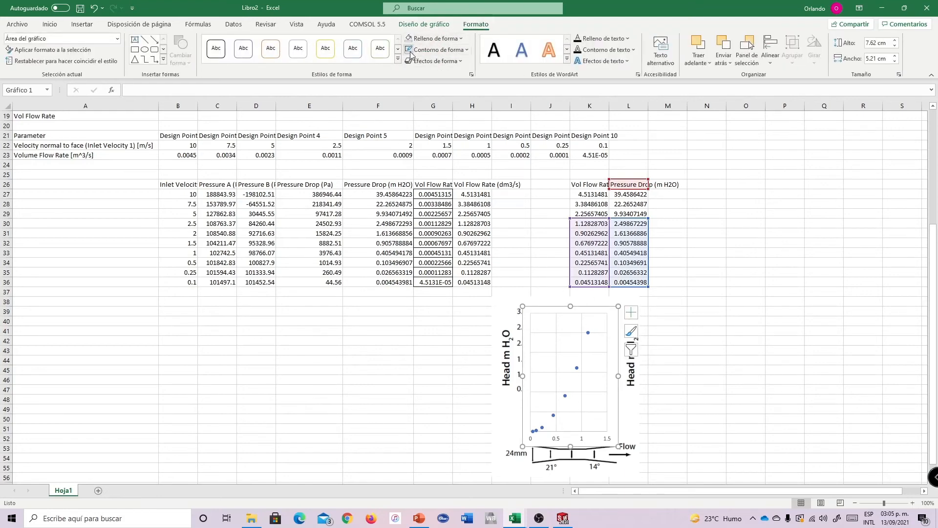
click(435, 51)
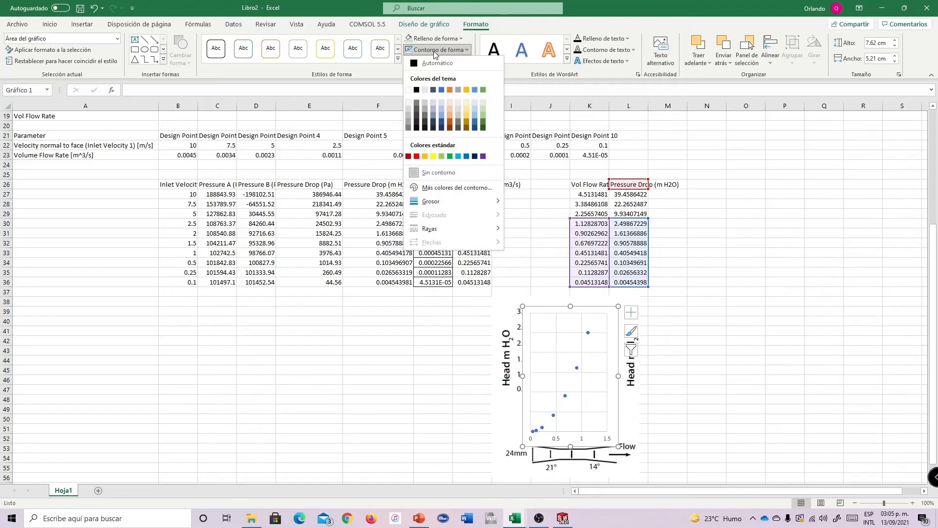
click(435, 51)
click(425, 39)
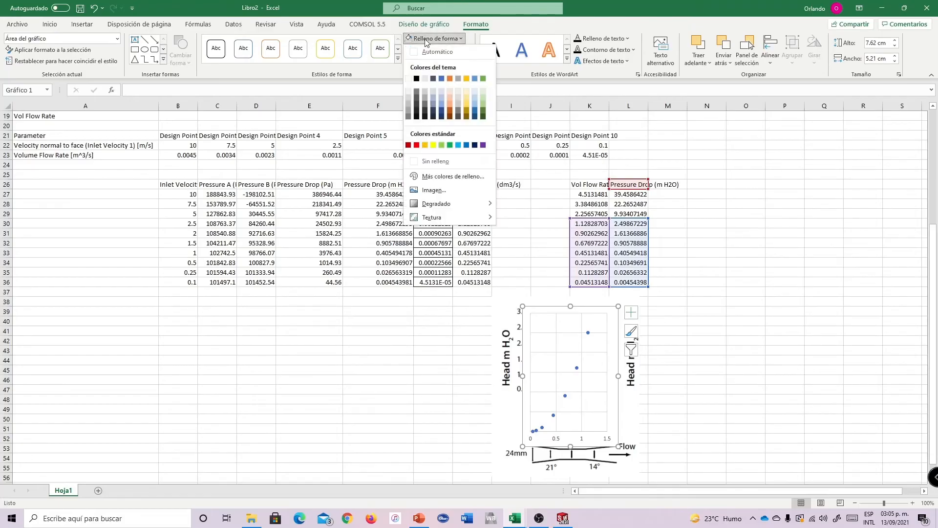
click(435, 161)
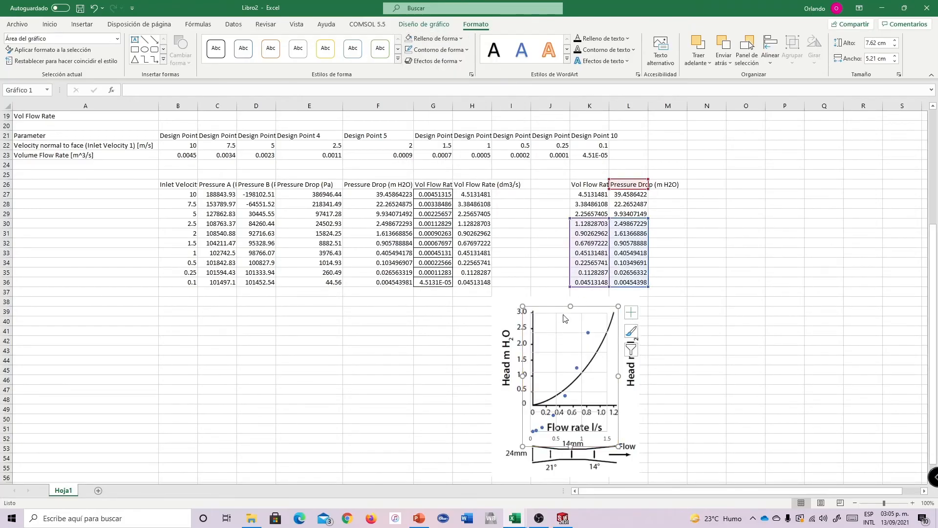
Resize the transparent chart to about 6.23 by 5.33 cm and align its axes with those of the reference curve
drag(579, 307, 587, 308)
drag(627, 447, 617, 408)
scroll(604, 312, down, 2)
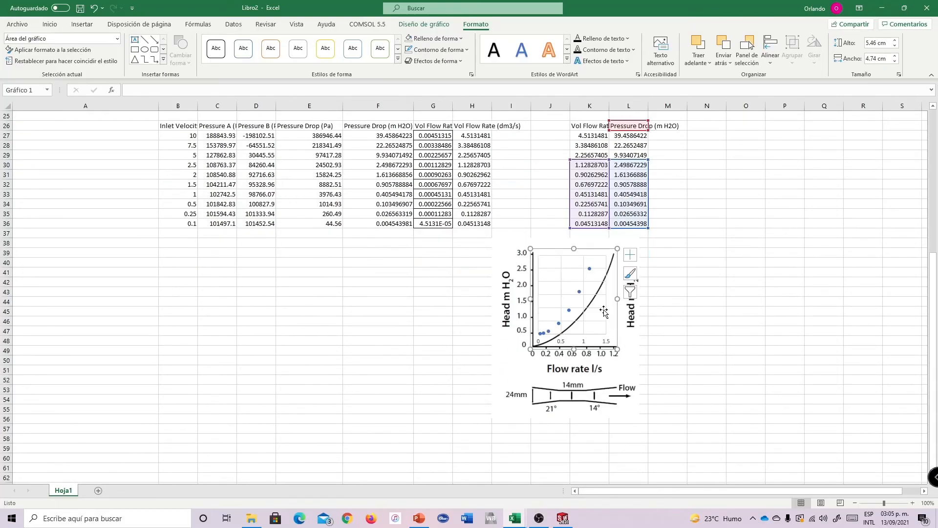
ctrl+scroll(630, 215, up, 3)
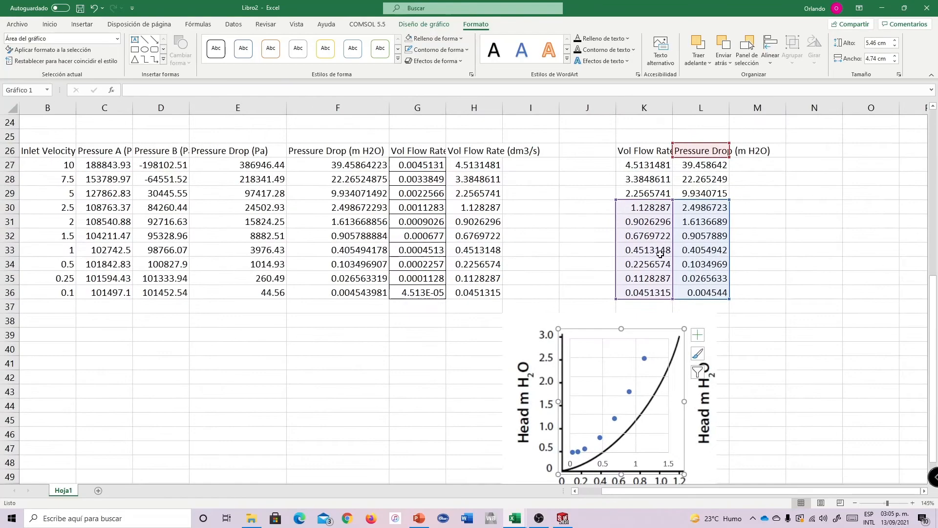
scroll(660, 253, down, 3)
drag(635, 196, 694, 198)
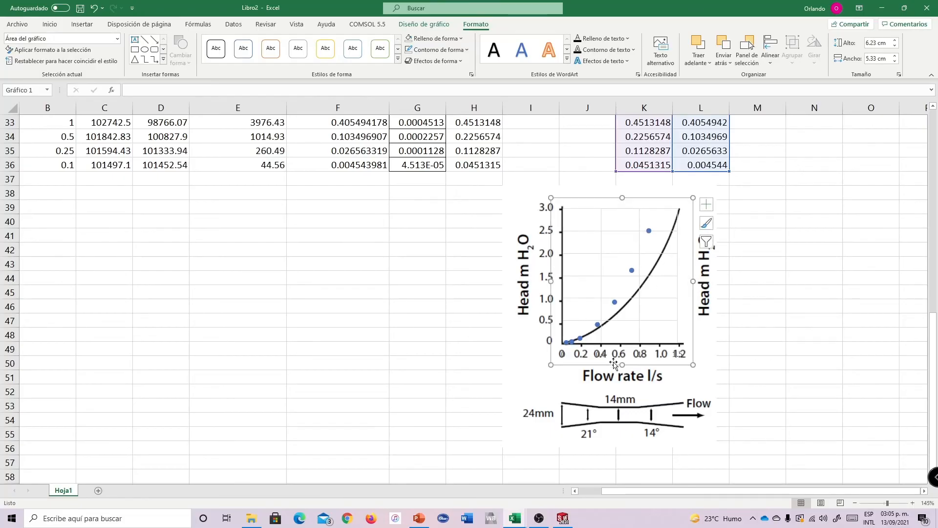
Set the chart's horizontal axis maximum to 1.2 and major unit to 0.2, and place the chart back over the reference curve
drag(658, 198, 846, 190)
double_click(790, 346)
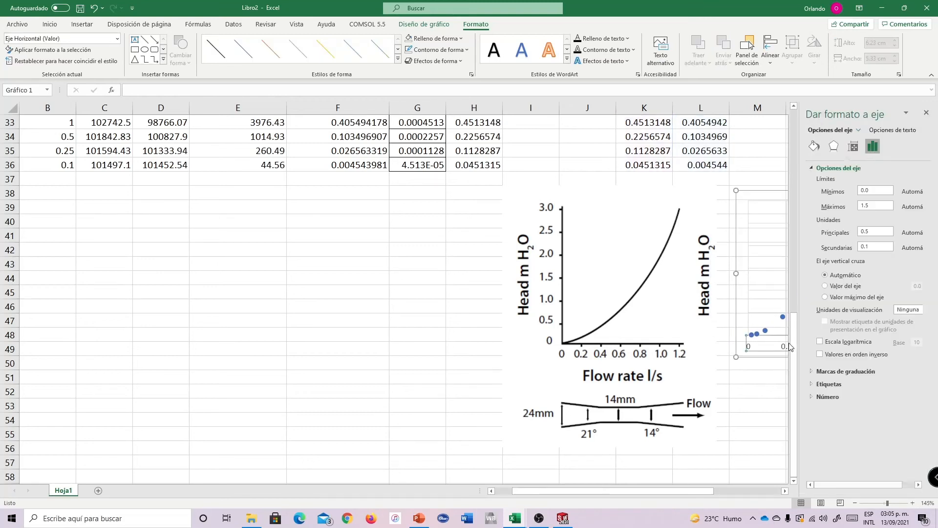
click(881, 205)
text(1.2)
key(Return)
drag(876, 231, 857, 234)
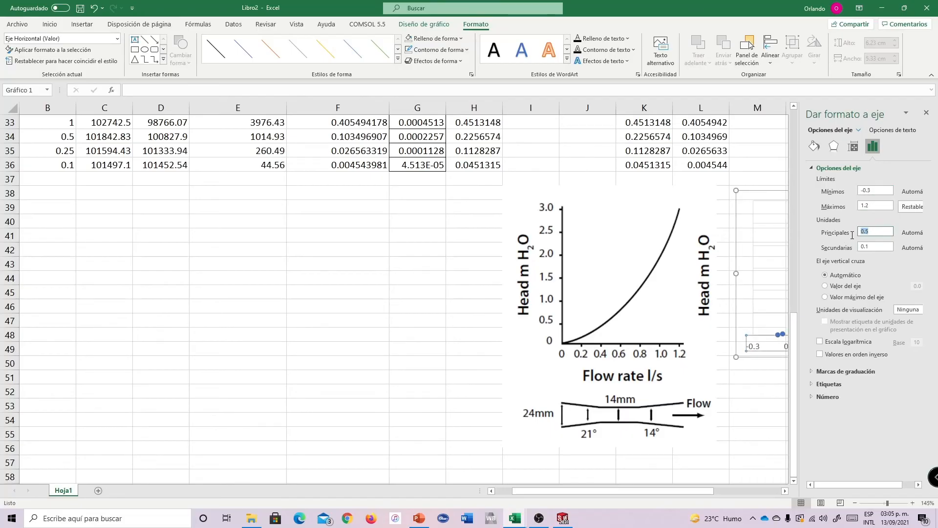
text(0.2)
key(Return)
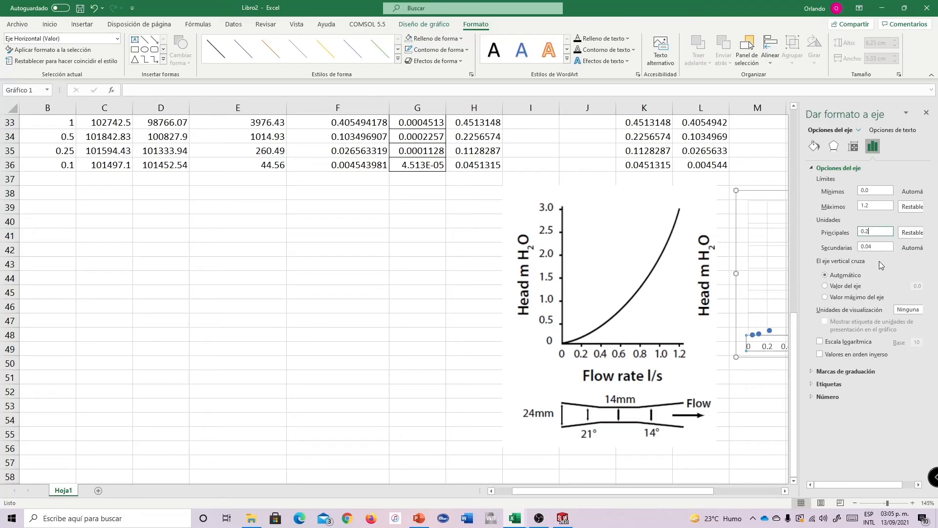
drag(772, 193, 589, 202)
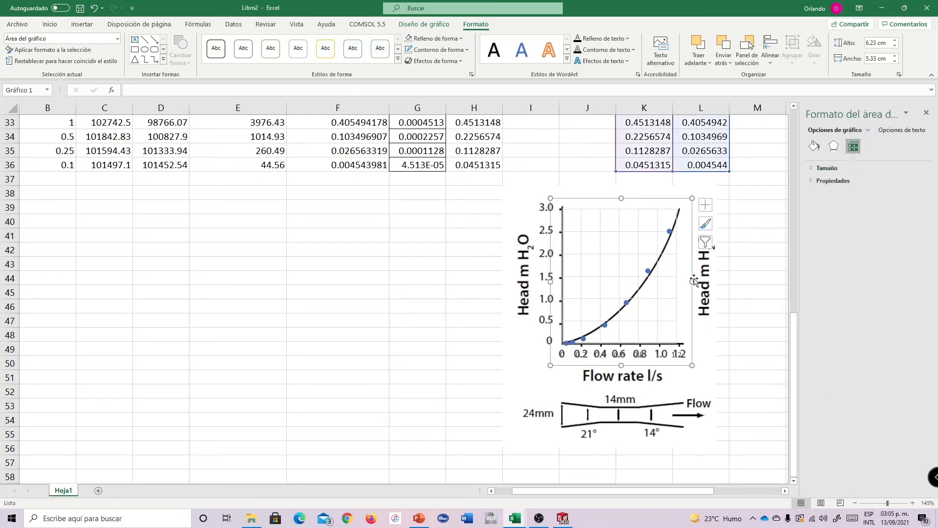
Resize the scatter chart to about 6.22 by 5.44 cm so its points line up with the reference curve
drag(694, 282, 696, 283)
drag(694, 282, 696, 282)
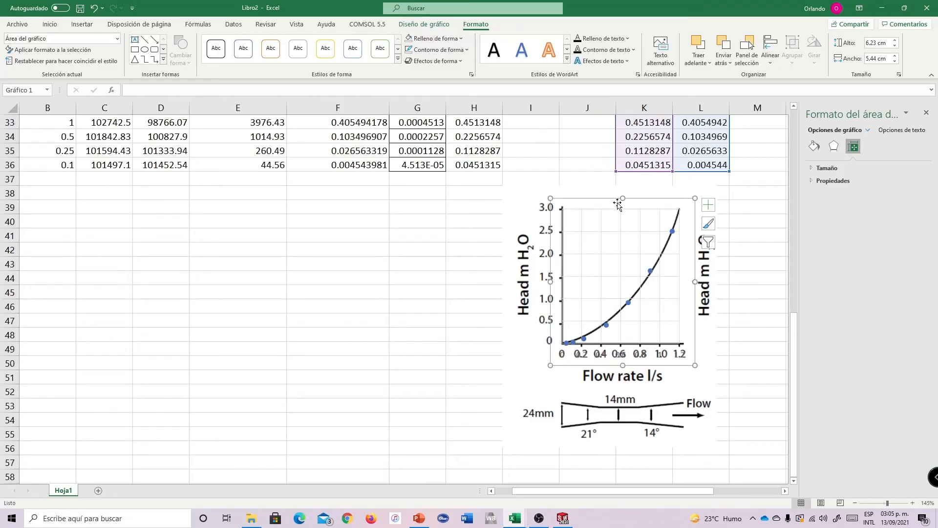
drag(622, 199, 623, 199)
drag(624, 199, 625, 199)
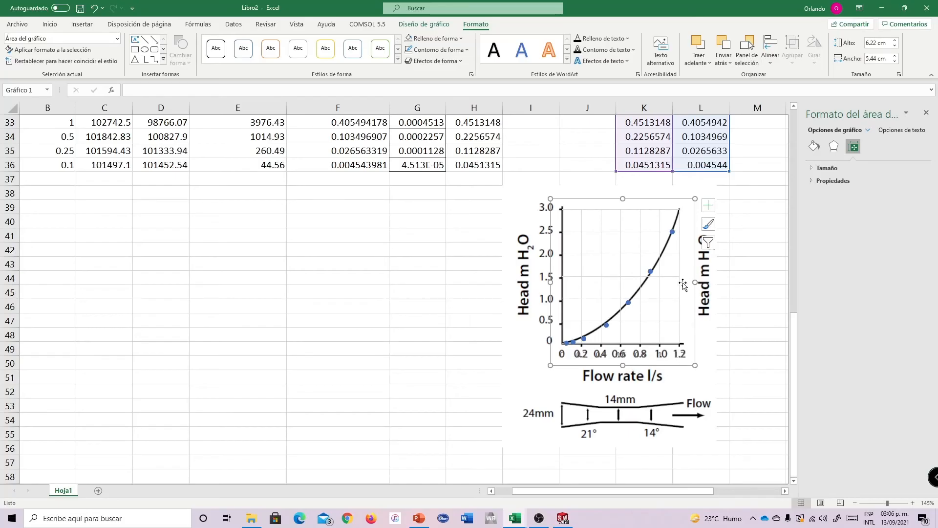
Format the Pressure Drop (m H2O) series markers with no fill and a red 2.25 pt border
click(652, 274)
click(814, 146)
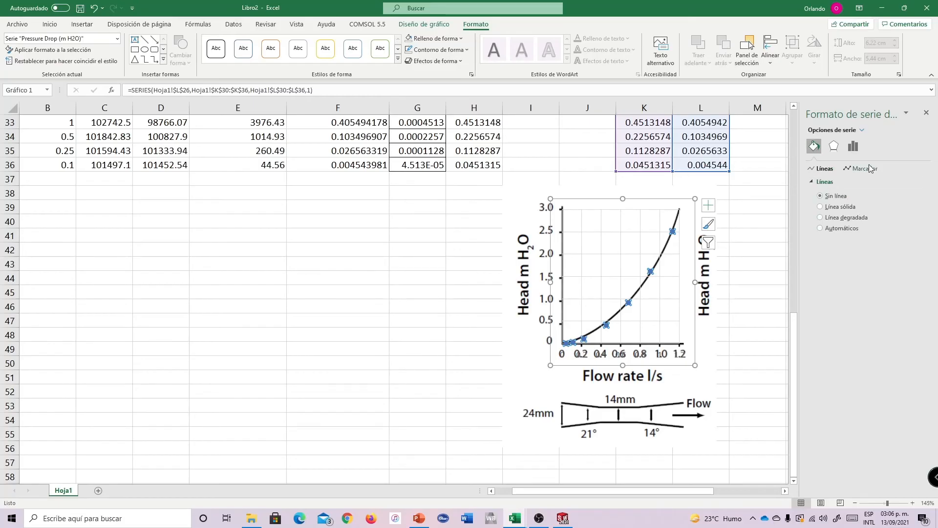
click(866, 169)
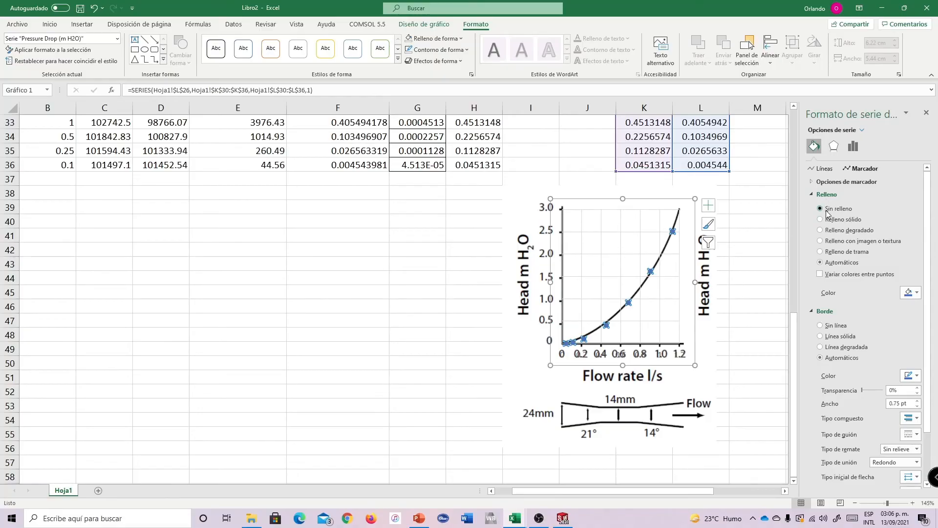
scroll(858, 340, down, 2)
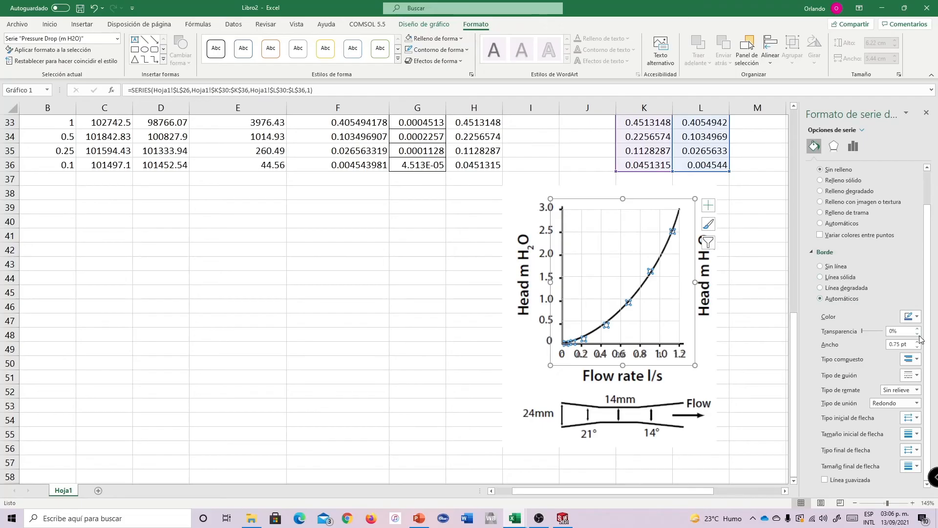
click(910, 316)
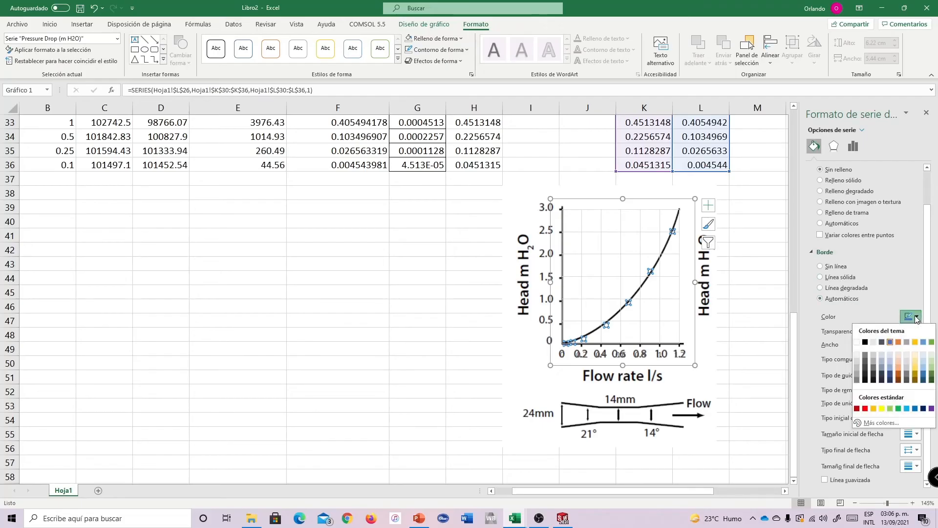
click(865, 409)
click(917, 342)
click(917, 342)
click(918, 343)
click(918, 343)
click(918, 342)
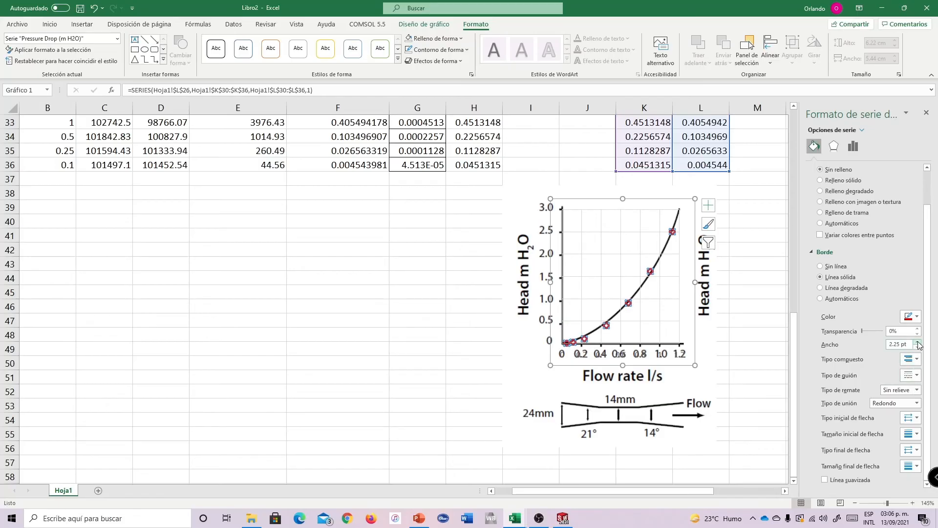
click(927, 112)
drag(821, 235, 838, 229)
scroll(765, 300, up, 1)
scroll(765, 306, down, 1)
scroll(765, 305, down, 1)
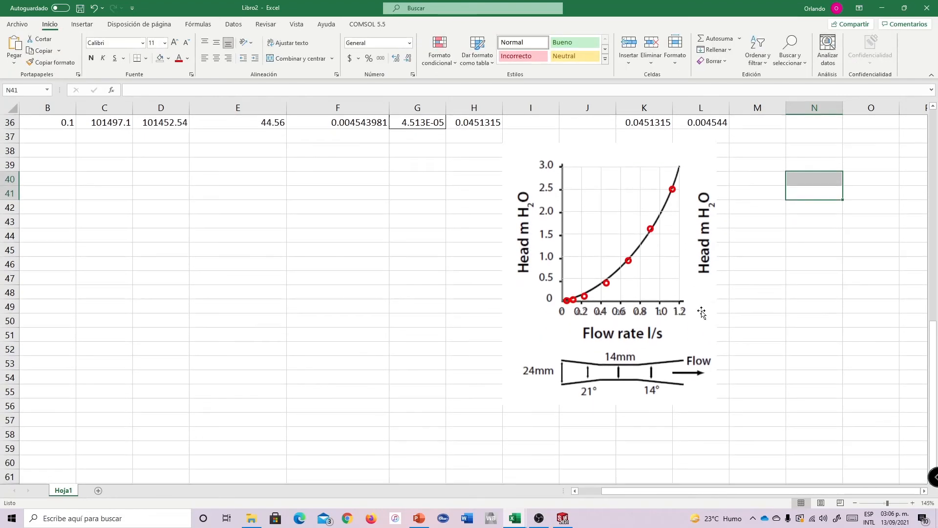
Delete the chart's horizontal axis and shrink the chart so its points realign with the reference curve
click(626, 317)
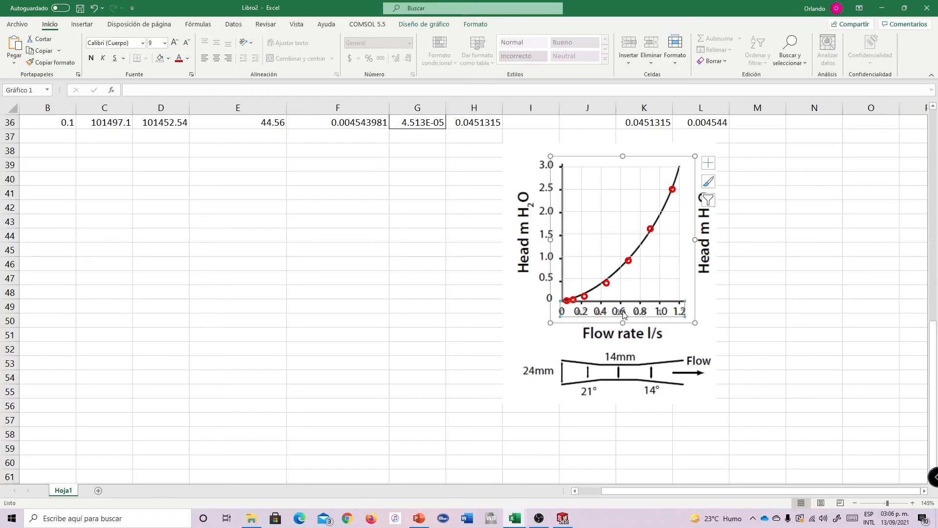
key(Delete)
click(625, 320)
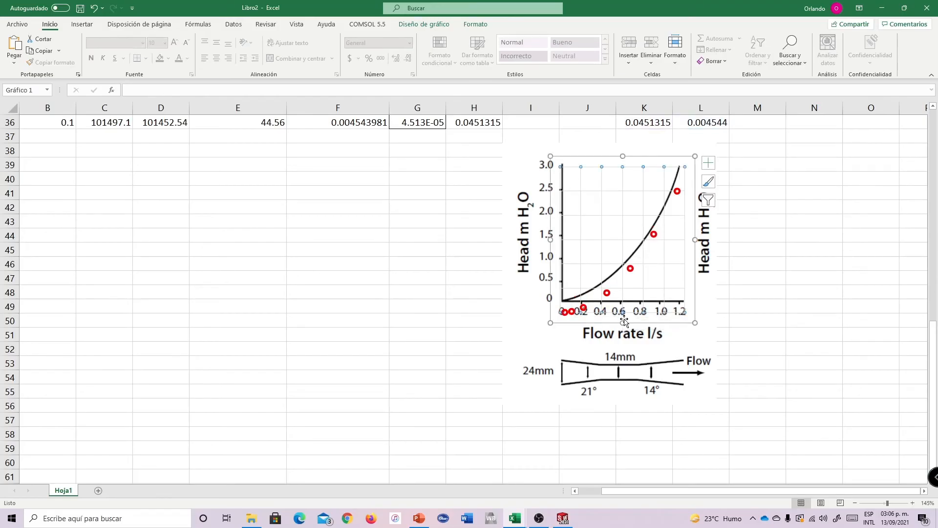
drag(622, 323, 626, 315)
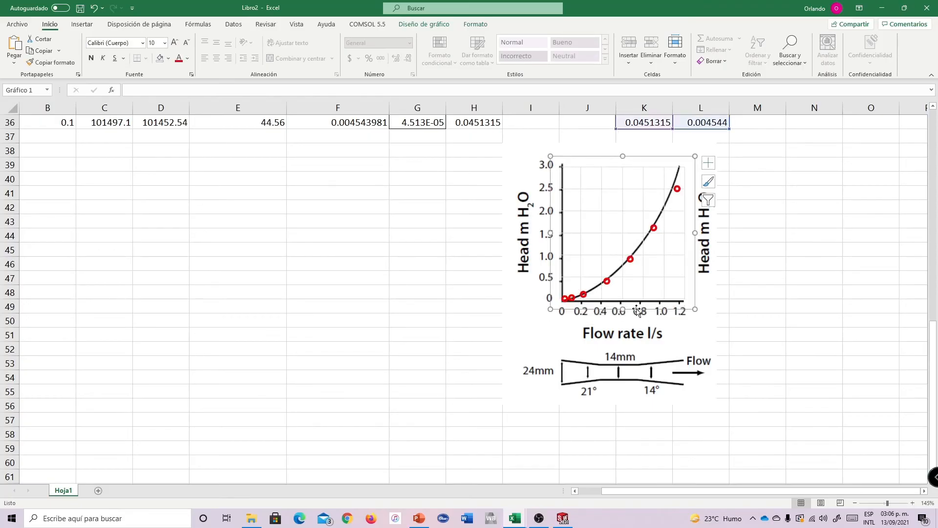
drag(621, 309, 622, 311)
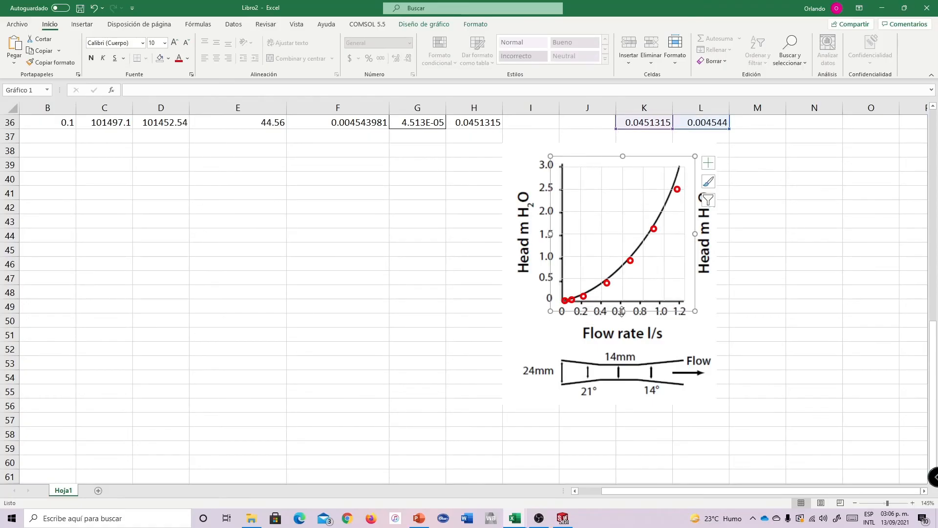
drag(695, 234, 690, 235)
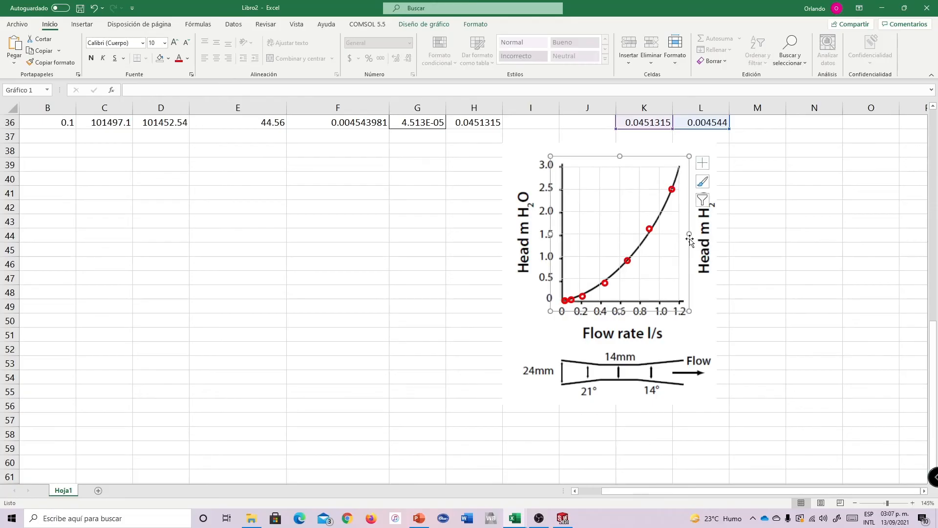
drag(689, 236, 690, 236)
click(788, 250)
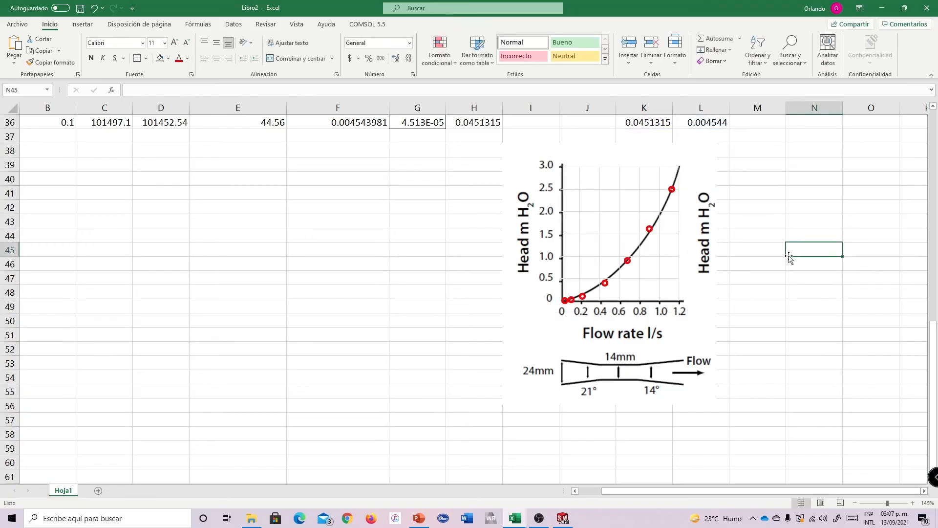
Nudge the scatter chart sideways and fine-tune its width over the reference plot
click(596, 215)
click(590, 166)
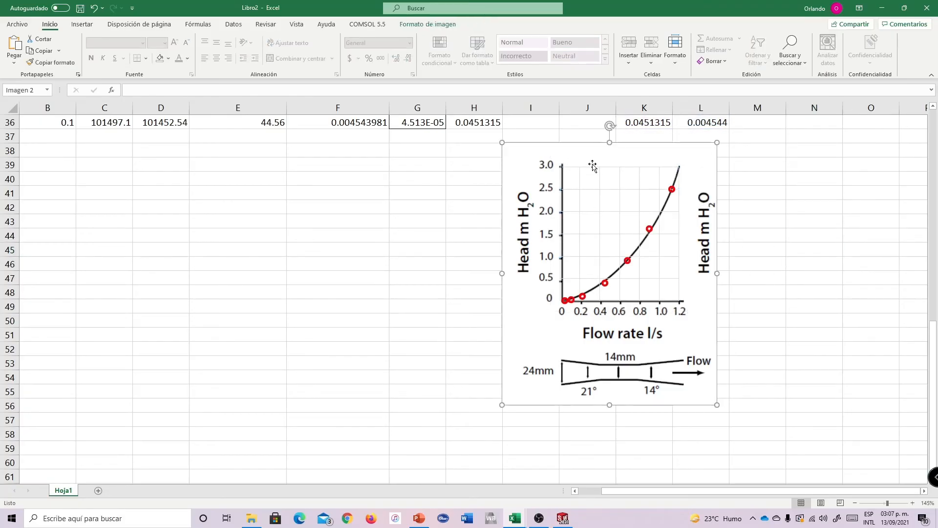
drag(600, 167, 601, 167)
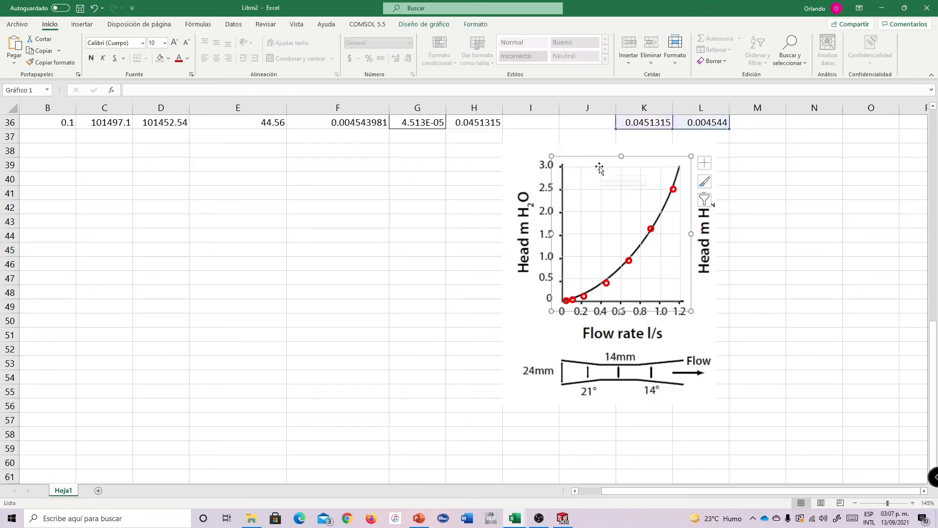
mouse_move(692, 234)
mouse_down()
mouse_move(718, 248)
mouse_move(691, 235)
mouse_up()
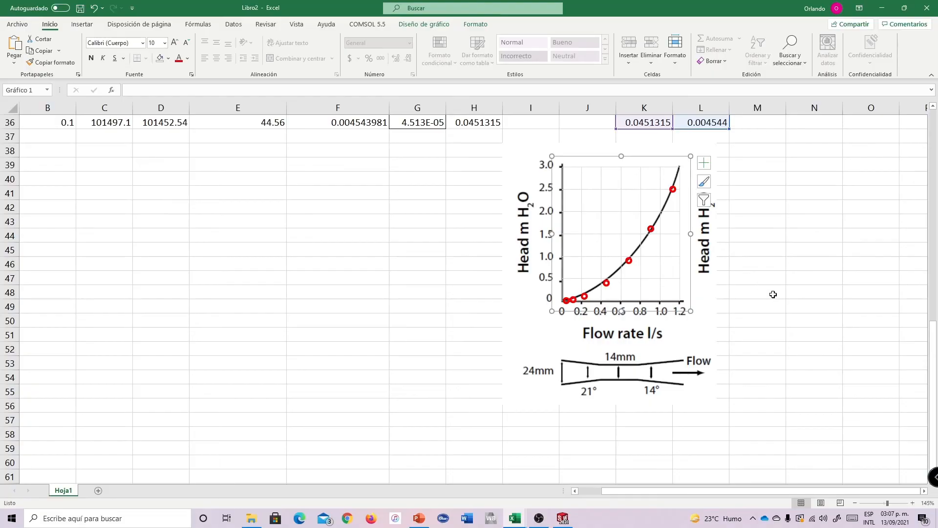
Compare the red data points with the reference calibration curve and the tabulated flow rates and pressure drops
scroll(768, 293, up, 5)
scroll(750, 293, down, 3)
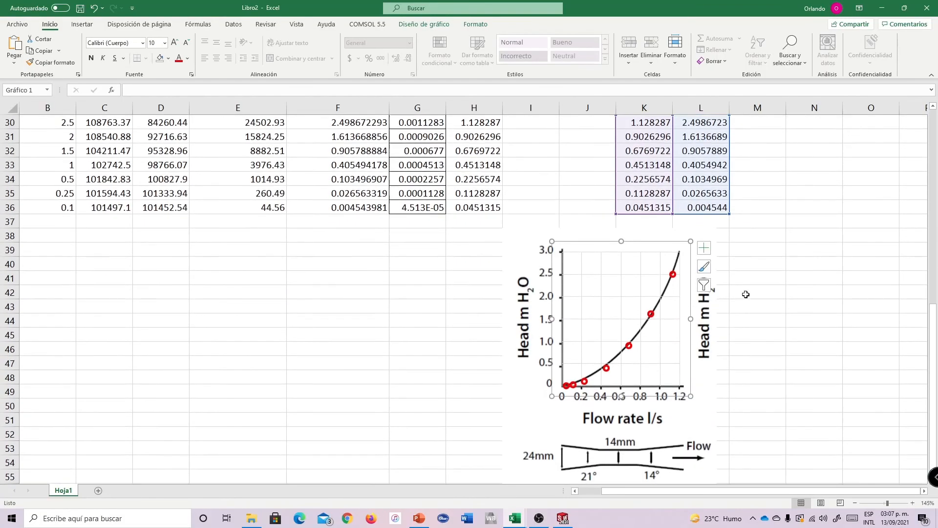
click(747, 291)
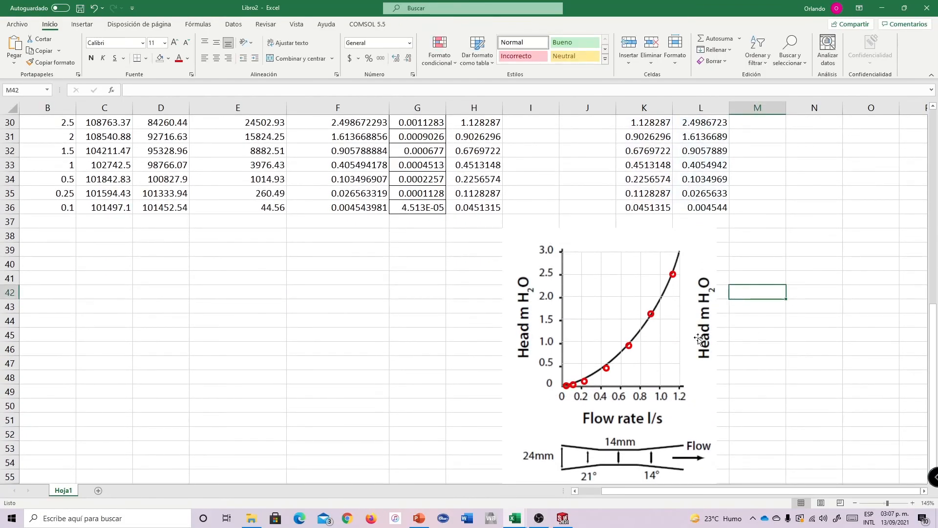
scroll(675, 313, down, 2)
scroll(666, 316, up, 2)
scroll(666, 316, down, 2)
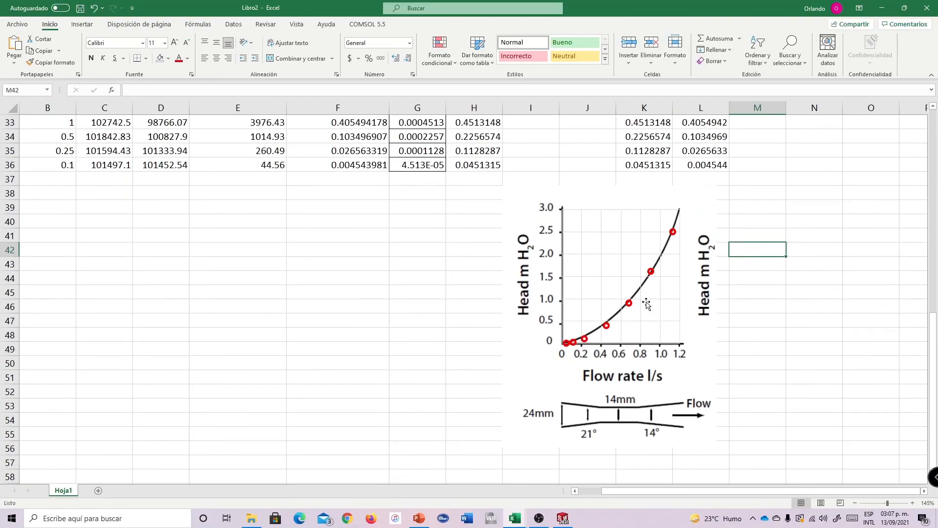
scroll(670, 337, up, 1)
scroll(547, 307, down, 1)
scroll(547, 307, up, 1)
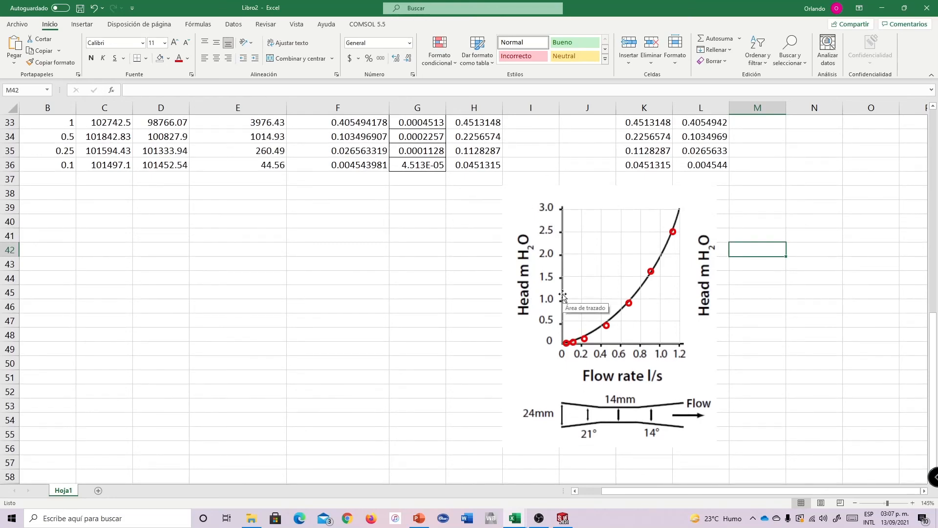
scroll(670, 323, up, 1)
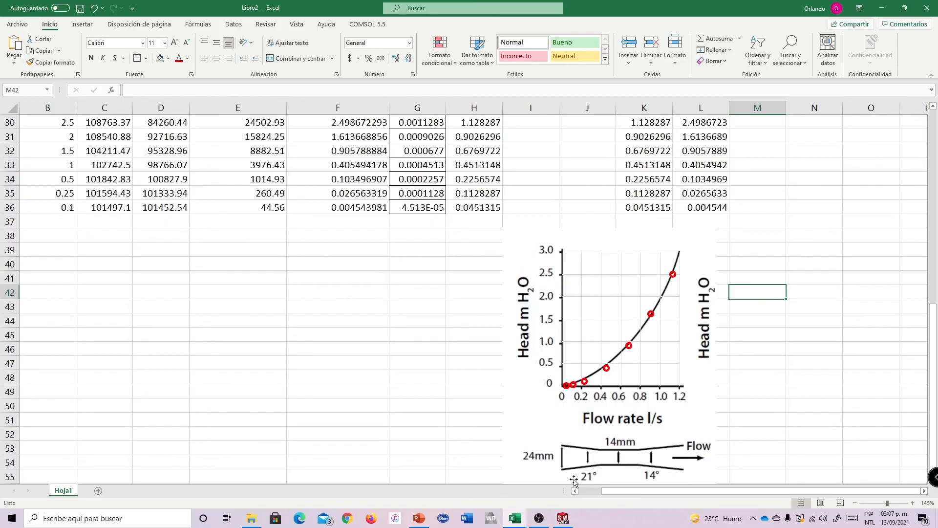
Switch to the Venturi_SW model in SOLIDWORKS and close the What If Analysis 1 study
mouse_move(565, 523)
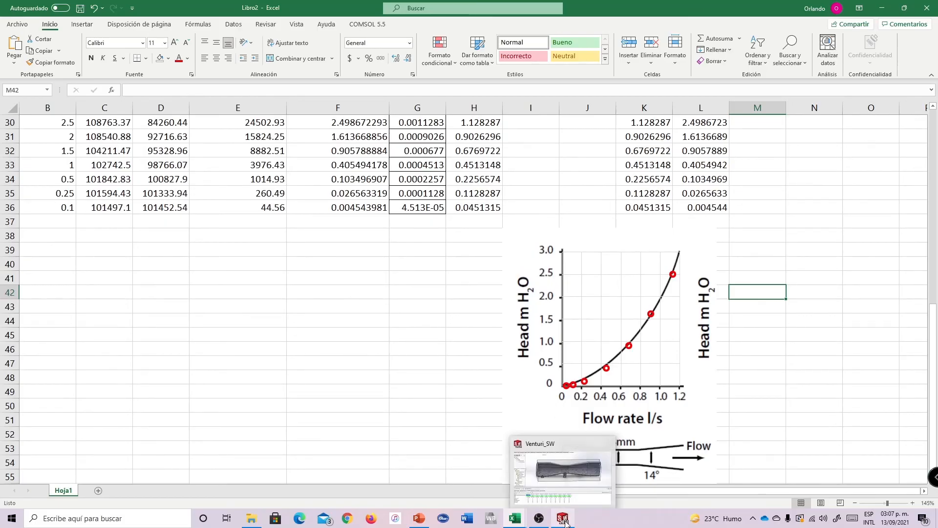
click(570, 479)
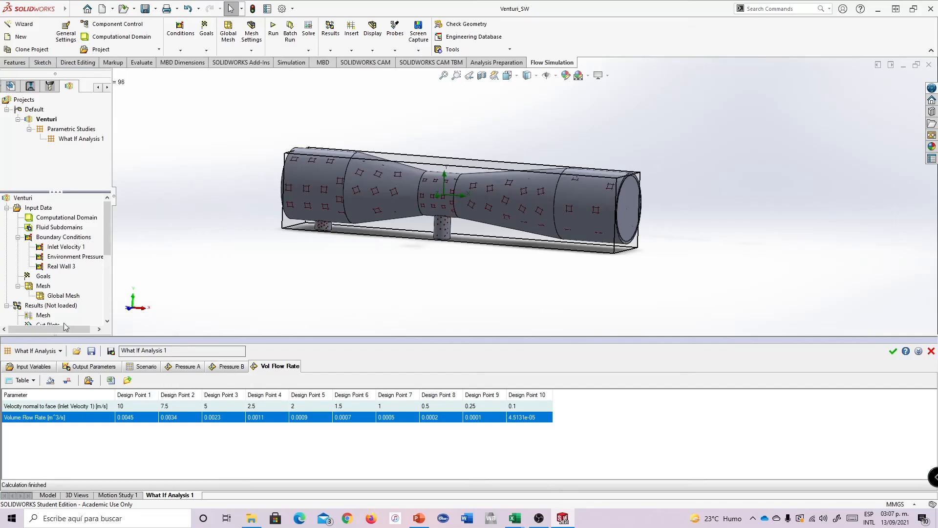
click(893, 352)
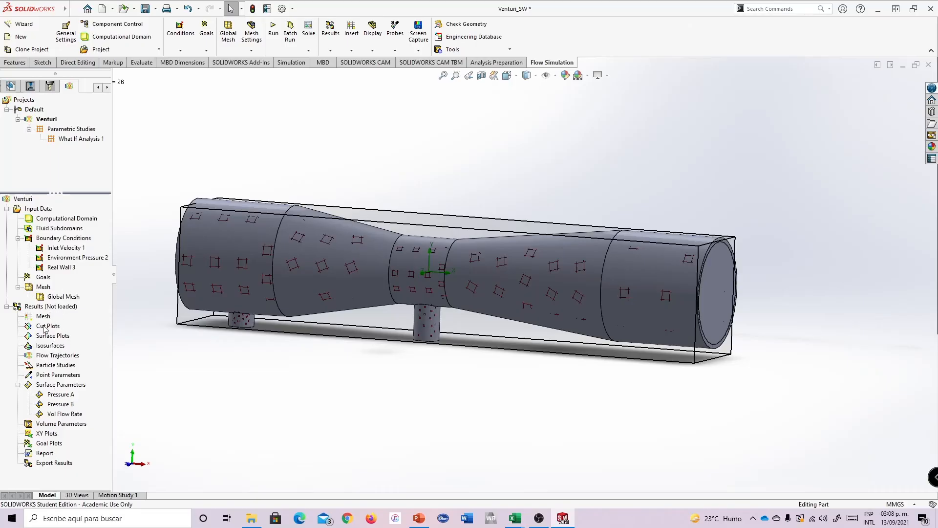
Check the Inlet Velocity 1 boundary condition and run the Venturi project as a new calculation with results loaded
middle_drag(550, 178, 523, 185)
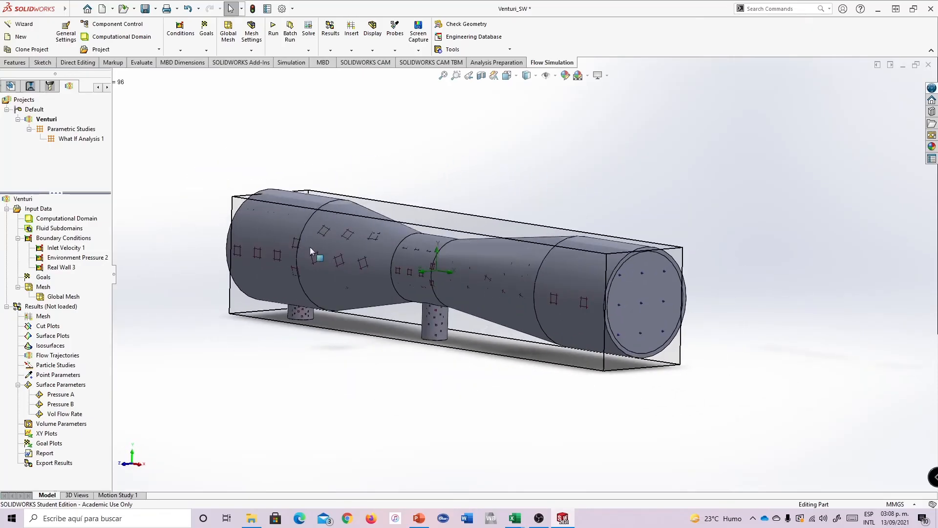
click(56, 250)
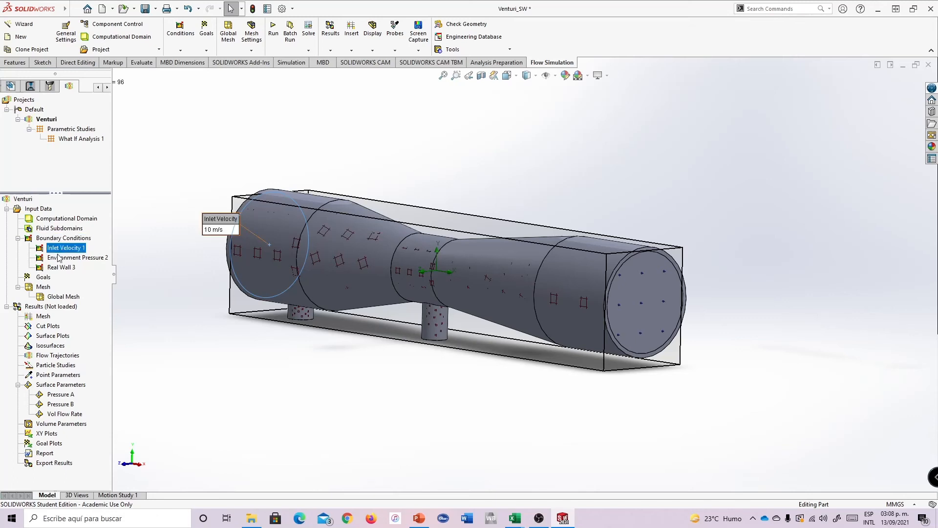
key(Escape)
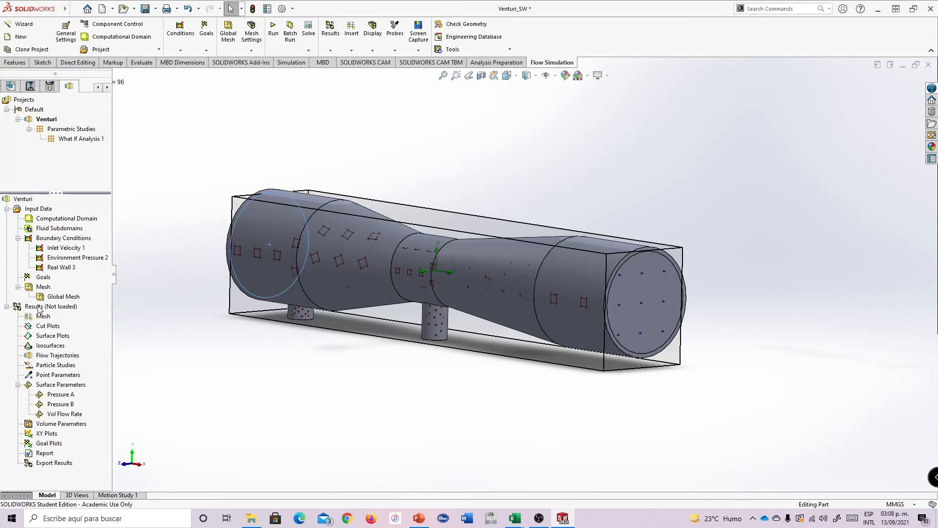
click(273, 30)
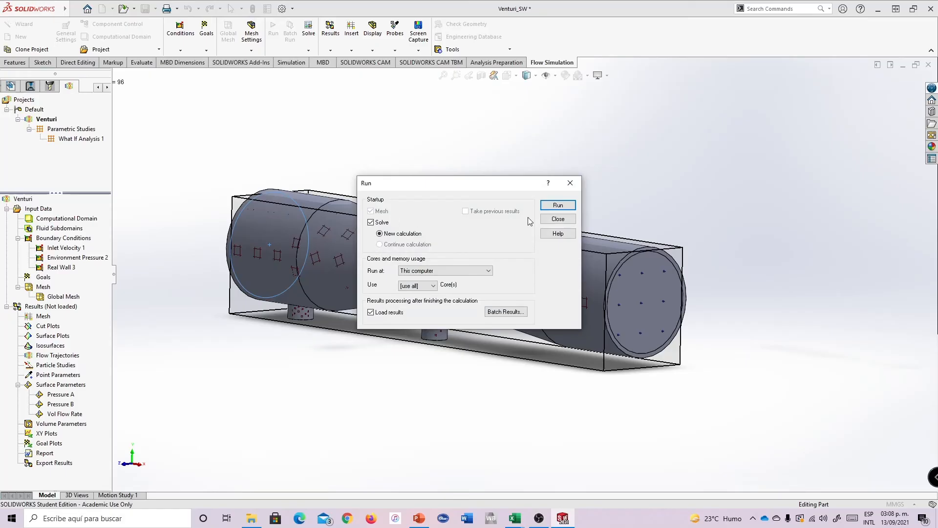
click(560, 206)
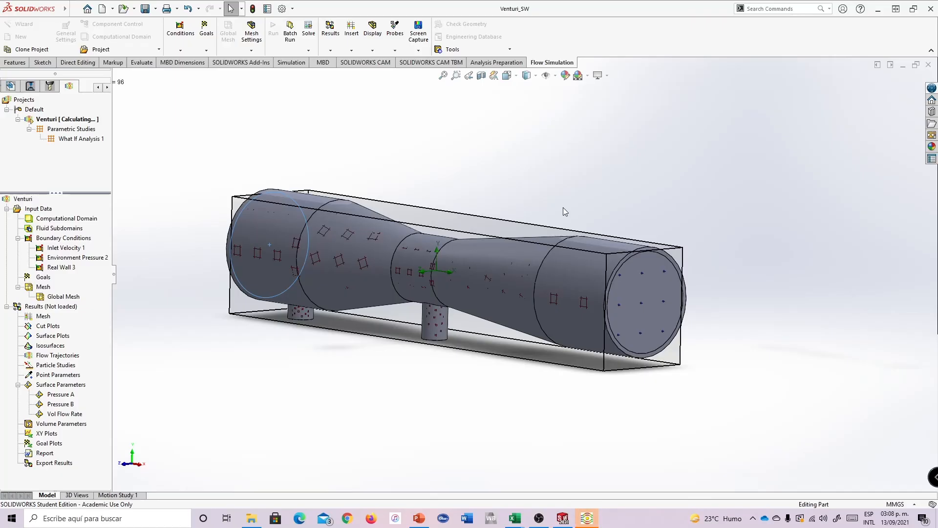
Review the solver's calculation information and log for the Venturi run and close the solver window
click(588, 518)
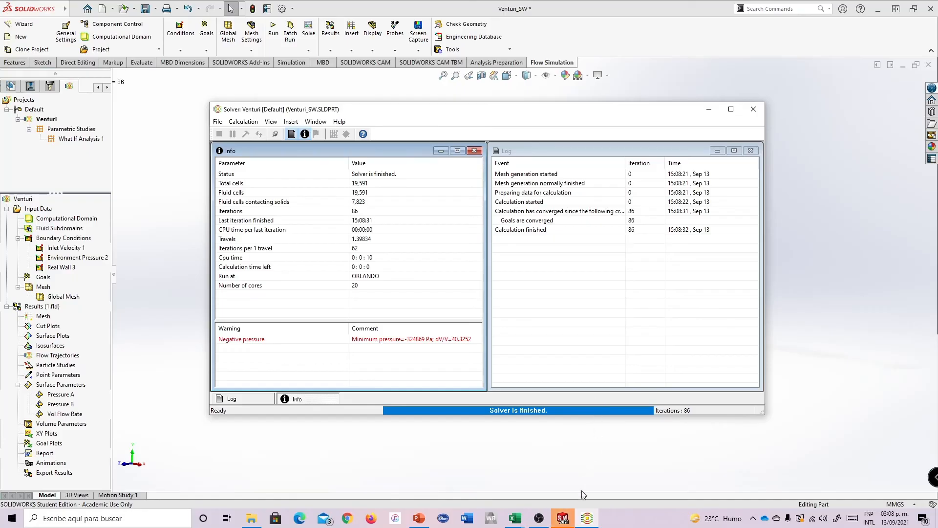
click(563, 518)
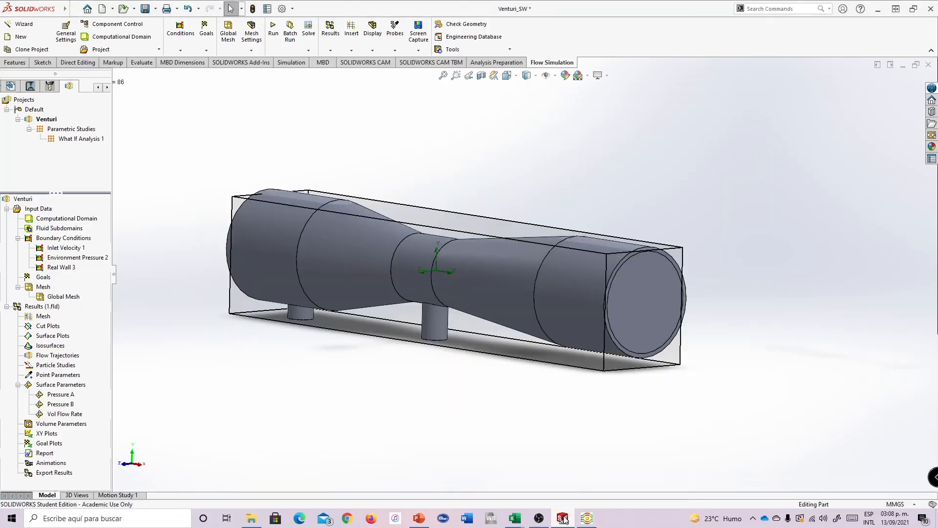
click(592, 522)
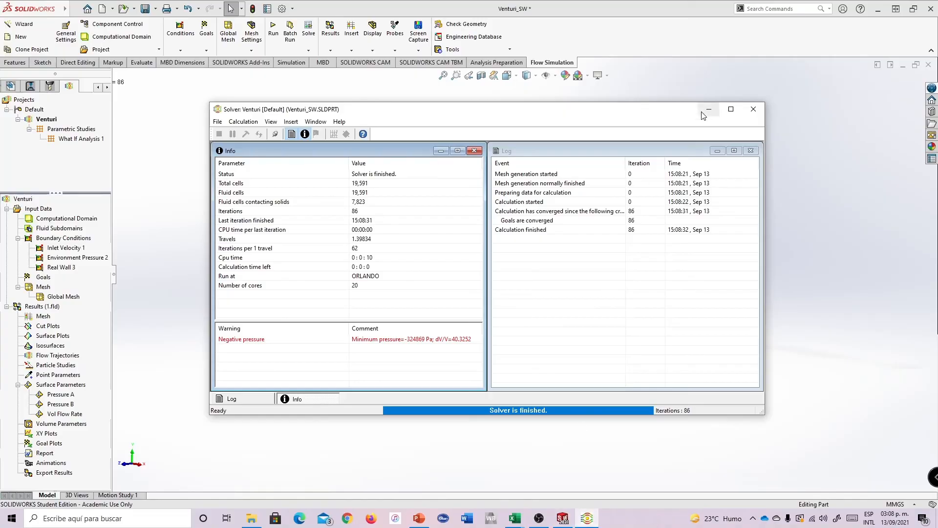
click(754, 108)
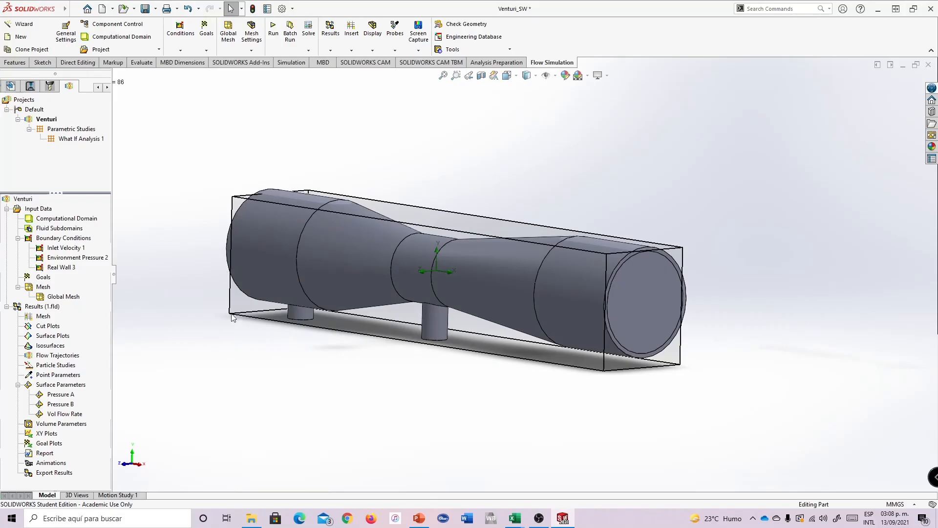
Start a new flow trajectories plot using the inner face of the LID2 inlet lid as its starting points
right_click(45, 358)
click(63, 364)
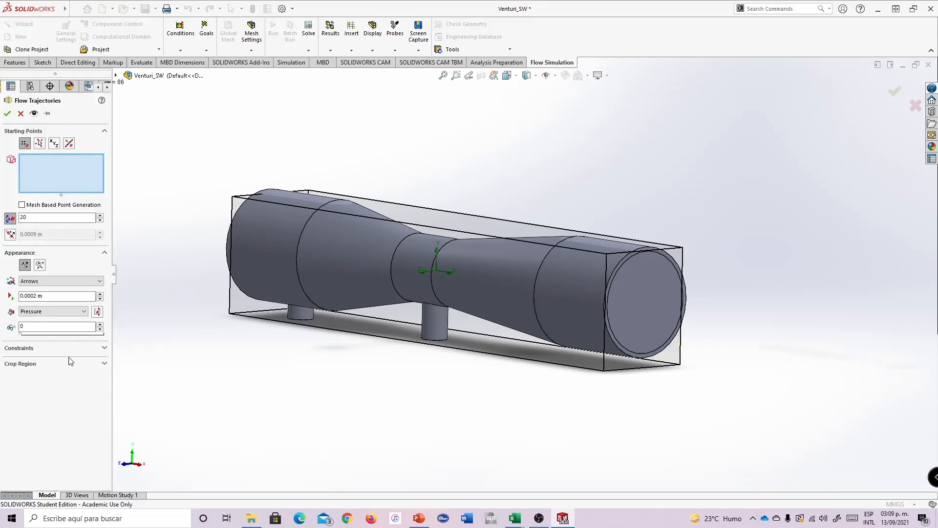
middle_drag(194, 192, 248, 243)
right_click(247, 244)
click(245, 246)
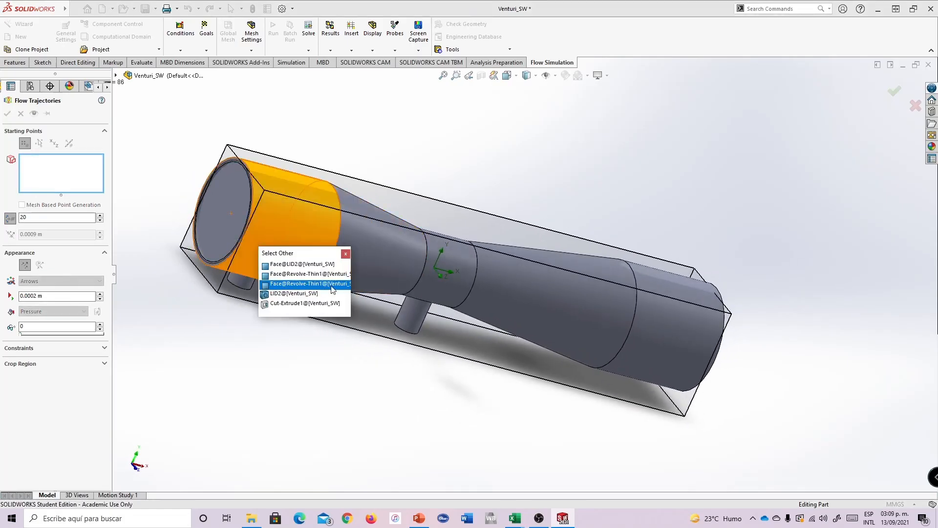
click(327, 266)
Set the number of trajectory points to 200 and preview the pressure-coloured arrows
middle_drag(367, 158, 339, 147)
double_click(47, 228)
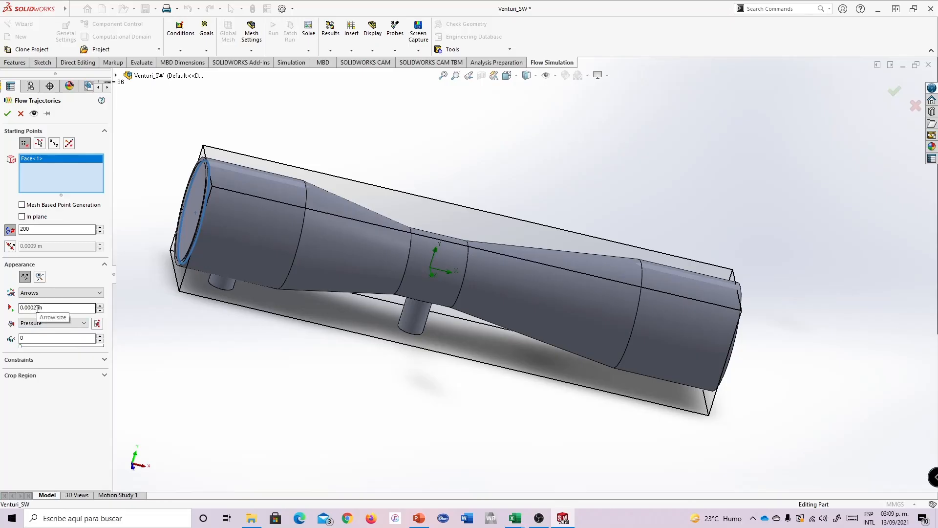
click(33, 114)
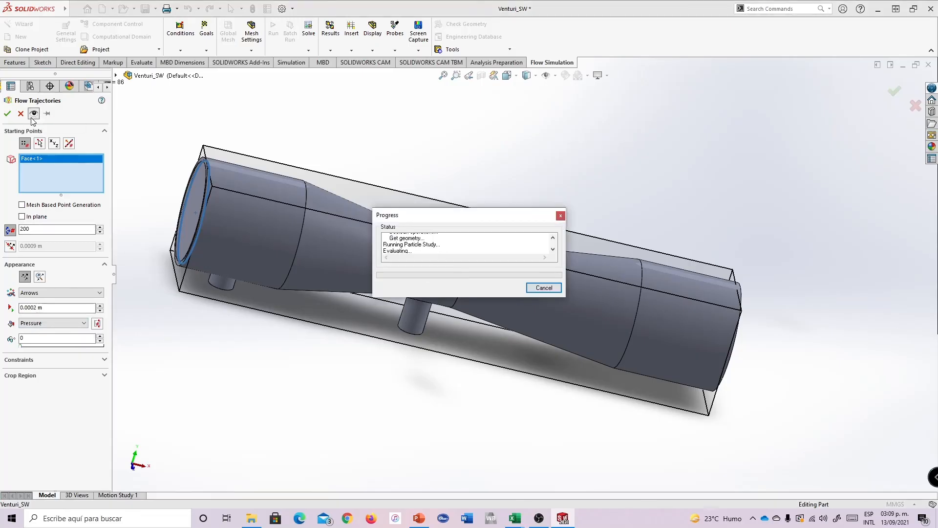
middle_drag(462, 190, 412, 158)
click(373, 51)
click(374, 53)
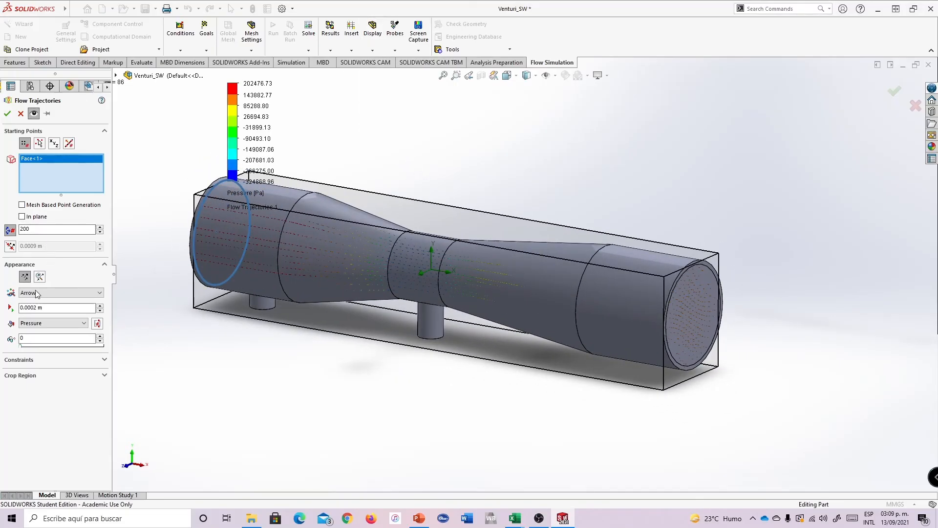
Set the trajectory arrow size to 0.0003 m, preview it and create the flow trajectories plot
key(BackSpace)
text(3)
click(33, 113)
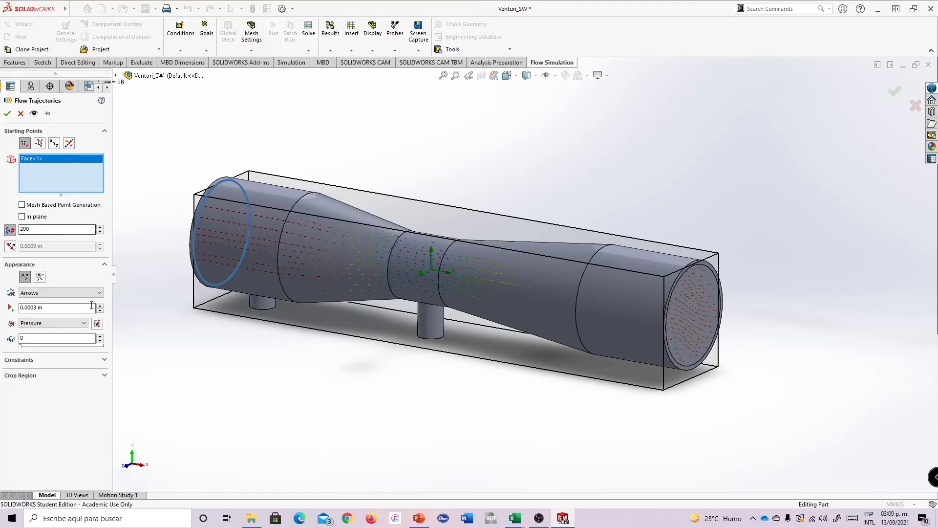
mouse_move(548, 225)
middle_down()
mouse_move(565, 209)
mouse_move(534, 228)
middle_up()
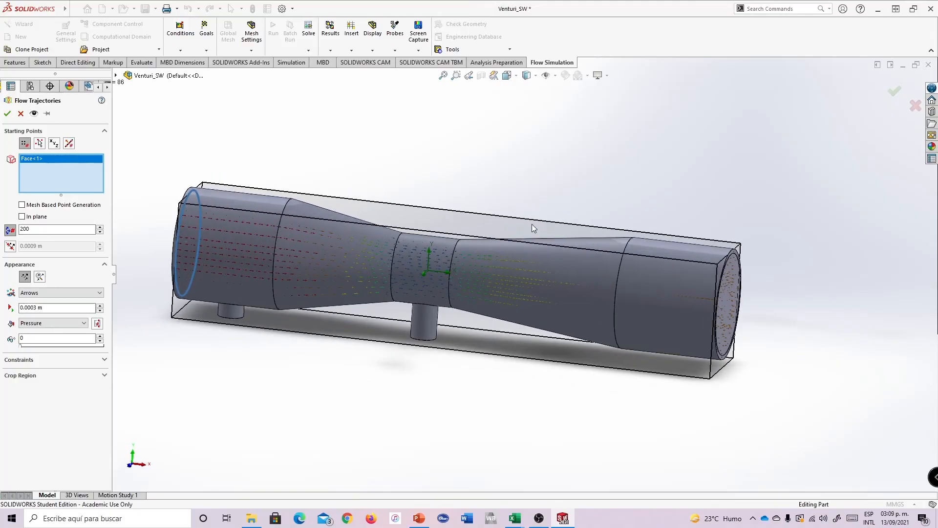
click(10, 117)
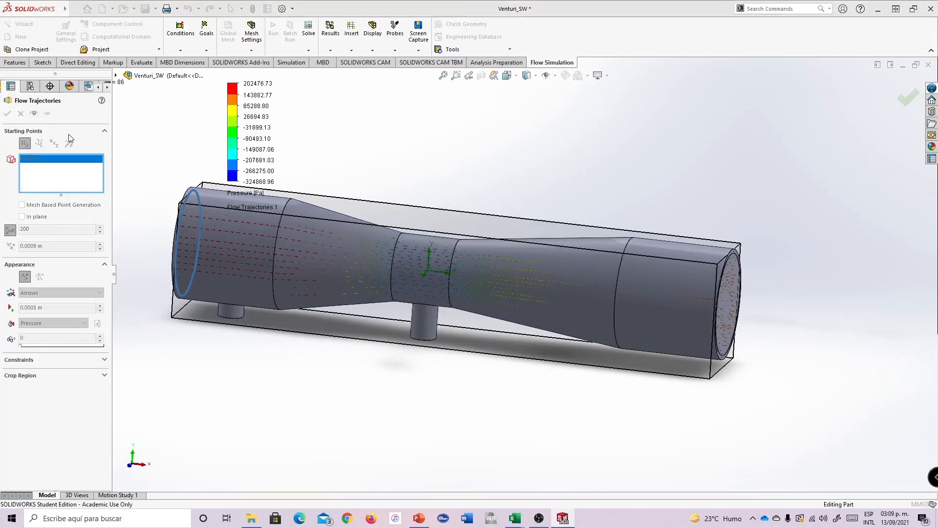
Set the model transparency to 1.00 so the trajectories inside the Venturi can be seen
middle_drag(315, 157, 378, 124)
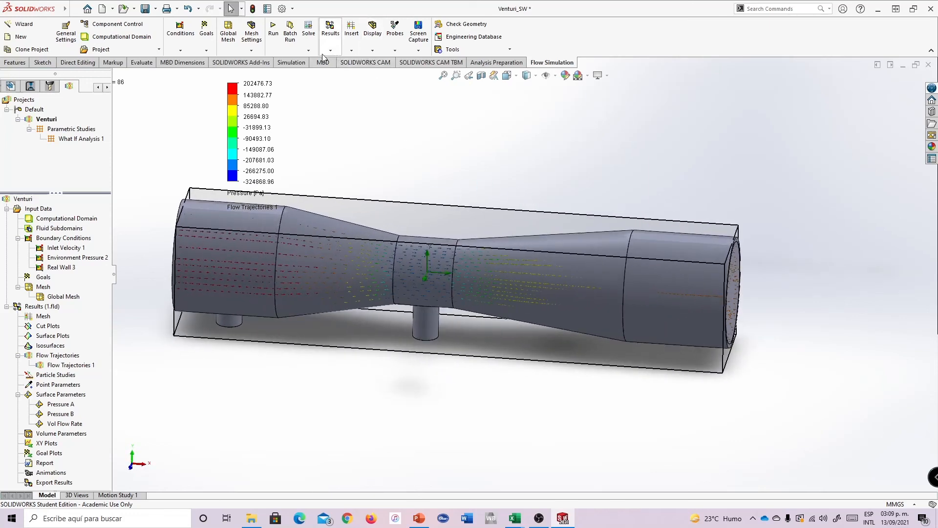
click(374, 50)
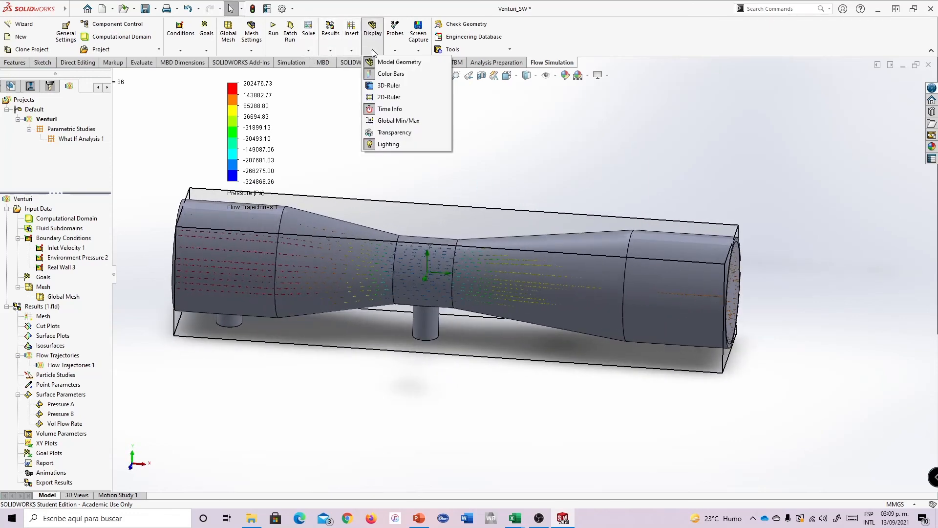
click(386, 132)
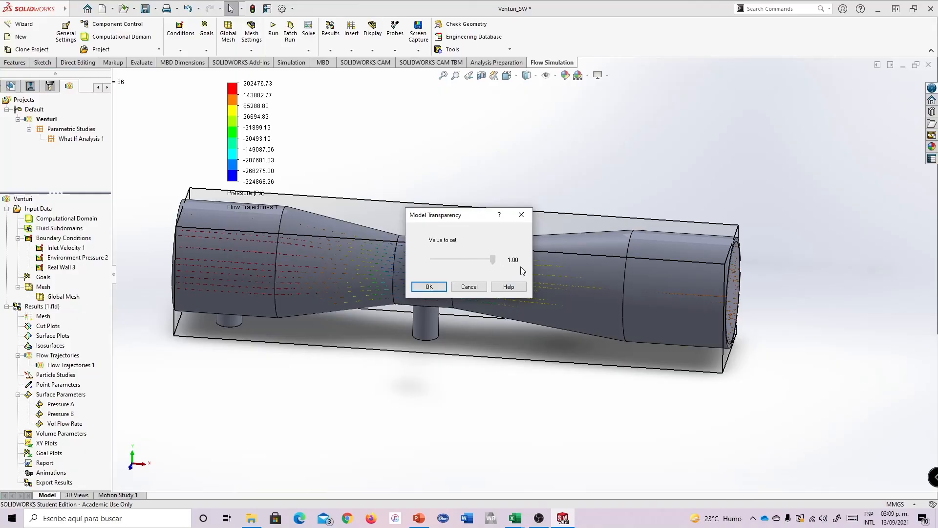
click(429, 287)
middle_drag(612, 188, 596, 170)
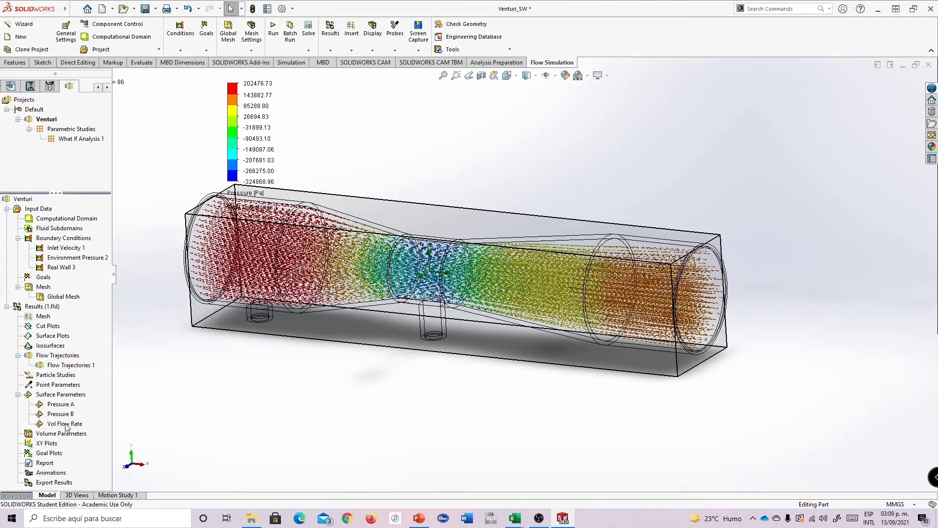
Edit the definition of Flow Trajectories 1 and preview it with an arrow size of 0.0005 m
double_click(67, 367)
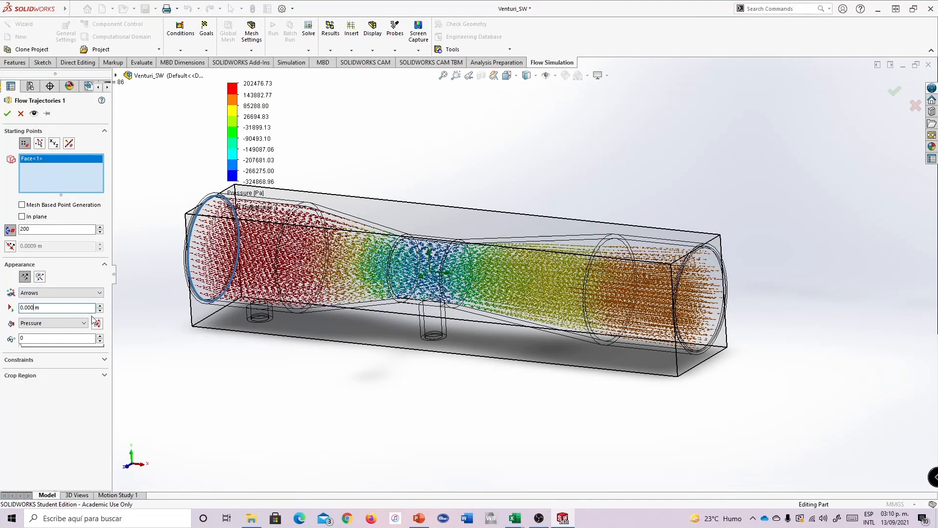
click(33, 113)
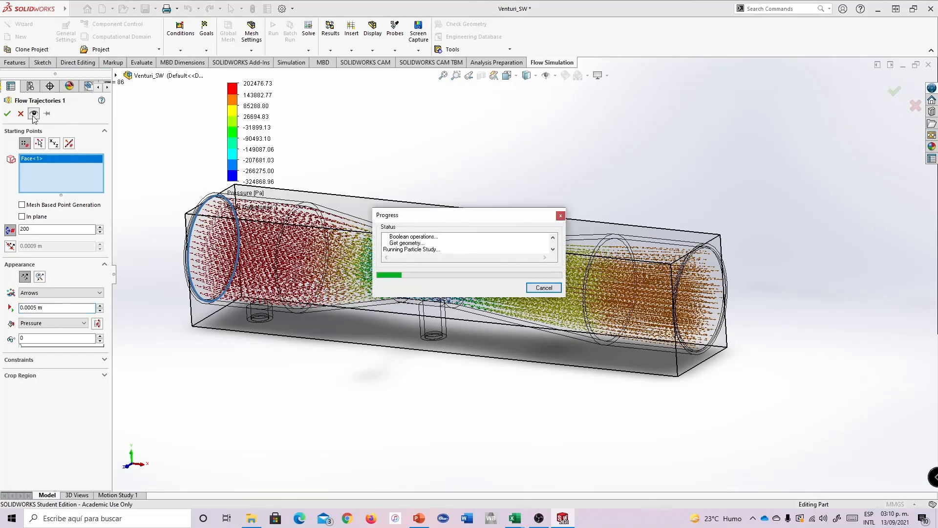
mouse_move(655, 241)
middle_down()
mouse_move(631, 252)
mouse_move(672, 241)
mouse_move(660, 250)
middle_up()
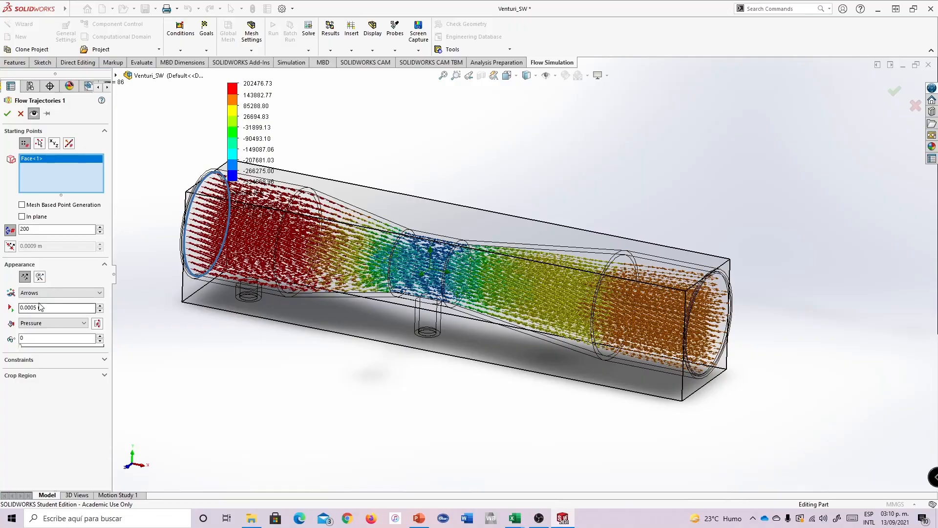
Set the arrow size of Flow Trajectories 1 to 0.001 m, preview the plot and apply the change
key(Delete)
key(BackSpace)
text(1)
click(33, 114)
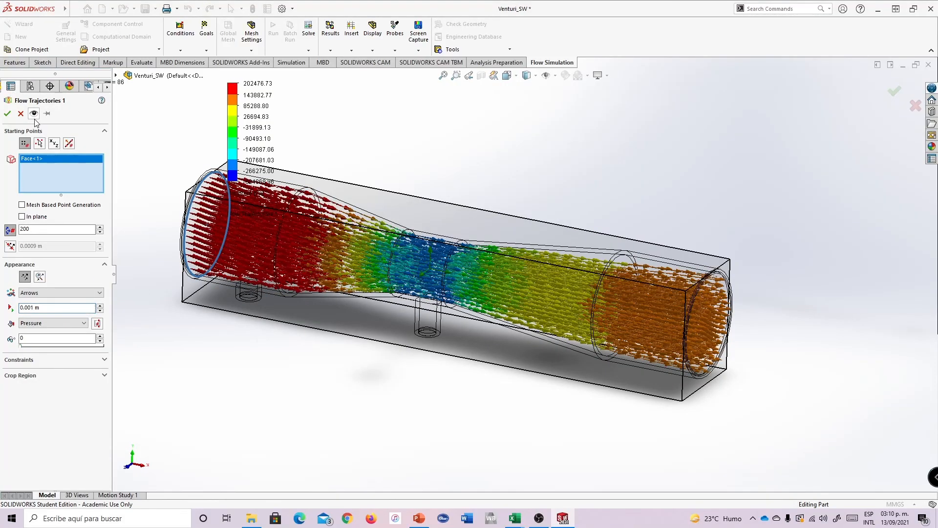
middle_drag(547, 233, 577, 222)
click(8, 115)
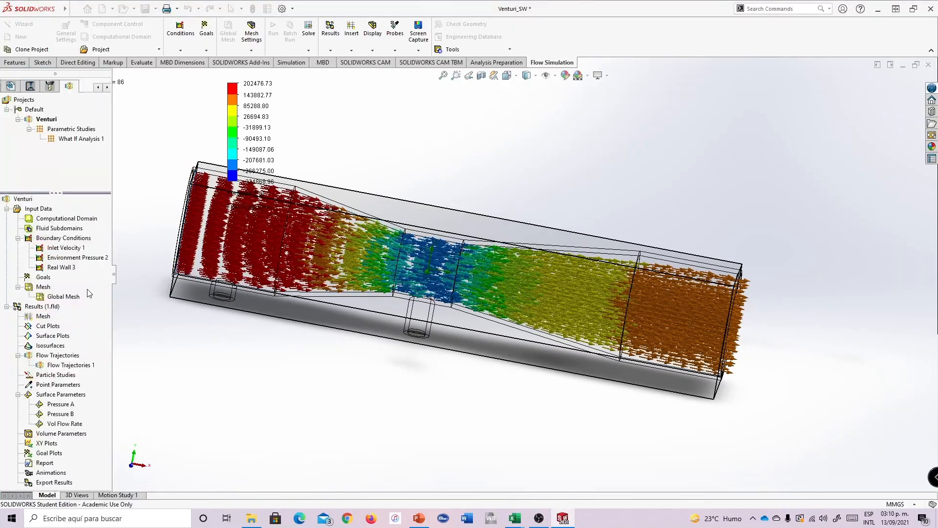
Play the Flow Trajectories 1 animation and examine the pressure-coloured arrows moving through the Venturi from several viewpoints
right_click(56, 366)
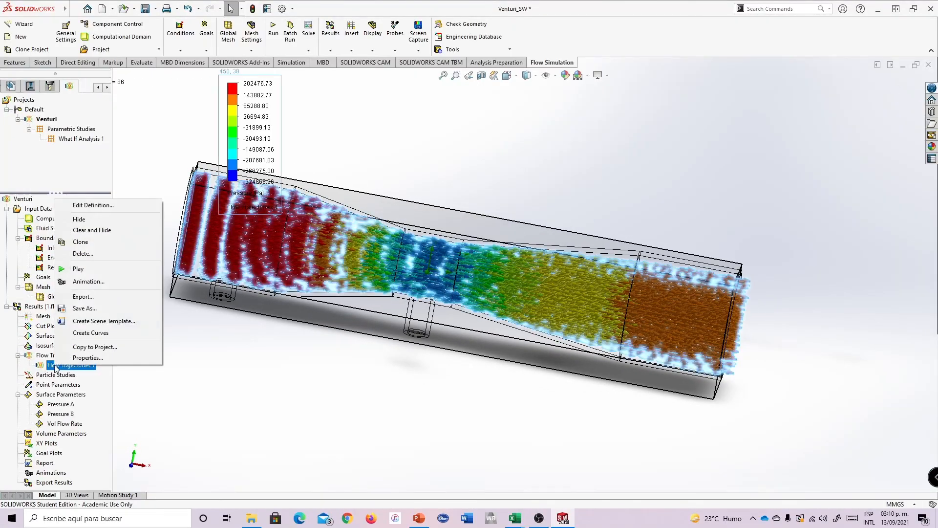
click(79, 269)
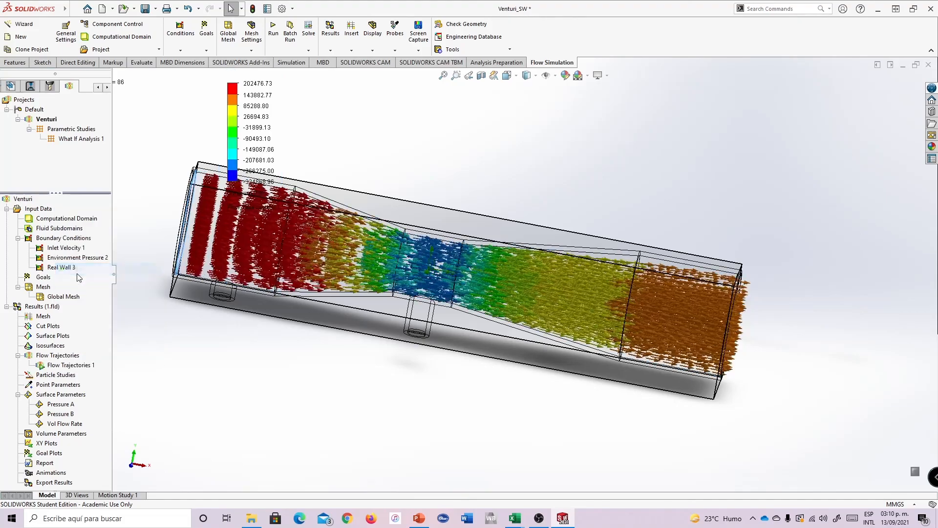
middle_drag(708, 168, 609, 242)
scroll(576, 221, down, 1)
scroll(586, 228, up, 3)
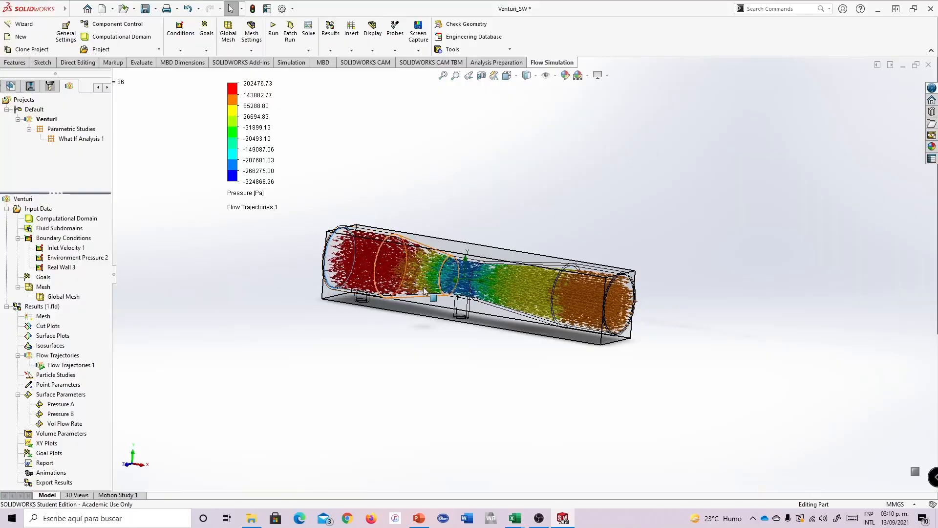
middle_drag(498, 225, 502, 226)
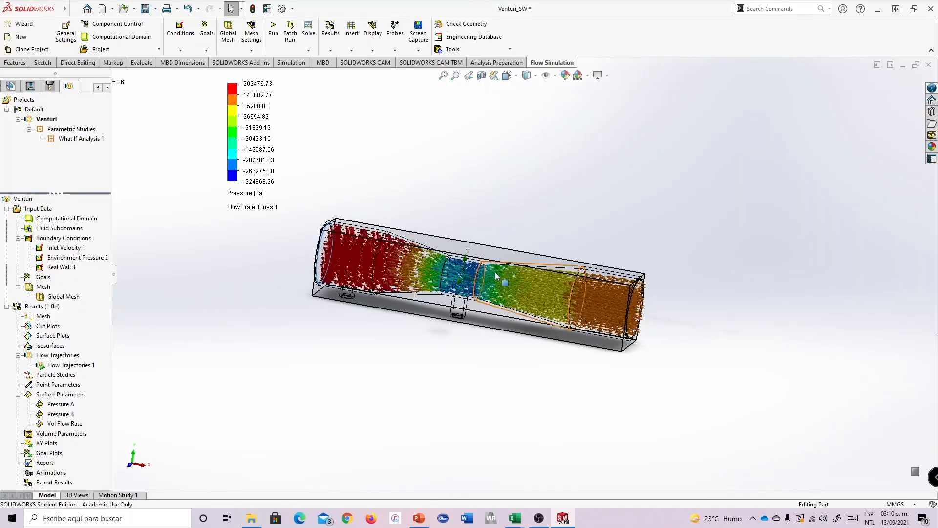
scroll(465, 298, down, 3)
scroll(467, 299, down, 2)
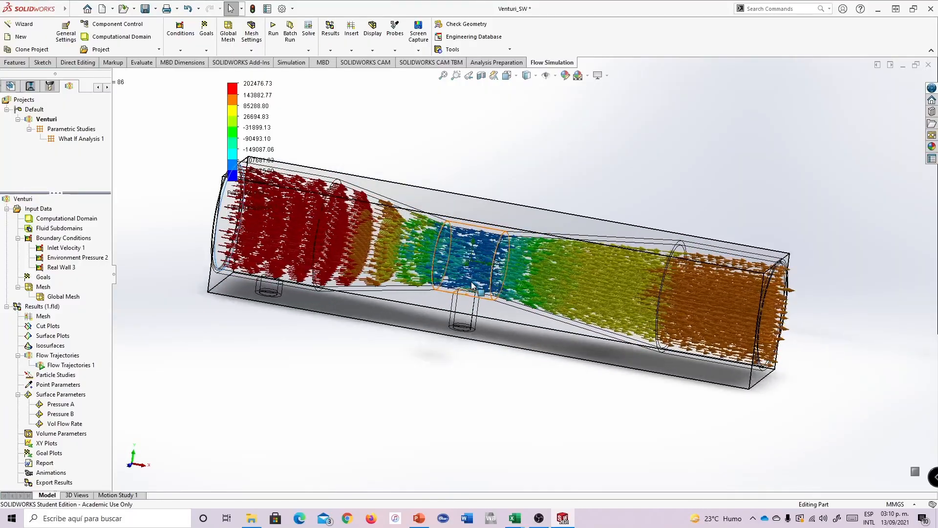
scroll(597, 305, up, 4)
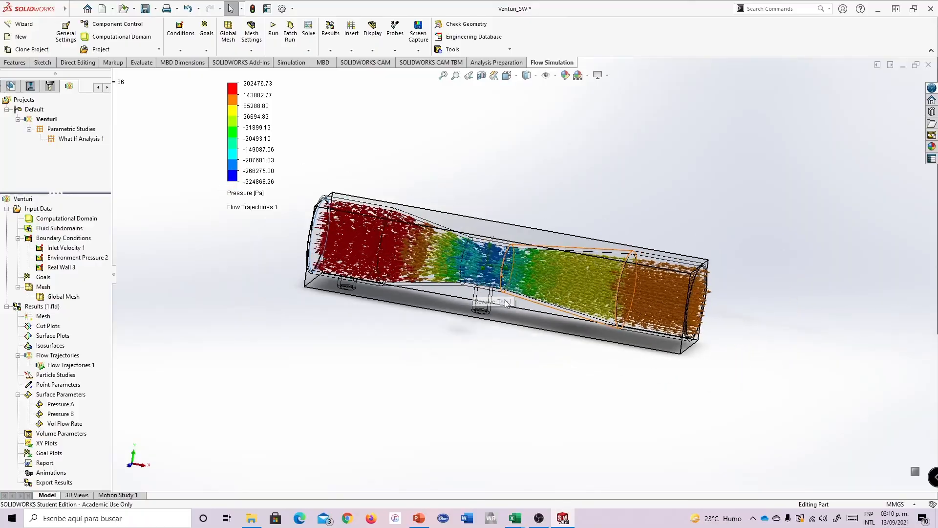
mouse_move(654, 292)
middle_down()
mouse_move(693, 242)
mouse_move(670, 235)
mouse_move(672, 297)
middle_up()
middle_drag(676, 210, 674, 169)
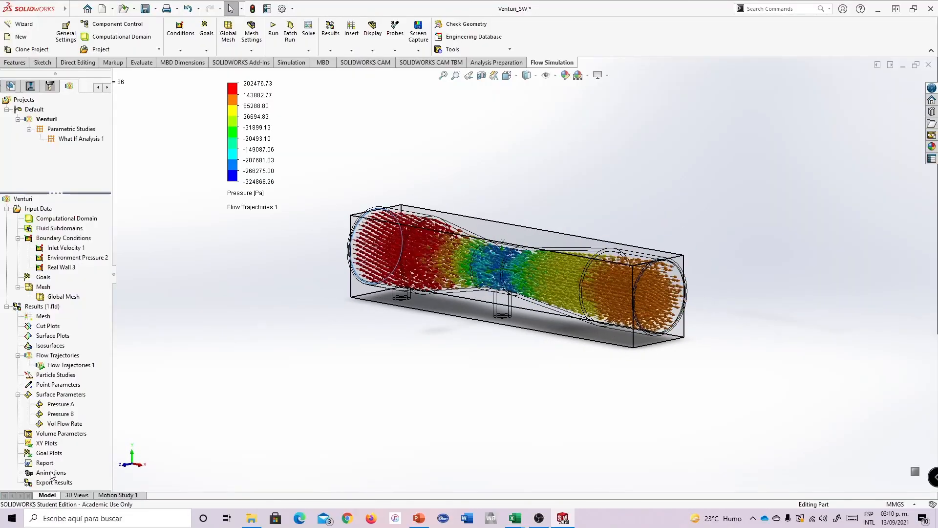
middle_drag(562, 233, 601, 225)
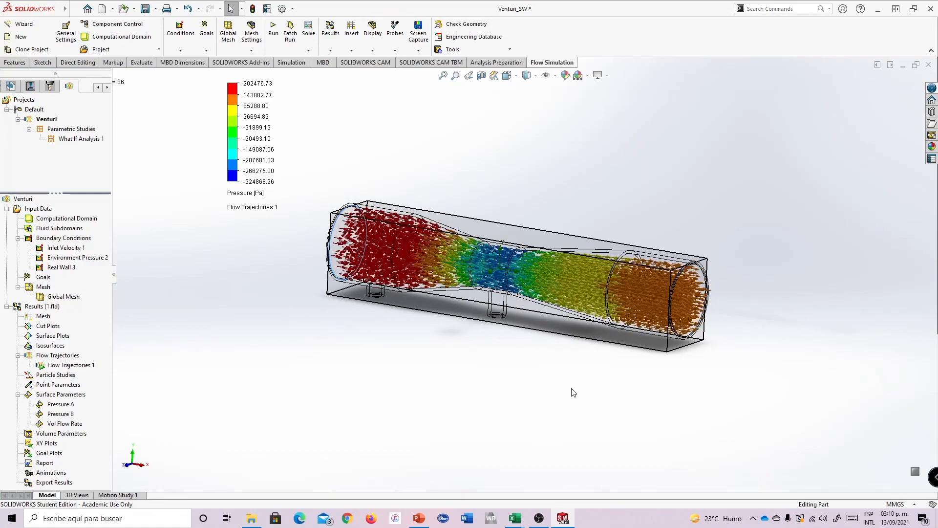
click(527, 75)
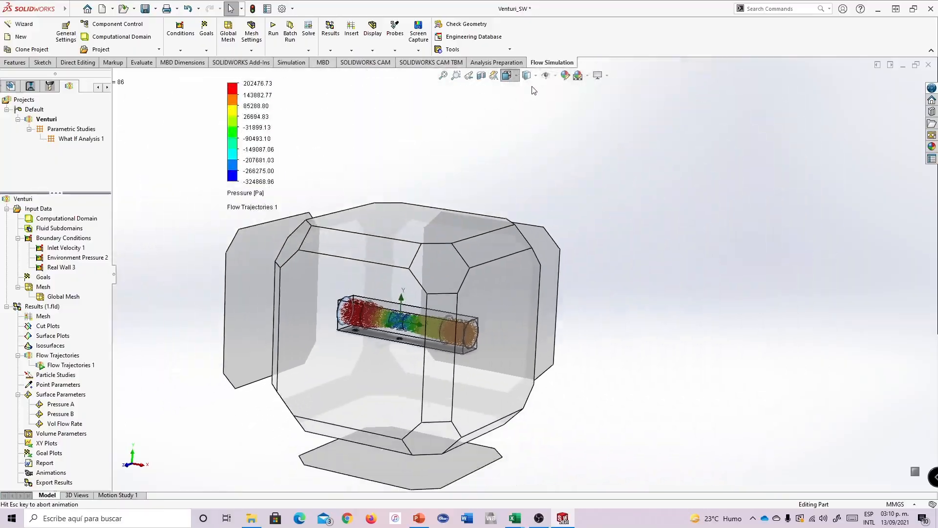
click(566, 106)
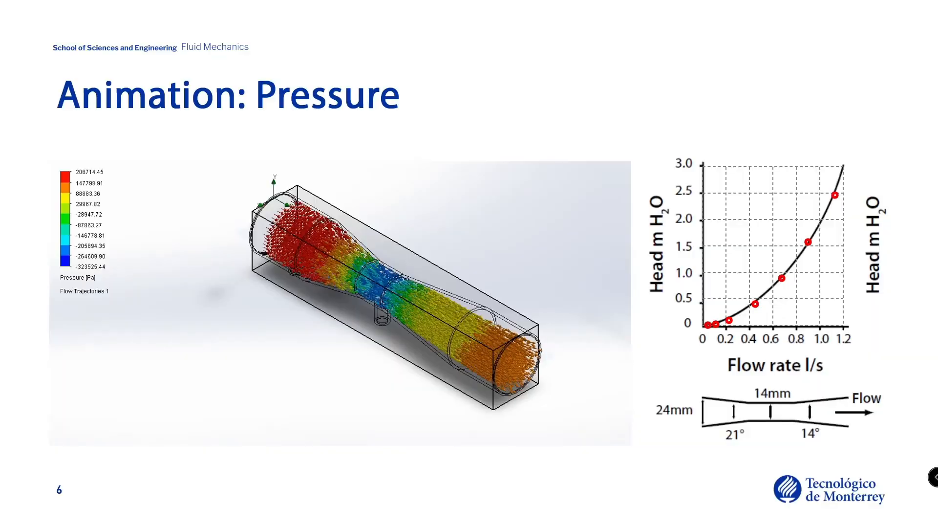
Switch to the PowerPoint slide show and run the video on the "Animation: Pressure" slide
click(65, 436)
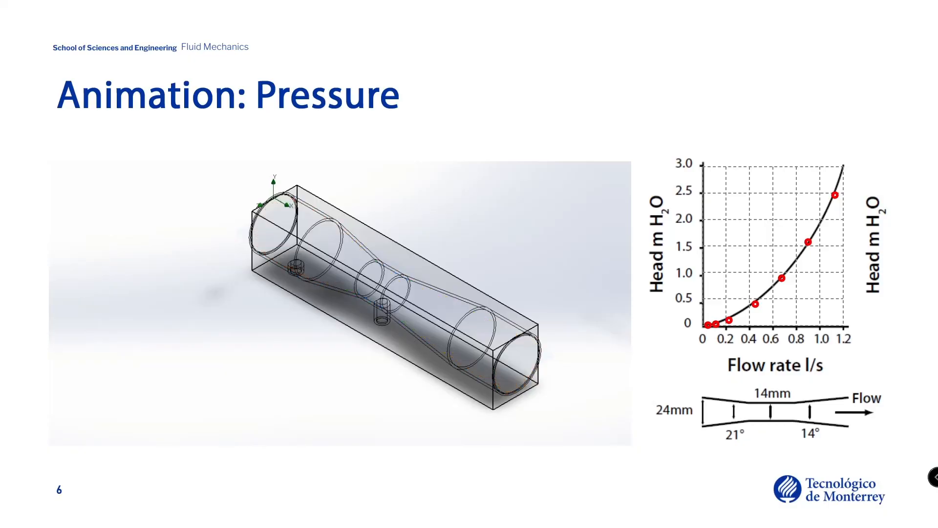
mouse_move(617, 359)
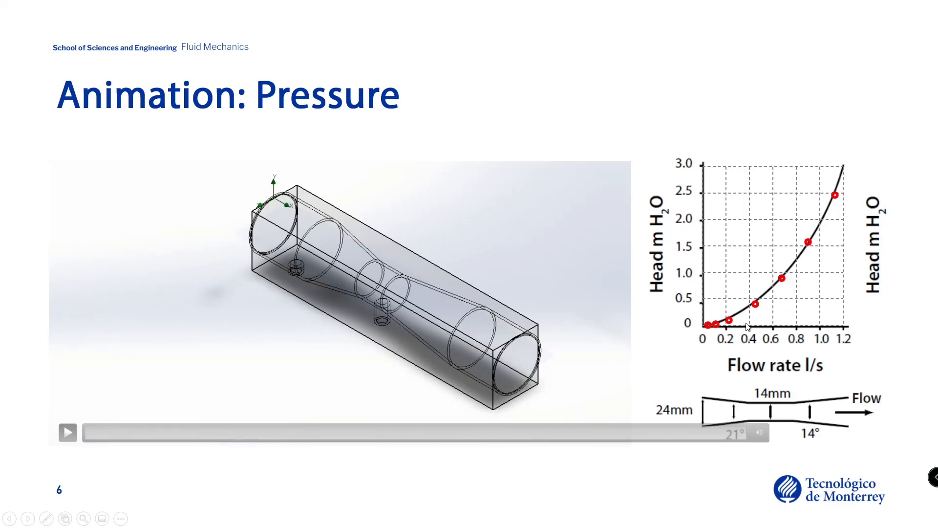